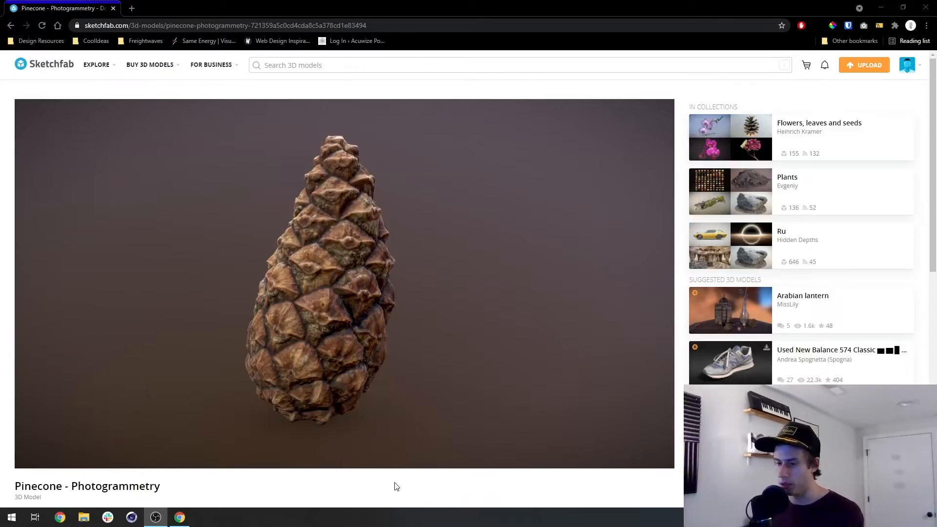
Look over the Pinecone - Photogrammetry page and examine the model's mesh density up close in wireframe.
scroll(390, 487, "down", 2)
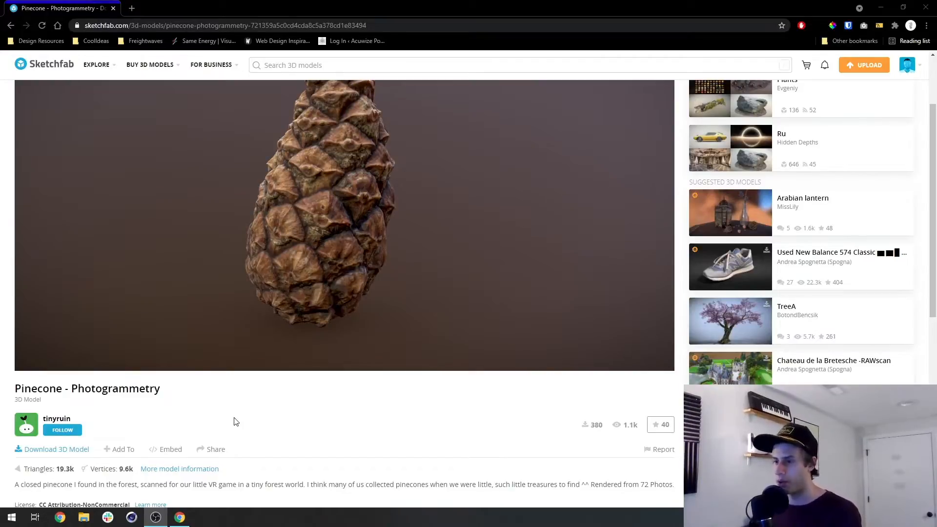
scroll(312, 439, "up", 2)
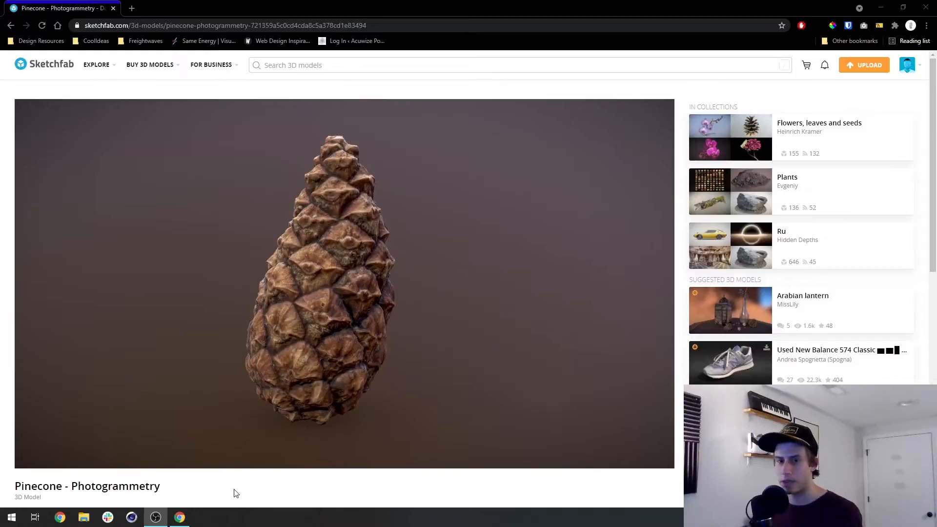
mouse_move(313, 314)
left_mouse_down()
mouse_move(350, 337)
mouse_move(560, 390)
left_mouse_up()
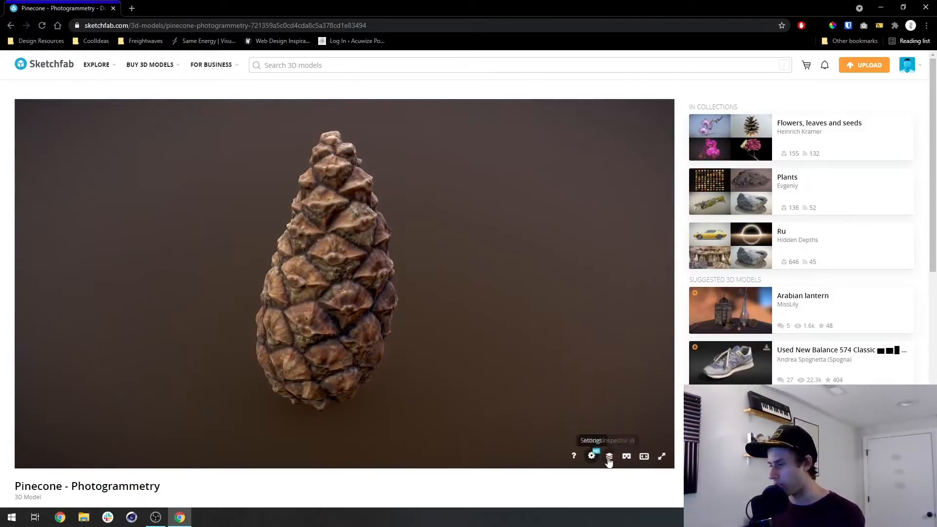
left_click(609, 456)
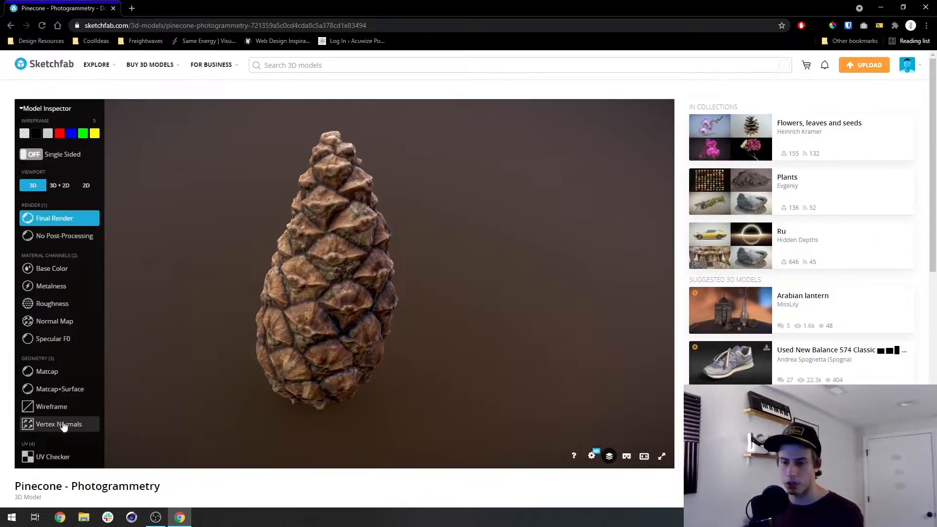
left_click(55, 407)
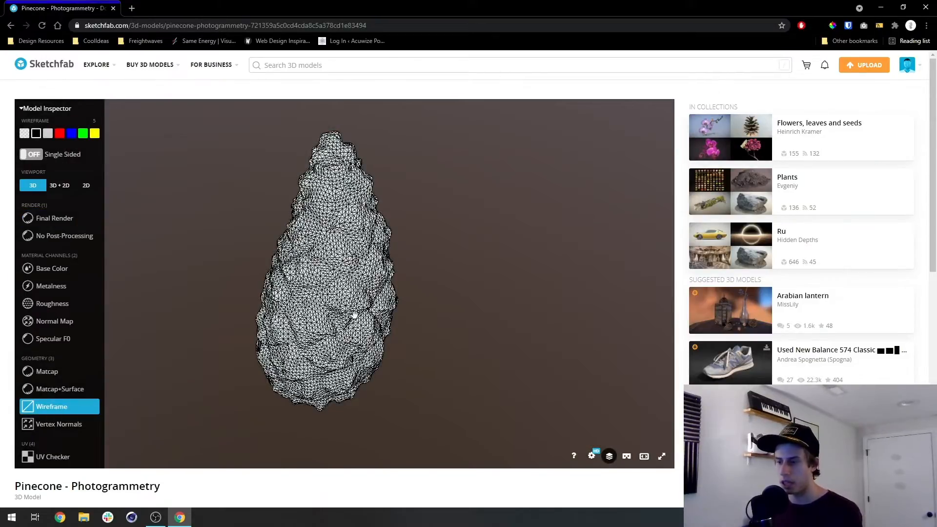
scroll(352, 315, "up", 4)
scroll(352, 314, "up", 5)
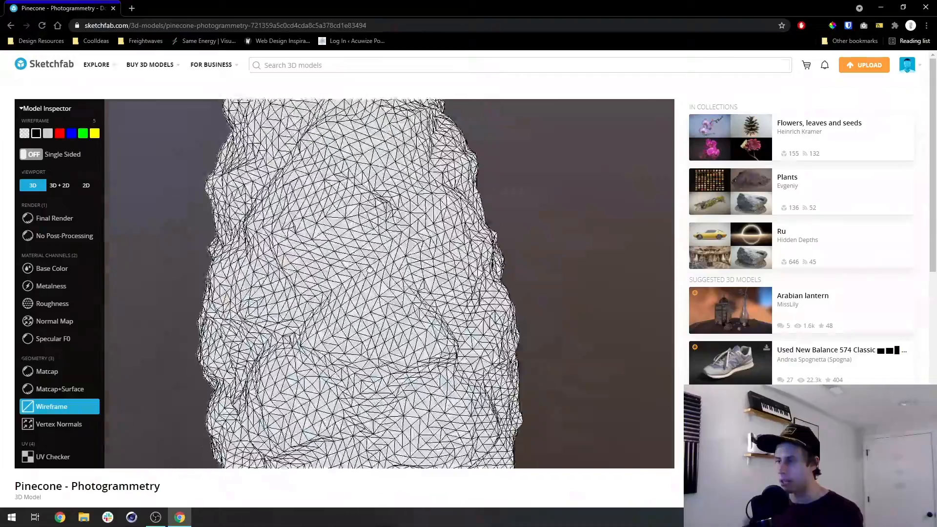
scroll(517, 274, "down", 6)
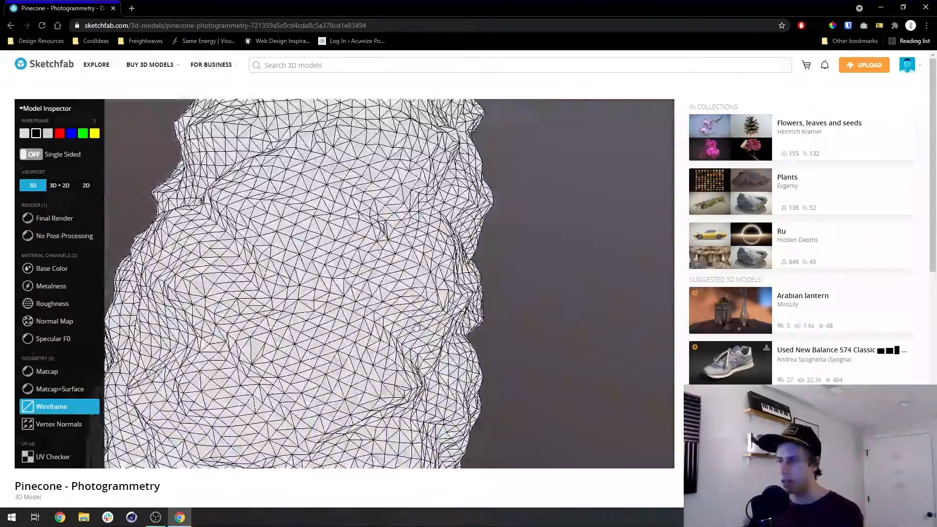
scroll(368, 238, "down", 5)
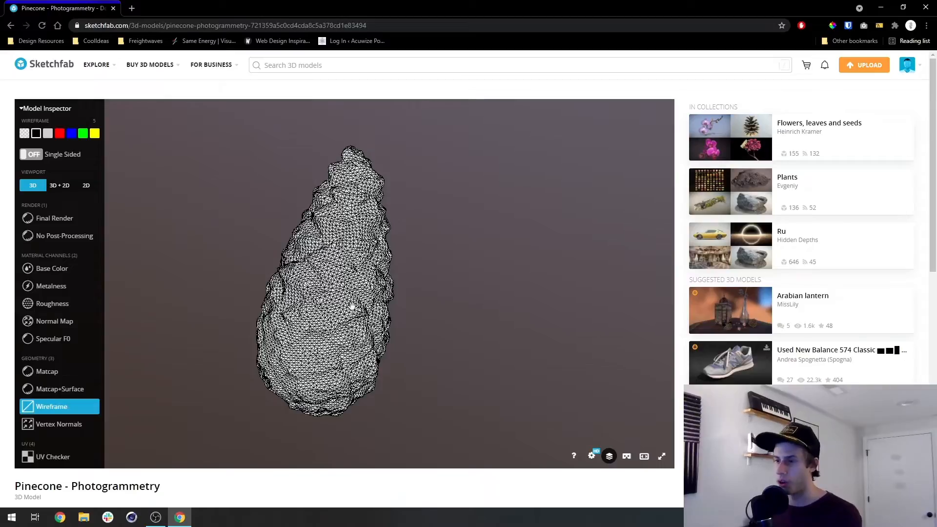
Examine the wireframe pinecone's overall shape and topology from several sides.
left_click_drag(374, 225, 383, 242)
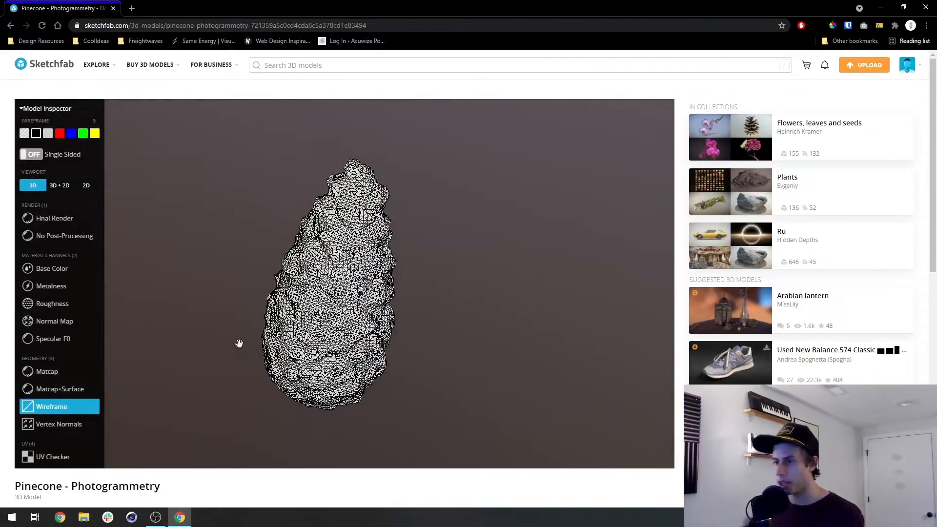
left_click_drag(378, 317, 360, 285)
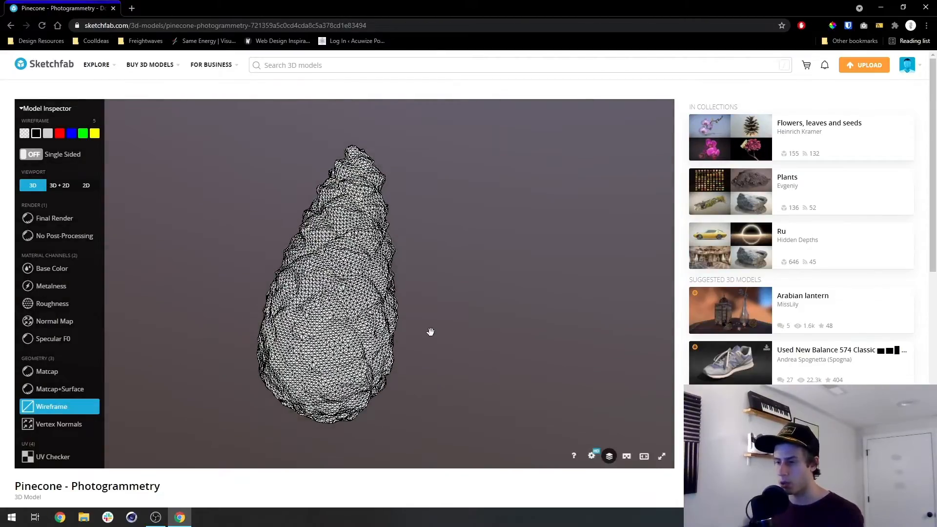
right_click_drag(430, 332, 414, 312)
scroll(329, 281, "up", 1)
scroll(330, 280, "up", 2)
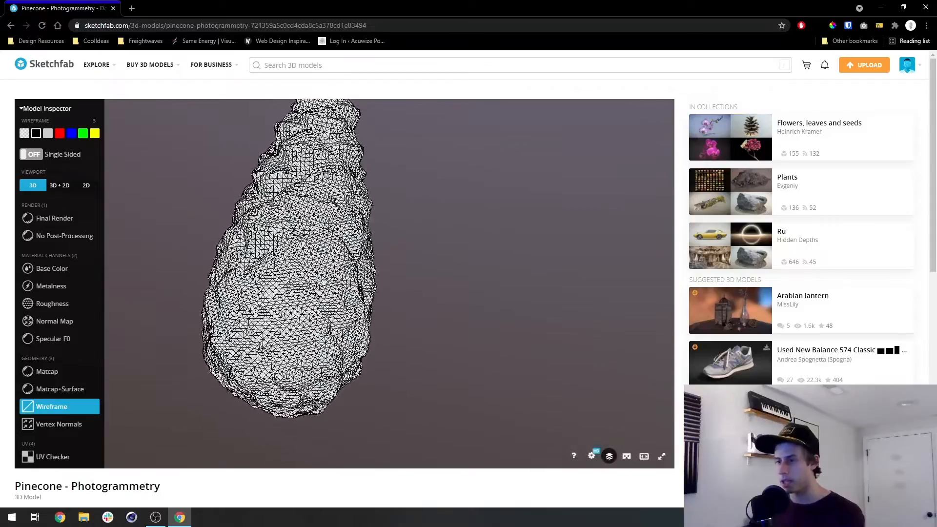
left_click_drag(329, 282, 423, 381)
Close the browser, switch to Cinema 4D and open pinecone from the Desktop's X-Normal-Working folder with the default FBX import settings.
left_click(926, 7)
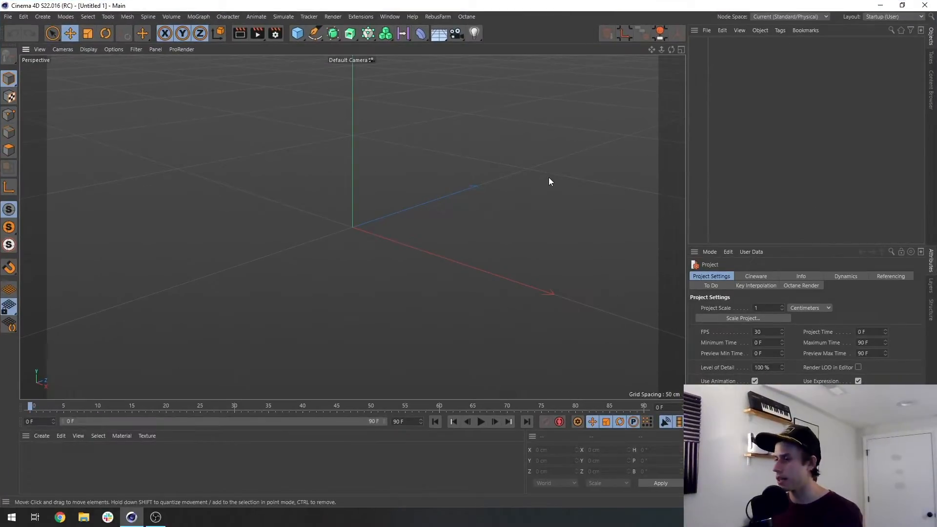
left_click(7, 17)
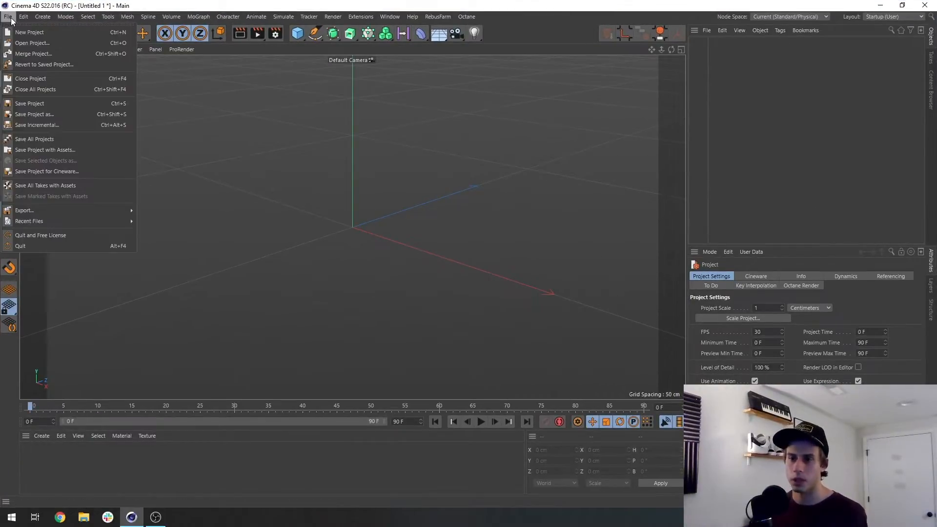
left_click(40, 44)
scroll(39, 142, "down", 3)
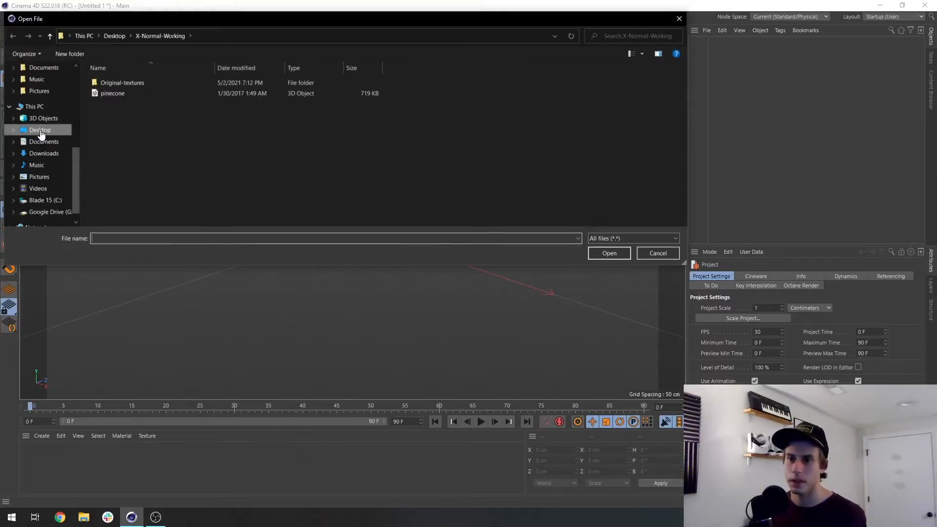
left_click(40, 130)
double_click(171, 94)
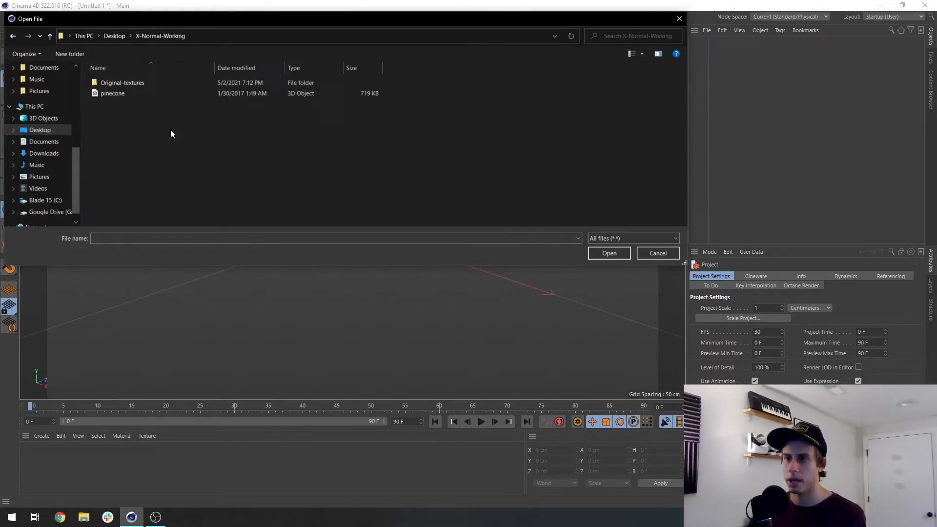
left_click(123, 93)
left_click(603, 252)
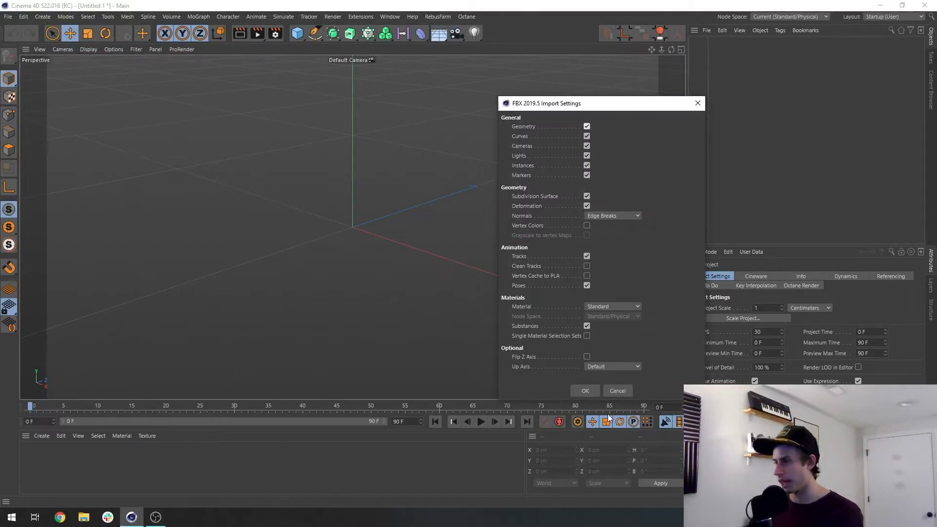
left_click(584, 391)
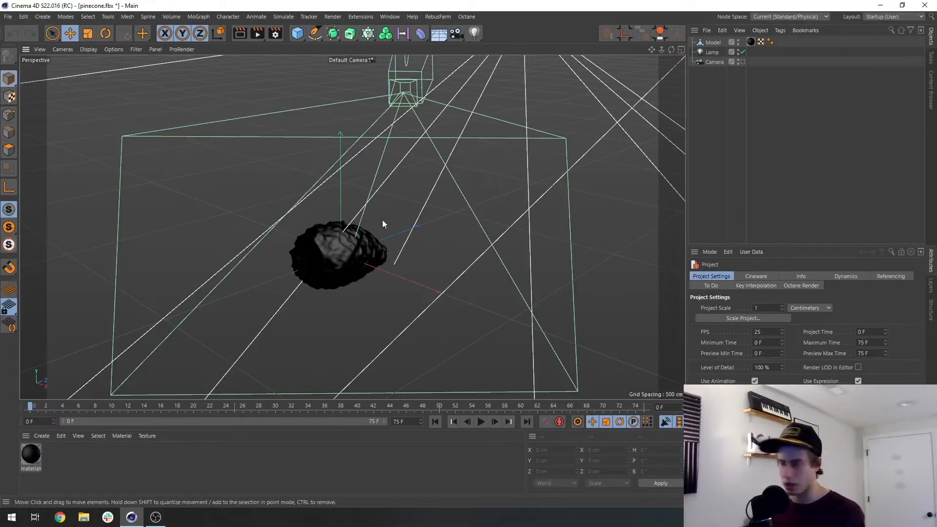
Delete the imported Lamp, Camera and black material so that only the pinecone model remains.
left_click_drag(383, 224, 373, 251, "alt")
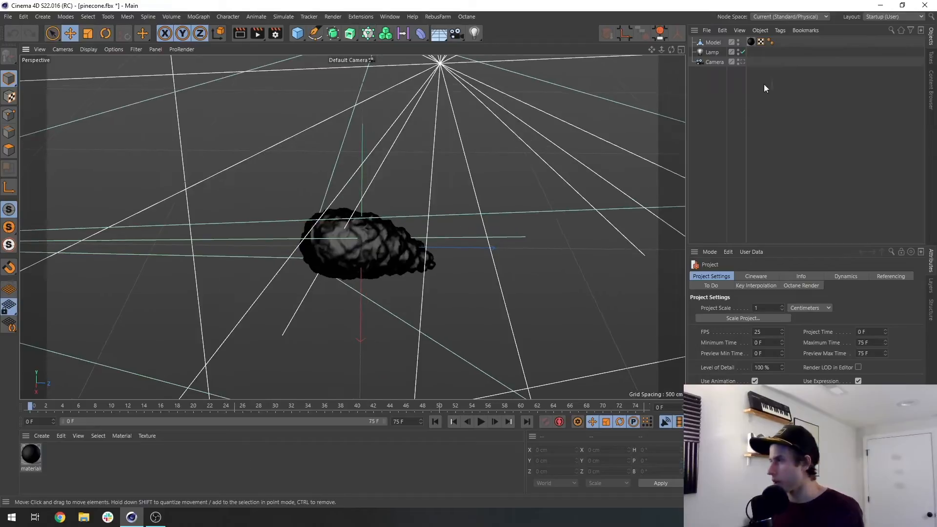
left_click(712, 52)
key("Delete")
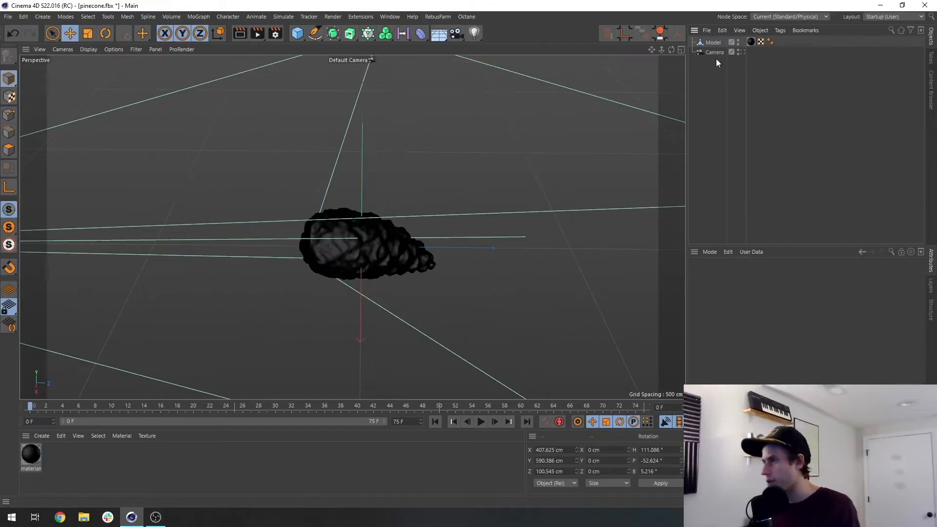
left_click(716, 52)
key("Delete")
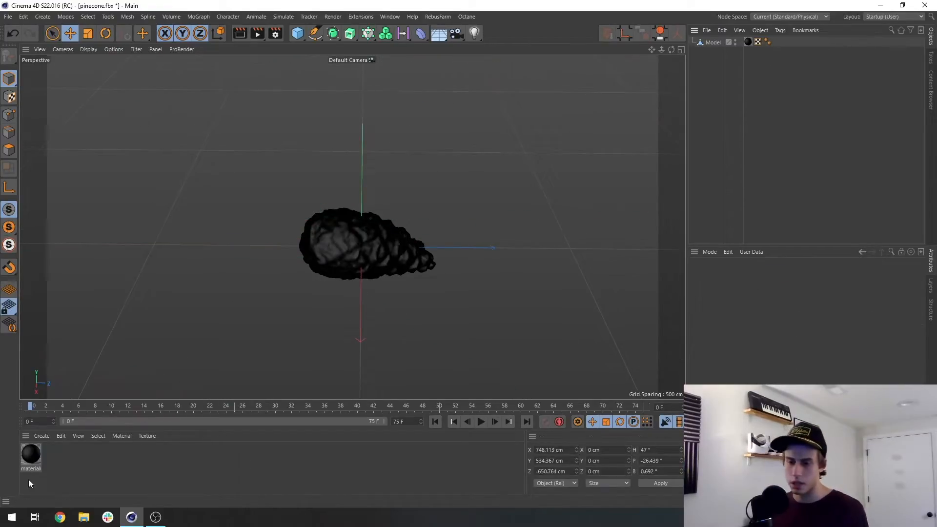
left_click(32, 456)
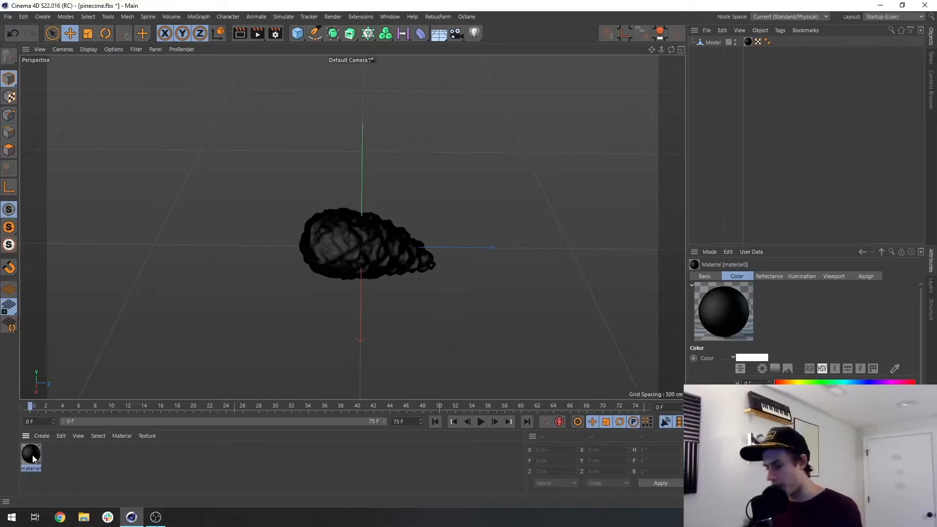
key("Delete")
Reset the pinecone model's rotation to 0° and center its axis and position on the world origin.
left_click(383, 223)
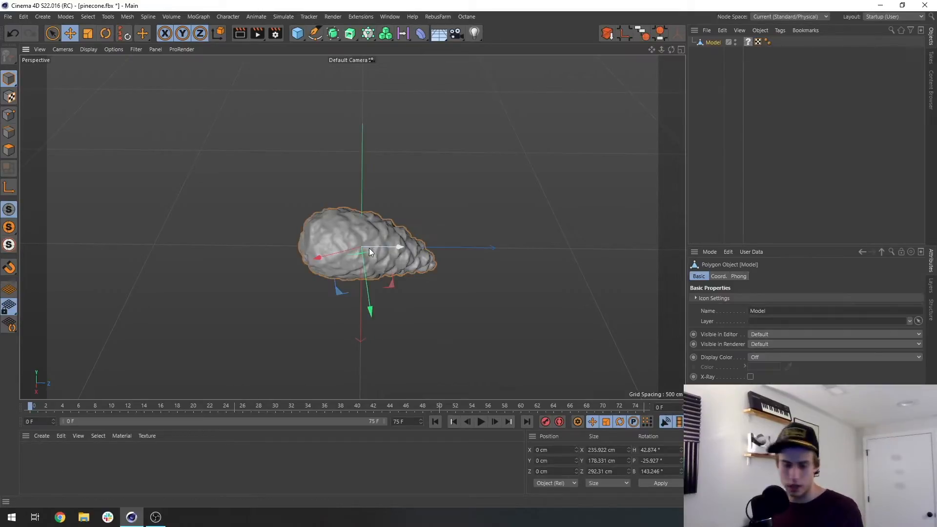
key("e")
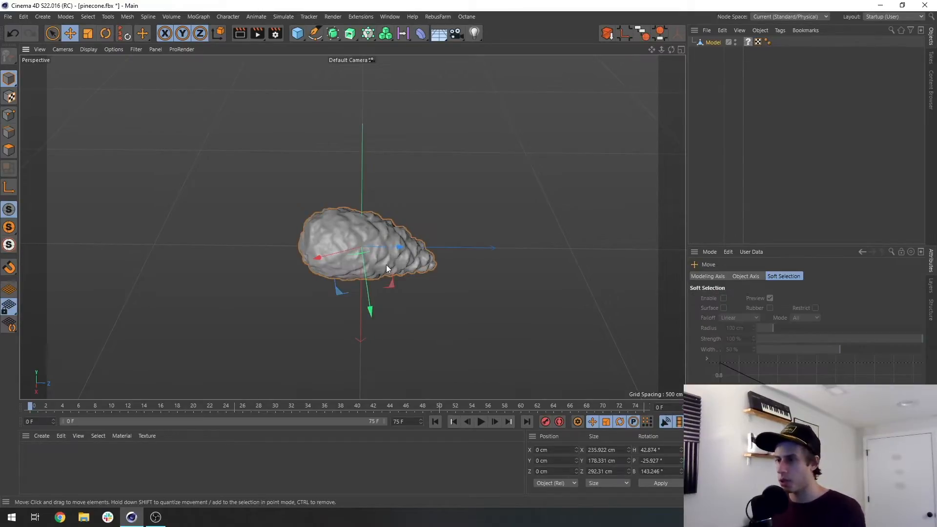
left_click(661, 34)
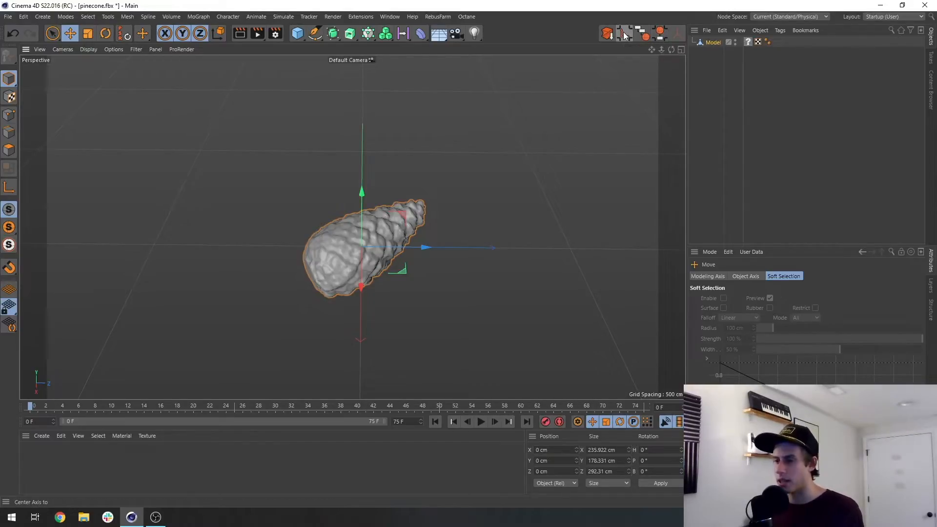
left_click(493, 250)
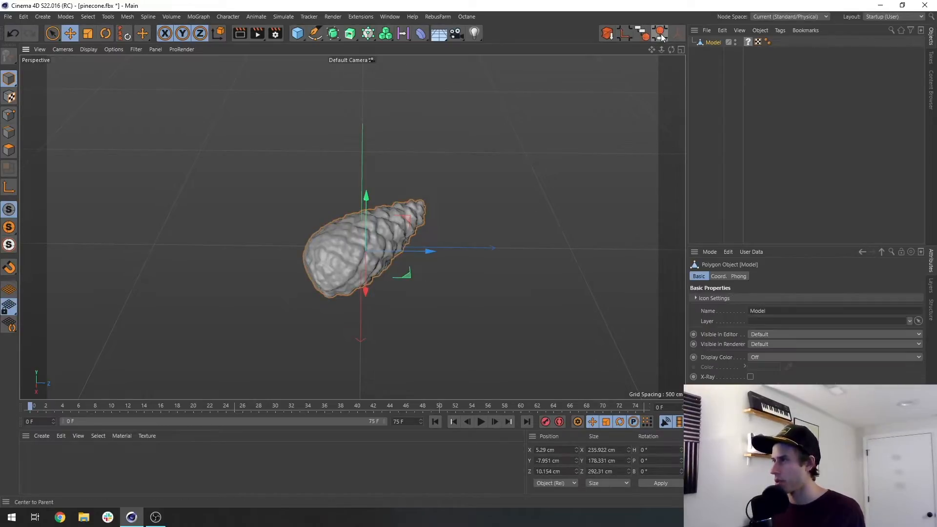
Select all polygons of the pinecone and rotate them in the Right view until its tip points upward.
middle_click(372, 229)
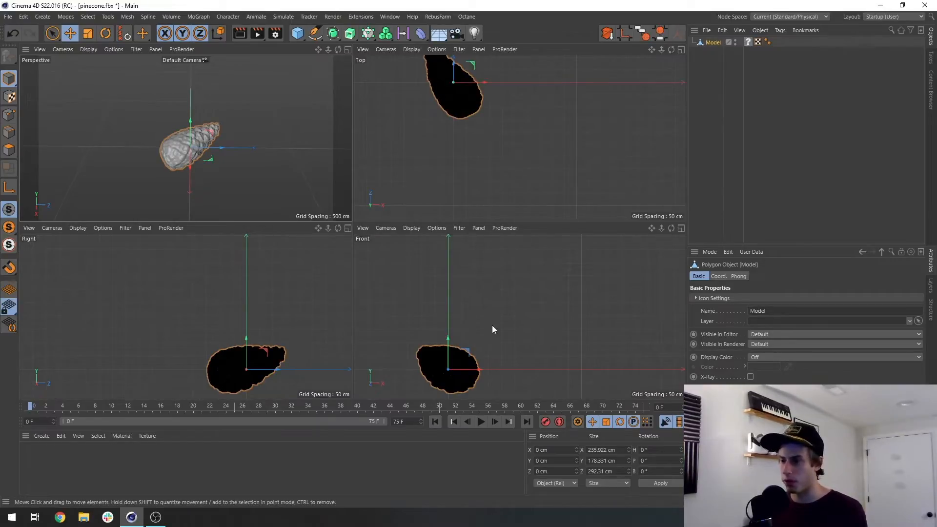
middle_click(214, 350)
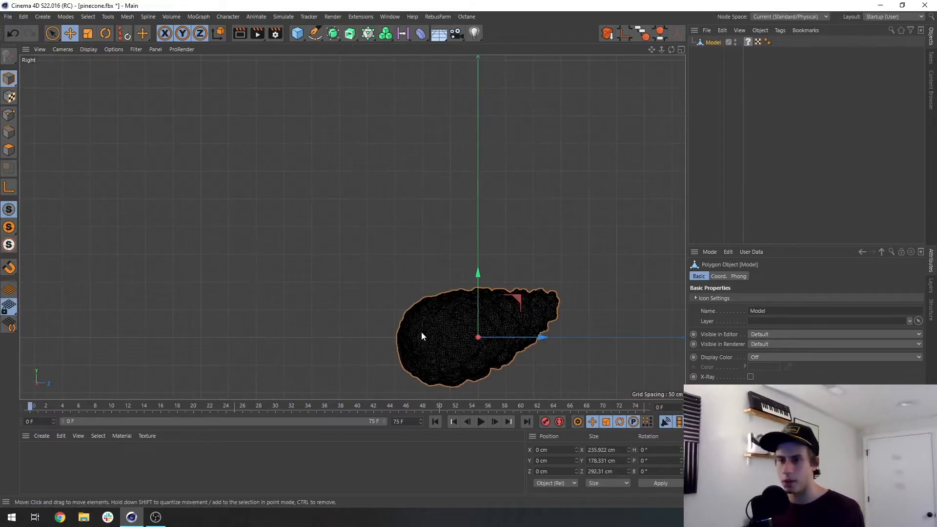
middle_click_drag(420, 332, 370, 294, "alt")
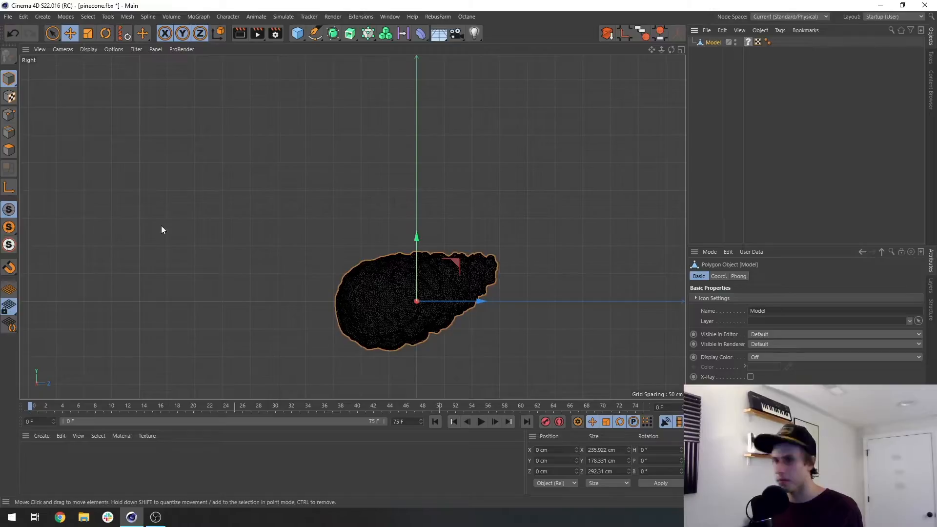
left_click(8, 150)
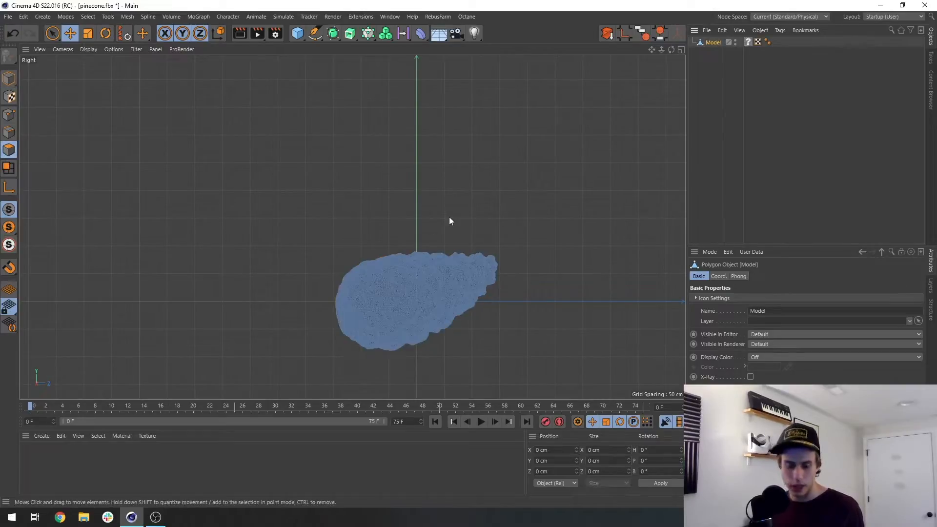
key("ctrl+a")
key("r")
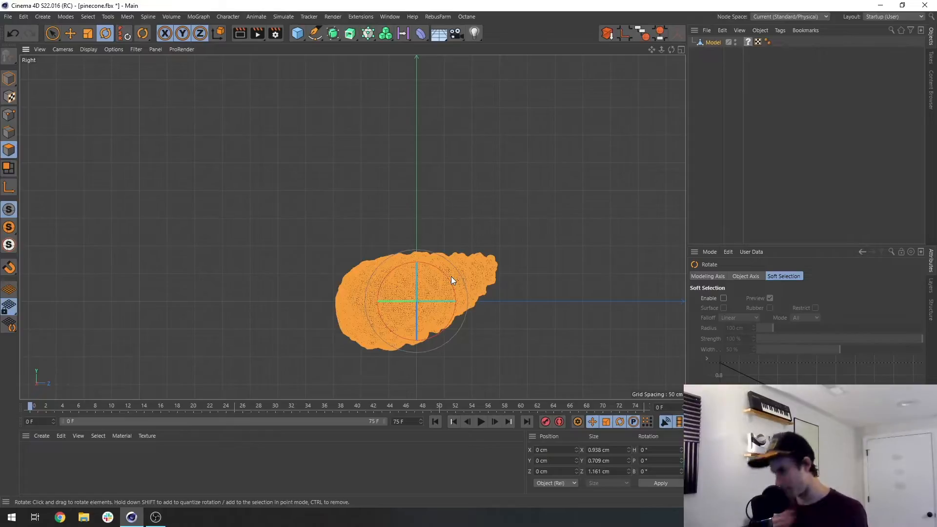
left_click_drag(449, 280, 400, 263)
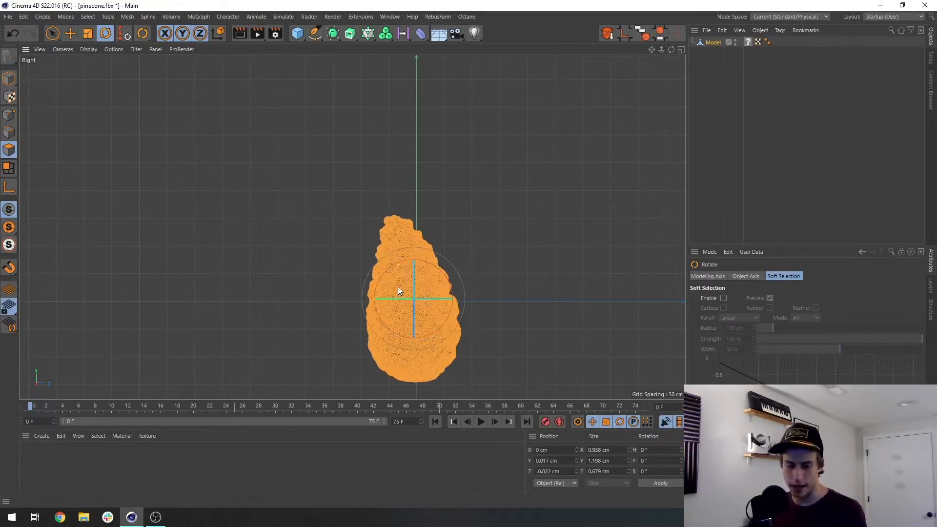
Rotate the selected pinecone polygons upright in the Front view so the tip lines up with the vertical axis.
middle_click(529, 230)
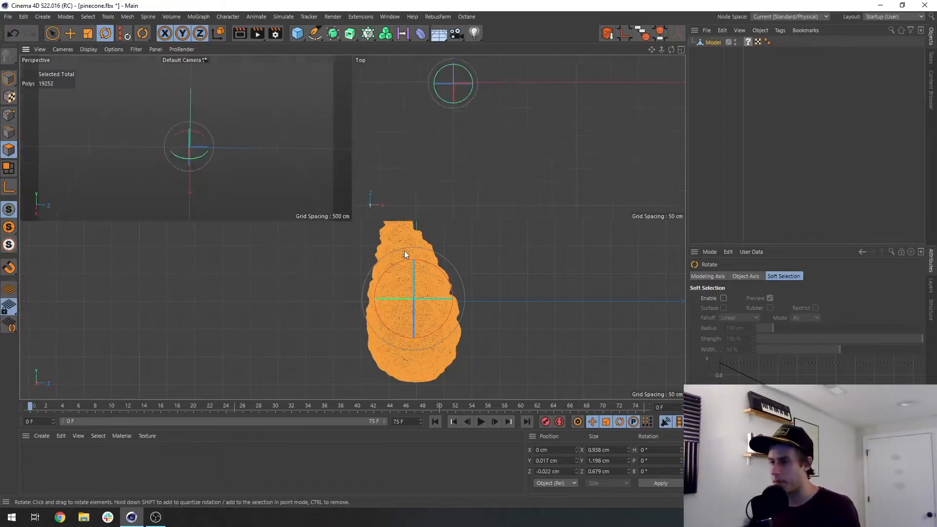
middle_click(436, 337)
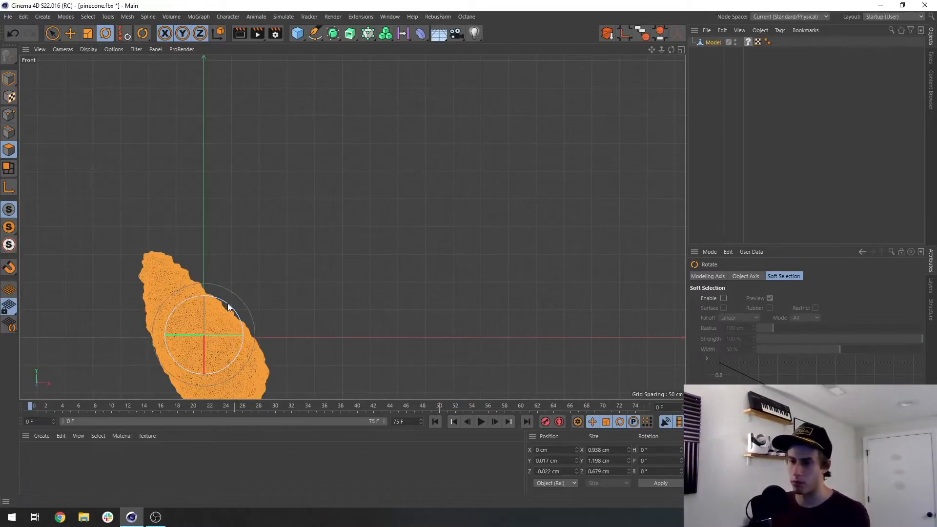
left_click_drag(227, 304, 250, 319)
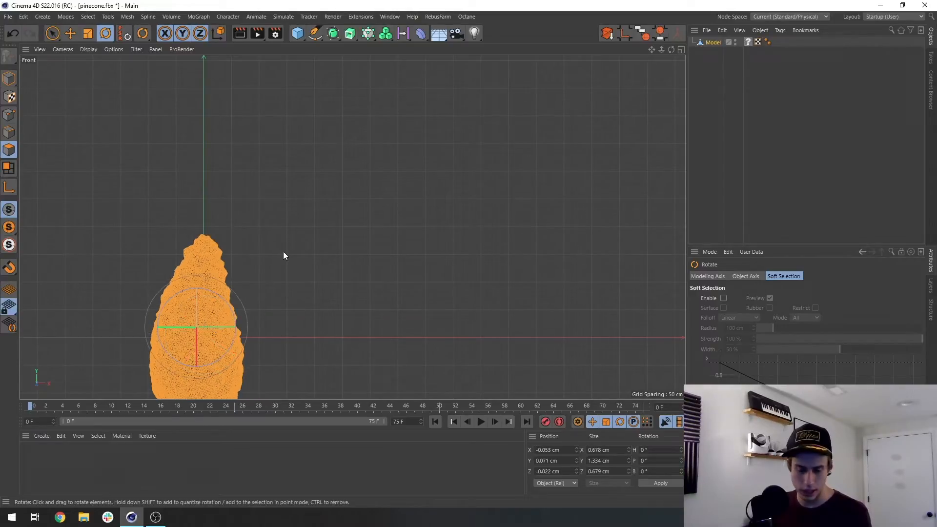
middle_click(212, 293)
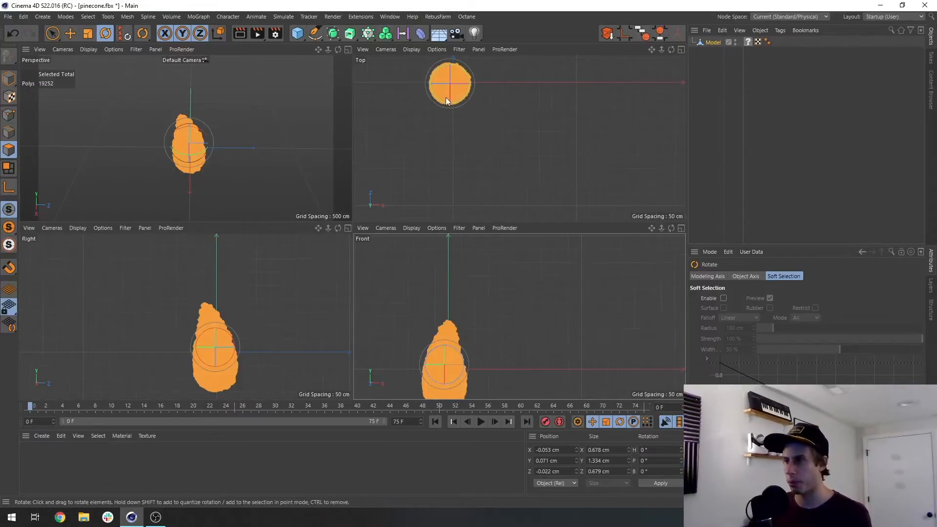
Return to the Perspective view in Model mode and center the pinecone model's axis on its geometry.
middle_click(213, 171)
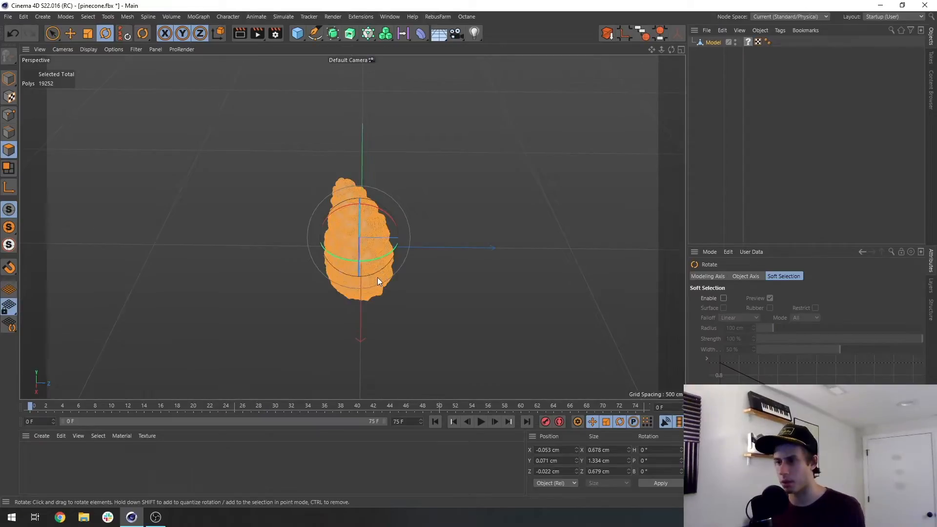
key("e")
left_click(10, 79)
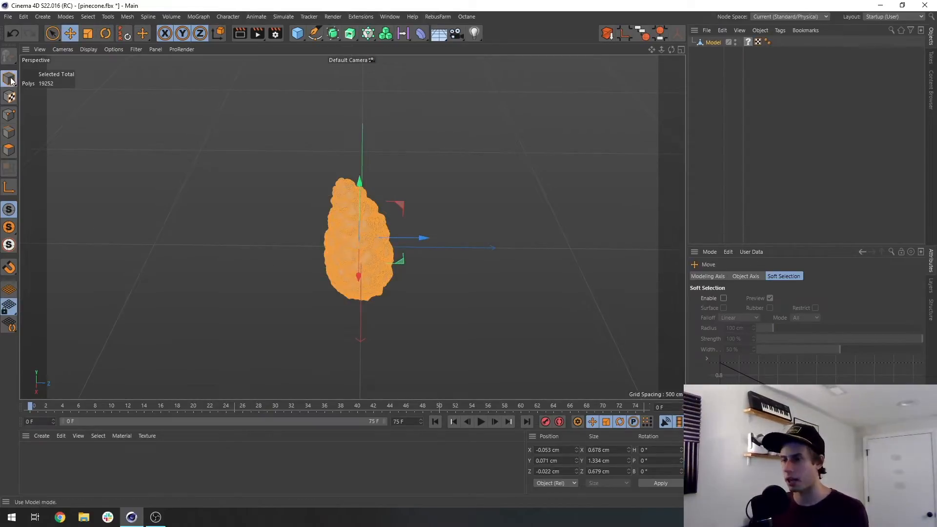
left_click(717, 43)
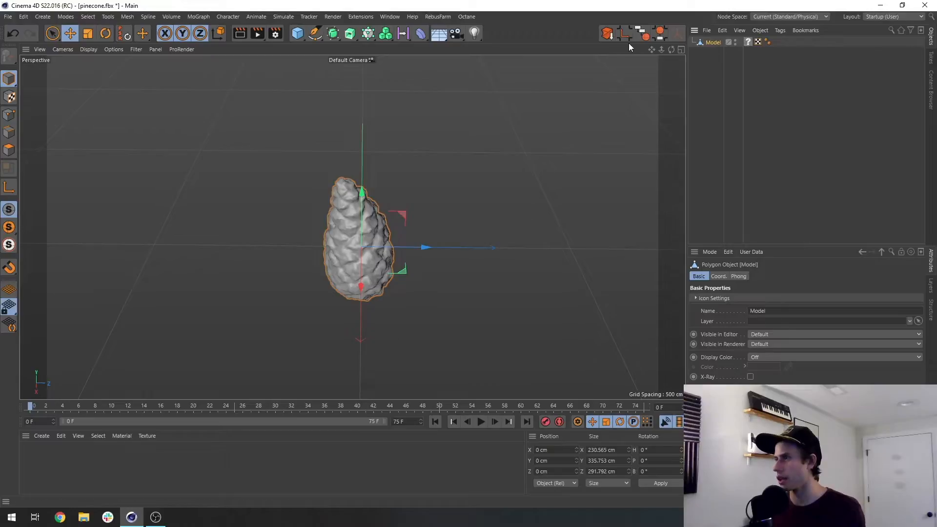
left_click(660, 35)
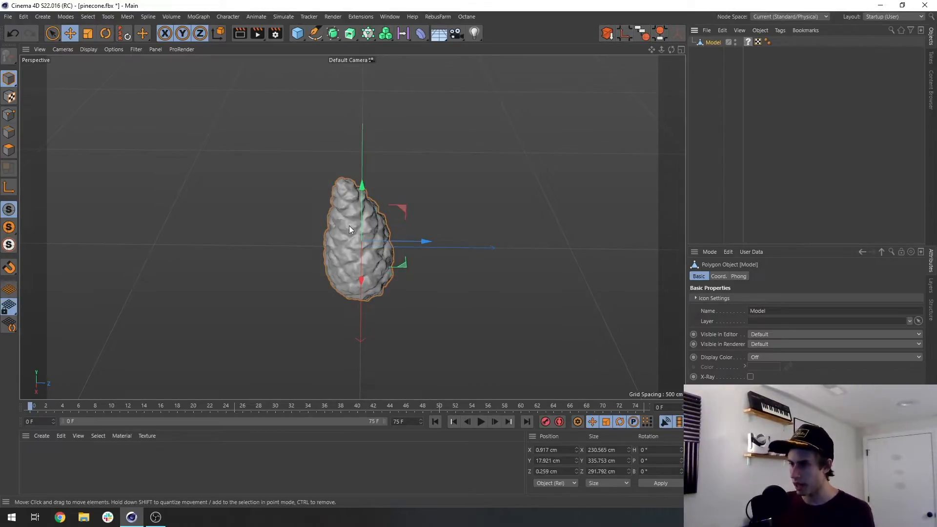
Move the pinecone's axis down to its base in the Right view and place the model at the world origin.
middle_click(357, 251)
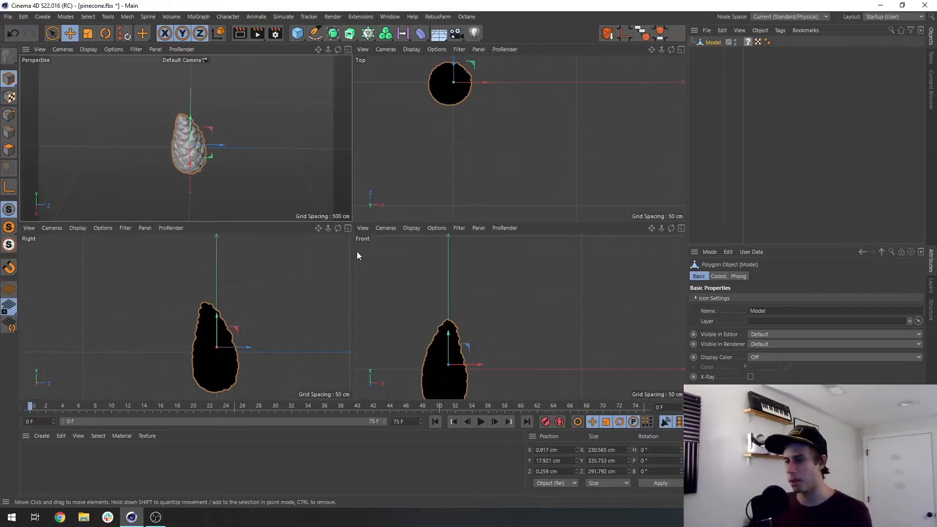
middle_click(302, 299)
scroll(399, 334, "up", 4)
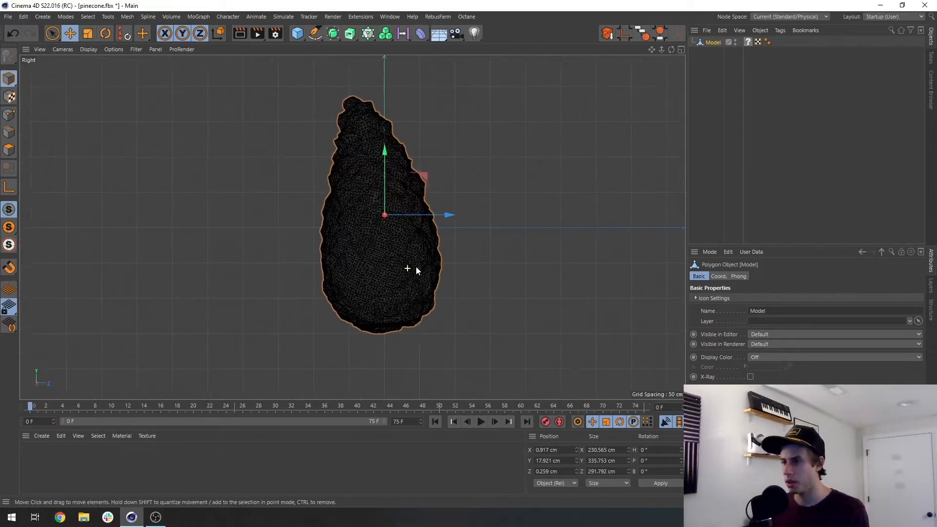
right_click_drag(415, 267, 420, 266, "alt")
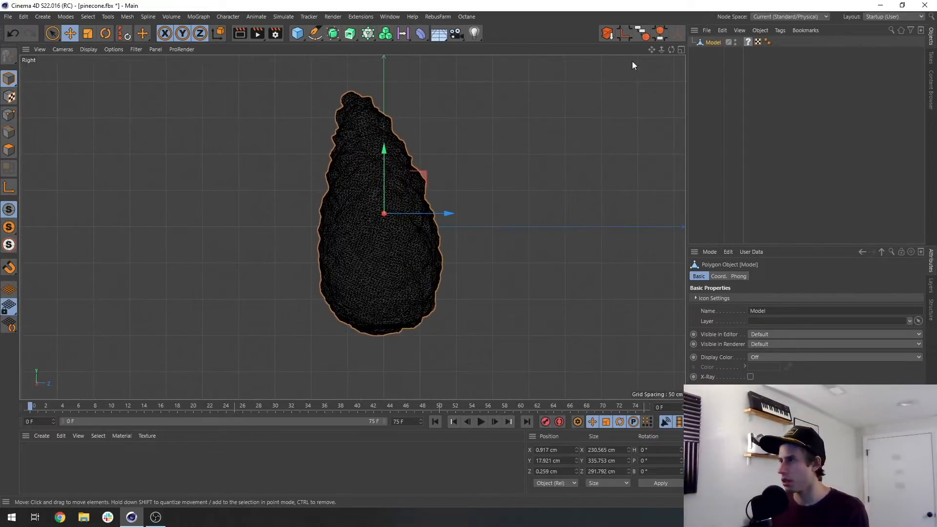
left_click(9, 188)
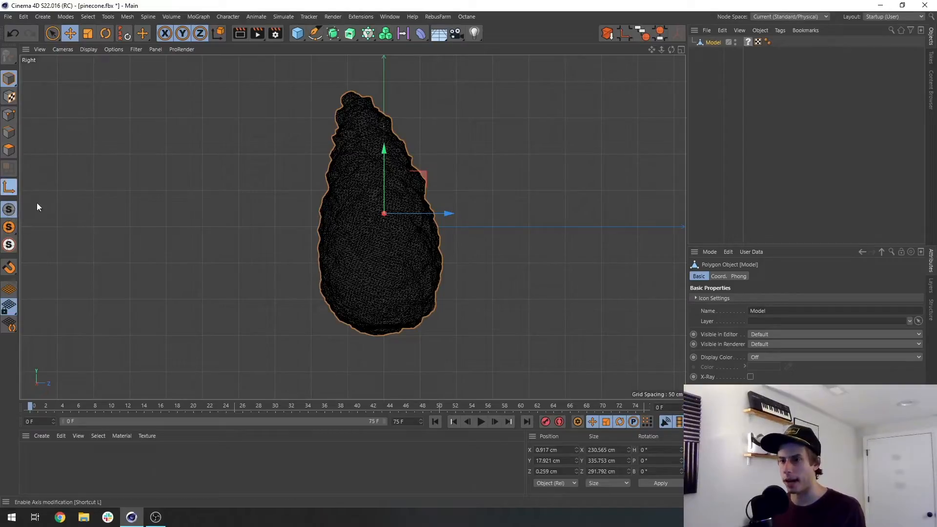
left_click_drag(385, 151, 392, 277)
left_click(660, 34)
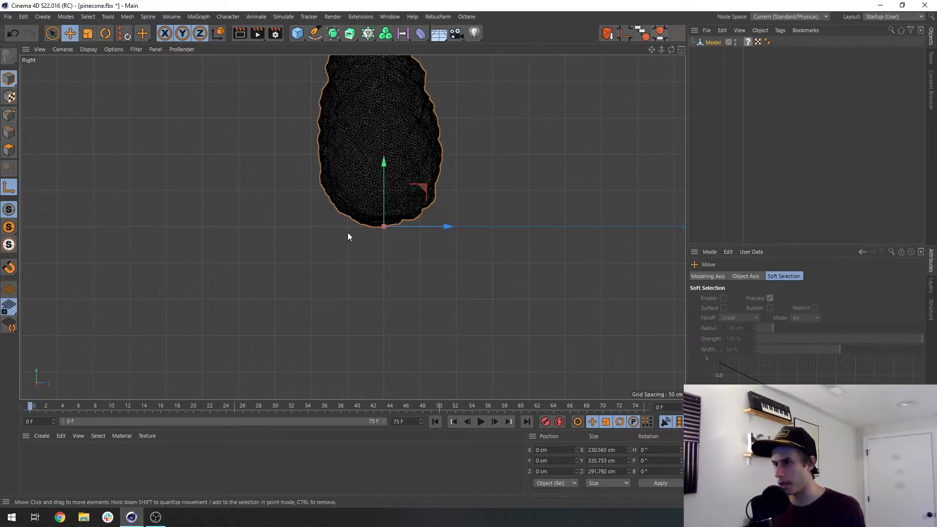
middle_click(395, 245)
middle_click(306, 171)
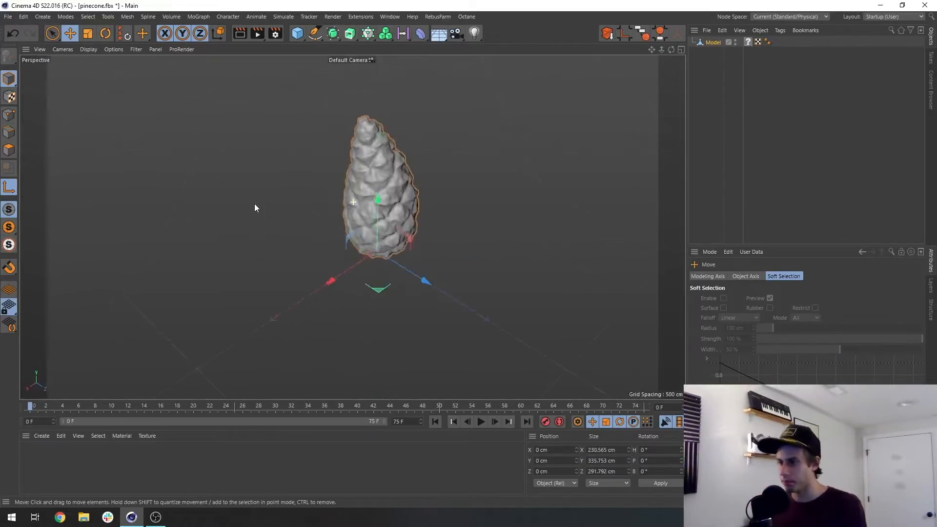
left_click_drag(335, 190, 361, 188, "alt")
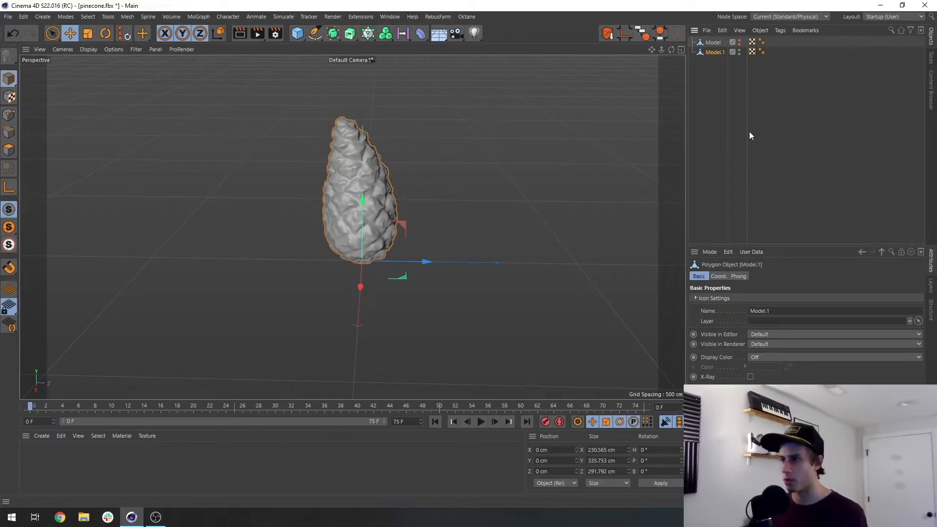
Add a Polygon Reduction generator and make the pinecone copy Model.1 its child.
key("shift+c")
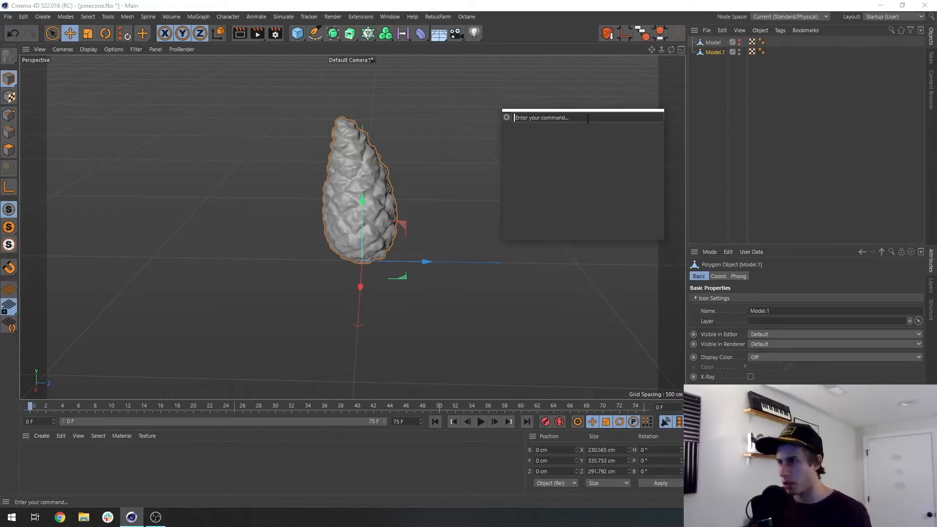
type("p")
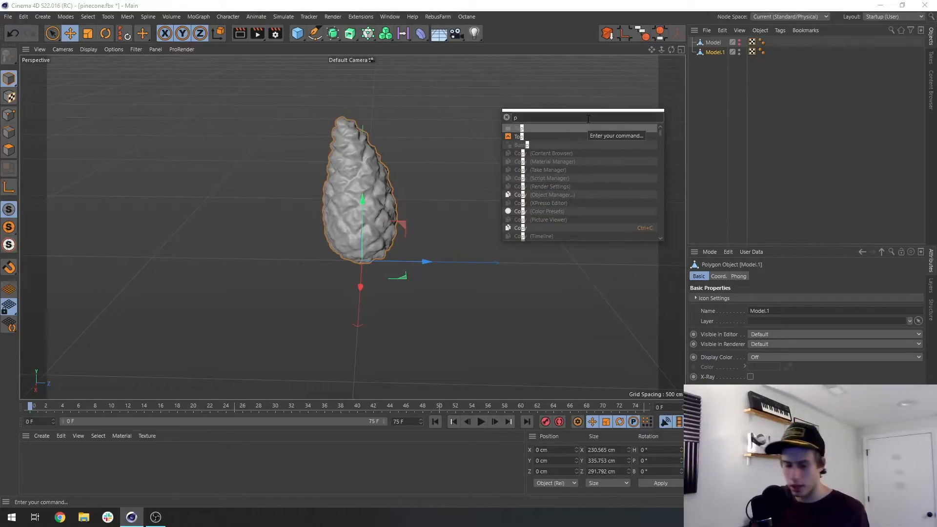
type("olygon")
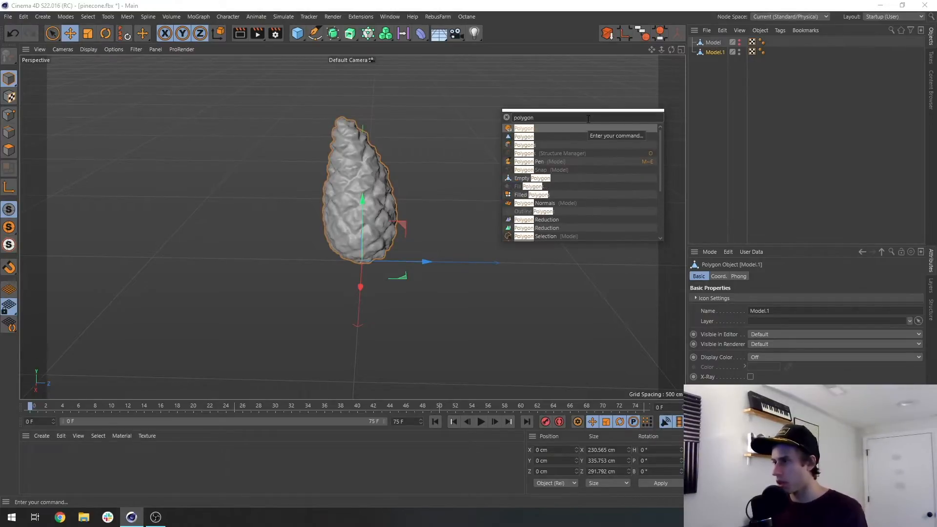
left_click(552, 228)
left_click_drag(731, 43, 720, 62)
left_click(718, 276)
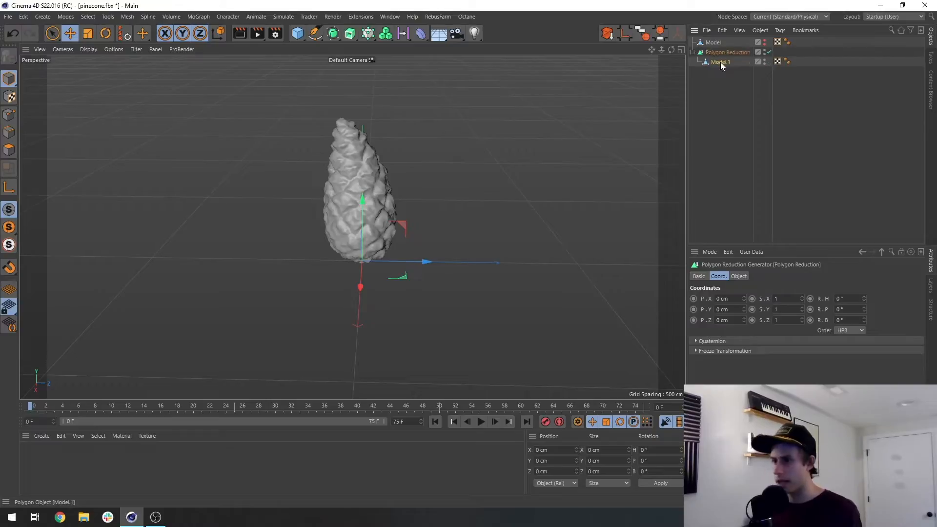
left_click(716, 101)
left_click(723, 65)
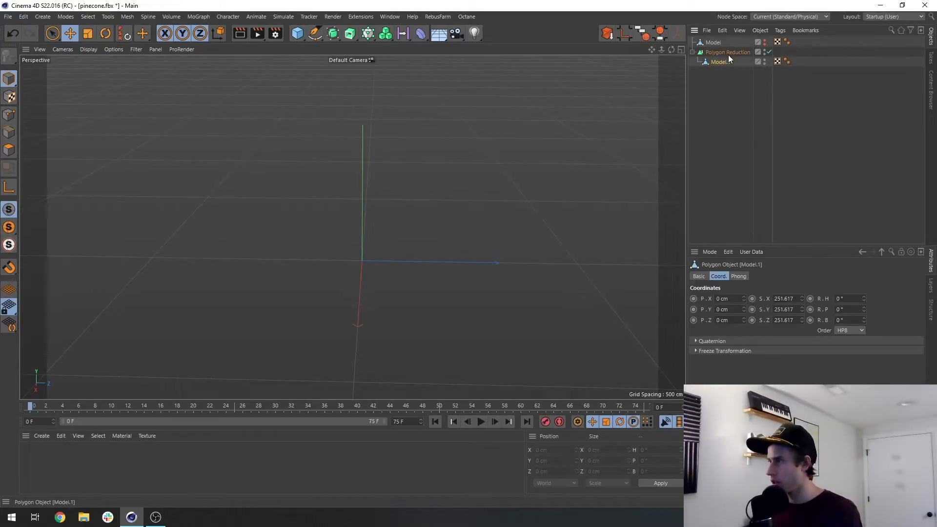
Set the Polygon Reduction strength to 80% and display the mesh lines on the shaded pinecone.
left_click(727, 52)
left_click(741, 276)
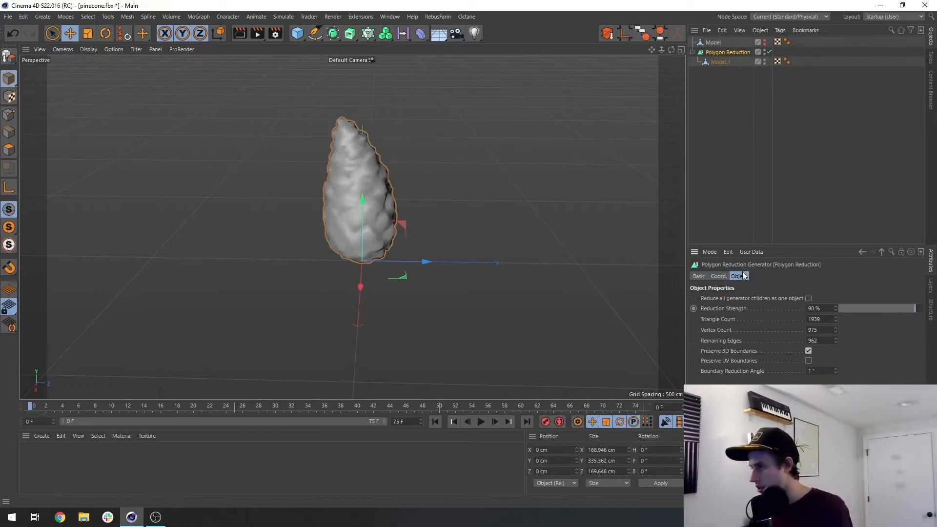
left_click(900, 309)
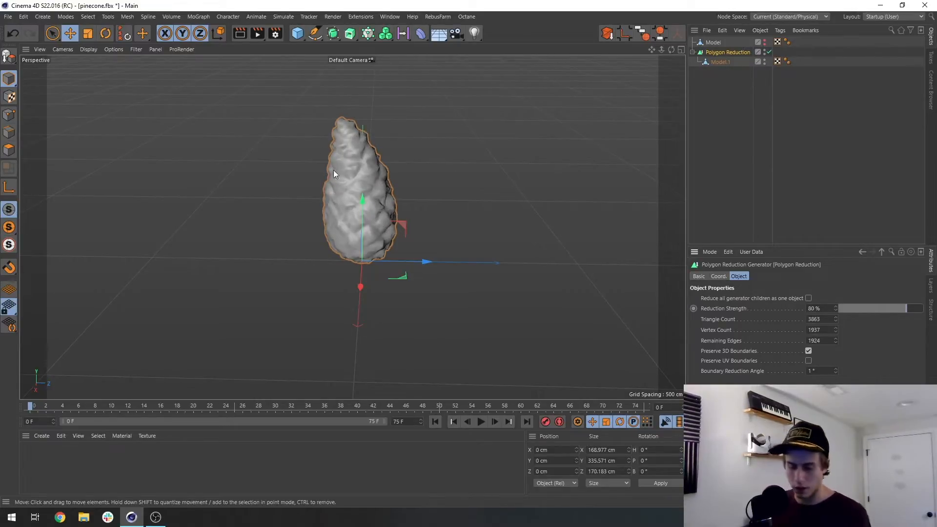
key("n")
key("b")
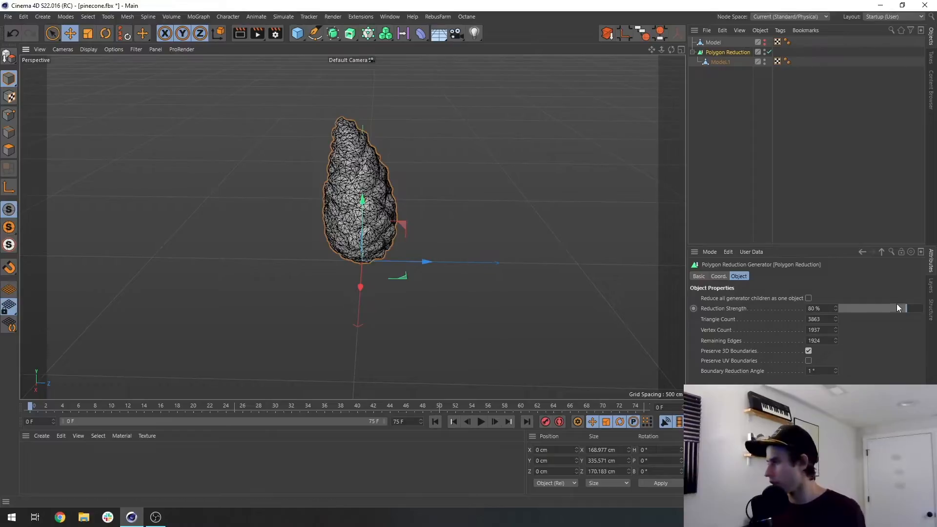
Raise the Polygon Reduction strength to 97% and inspect the reduced pinecone mesh up close.
left_click_drag(910, 310, 923, 309)
scroll(394, 175, "up", 5)
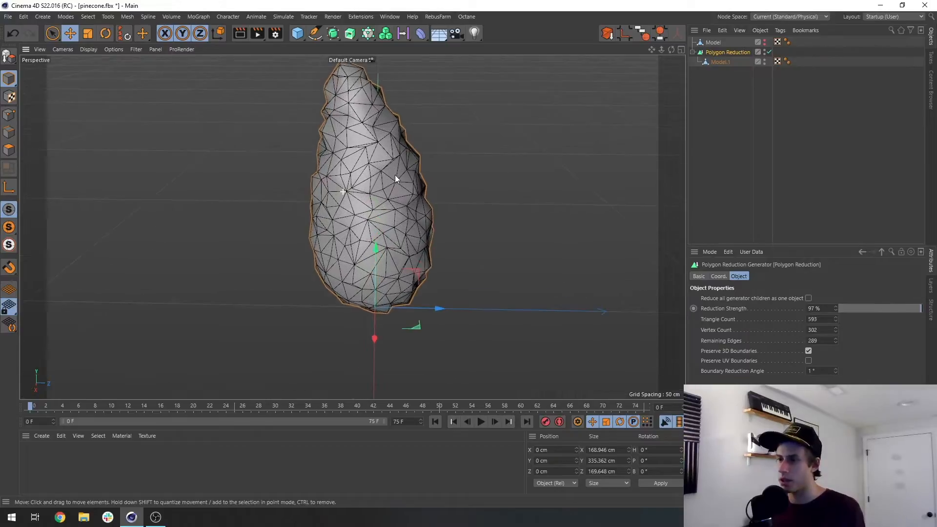
left_click_drag(357, 202, 395, 188, "alt")
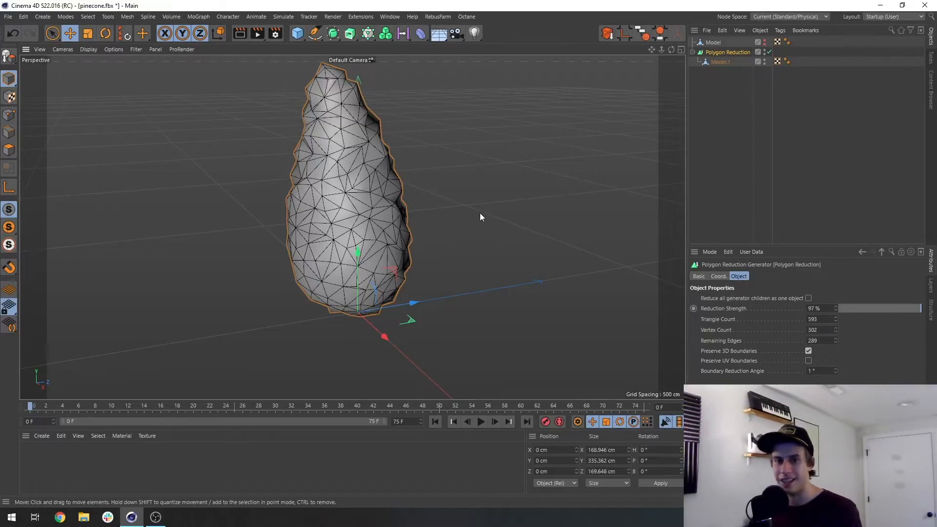
Delete the Polygon Reduction generator together with the pinecone copy inside it.
left_click(752, 128)
left_click(745, 52)
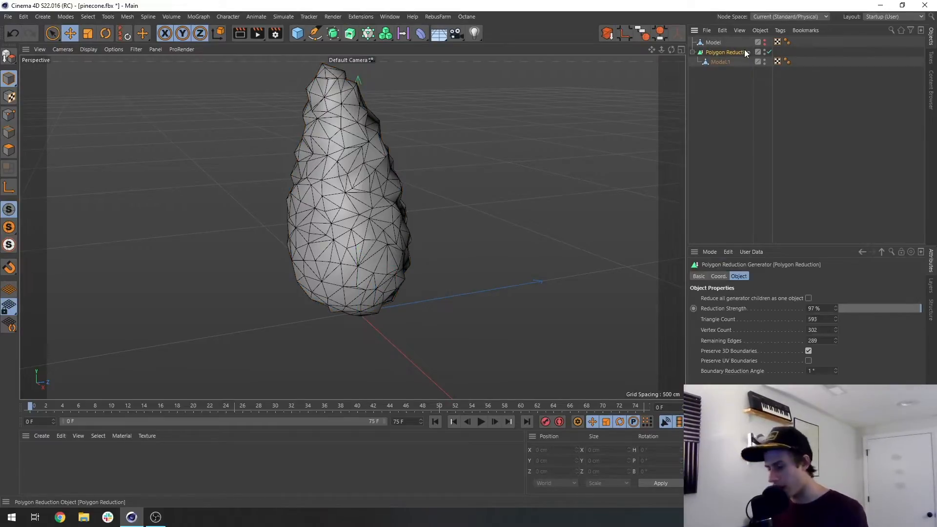
key("Delete")
Duplicate the hidden Model object and rename the copy Pinecone-LOW.
left_click(718, 44)
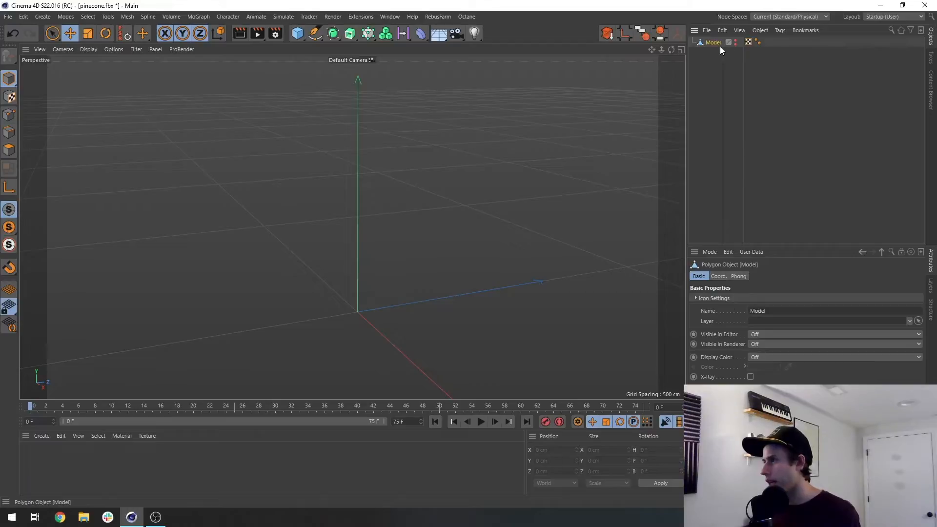
left_click_drag(716, 73, 712, 69, "ctrl")
double_click(718, 52)
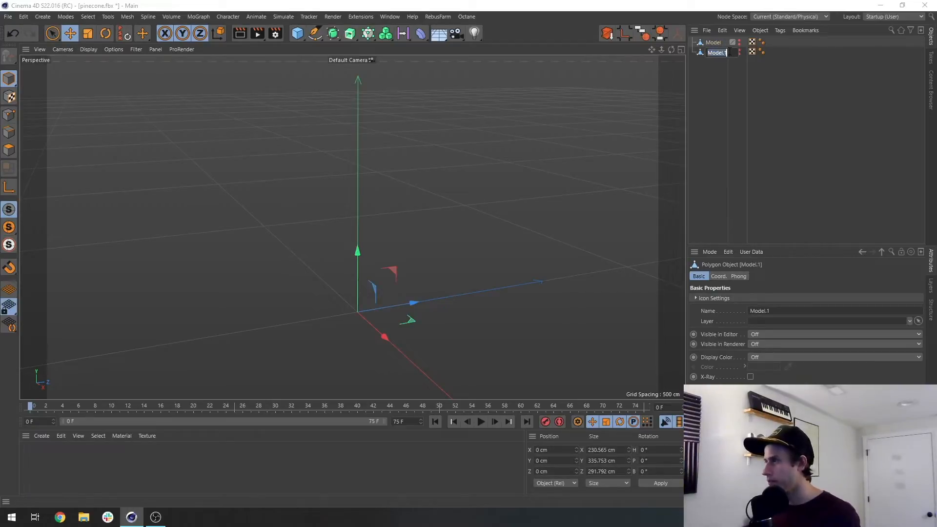
left_click(730, 53)
key("BackSpace")
key("BackSpace")
key("BackSpace")
key("BackSpace")
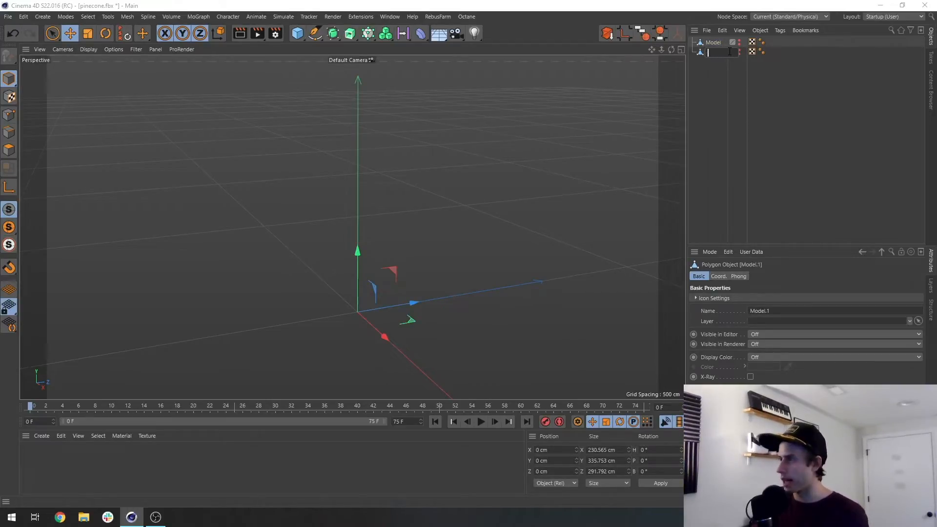
type("Pine")
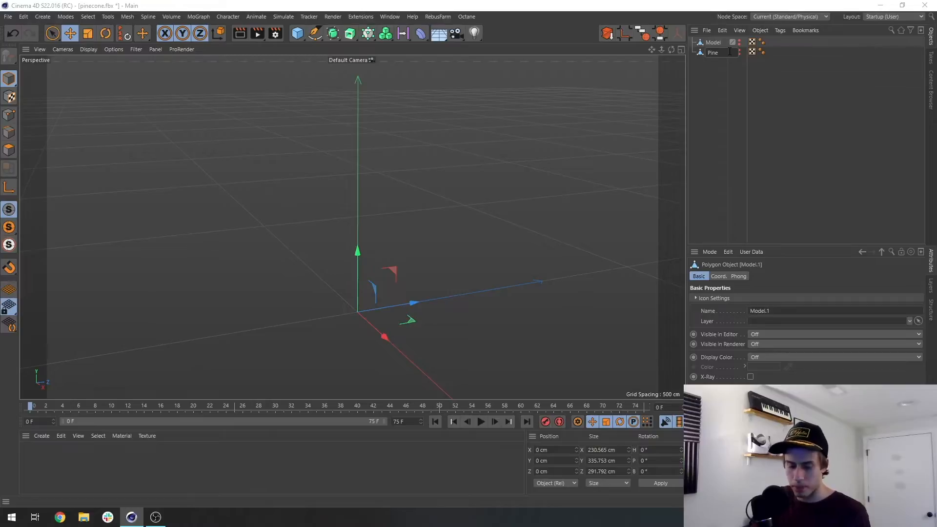
type("cone-LOW")
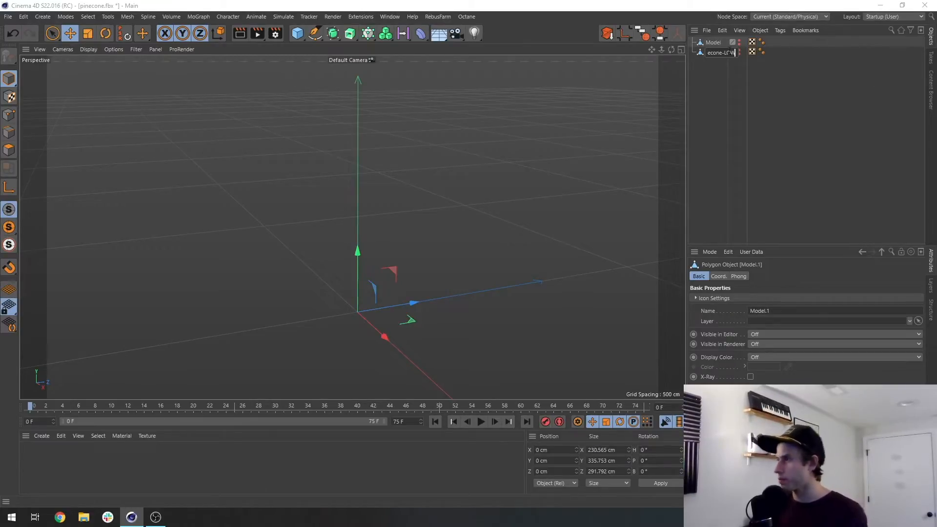
key("Return")
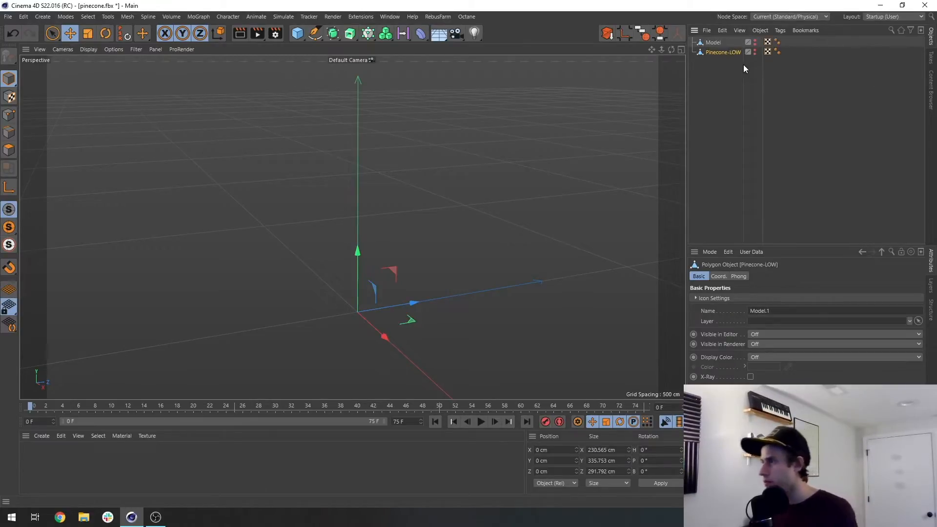
Make the duplicated pinecone visible in editor and renderer and rename it Pinecone-HIGH.
left_click(755, 50)
left_click(755, 54)
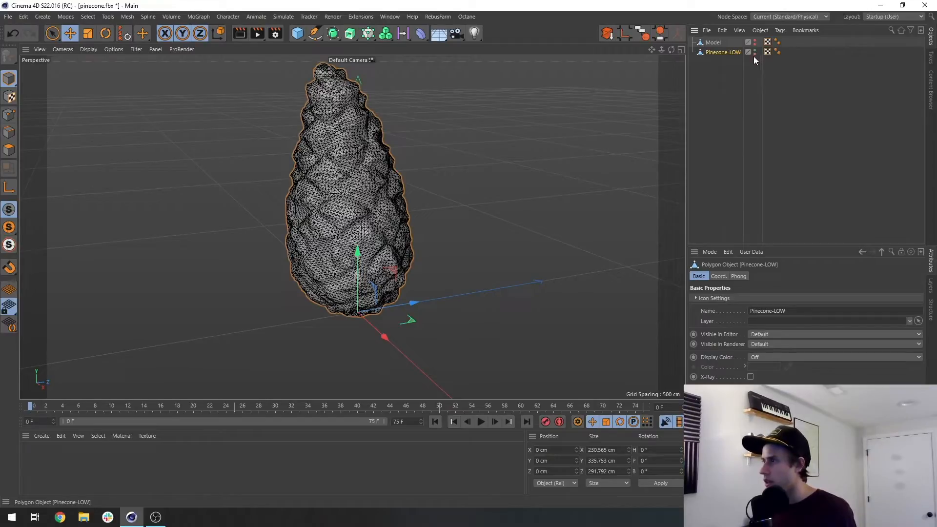
double_click(736, 51)
key("BackSpace")
key("BackSpace")
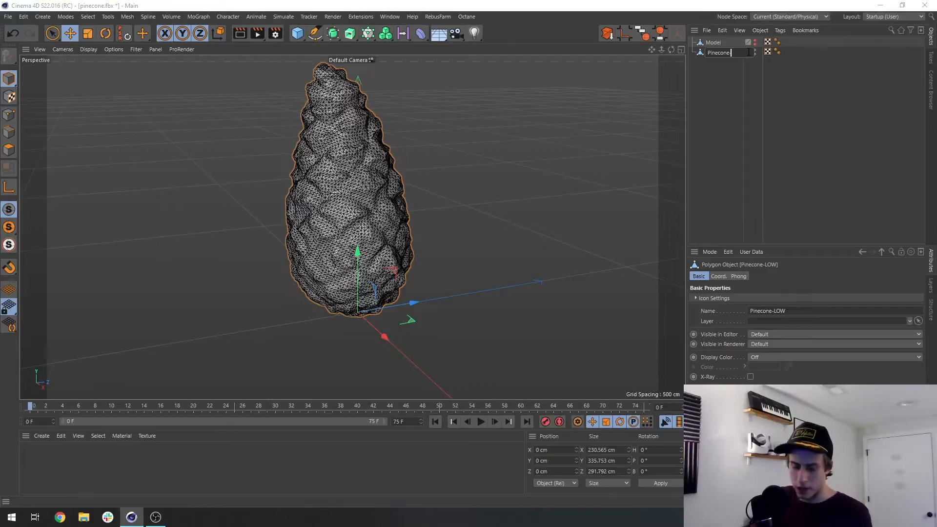
type("HIGH")
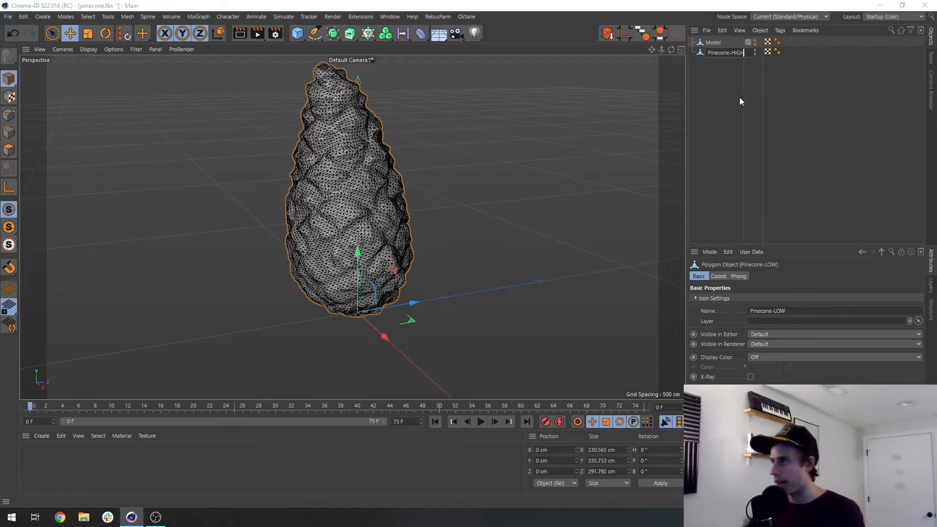
key("Return")
Add a sphere and position it around the pinecone's lower part in the Right view, at about Y 97.5 cm and Z -4 cm.
left_click(298, 34)
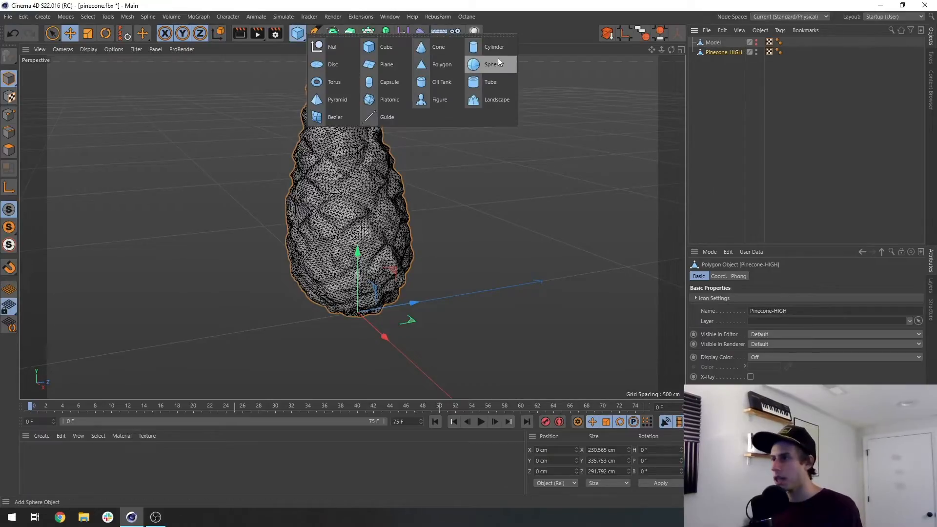
left_click(493, 63)
middle_click(347, 278)
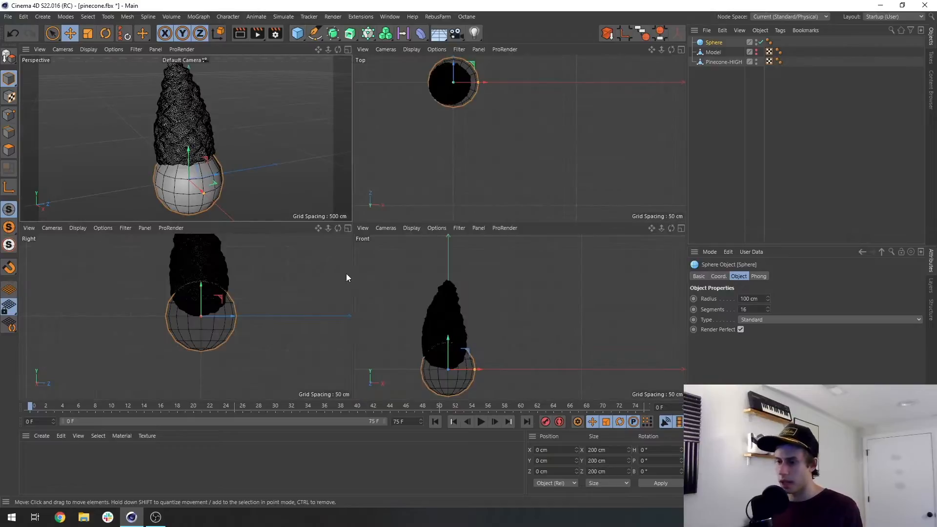
middle_click(346, 278)
left_click_drag(385, 169, 375, 99)
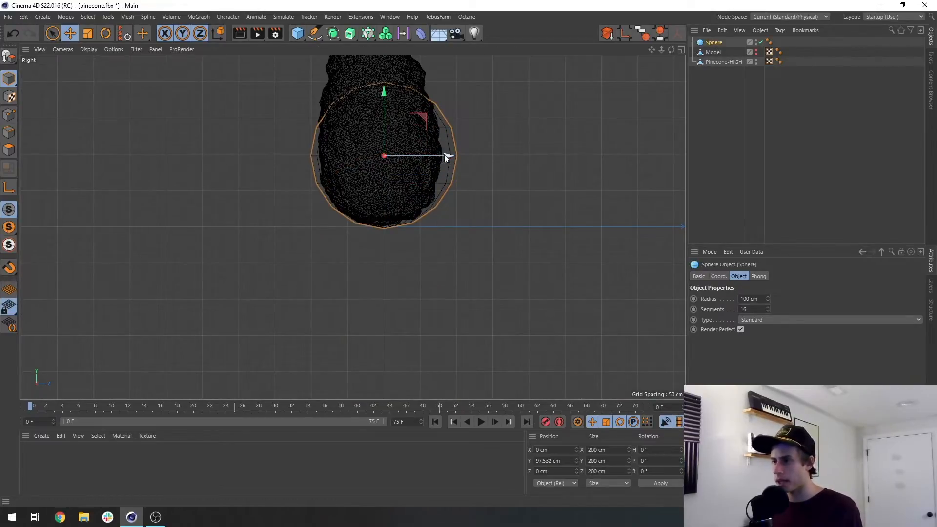
left_click_drag(444, 155, 443, 155)
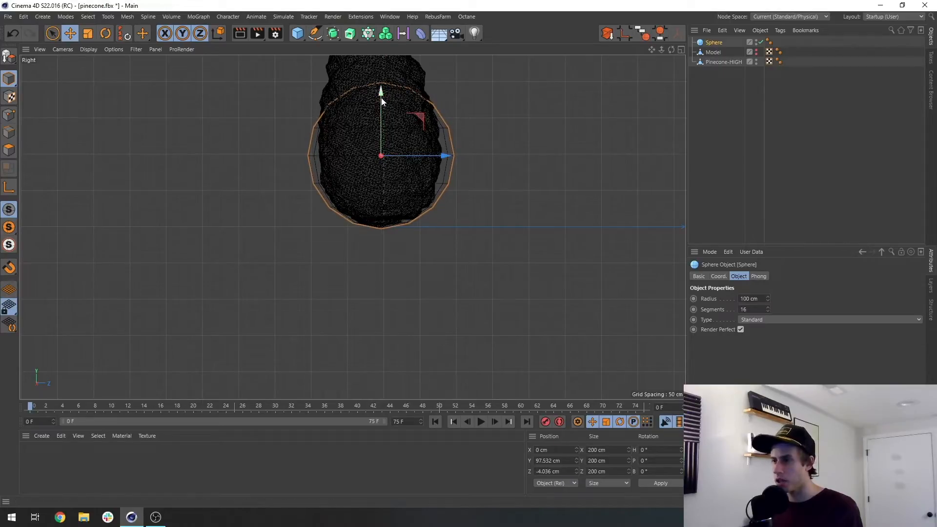
Fine-tune the sphere's height in the Right view to about Y 98.2 cm, aligning it with the pinecone's base.
left_click_drag(382, 98, 383, 97)
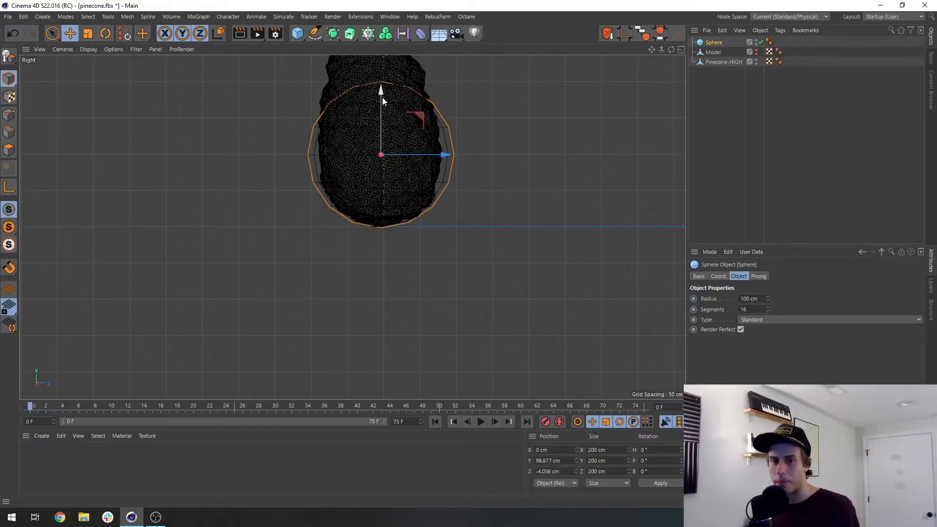
middle_click_drag(373, 152, 362, 225)
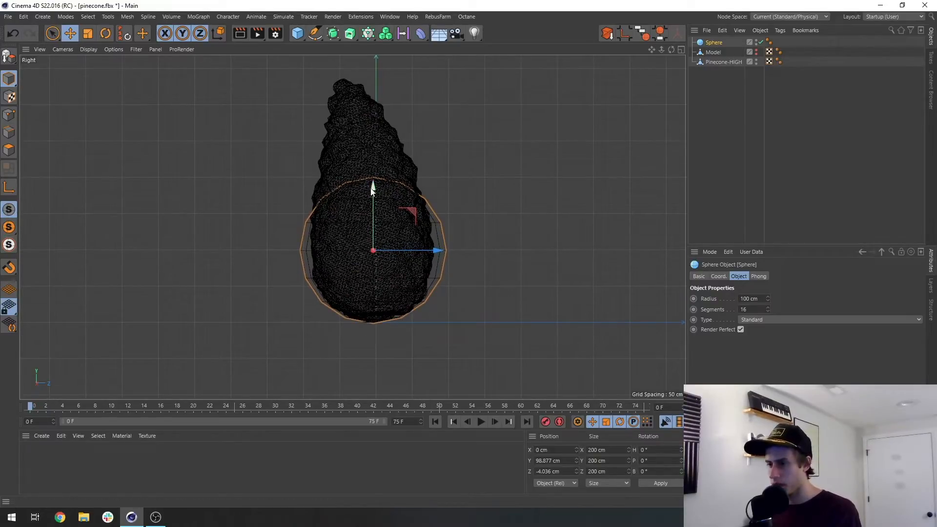
left_click_drag(374, 194, 374, 192)
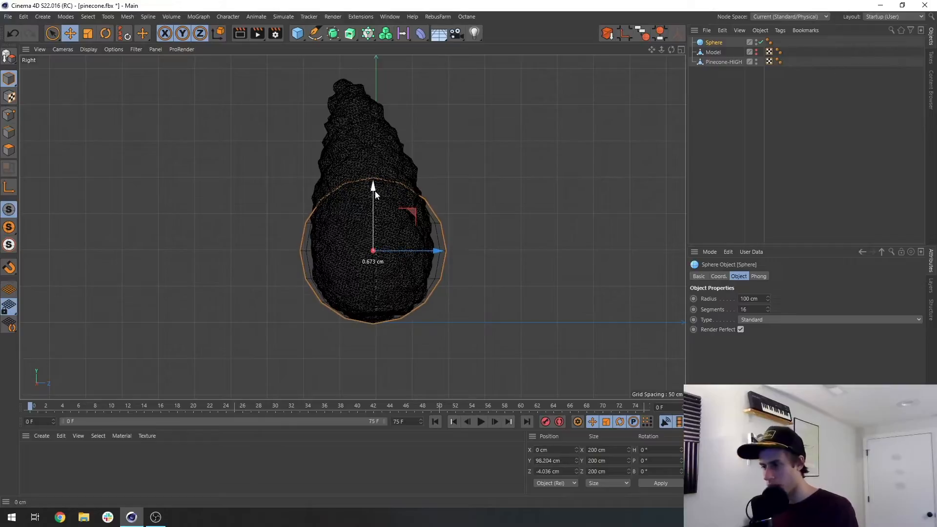
left_click_drag(433, 252, 432, 253)
Set the sphere's segments to 20 and place it below Pinecone-HIGH in the object hierarchy.
middle_click(432, 252)
middle_click(330, 208)
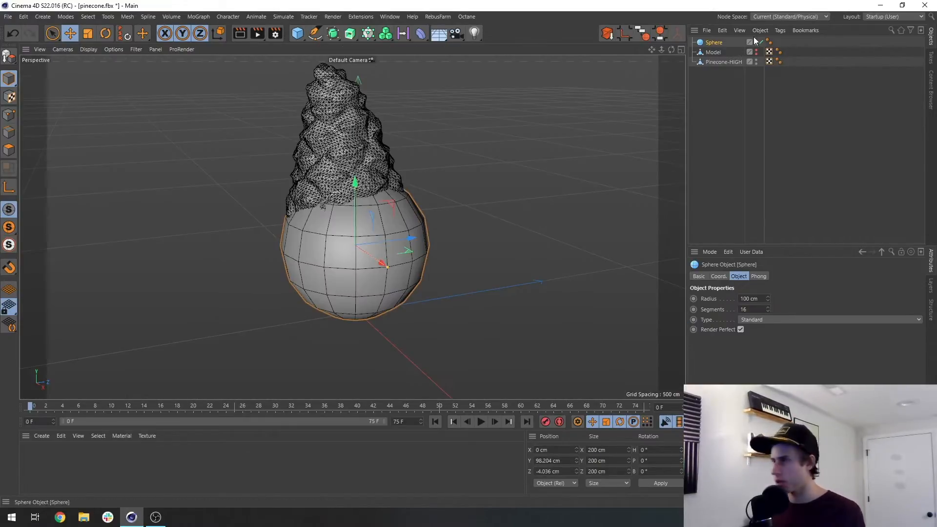
left_click(768, 307)
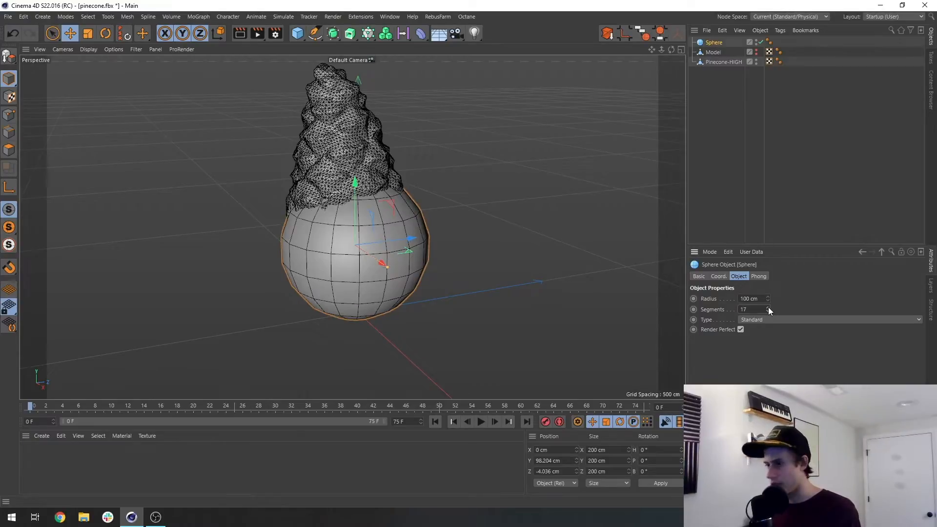
left_click(768, 307)
left_click(768, 307)
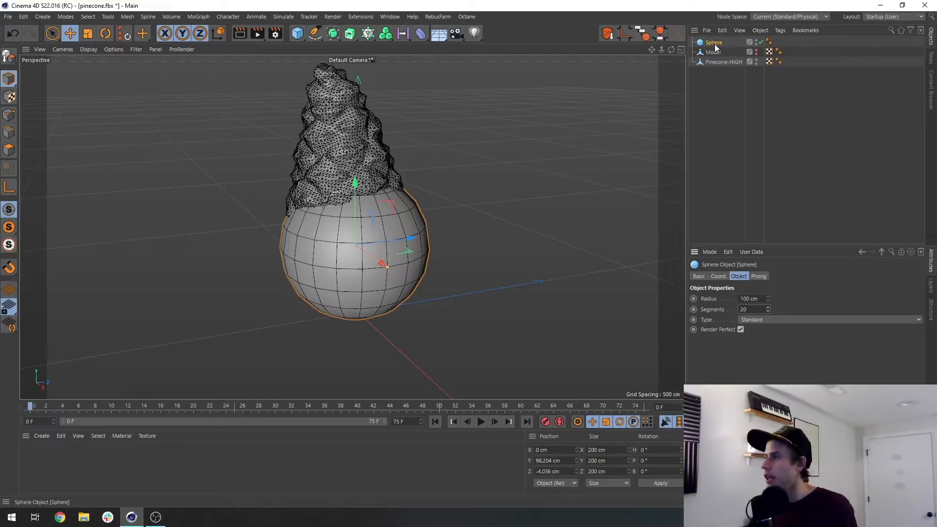
left_click_drag(716, 44, 723, 66)
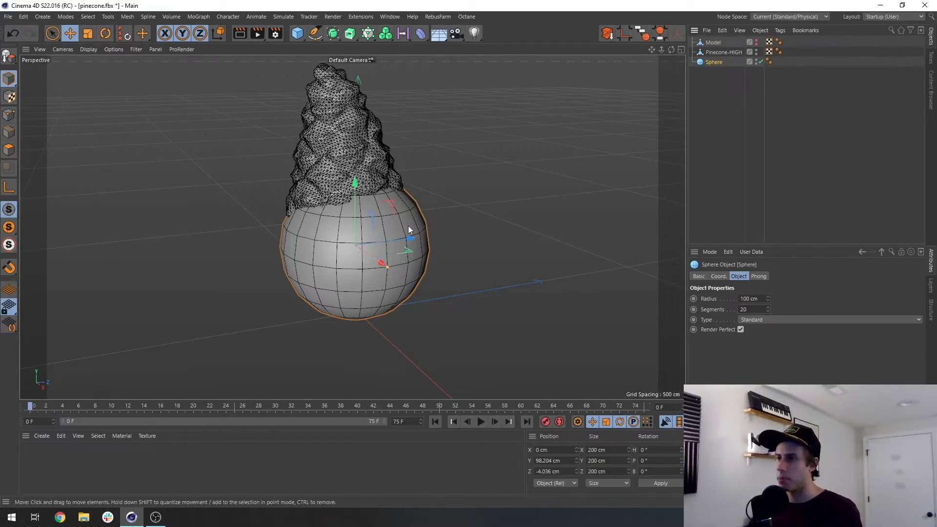
Add an FFD deformer as a child of the sphere and fit its cage to the parent.
left_click_drag(420, 34, 477, 116)
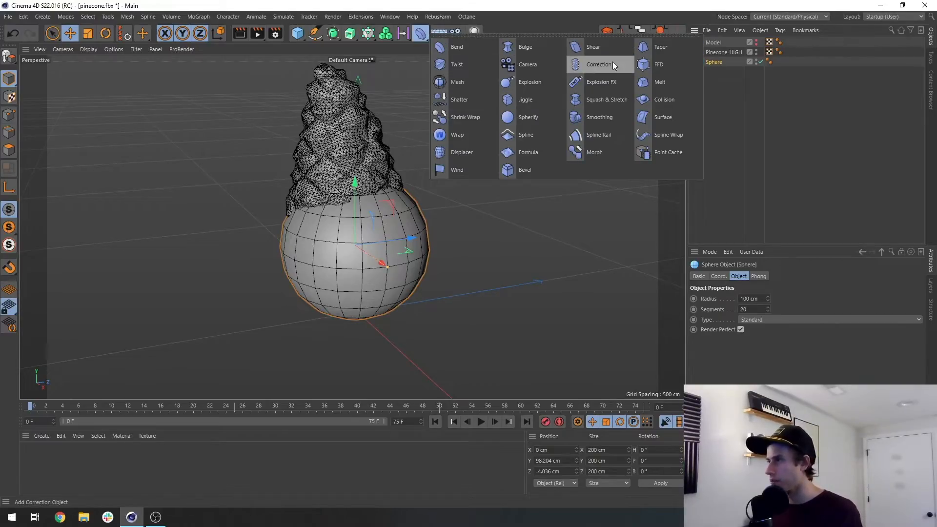
left_click(665, 67)
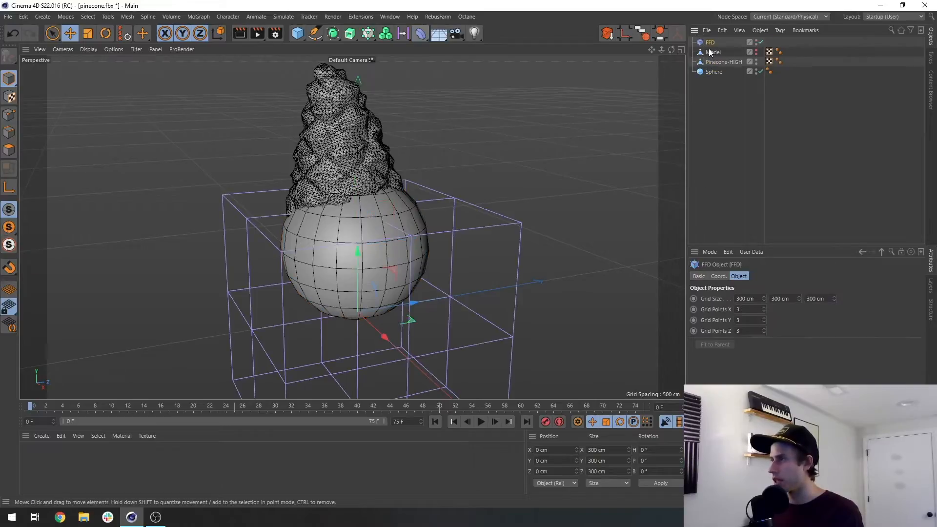
left_click_drag(712, 43, 719, 71)
left_click(715, 63)
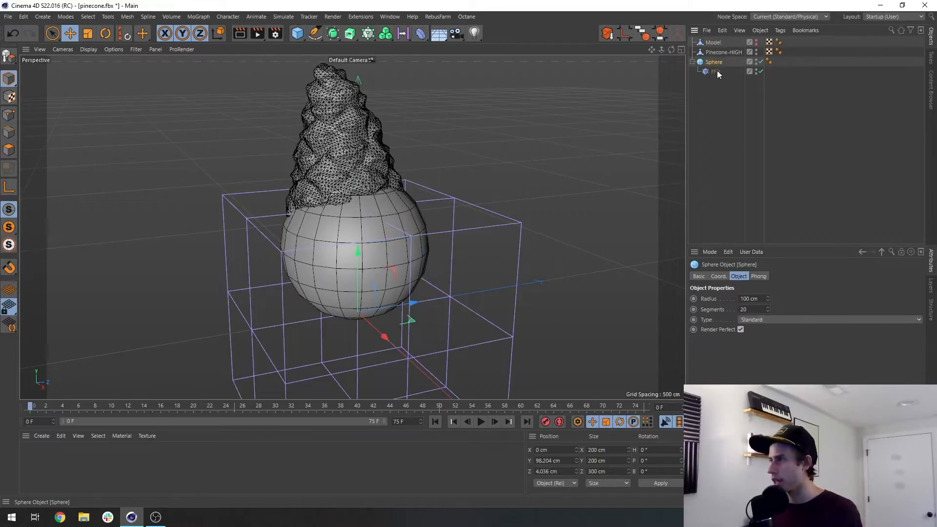
left_click(716, 71)
left_click(716, 345)
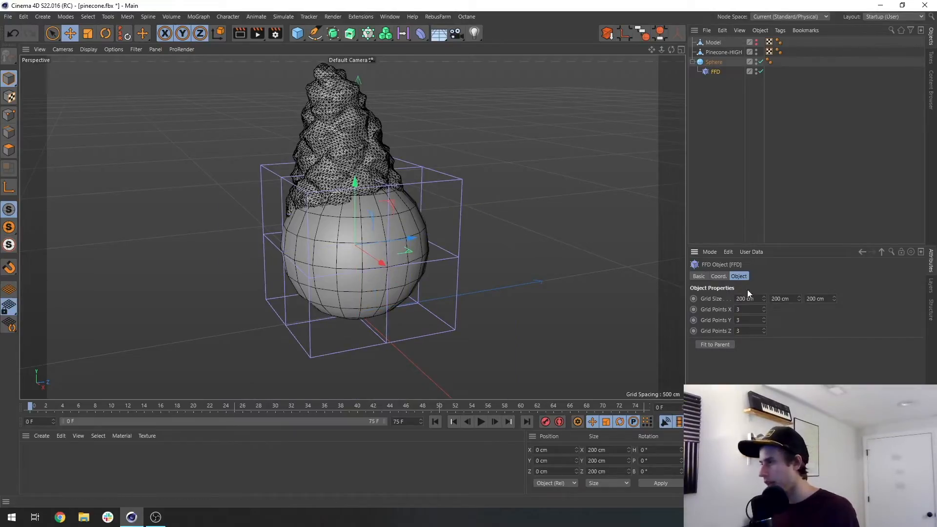
Set the FFD deformer's grid points to 4 in each of X, Y and Z.
left_click(764, 307)
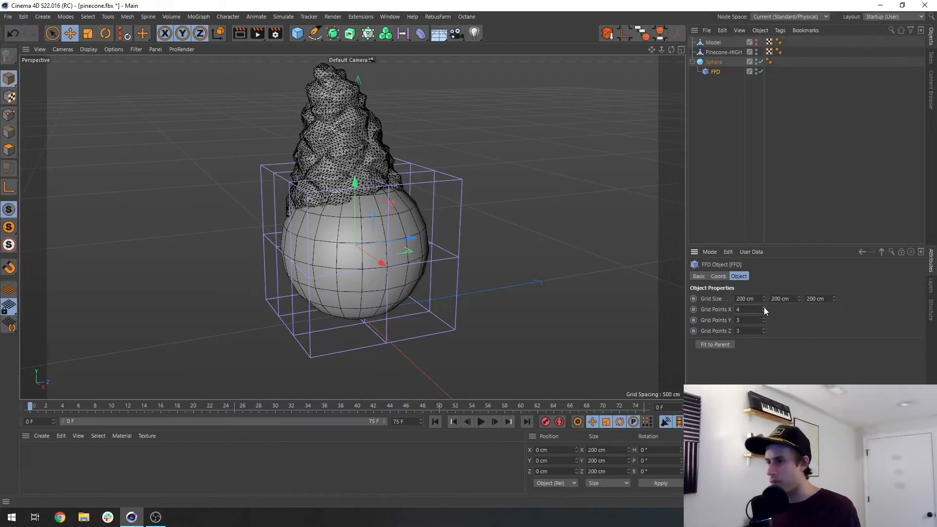
left_click(765, 319)
left_click(765, 318)
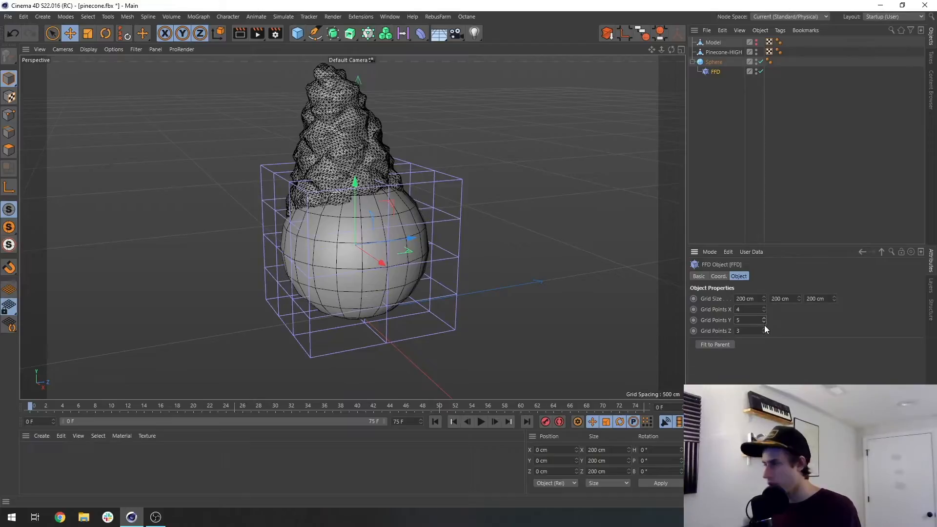
left_click(764, 329)
left_click(763, 322)
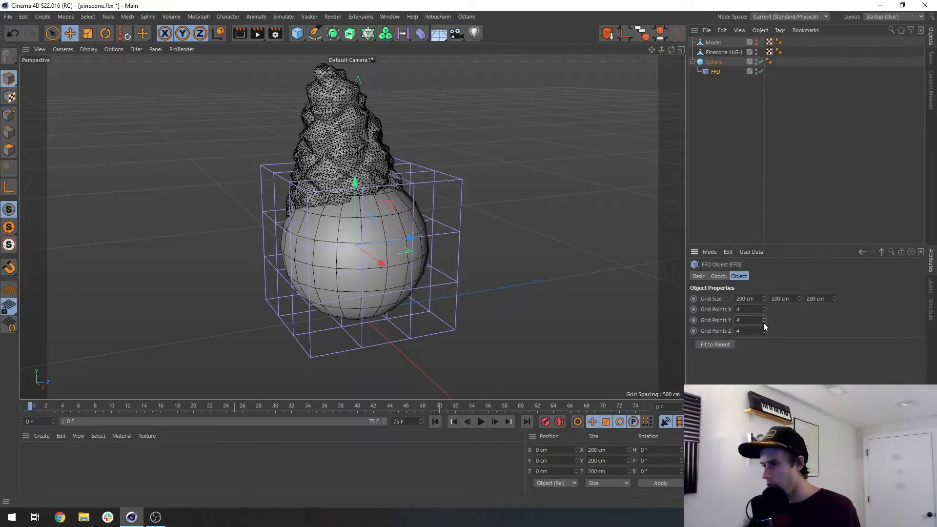
In the Right view, select the FFD cage's top row of points and raise it to about Y 244.6 cm, just above the pinecone's tip.
middle_click(322, 239)
middle_click(257, 282)
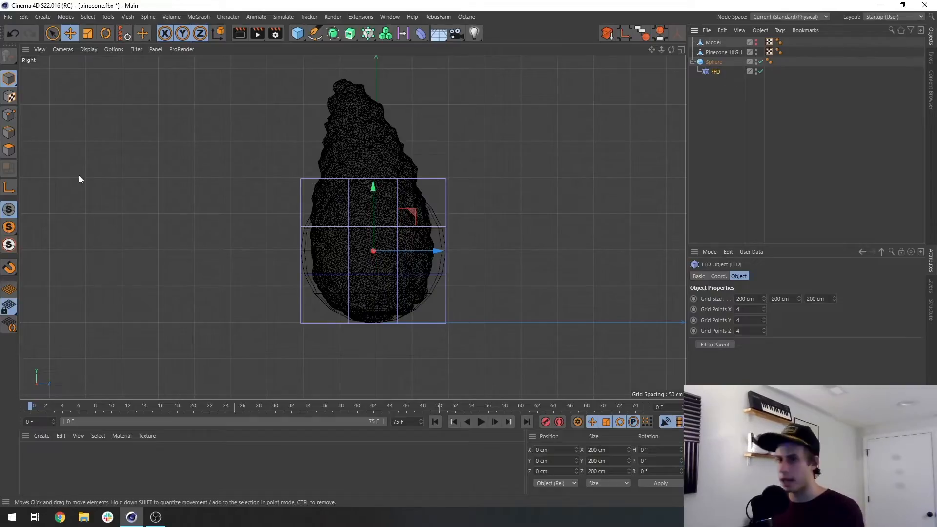
left_click(9, 115)
key("9")
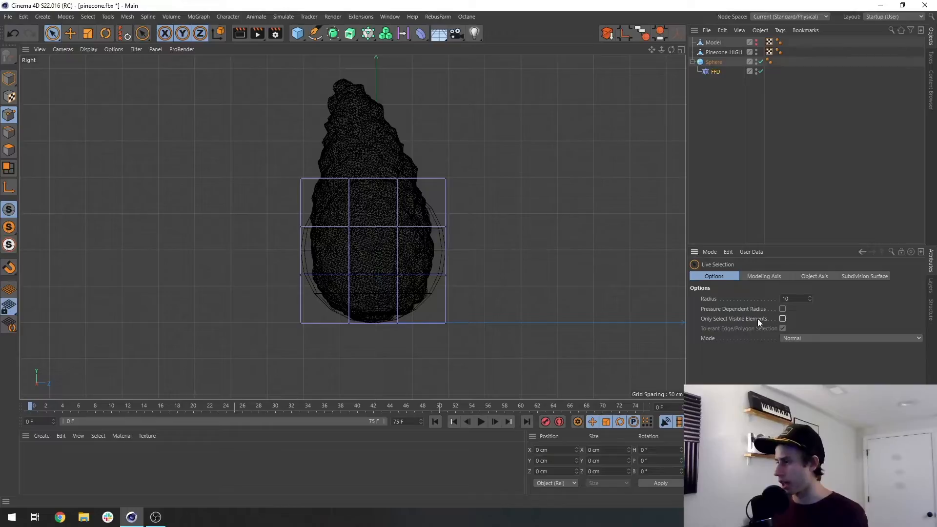
left_click(300, 178)
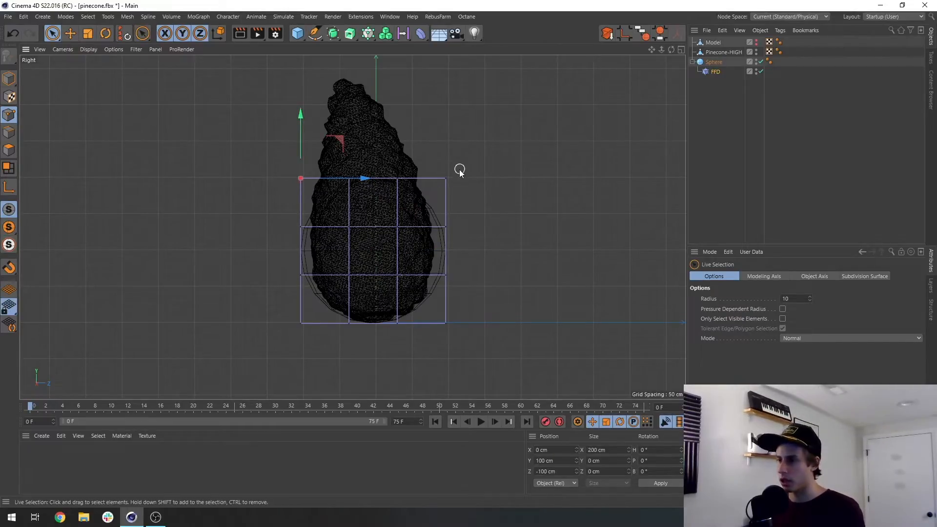
left_click_drag(328, 180, 303, 179)
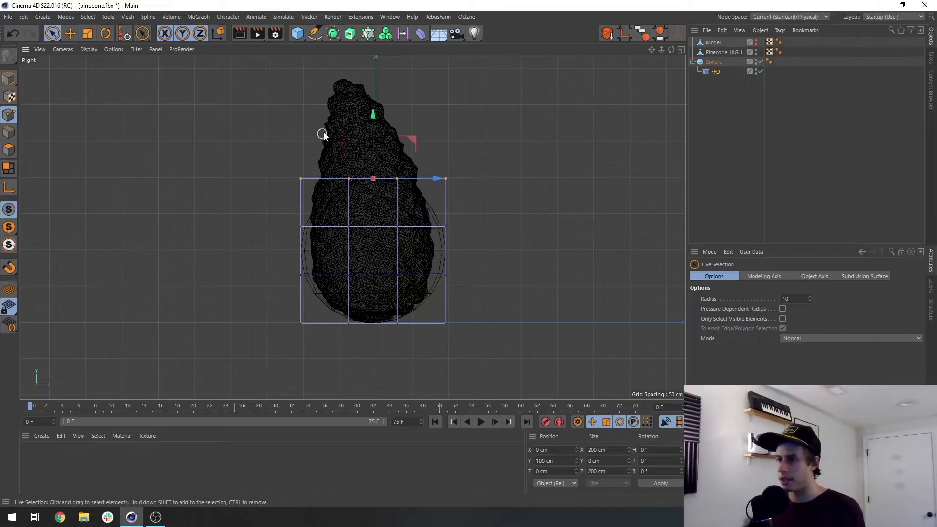
left_click_drag(373, 116, 372, 38)
middle_click_drag(489, 107, 488, 163, "alt")
left_click_drag(376, 102, 373, 72)
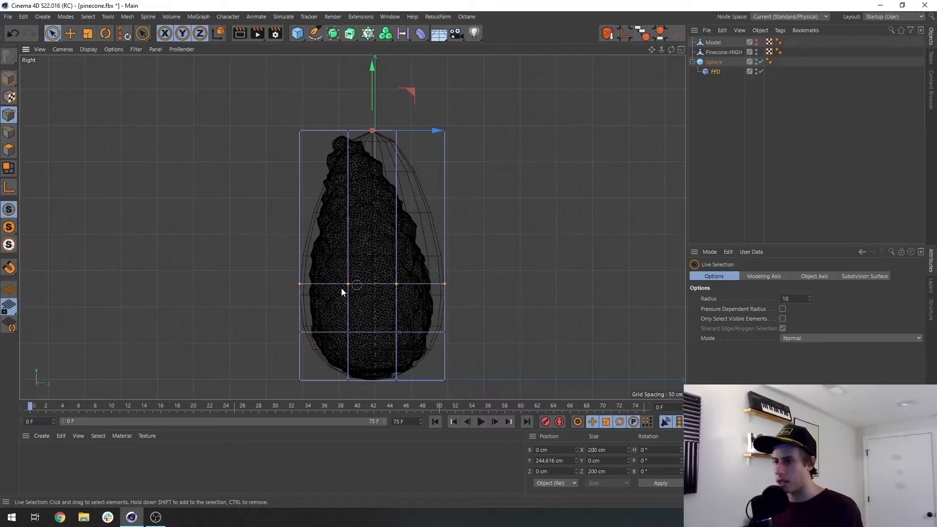
Raise the cage's second row of points to about Y 105.3 cm and its third row to about Y 11 cm.
left_click_drag(341, 289, 354, 286)
left_click_drag(371, 224, 376, 172)
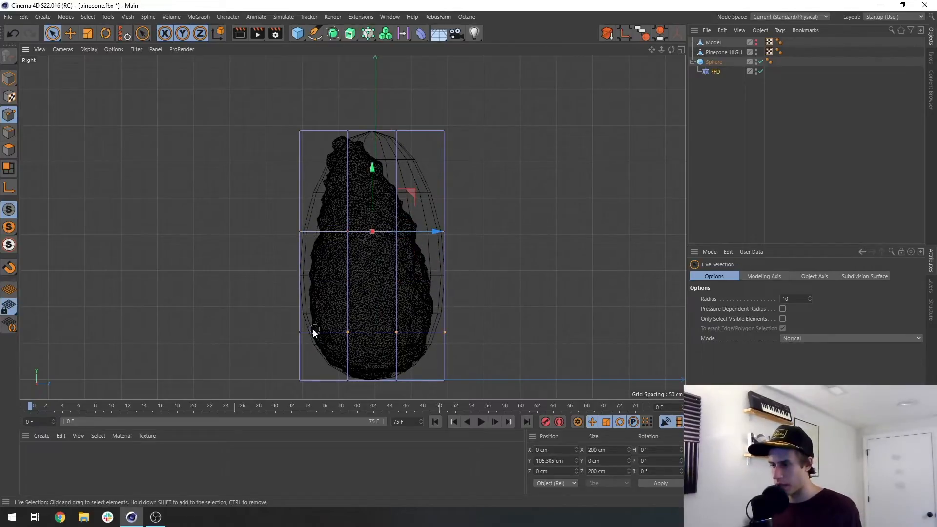
left_click_drag(411, 334, 300, 333)
left_click_drag(372, 271, 380, 240)
In the Front view, scale the cage's top row of points down uniformly to about 116.8 cm wide.
middle_click(295, 188)
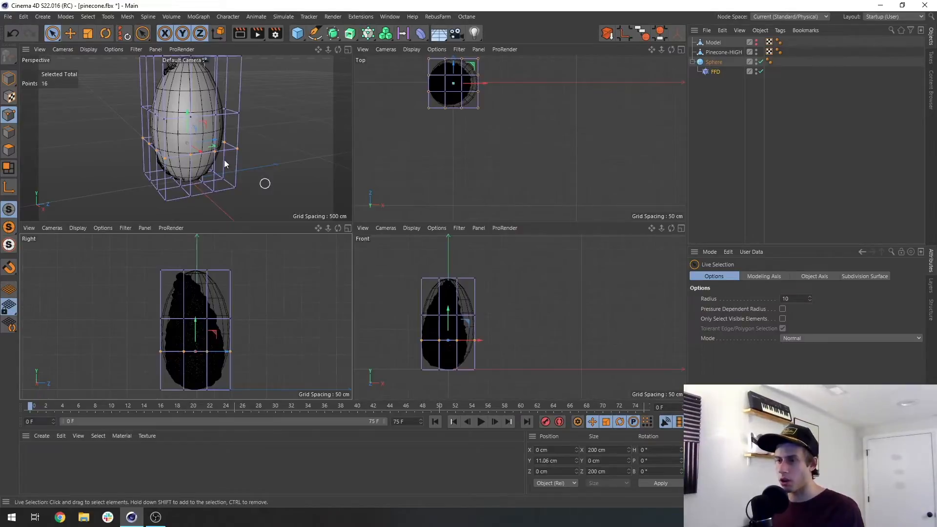
middle_click(224, 141)
middle_click(300, 200)
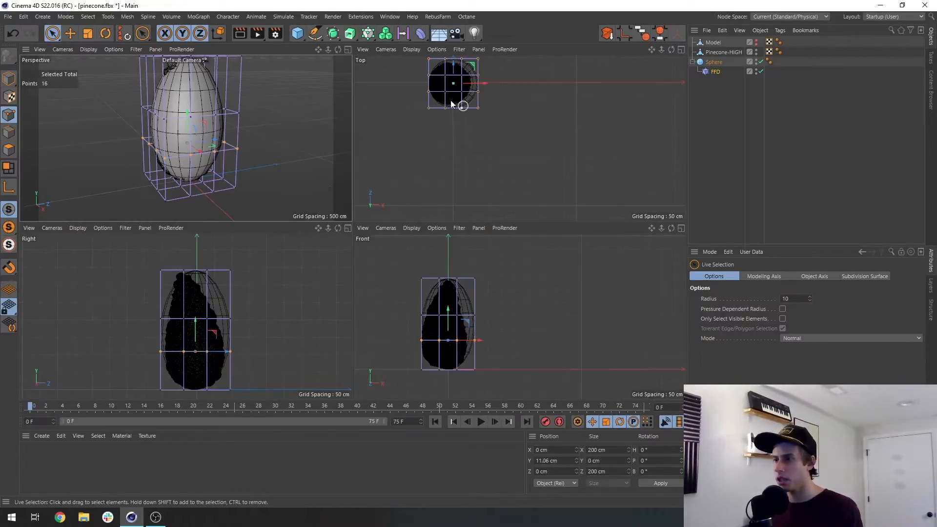
middle_click(460, 305)
scroll(250, 163, "up", 5)
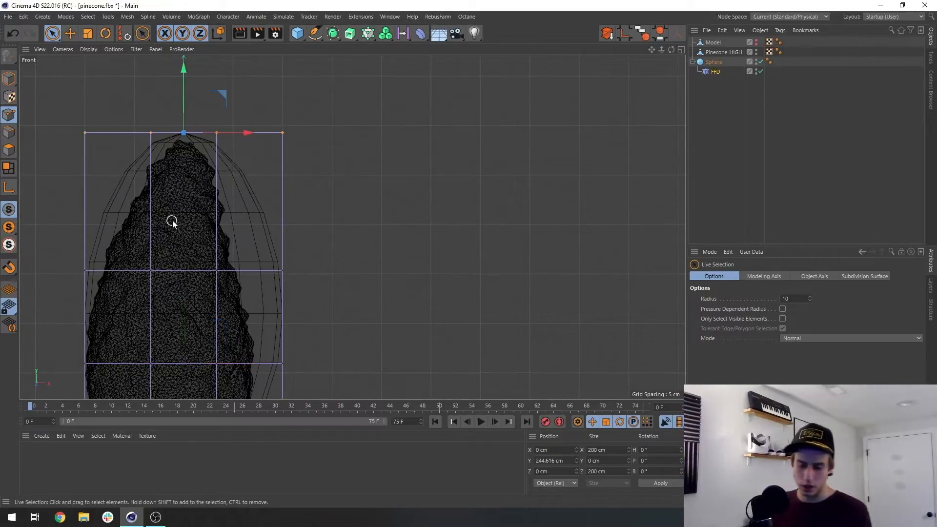
key("t")
key("space")
left_click(379, 180)
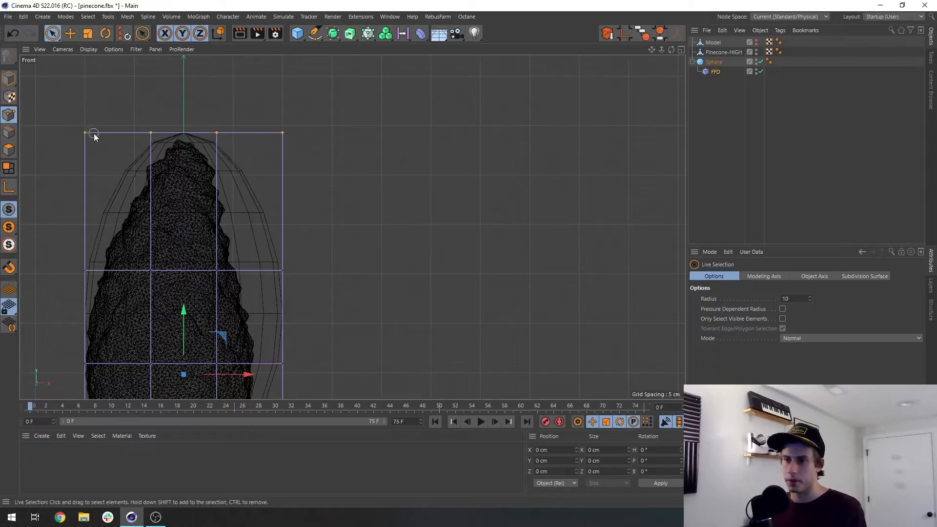
key("ctrl+z")
key("t")
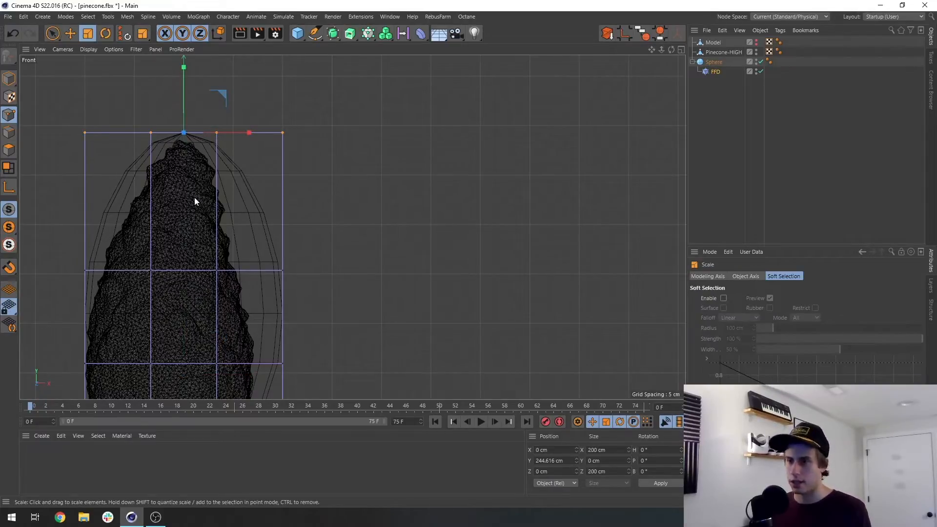
middle_click_drag(320, 156, 410, 182, "alt")
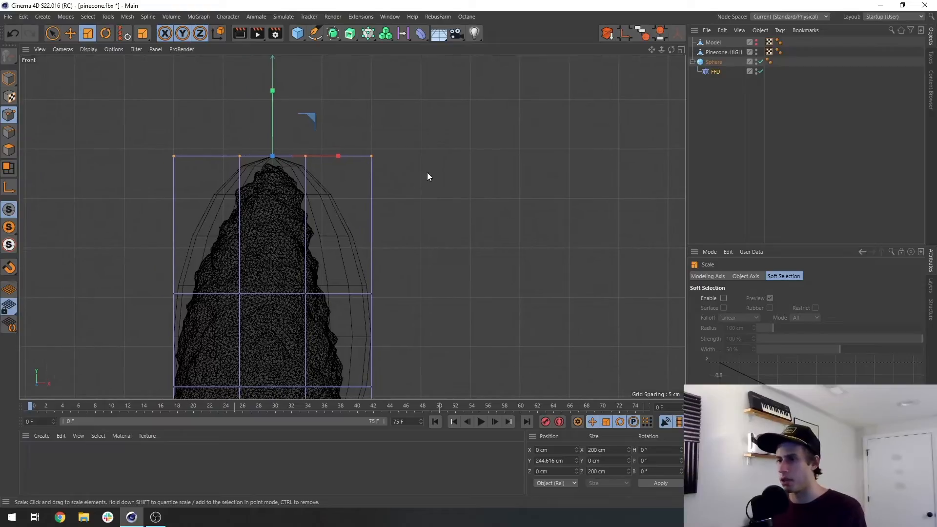
left_click_drag(429, 174, 255, 190)
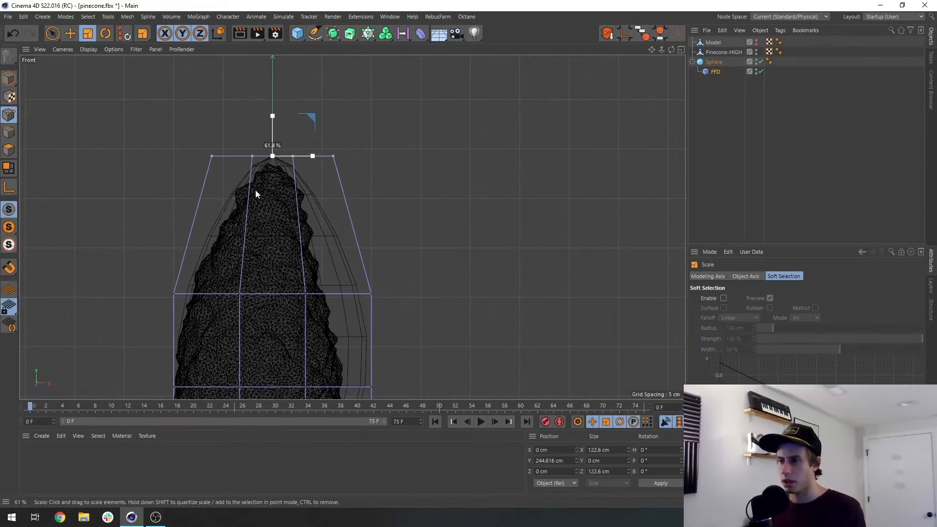
Scale the cage's second row of points to about 181.6 cm wide and shift it to about X -9.4 cm.
key("space")
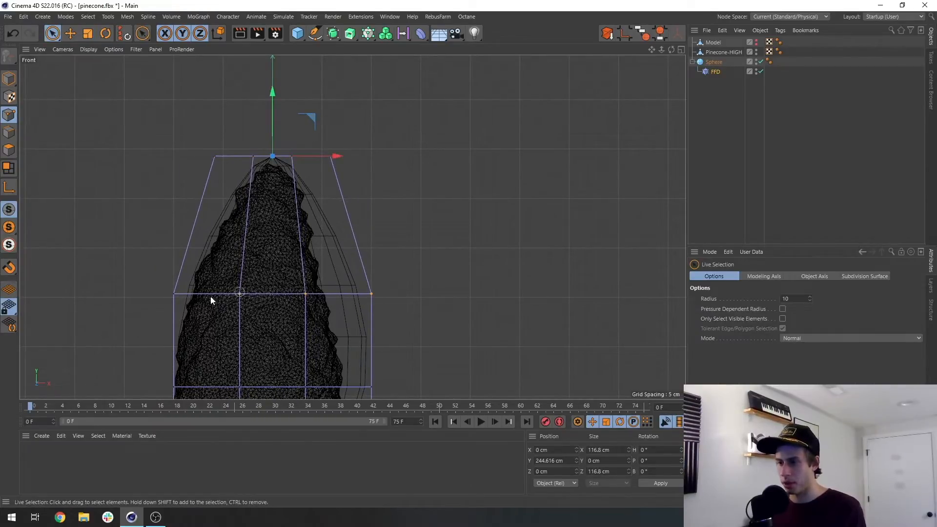
left_click_drag(191, 296, 314, 292)
key("space")
left_click_drag(414, 265, 443, 259)
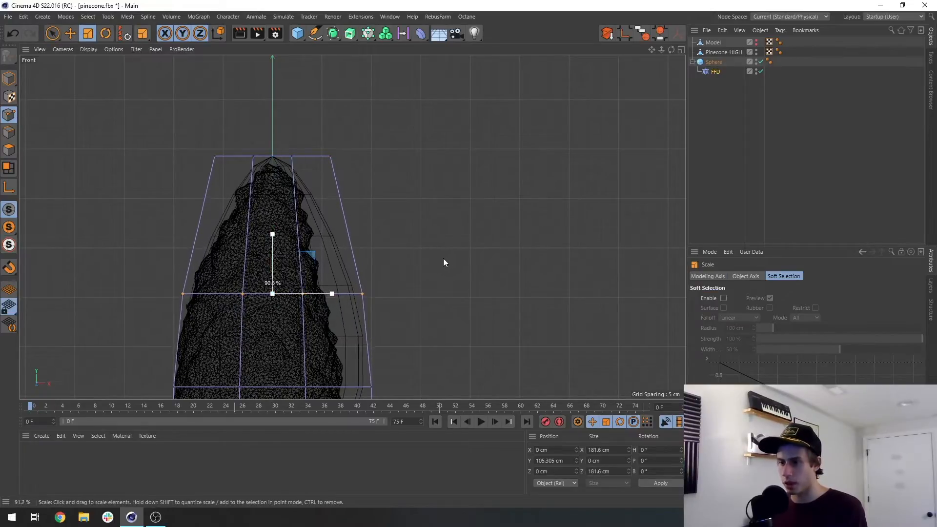
key("e")
middle_click_drag(290, 323, 304, 300, "alt")
left_click_drag(352, 271, 340, 272)
Shift the cage's third row of points along X to about -13.3 cm to follow the pinecone.
middle_click_drag(230, 351, 272, 250, "alt")
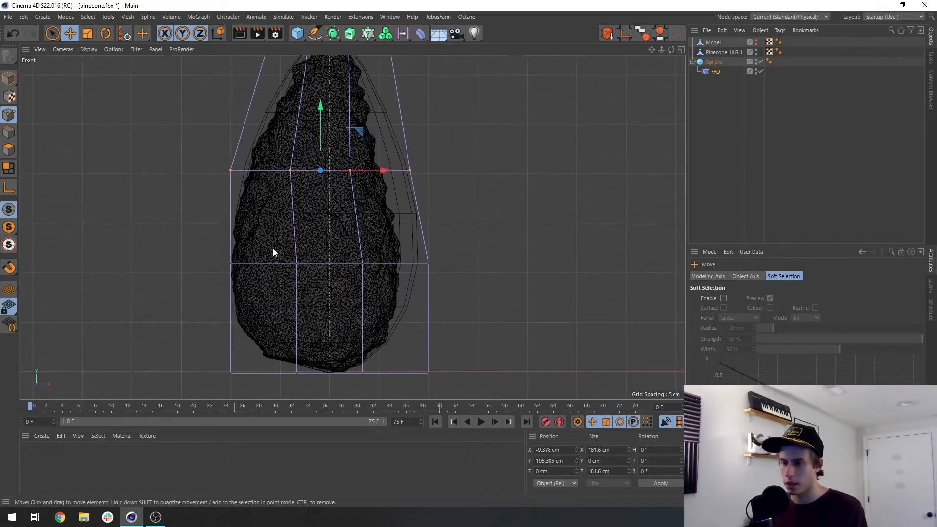
key("9")
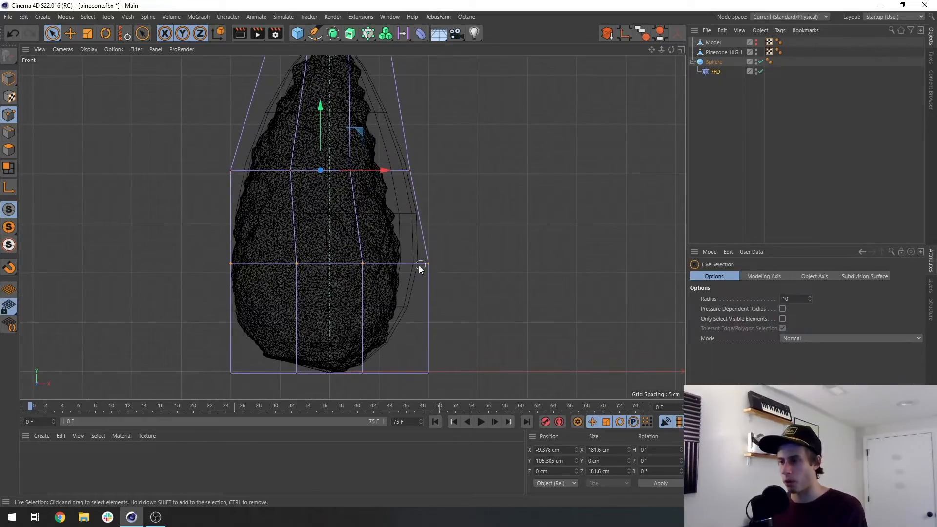
left_click_drag(392, 265, 378, 267)
key("e")
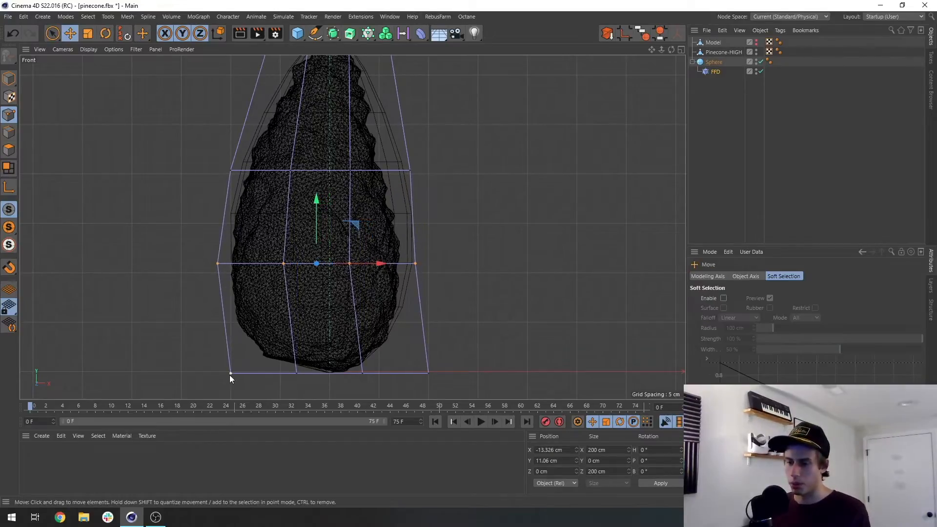
Move the cage's bottom row of points to about X -22.7 cm and Y -100.5 cm.
key("9")
left_click_drag(227, 373, 388, 372)
left_click_drag(330, 312, 329, 316)
left_click_drag(405, 372, 371, 373)
key("e")
Move the third row's two right-hand point columns outward along X and the bottom row's right corner points to about X 97 cm.
key("space")
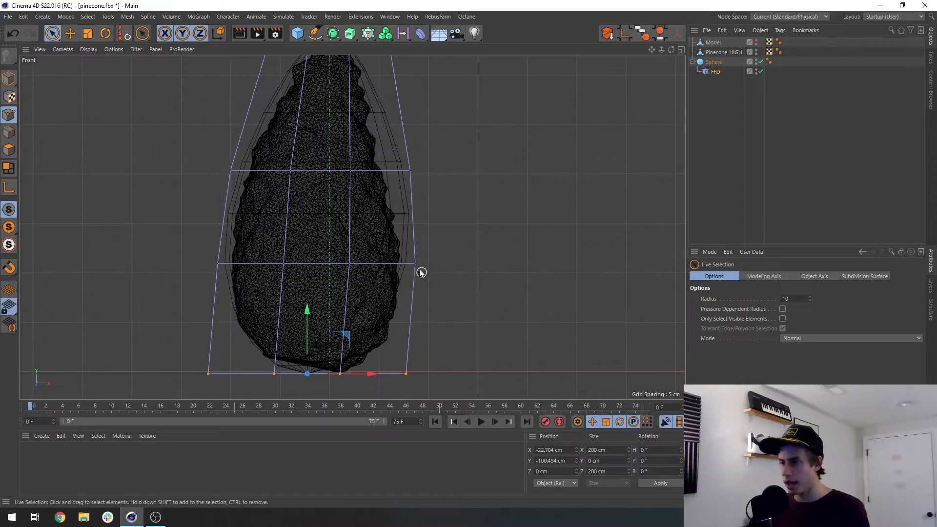
left_click(415, 264)
left_click_drag(485, 263, 493, 268)
left_click(349, 263)
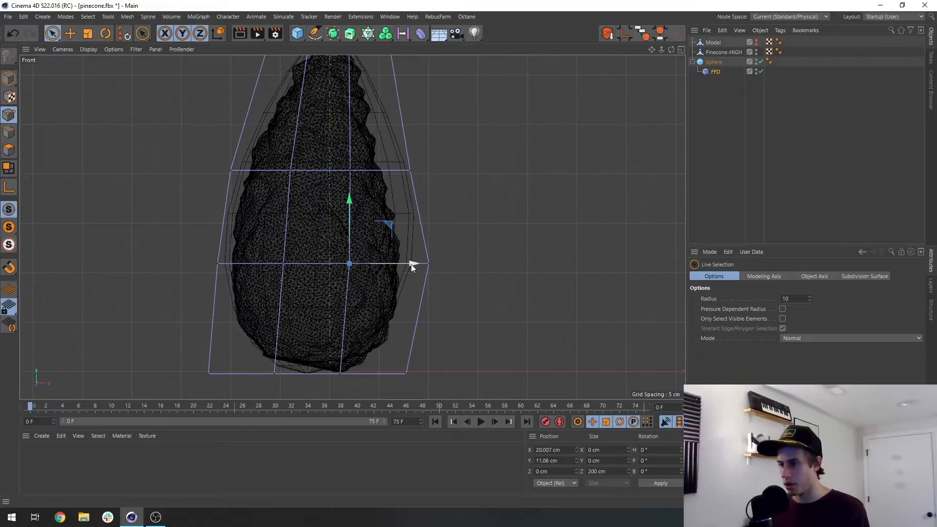
left_click_drag(411, 264, 418, 265)
left_click(407, 373)
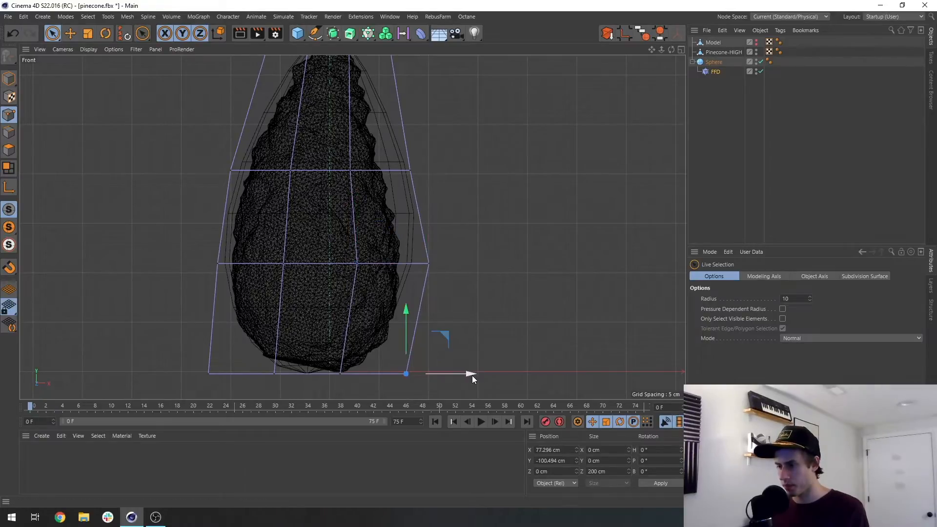
left_click_drag(472, 375, 491, 377)
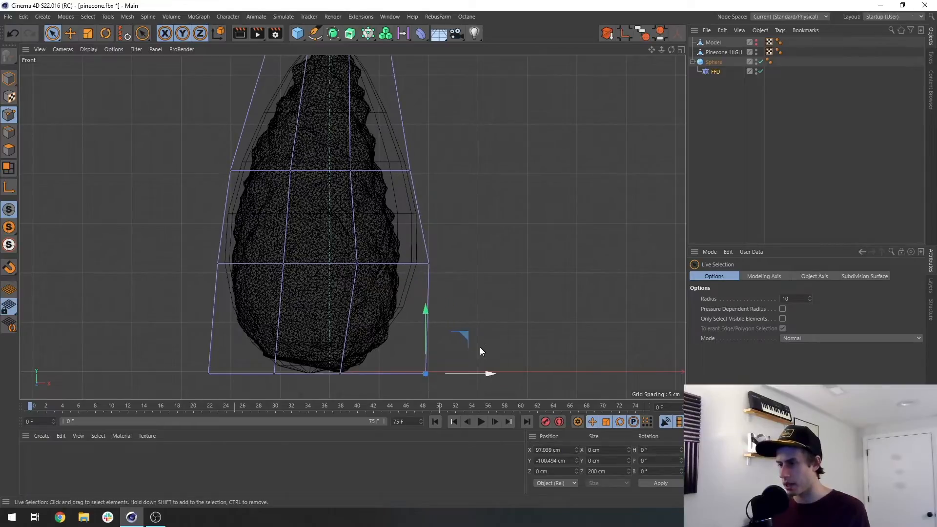
Pull the second row's two right-hand point columns inward along X and move the top row's right corner points to about X 67.8 cm.
middle_click_drag(413, 171, 413, 247, "alt")
left_click(414, 247)
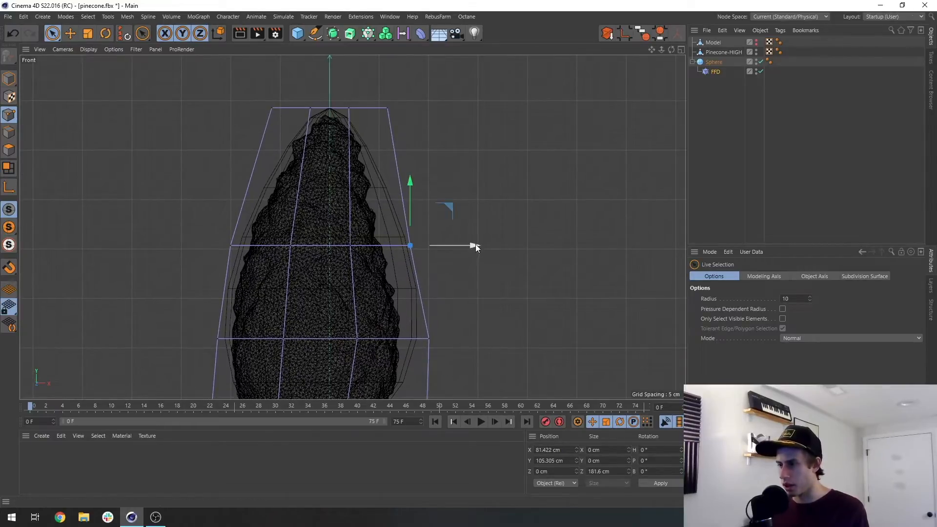
left_click_drag(475, 244, 409, 246)
left_click(351, 245)
left_click(387, 107)
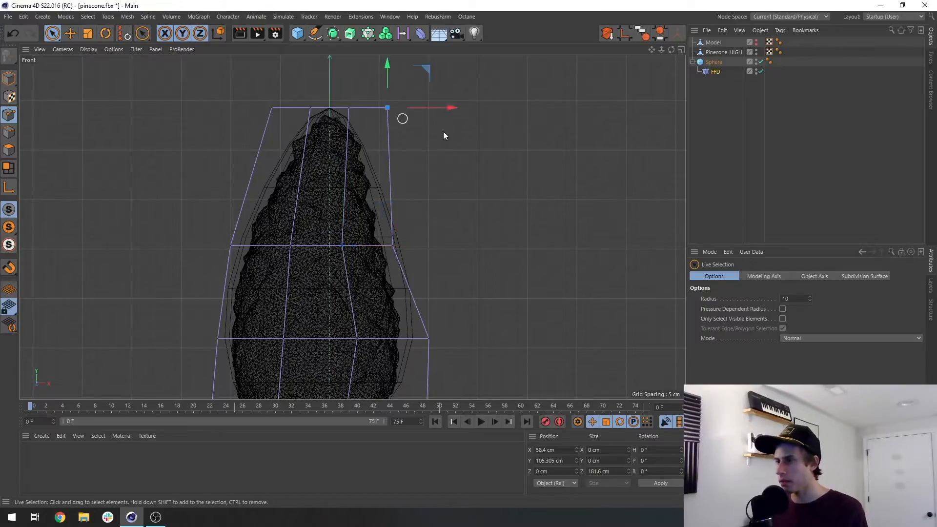
left_click_drag(450, 109, 459, 107)
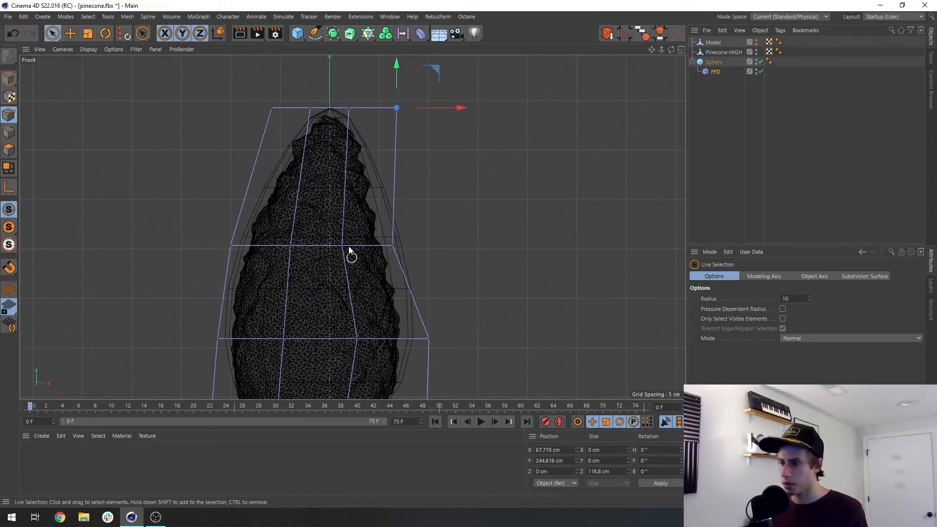
Move the second row's leftmost cage points inward to about X -93.3 cm.
left_click(289, 245)
left_click(231, 245)
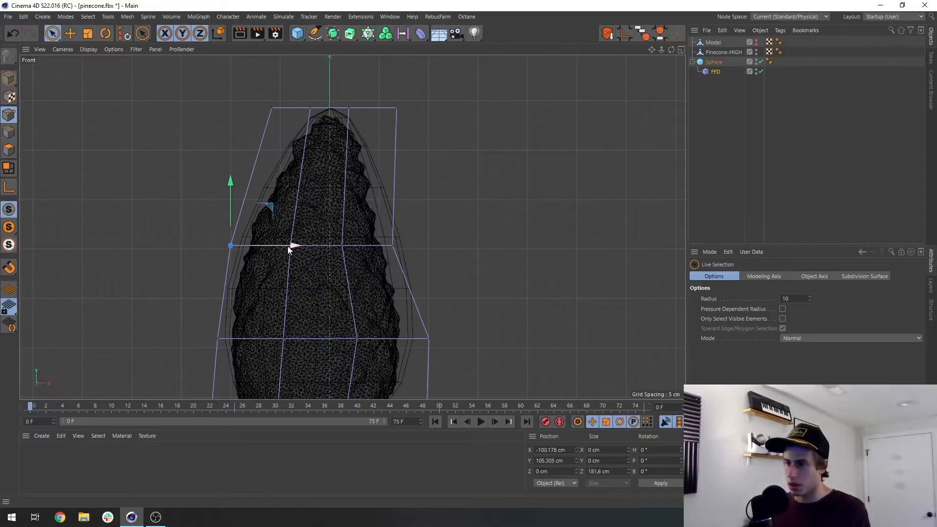
left_click_drag(289, 246, 300, 244)
In the Right view, pull the second row's right outer cage points inward to about Z 74.9 cm.
middle_click(331, 266)
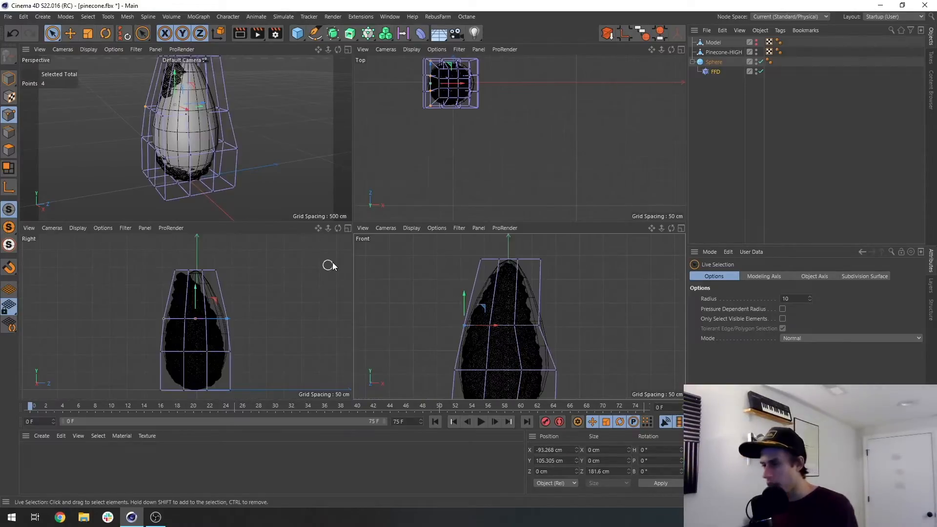
middle_click(511, 289)
middle_click(366, 284)
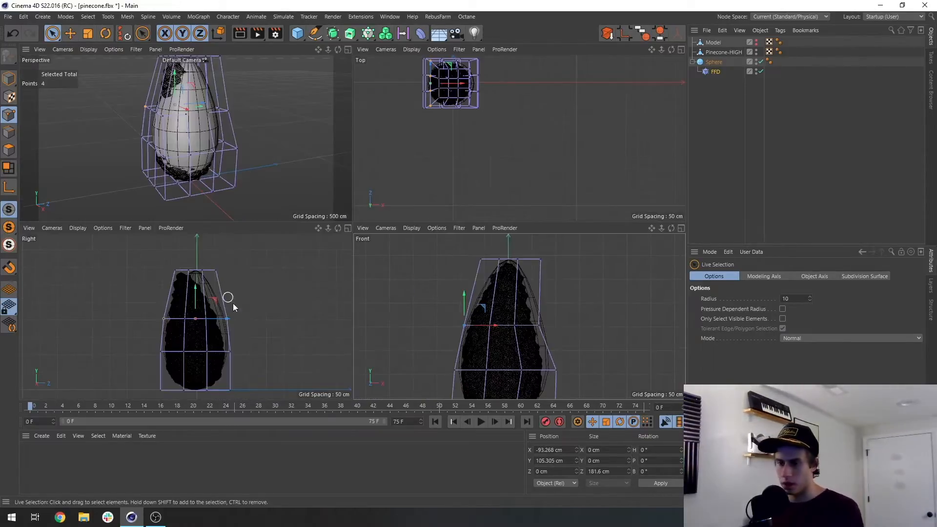
middle_click(232, 303)
scroll(418, 276, "up", 6)
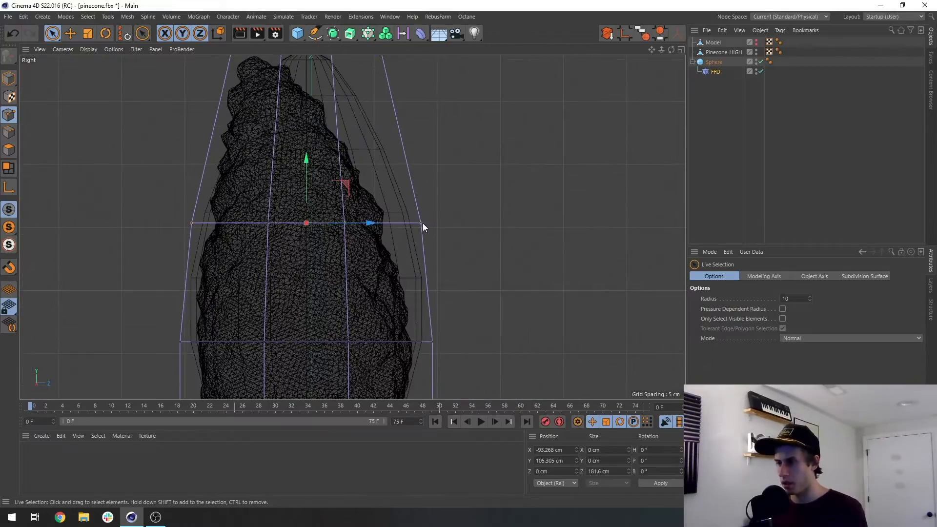
left_click(422, 223)
left_click_drag(489, 223, 469, 223)
Shift the cage's whole top row to about Z -39.8 cm, then move its right corner points to about Z 29.4 cm.
middle_click_drag(378, 64, 388, 148, "alt")
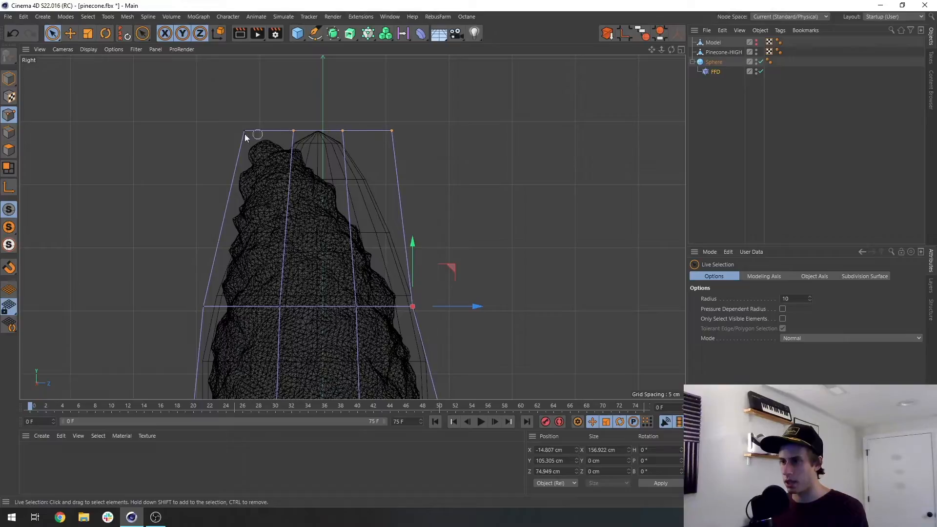
left_click_drag(389, 153, 403, 169)
left_click_drag(382, 133, 334, 132)
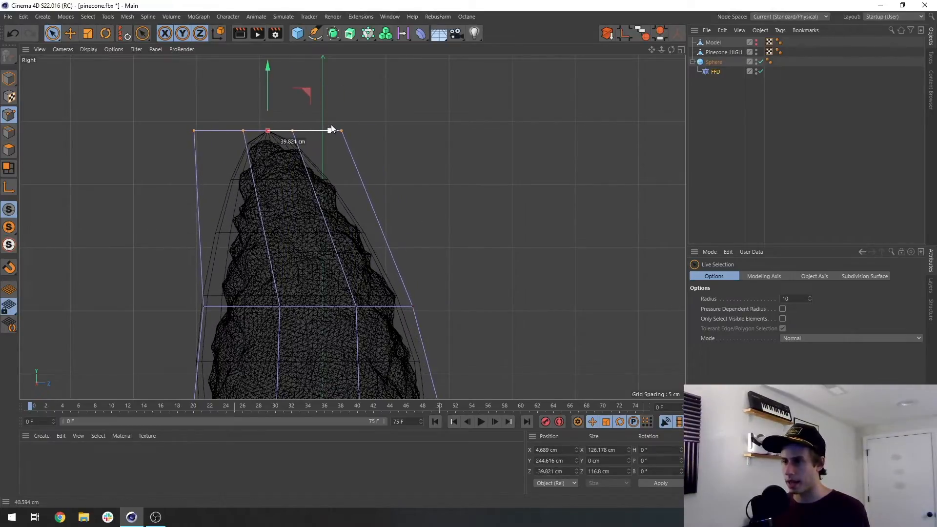
left_click(385, 155)
left_click(342, 131)
left_click_drag(401, 131, 418, 130)
Nudge the left outer points of the second and third cage rows inward along Z to hug the pinecone.
left_click(204, 309)
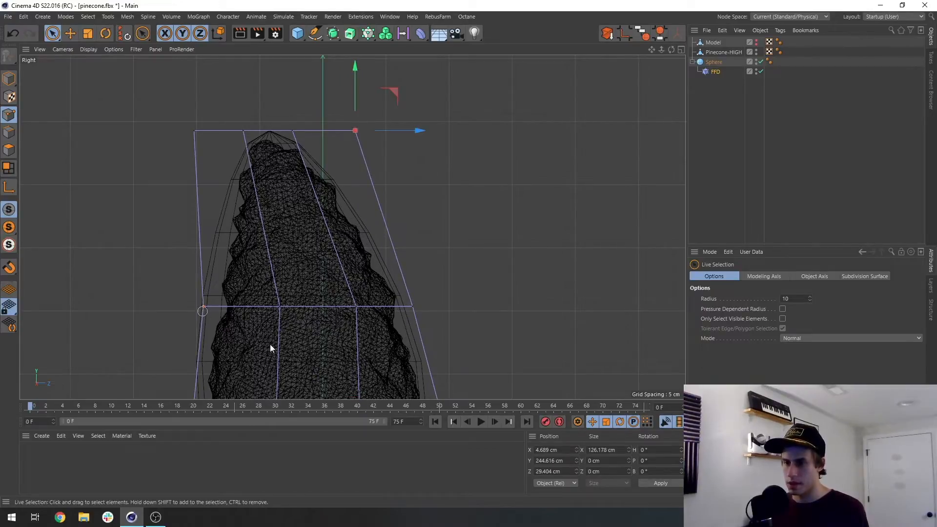
middle_click_drag(268, 318, 303, 266, "alt")
left_click_drag(305, 255, 313, 255)
middle_click_drag(311, 295, 342, 207, "alt")
left_click(258, 286)
left_click_drag(324, 286, 325, 287)
Widen the bottom row's points along Z, placing the left corner at about Z -122.8 cm and the right corner at about Z 112.4 cm.
middle_click_drag(338, 302, 368, 185, "alt")
left_click(293, 310)
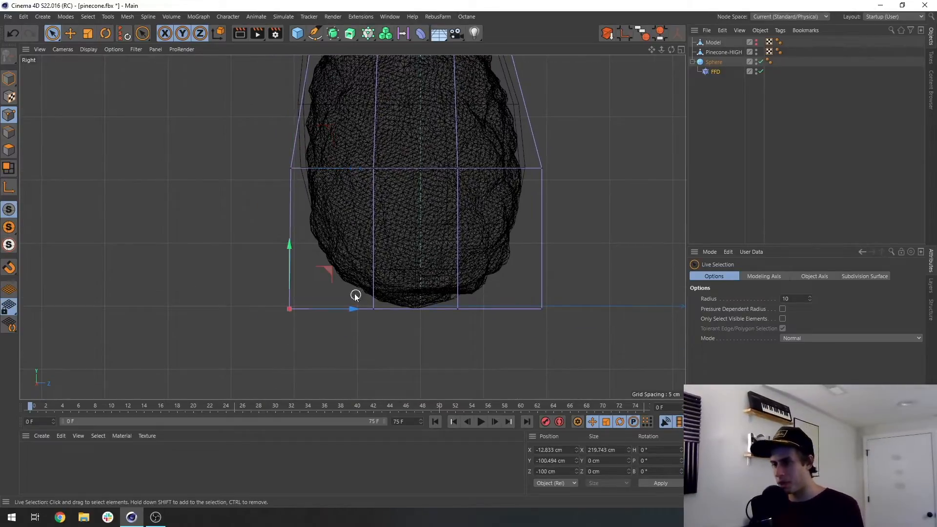
left_click_drag(350, 306, 318, 307)
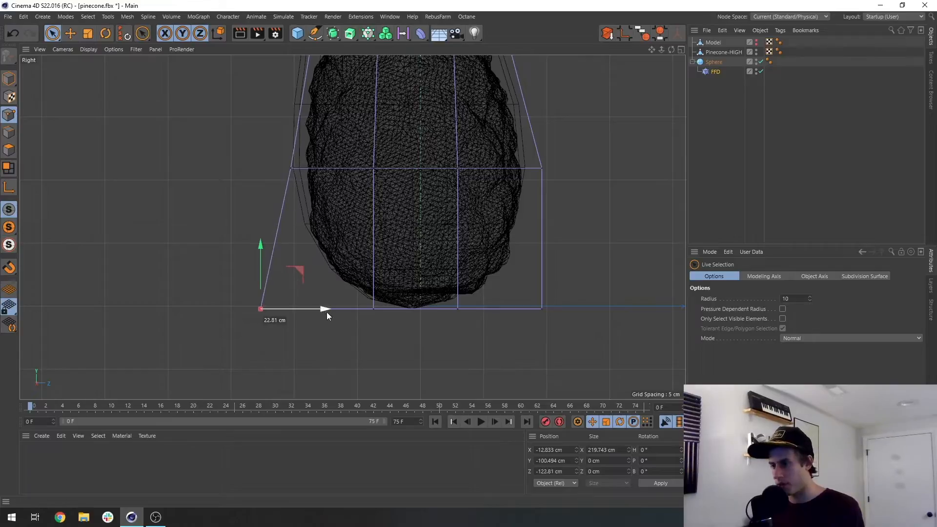
left_click(374, 310)
left_click_drag(441, 310, 425, 308)
left_click(457, 309)
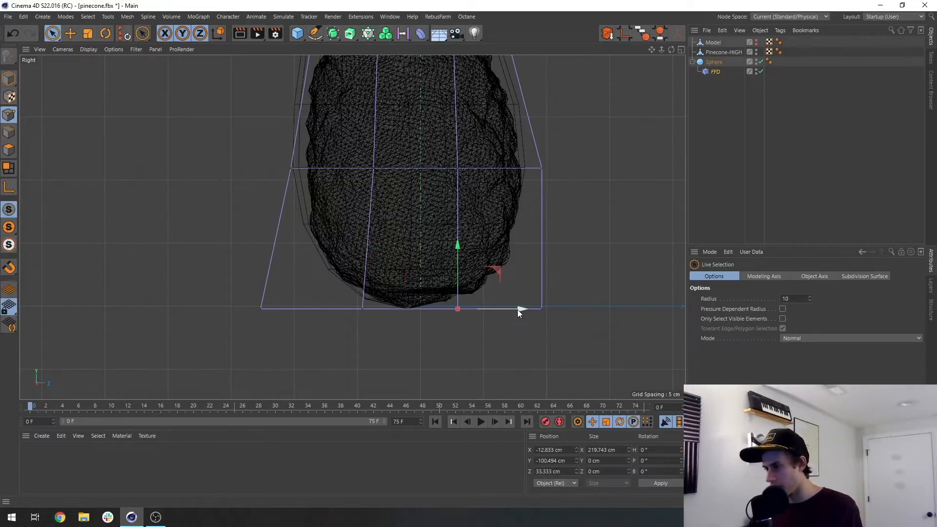
left_click_drag(519, 309, 619, 314)
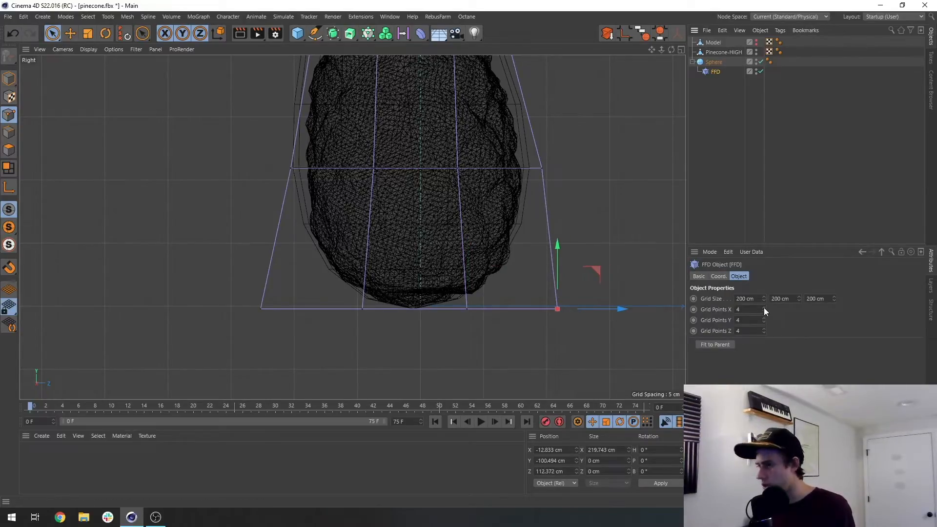
Increase the FFD grid points to 5 in X, Y and Z.
left_click(763, 307)
left_click(763, 318)
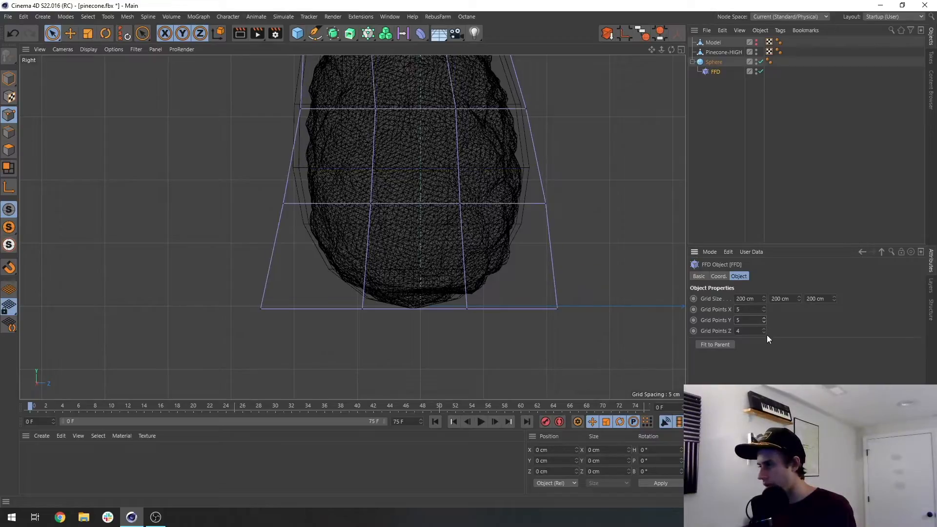
left_click(764, 329)
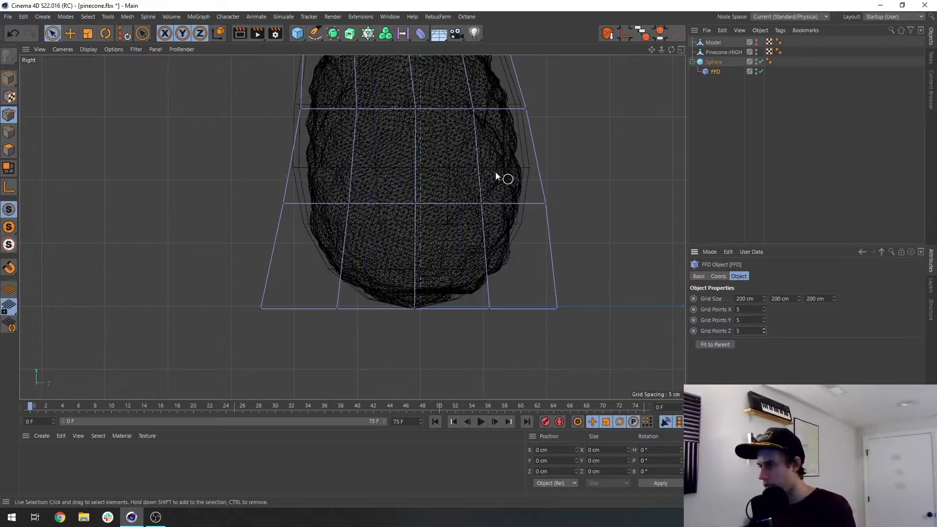
Move the bottom row's right inner points outward along Z and its right corner points to about Z 122.8 cm.
left_click(488, 310)
left_click_drag(555, 308, 633, 309)
left_click(556, 309)
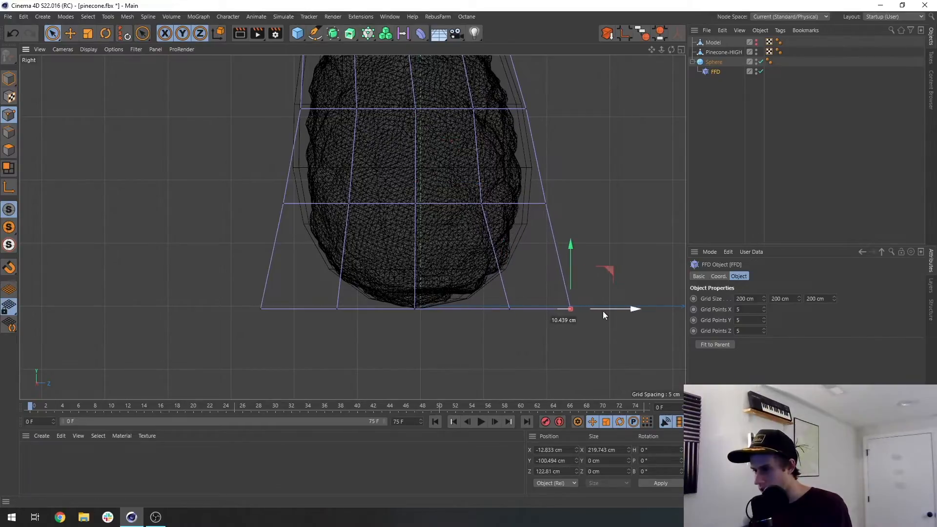
Lower the cage's fourth row of points to about Y -70.6 cm.
left_click(415, 310)
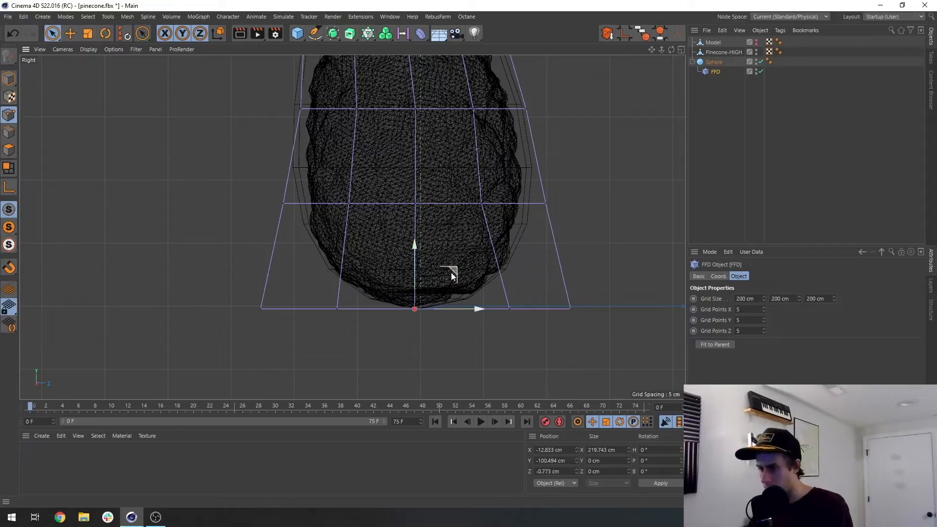
left_click_drag(478, 308, 478, 308)
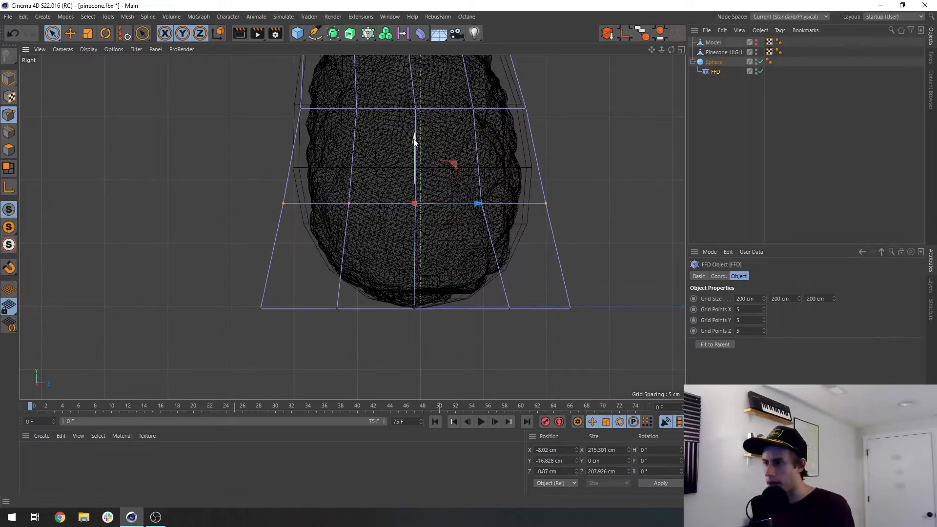
left_click_drag(415, 142, 417, 207)
Pull both bottom corners inward along Z, the left one to about -96.5 cm, and the right inner points to about Z 66.5 cm.
left_click(264, 309)
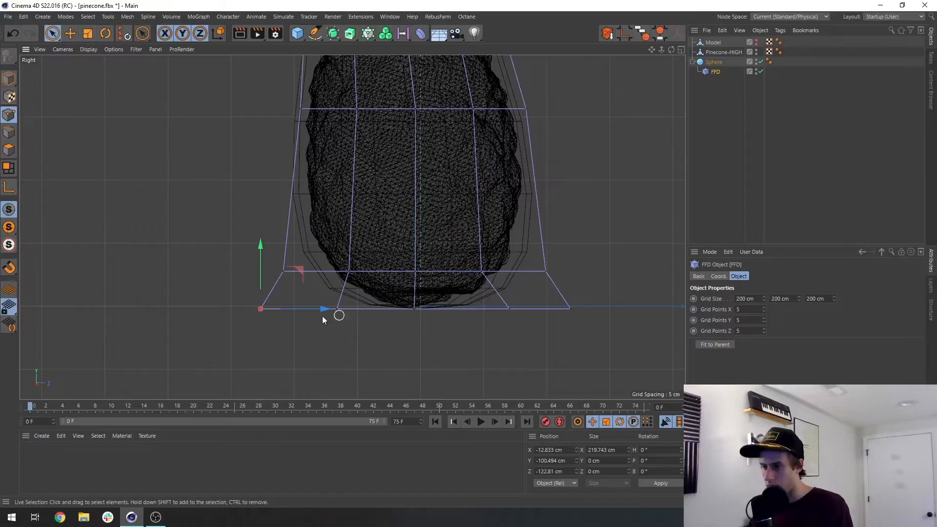
left_click_drag(324, 312, 357, 320)
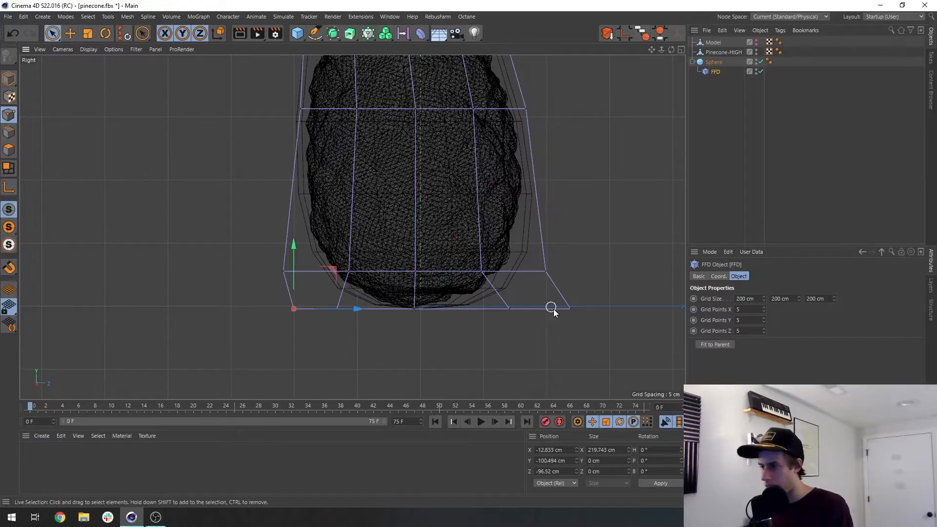
left_click(570, 309)
left_click_drag(628, 309, 560, 309)
left_click(509, 314)
left_click(508, 312)
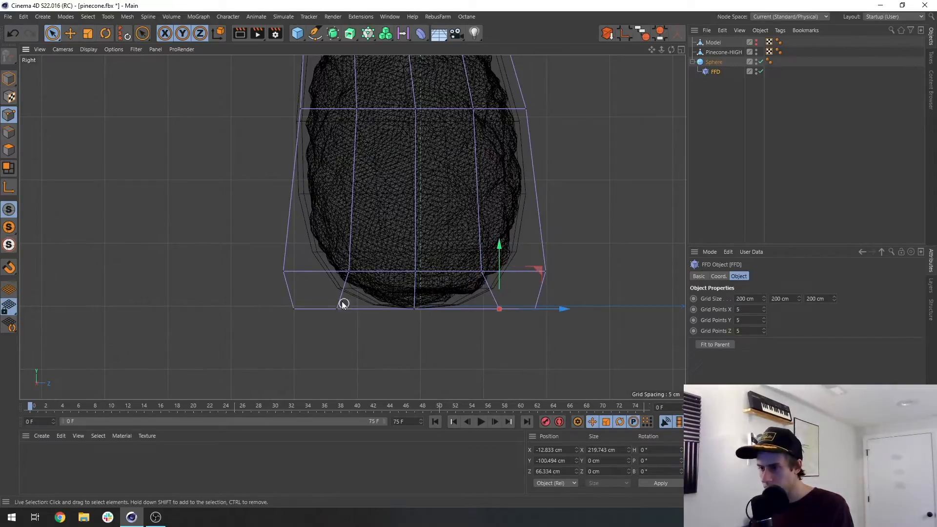
Move the fourth row's outer points inward, the left ones to about Z -98.6 cm and the right ones to about Z 99.2 cm.
left_click(283, 272)
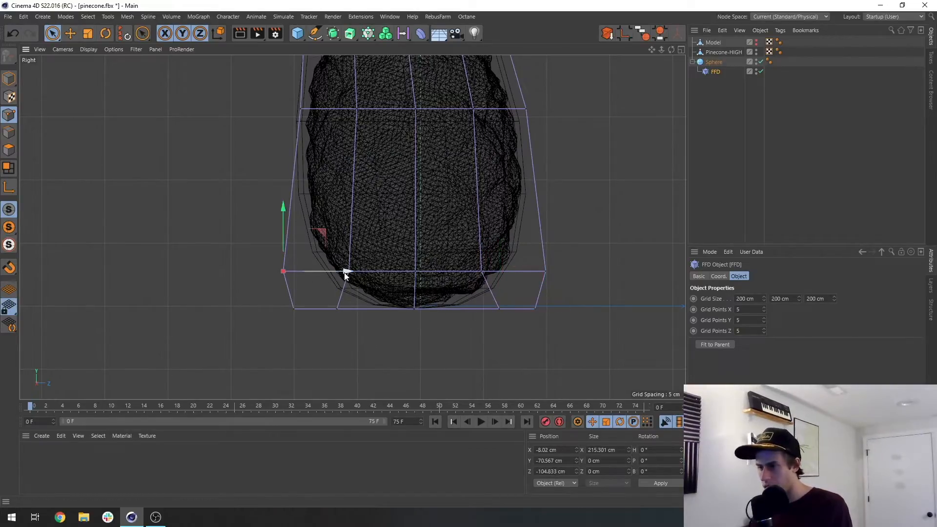
left_click_drag(347, 272, 351, 272)
middle_click_drag(436, 198, 392, 234, "alt")
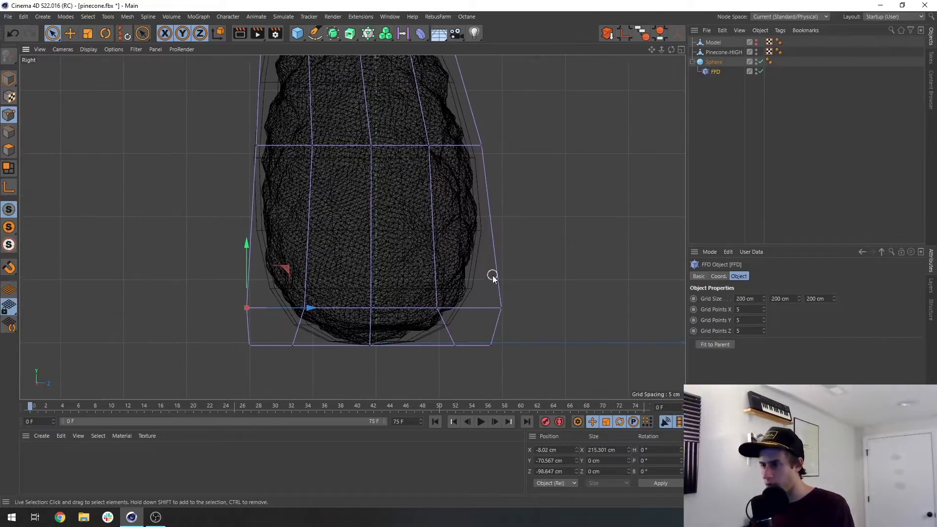
left_click(500, 307)
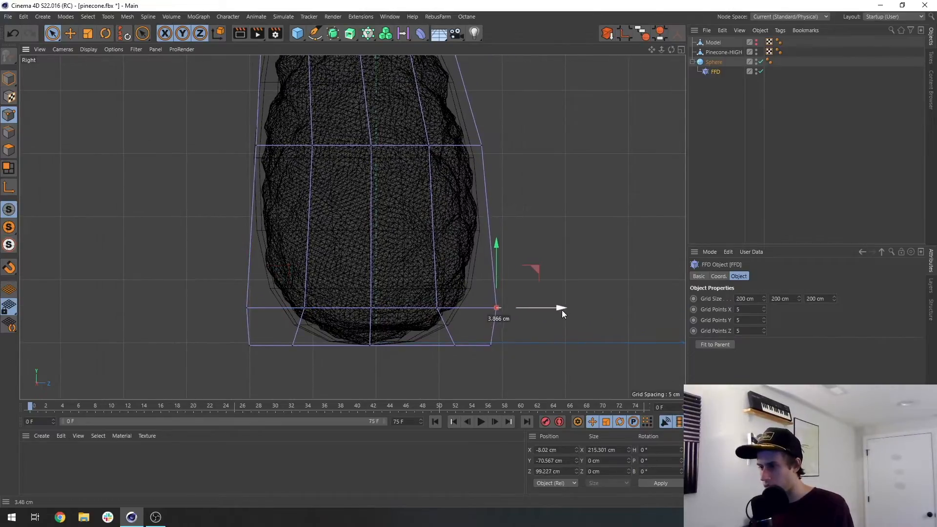
Adjust the right outer points of the third row to about Z 88.6 cm and of the second row to about Z 62.4 cm.
middle_click_drag(472, 205, 474, 259, "alt")
left_click(483, 202)
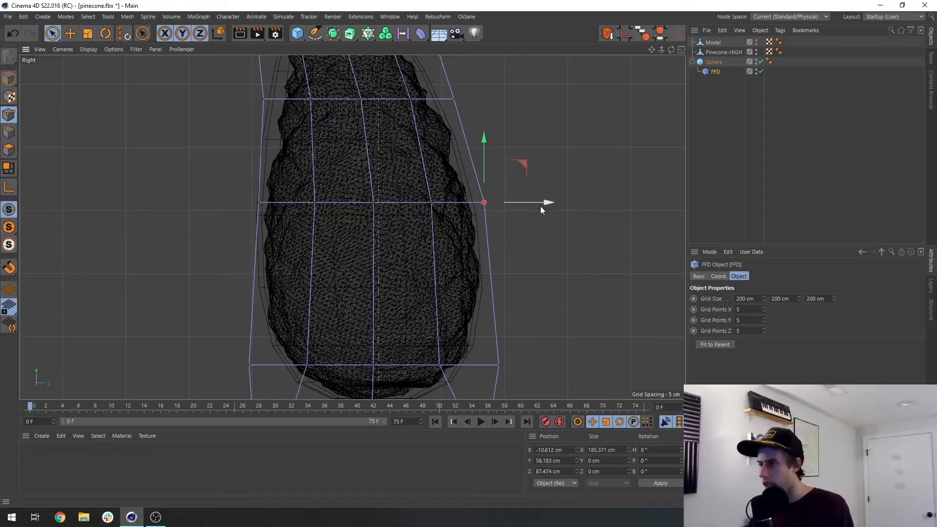
left_click_drag(546, 203, 548, 203)
middle_click_drag(447, 214, 519, 226, "alt")
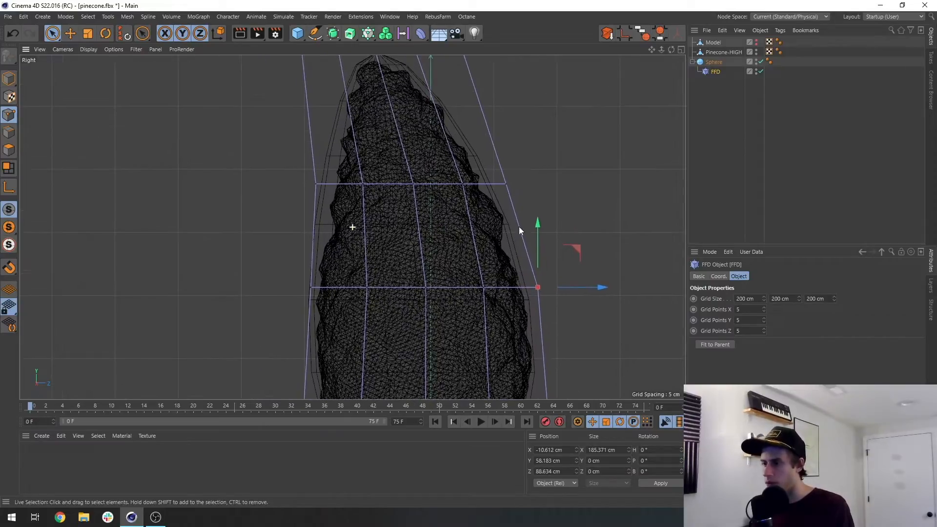
left_click(506, 185)
left_click_drag(560, 186, 566, 188)
Scale the cage's top row of points along Z to about 119.8 cm.
middle_click_drag(482, 189, 525, 261, "alt")
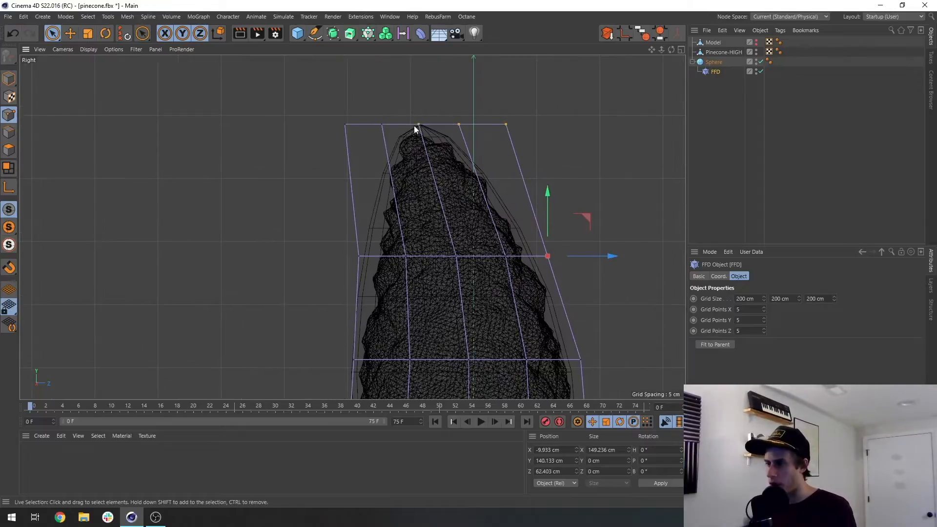
left_click(386, 126)
key("t")
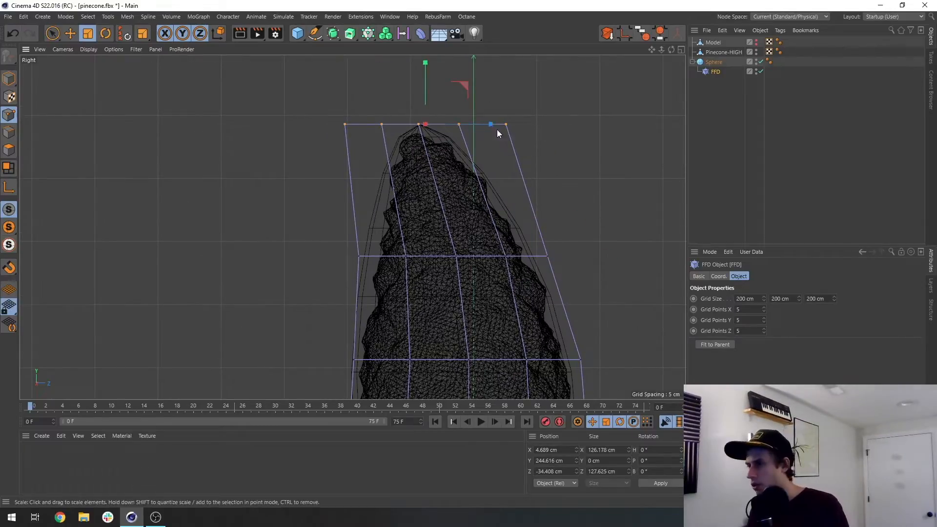
left_click_drag(490, 125, 485, 126)
Shift the second row's left outer, left inner and centre points along Z towards the pinecone, the centre ones to about Z -4.2 cm.
key("space")
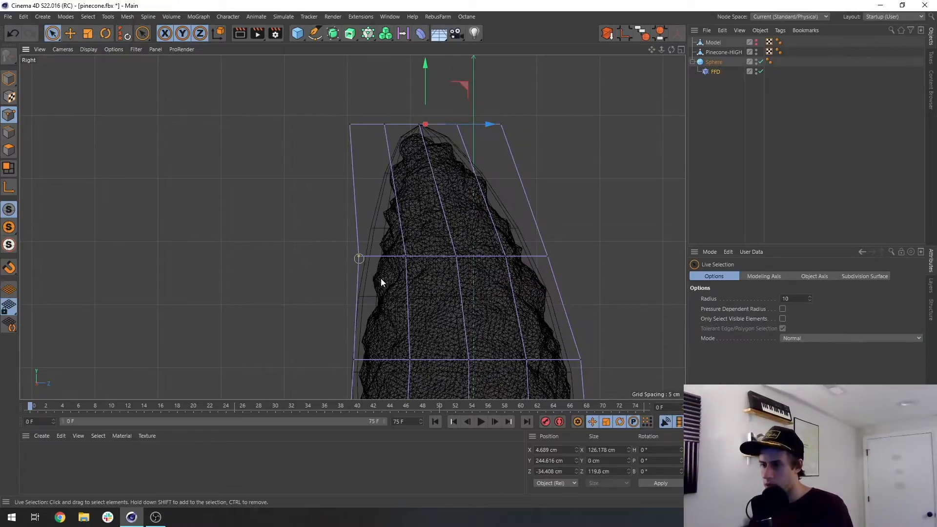
left_click(359, 258)
middle_click_drag(399, 288, 405, 258, "alt")
left_click_drag(428, 225, 532, 226)
left_click(413, 223)
left_click(464, 228)
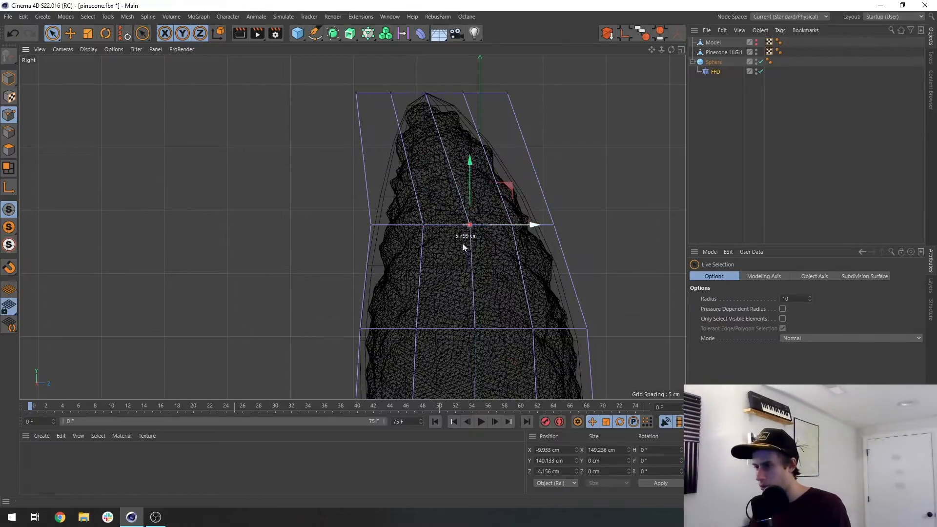
Examine how the FFD cage and sphere fit around the pinecone from the right and from above.
middle_click_drag(415, 302, 443, 228, "alt")
scroll(331, 254, "down", 6)
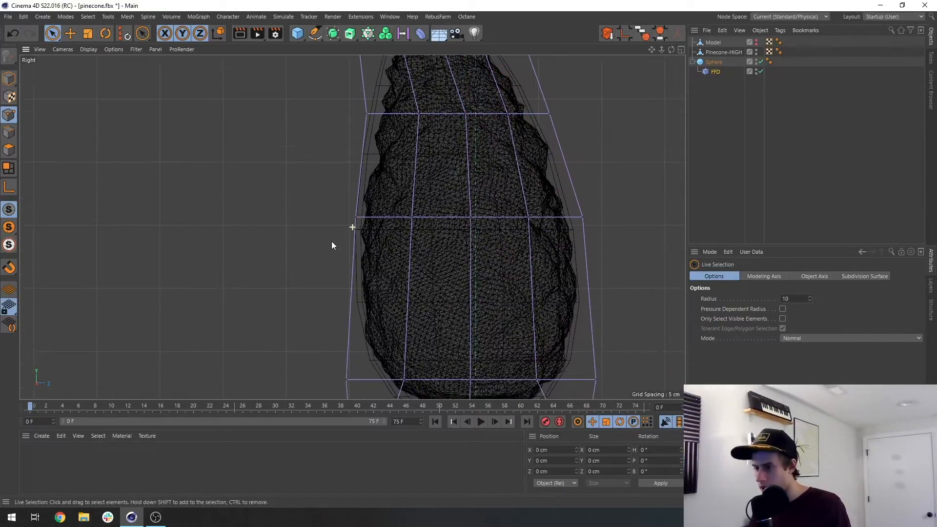
middle_click(503, 268)
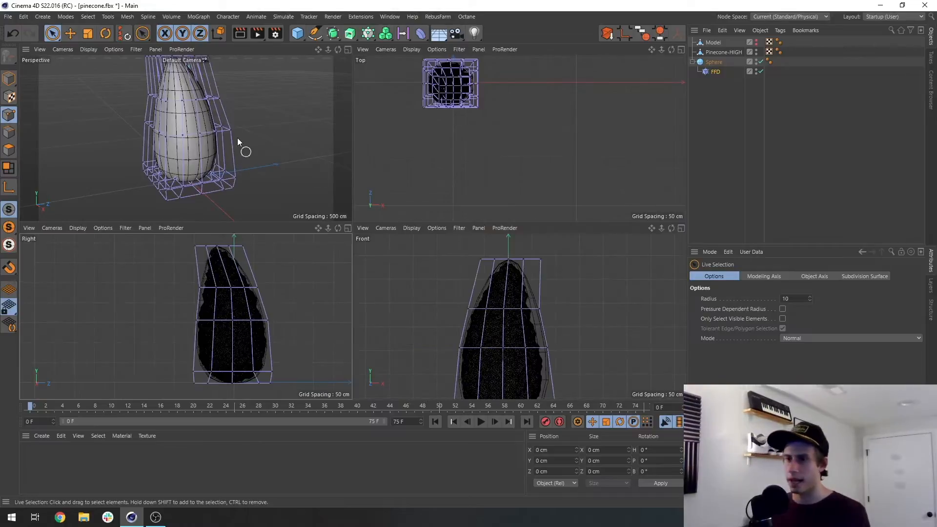
middle_click(433, 91)
middle_click_drag(247, 116, 306, 176, "alt")
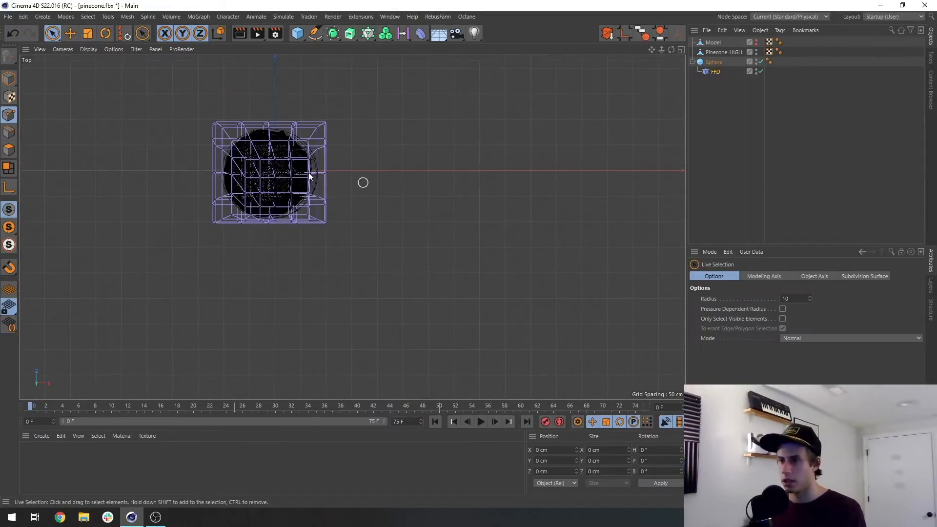
right_click_drag(302, 171, 347, 154, "alt")
middle_click_drag(339, 140, 404, 153, "alt")
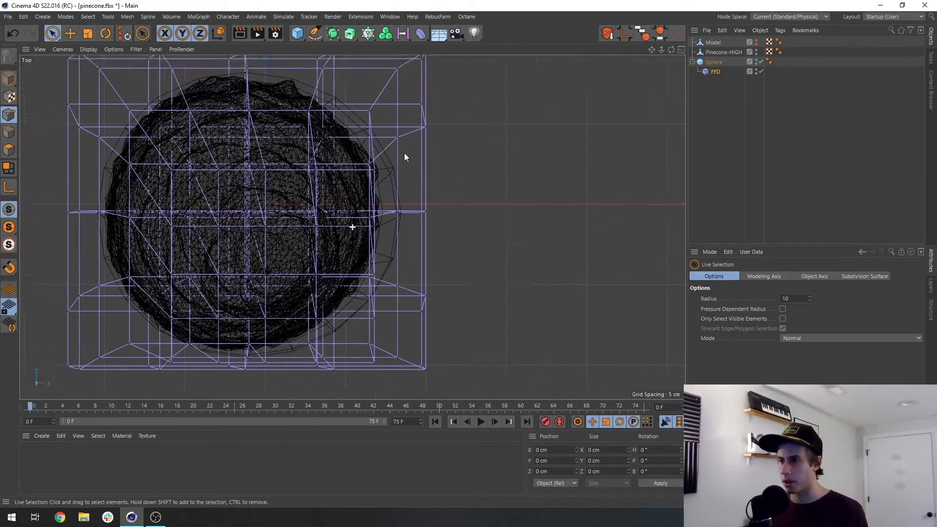
middle_click(298, 174)
Move the five-point column at the cage's +X, -Z corner inward to about X 65.8 cm, Z -71.7 cm.
middle_click(245, 150)
left_click_drag(344, 151, 391, 194, "alt")
left_click(362, 155)
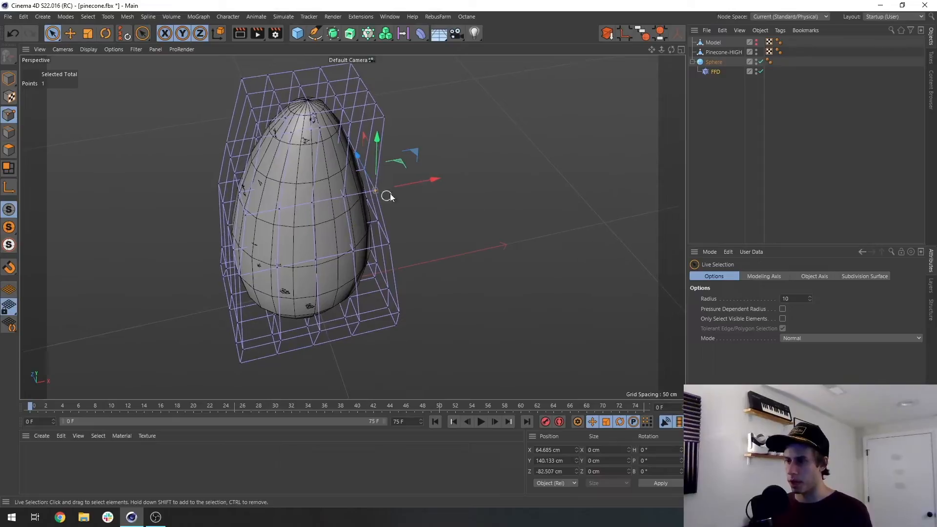
left_click(384, 117, "shift")
left_click(389, 243, "shift")
left_click(399, 313, "shift")
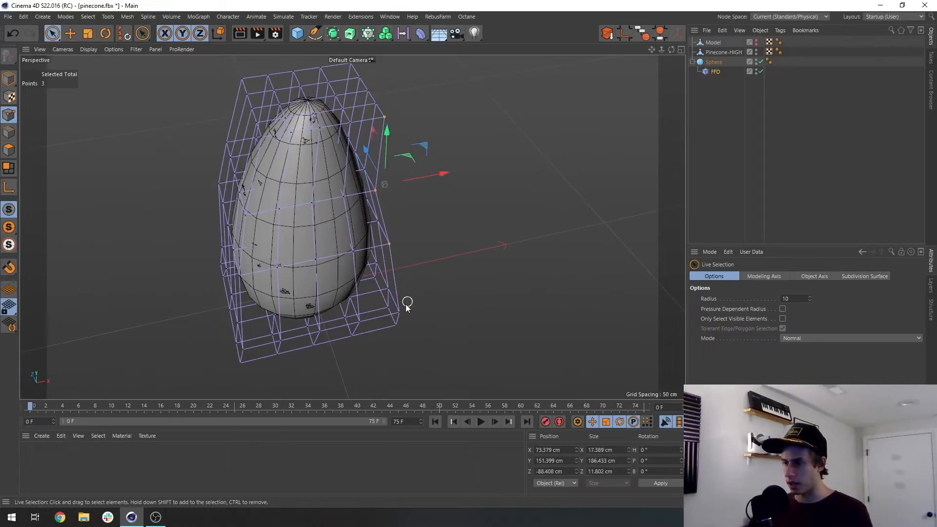
left_click_drag(363, 272, 401, 199, "alt")
left_click_drag(367, 225, 265, 212, "alt")
left_click_drag(420, 256, 419, 252)
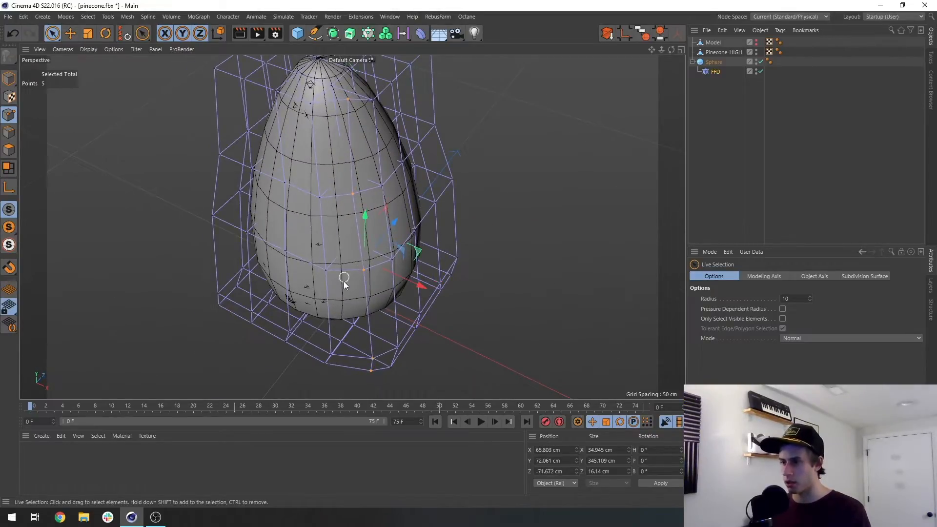
Restrict selection to visible elements and shift the five-point column beside that corner to about X 33.3 cm, Z -92.6 cm.
left_click(325, 269)
left_click_drag(318, 368, 317, 369, "shift")
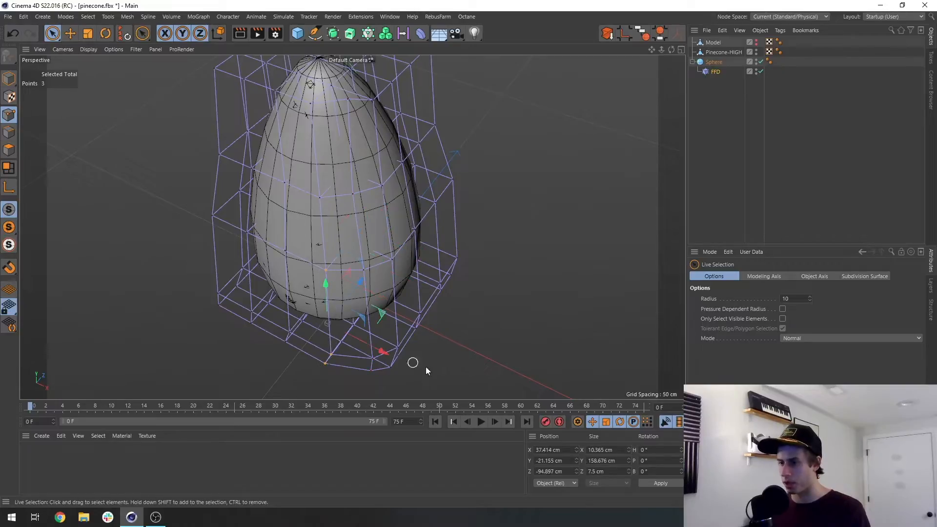
left_click(782, 319)
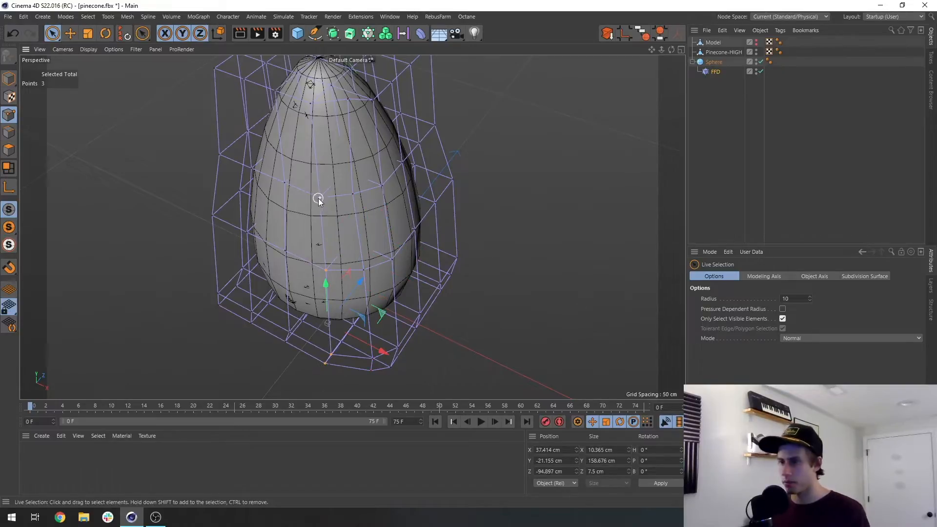
left_click(318, 198, "shift")
left_click(311, 105, "shift")
left_click_drag(310, 106, 286, 169, "alt")
left_click(318, 186)
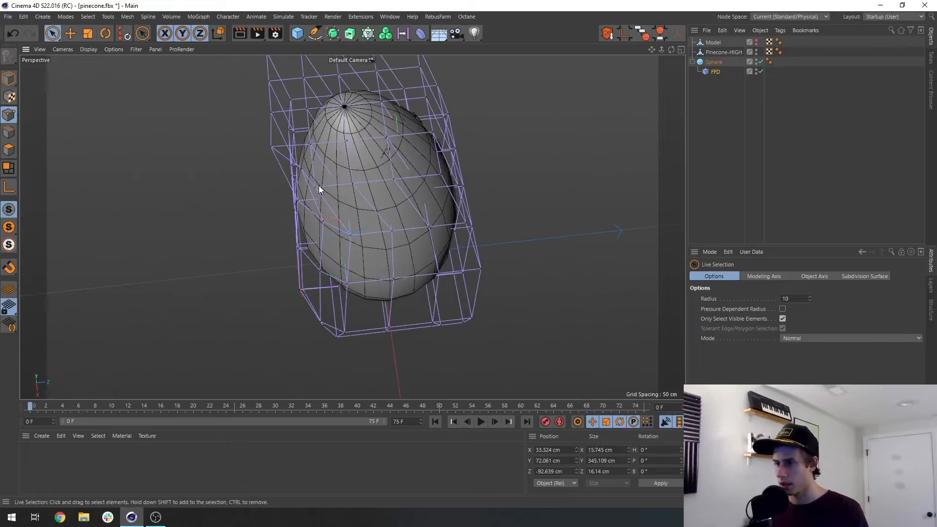
Adjust the top +X, +Z corner point, and move that corner's upper four points inward to about X 77.5 cm, Z 56.1 cm.
left_click_drag(360, 231, 378, 218, "alt")
left_click(441, 177)
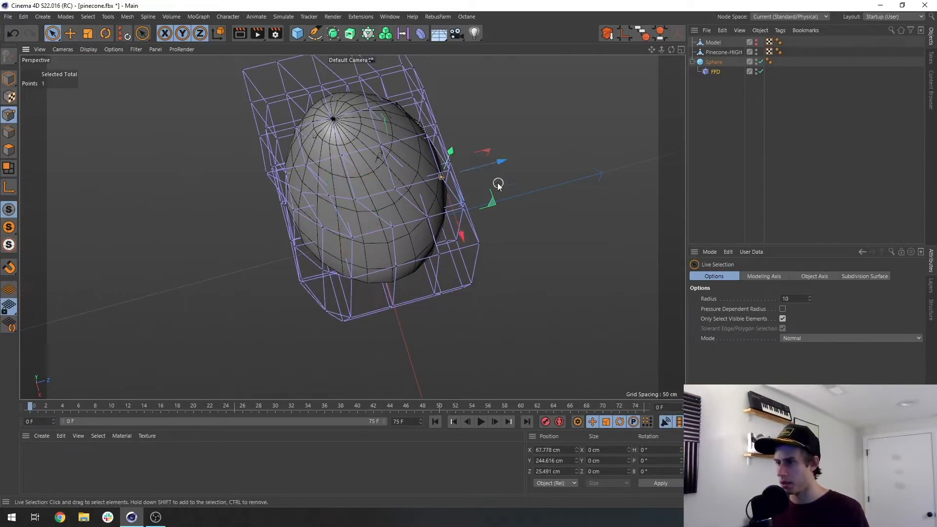
mouse_move(491, 201)
left_mouse_down()
mouse_move(477, 196)
mouse_move(495, 202)
left_mouse_up()
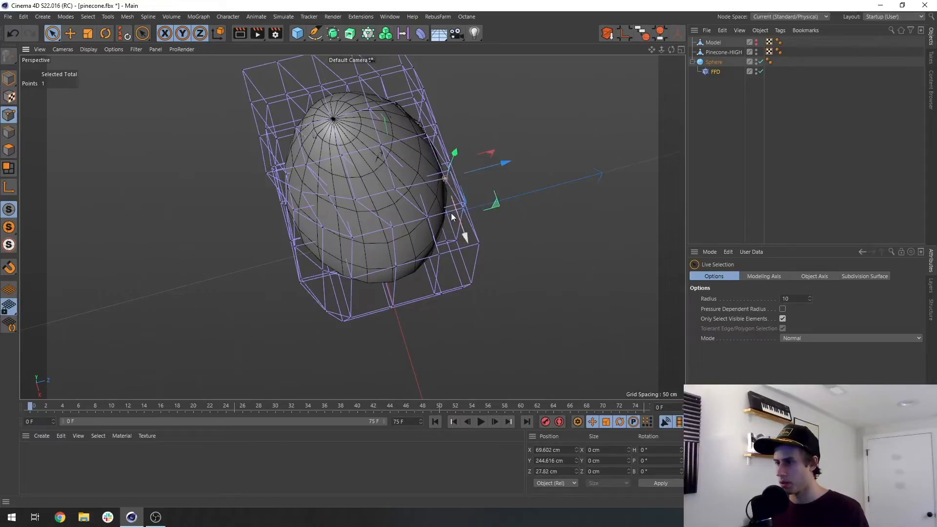
middle_click_drag(452, 215, 359, 208, "alt")
left_click_drag(360, 208, 369, 243, "alt")
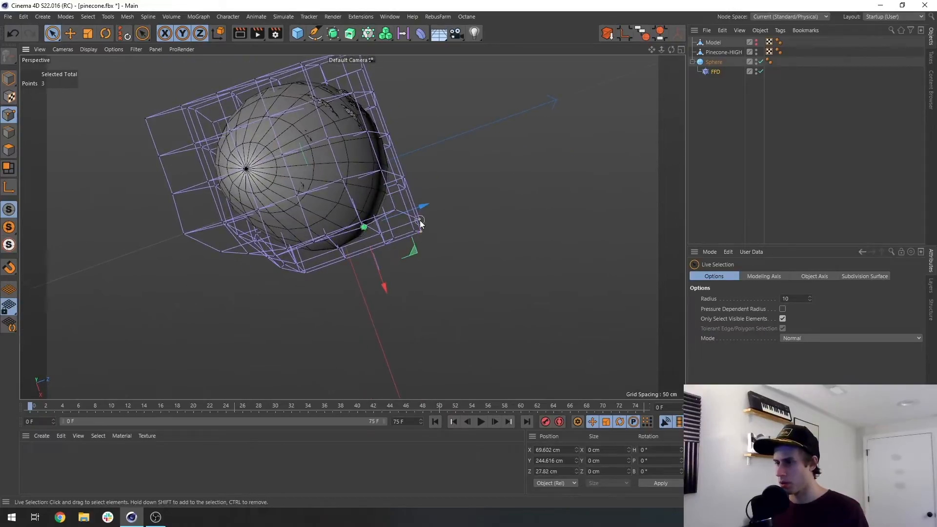
left_click_drag(399, 210, 398, 189, "shift")
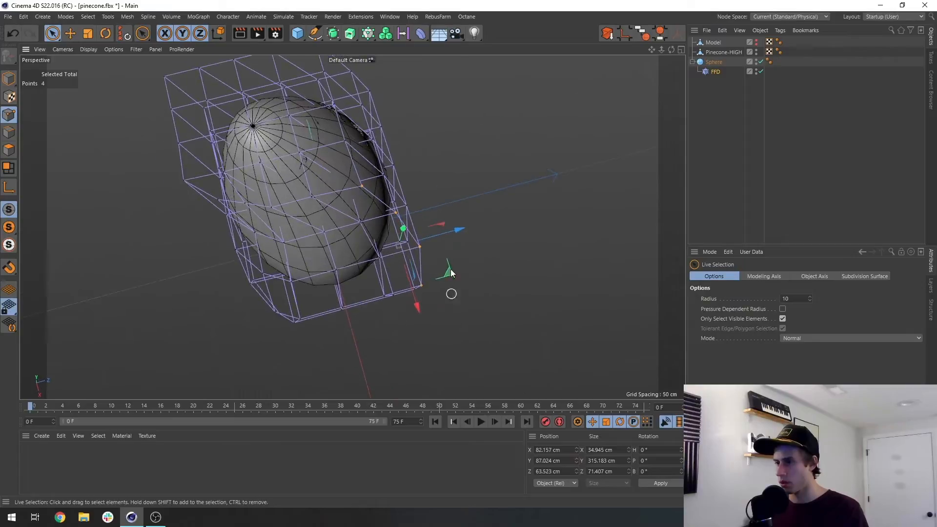
left_click_drag(449, 275, 445, 271)
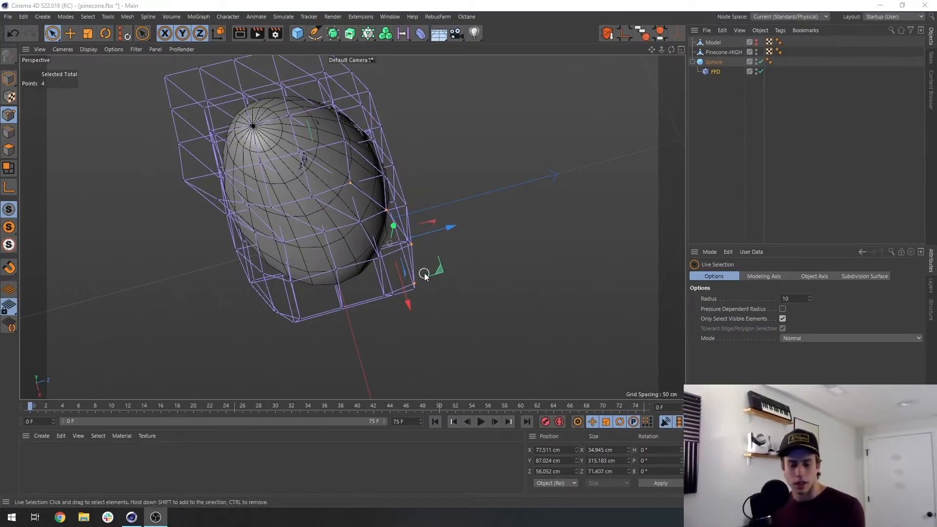
Move the five-point column at the cage's -X, +Z corner inward to about X -83.9 cm, Z 57.2 cm.
left_click(406, 208)
left_click_drag(406, 207, 388, 139, "alt")
left_click(411, 257)
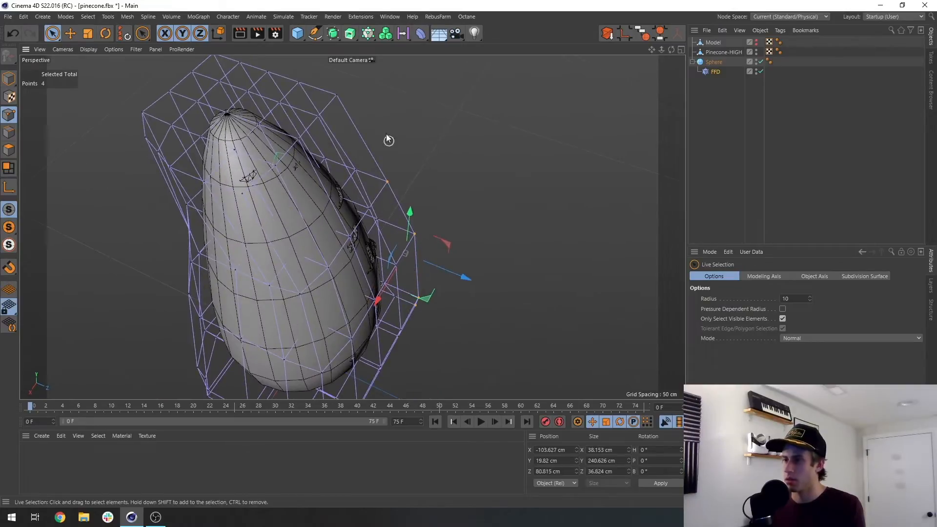
left_click_drag(359, 176, 376, 227, "alt")
middle_click(377, 227)
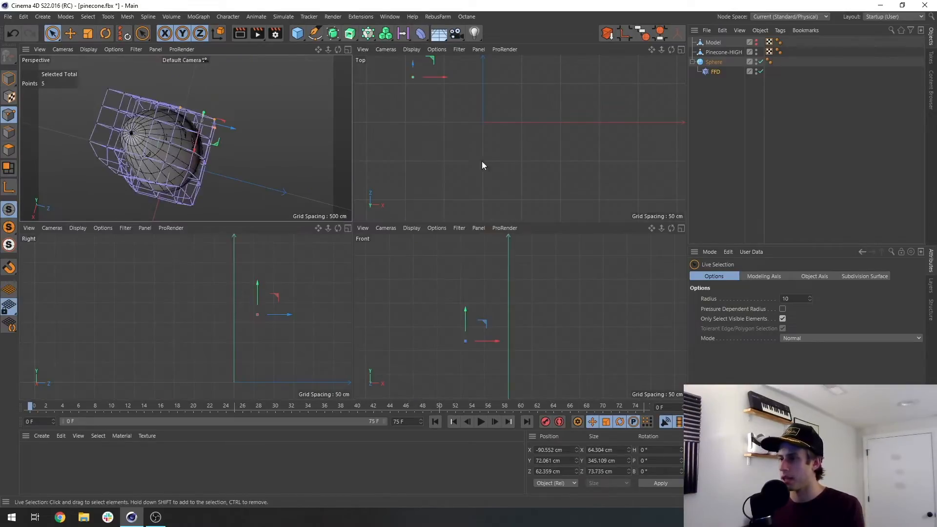
middle_click(482, 161)
middle_click_drag(458, 157, 449, 180, "alt")
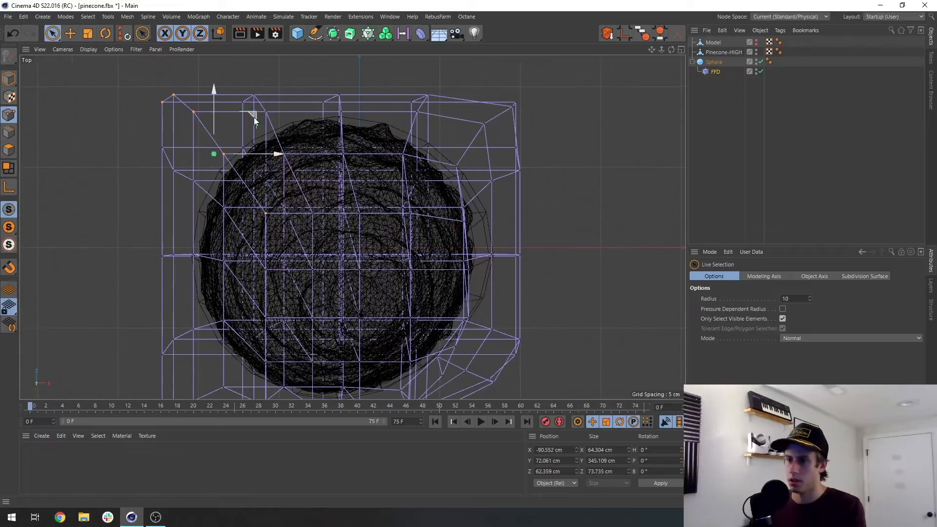
left_click_drag(254, 117, 265, 125)
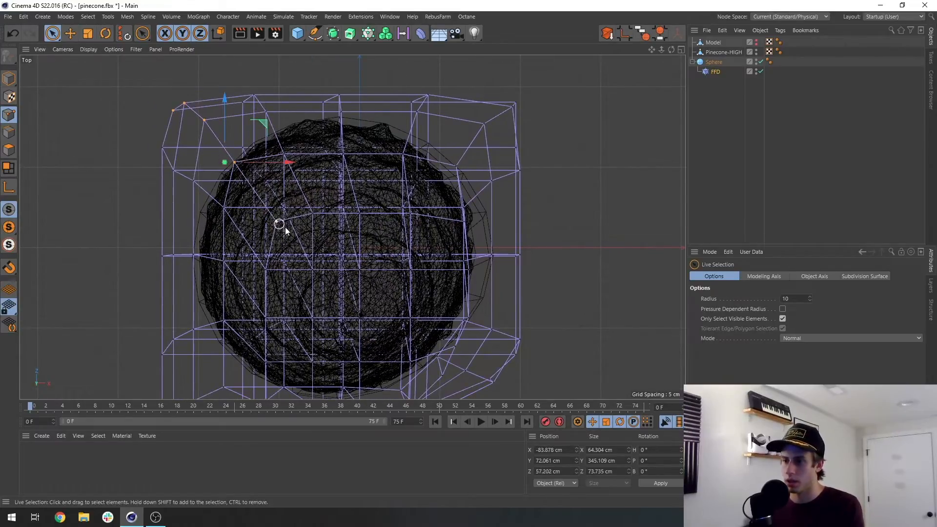
Select three points below the top row around the -X, +Z corner and push them outward in the XZ plane.
middle_click(285, 227)
middle_click(274, 129)
left_click_drag(319, 239, 388, 280, "alt")
left_click(388, 279)
left_click(353, 243)
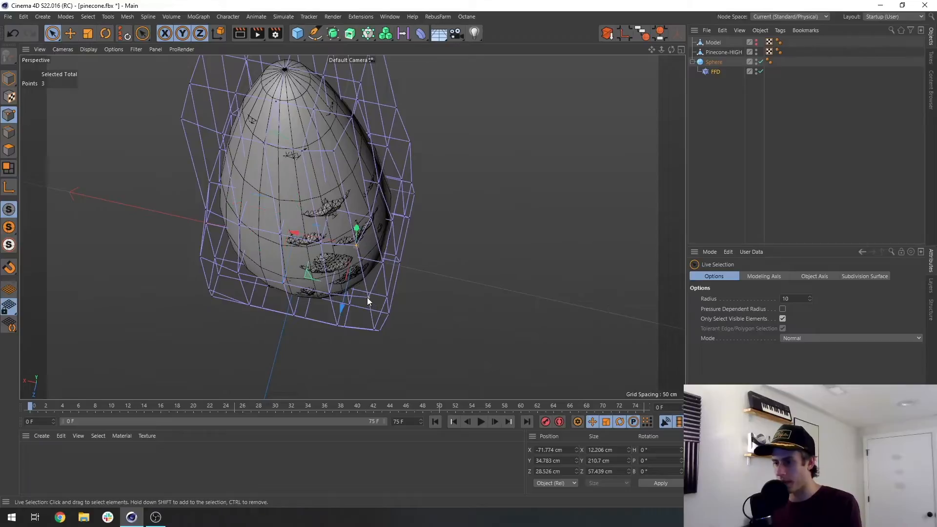
left_click(367, 297, "shift")
left_click_drag(372, 294, 399, 324, "alt")
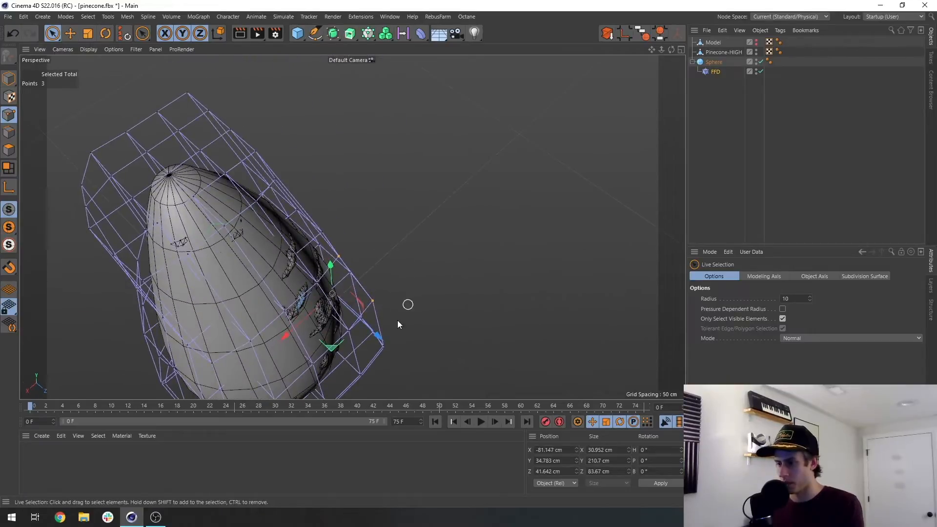
left_click_drag(332, 347, 351, 348)
Push single points out near the -X, +Z corner, the second row's to about Z 85.2 and X -92.9 cm, the third row's to Z 100.9 cm.
left_click_drag(301, 254, 320, 283, "alt")
left_click(336, 263)
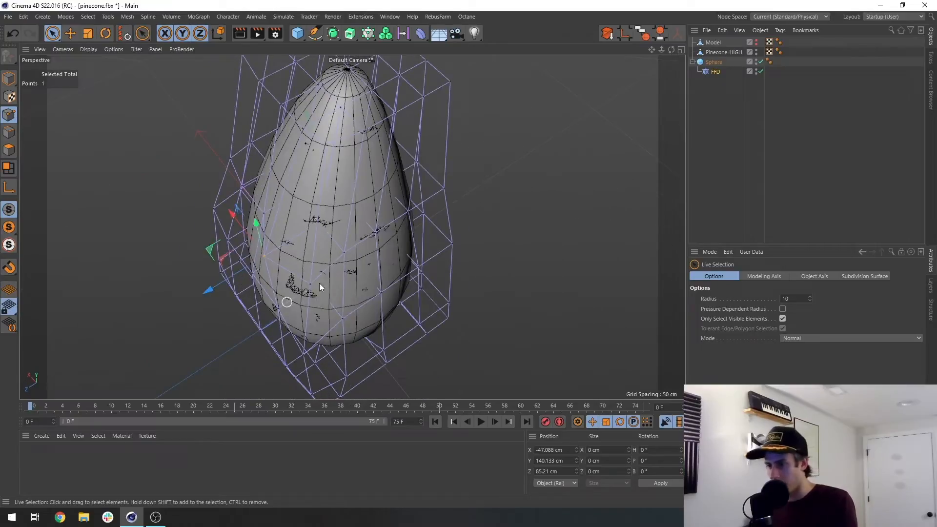
left_click(344, 253)
left_click_drag(289, 248, 292, 260)
mouse_move(278, 324)
left_mouse_down("alt")
mouse_move(302, 323)
mouse_move(292, 327)
left_mouse_up("alt")
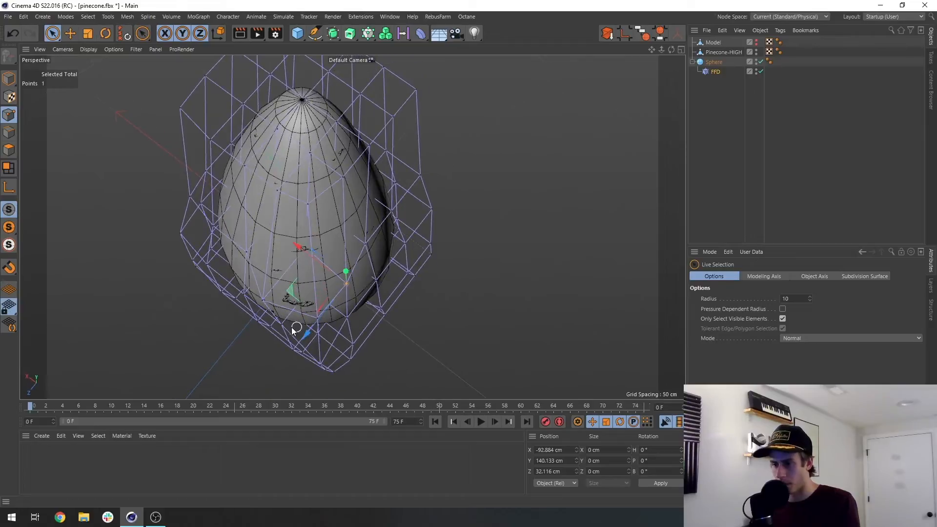
left_click_drag(224, 333, 226, 351)
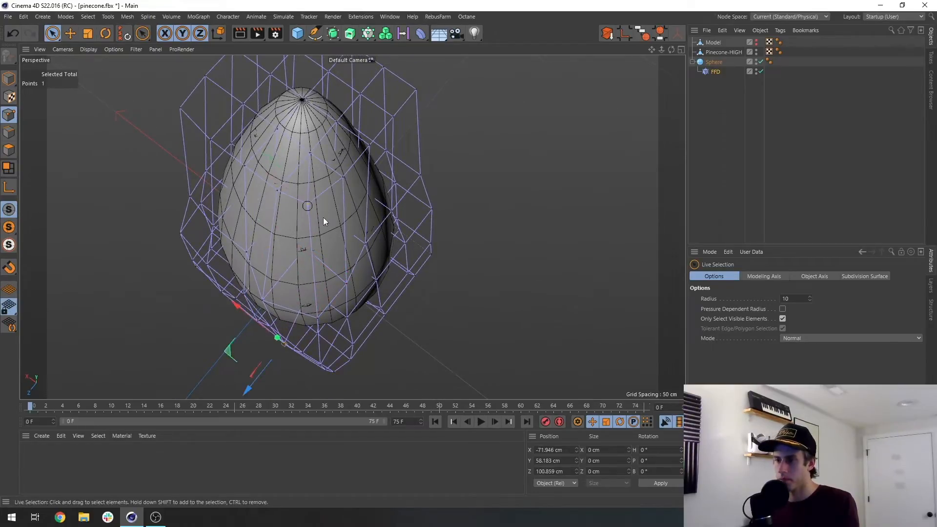
Move the top row's -X, +Z corner point outward to about X -58.4 cm, Z 24.6 cm, and adjust the top point beside it.
left_click(308, 205)
left_click_drag(322, 244, 312, 259, "alt")
left_click_drag(251, 221, 253, 233)
left_click(279, 202, "shift")
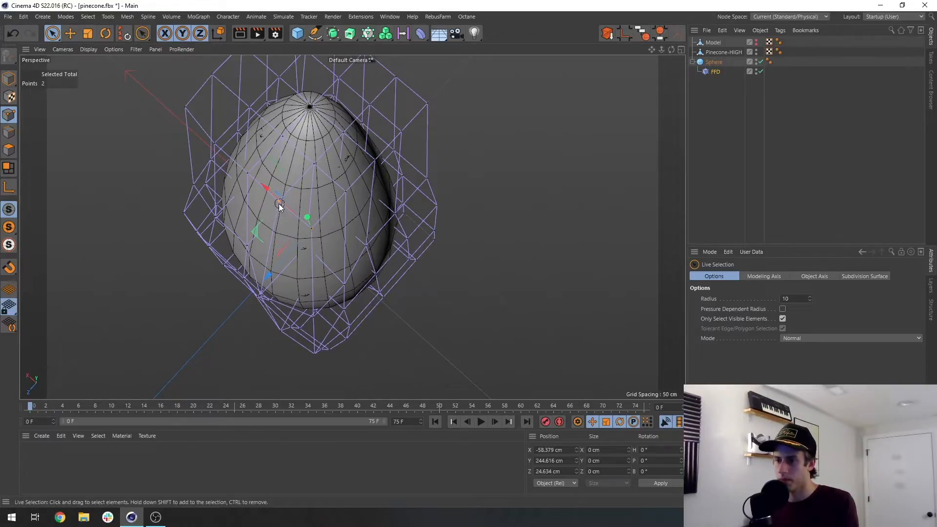
left_click_drag(234, 250, 229, 252)
Allow hidden elements to be selected and move the second row's five outer +X points inward to about X 45.8 cm.
middle_click(290, 211)
middle_click(494, 276)
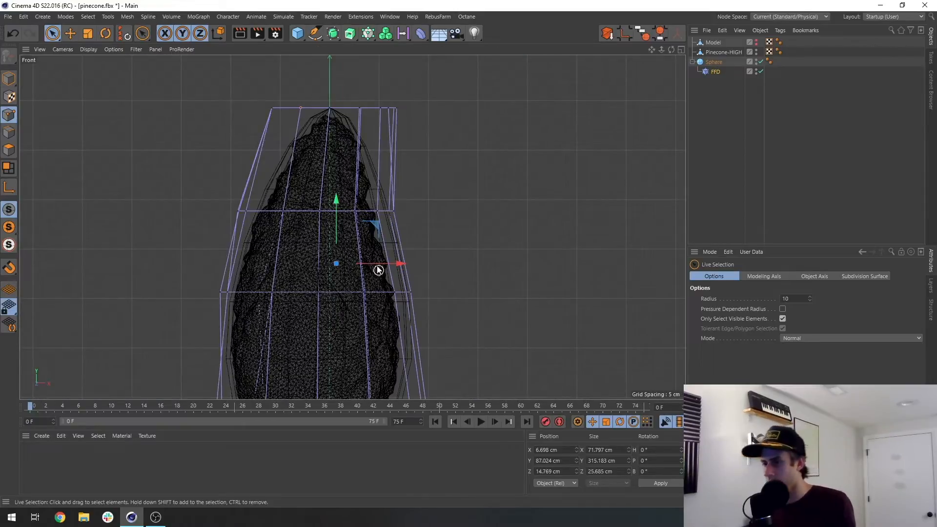
scroll(374, 266, "down", 2)
scroll(406, 218, "up", 6)
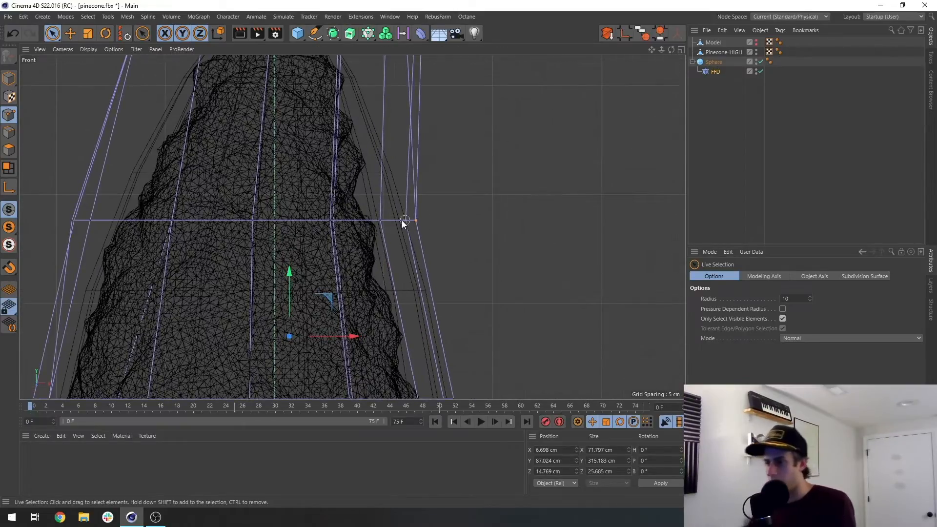
left_click(382, 220)
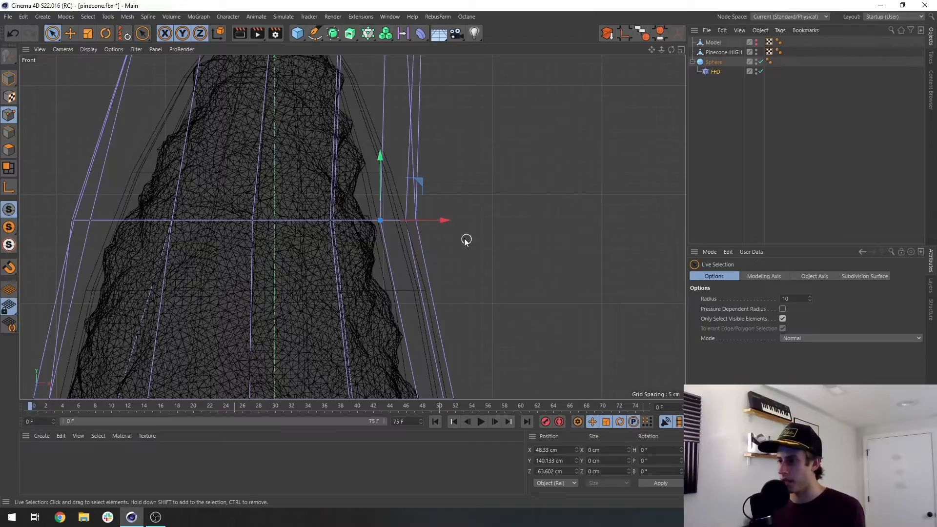
left_click(782, 318)
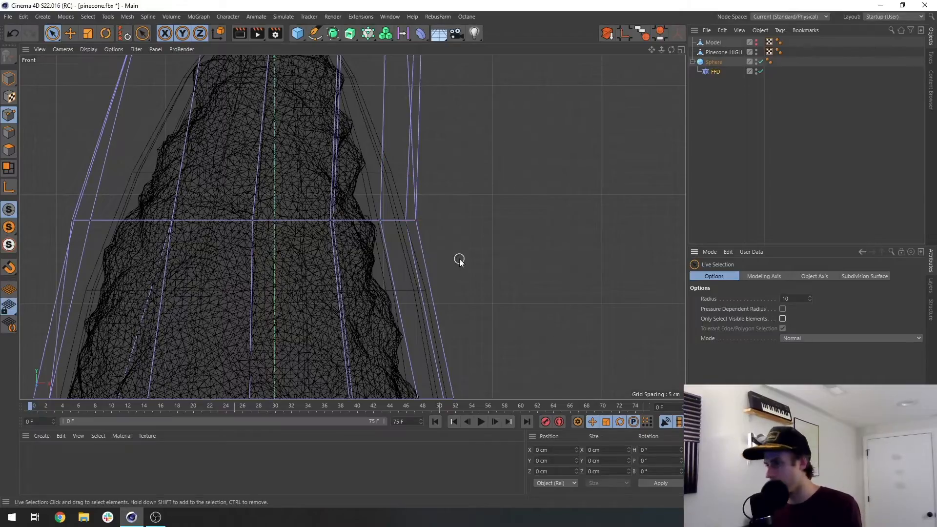
left_click(416, 220)
left_click_drag(470, 220, 434, 224)
left_click(382, 221, "shift")
Select outer points of the third and fourth rows on the +X side and move them inward to about X 53.7 cm.
middle_click(430, 224)
middle_click(158, 198)
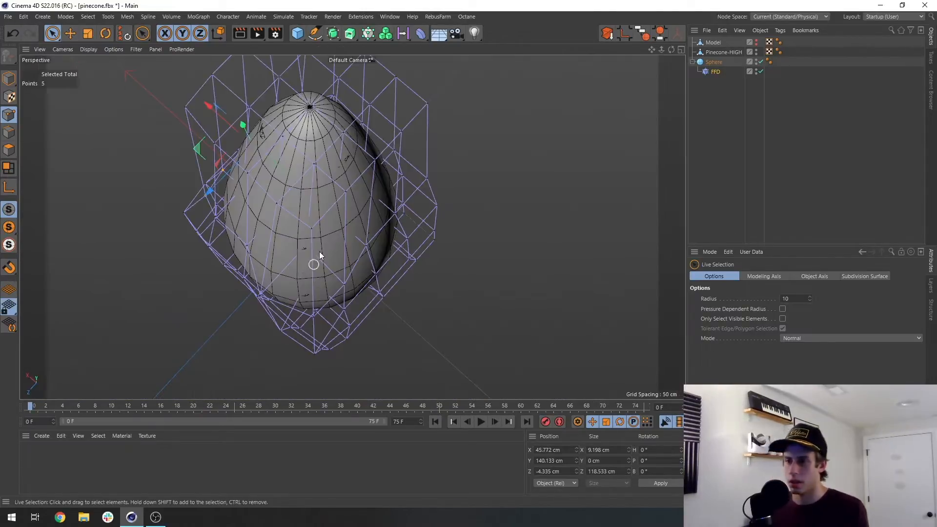
left_click_drag(330, 249, 467, 181, "alt")
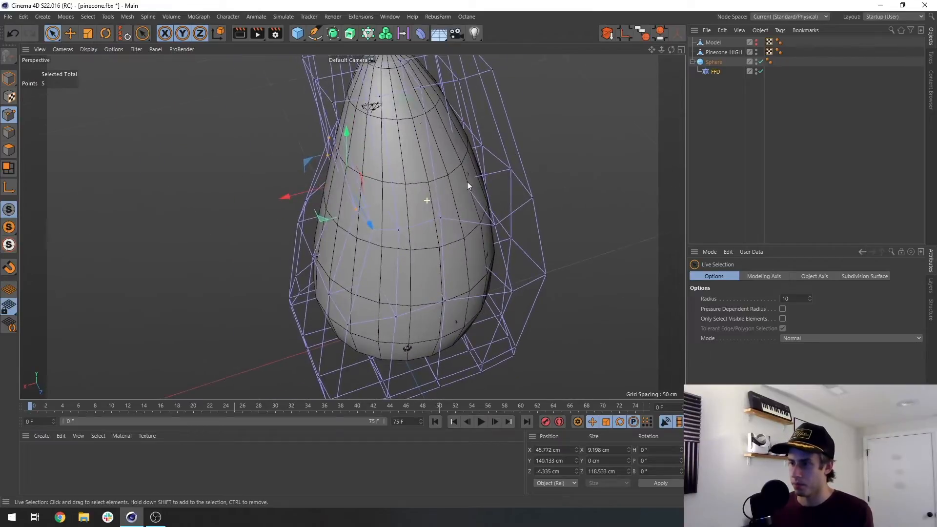
middle_click_drag(418, 330, 426, 292, "alt")
left_click_drag(339, 259, 362, 290)
middle_click(400, 292)
middle_click(502, 259)
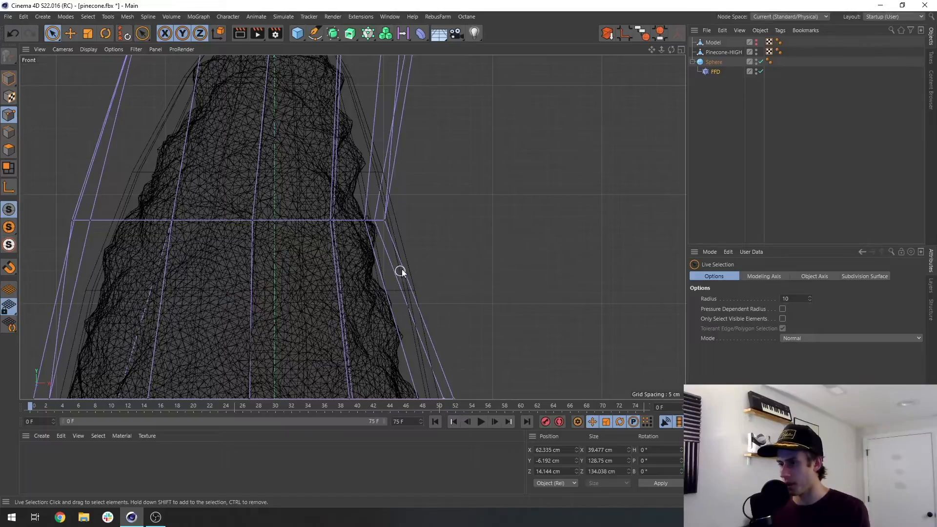
right_click_drag(429, 292, 383, 319, "alt")
middle_click_drag(430, 292, 430, 239, "alt")
right_click_drag(462, 326, 479, 317, "alt")
middle_click_drag(462, 326, 459, 289, "alt")
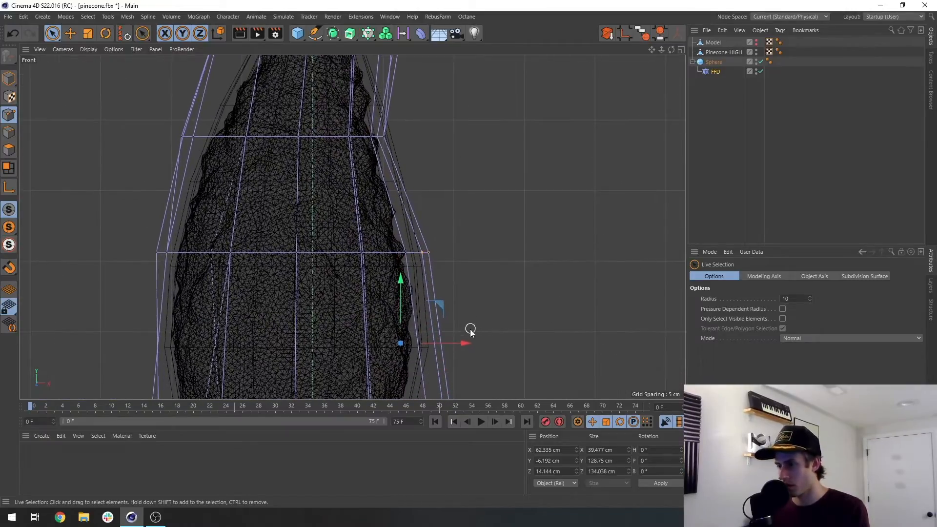
left_click_drag(466, 343, 453, 340)
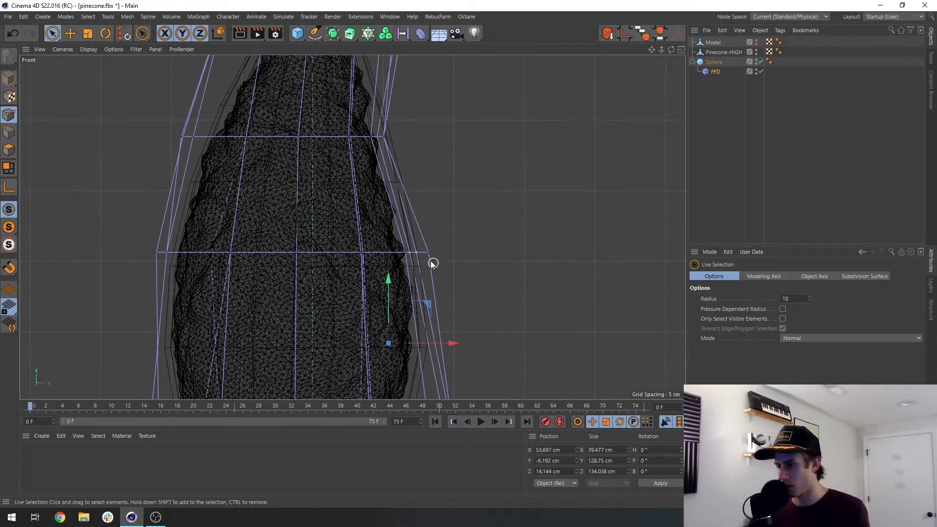
Move the third row's outermost +X points inward along X and inspect the lower part of the cage.
left_click(429, 254)
left_click_drag(491, 252, 474, 252)
middle_click(439, 267)
middle_click(322, 208)
left_click_drag(339, 261, 362, 266, "alt")
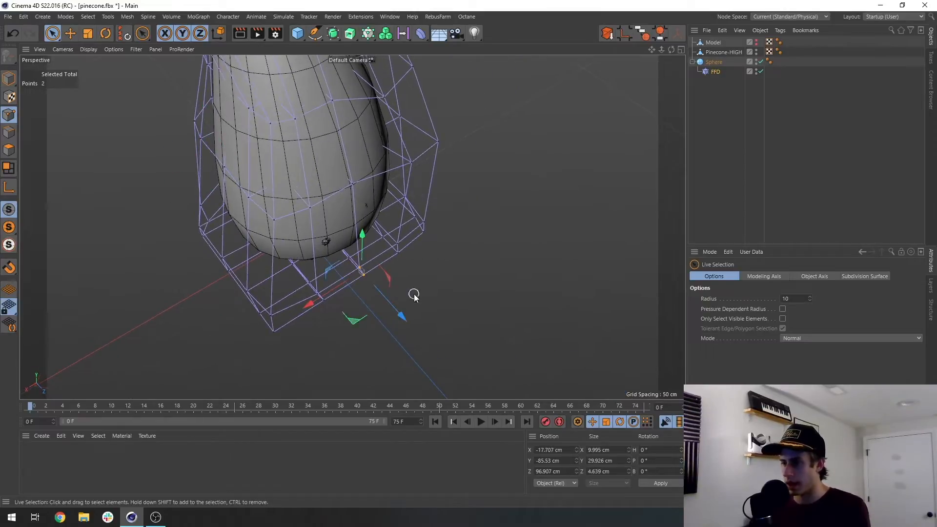
Move the two selected points at the bottom of the cage's +Z side outward to about Z 105.4 cm.
left_click_drag(403, 314, 292, 146)
middle_click(301, 174)
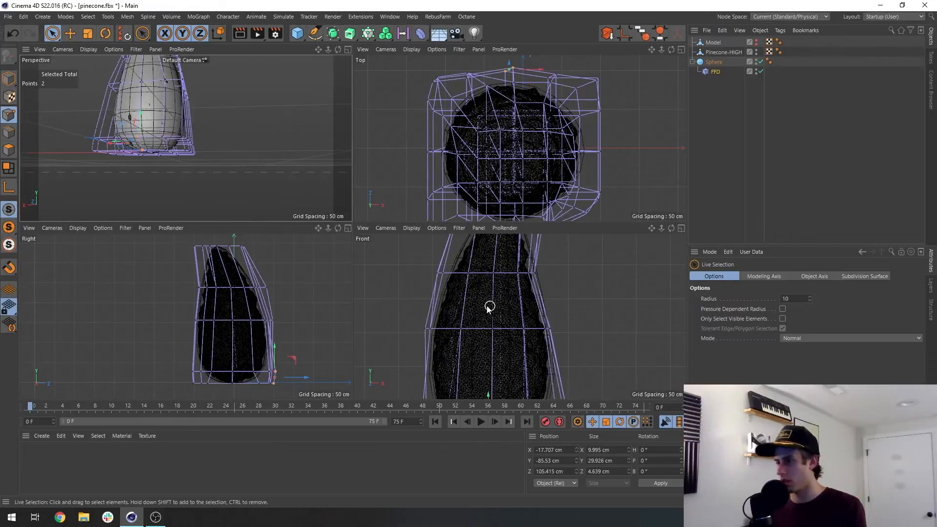
Lower the cage's top row to about Y 240.9 cm and move its ten -X points outward to about X -49.1 cm.
middle_click(487, 308)
scroll(439, 244, "down", 3)
scroll(387, 207, "up", 3)
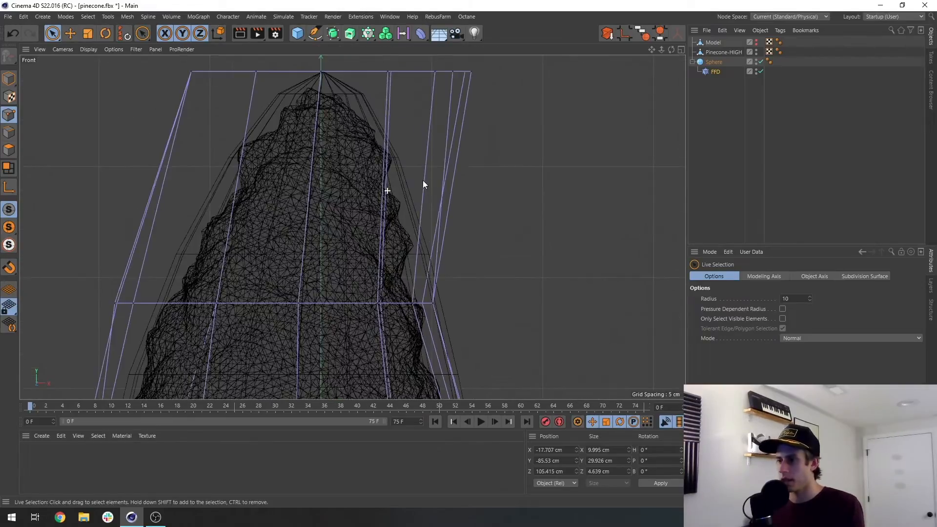
left_click(468, 75)
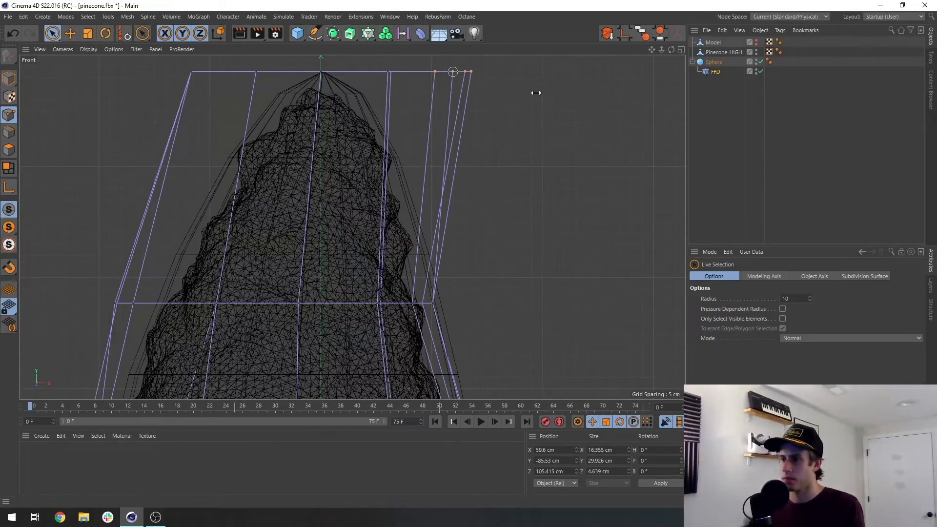
middle_click_drag(352, 137, 354, 155, "alt")
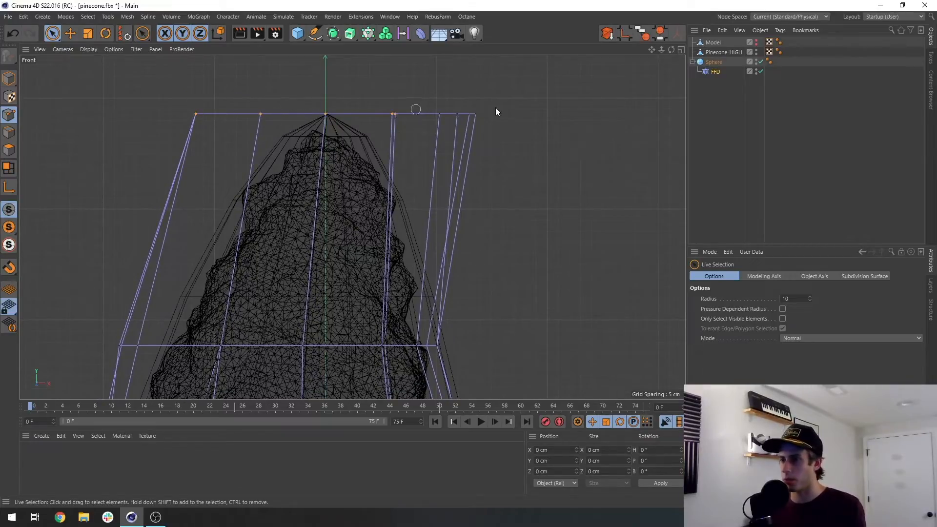
left_click_drag(429, 115, 405, 115)
left_click_drag(338, 69, 330, 79)
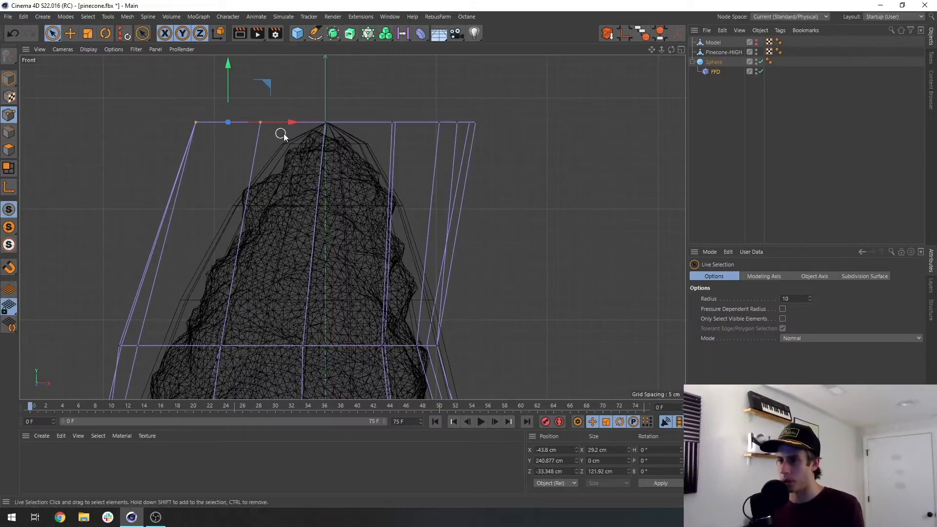
left_click_drag(289, 123, 285, 124)
Push two third-row +Z points outward, the outer to about X -119.7 cm, Z 97.9 cm, and one fourth-row point to about Z 107.4 cm.
middle_click(274, 123)
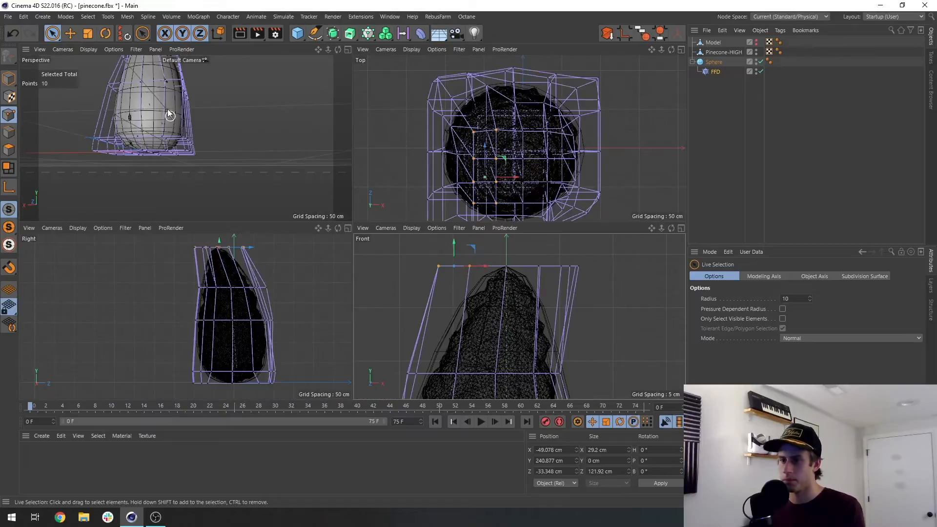
middle_click(168, 109)
left_click_drag(277, 150, 286, 225, "alt")
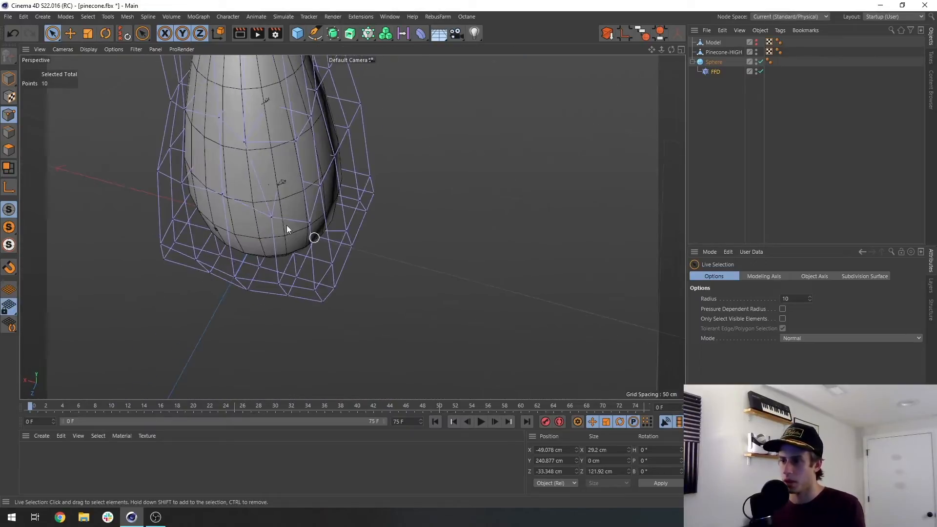
left_click(272, 217)
left_click_drag(245, 268, 241, 274)
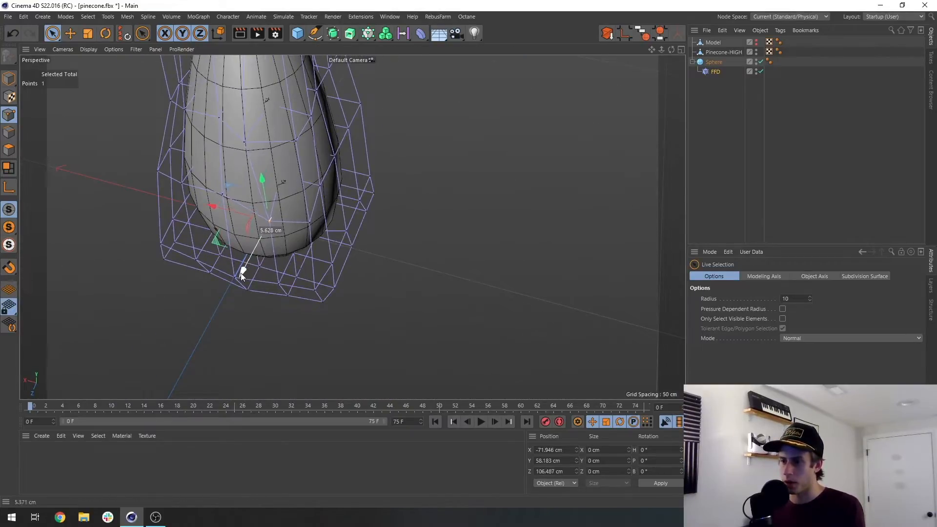
left_click(309, 223)
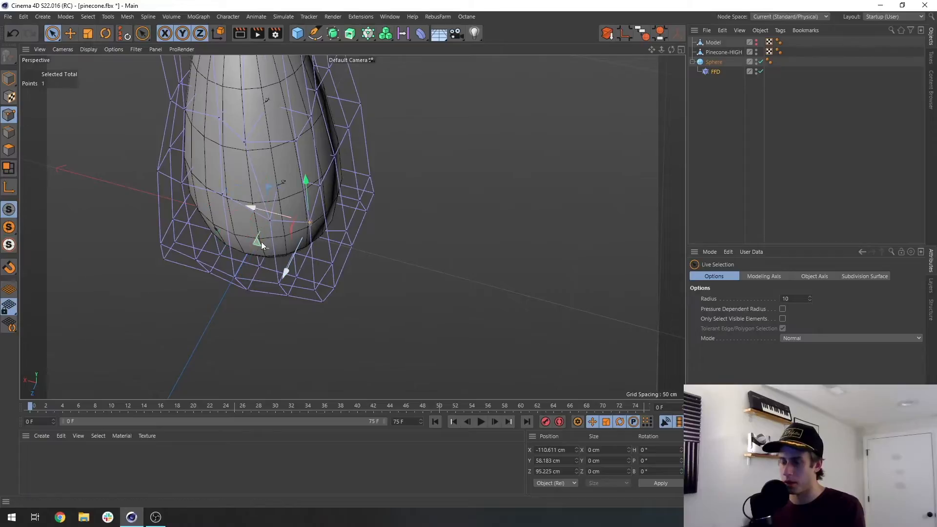
left_click_drag(256, 242, 267, 253)
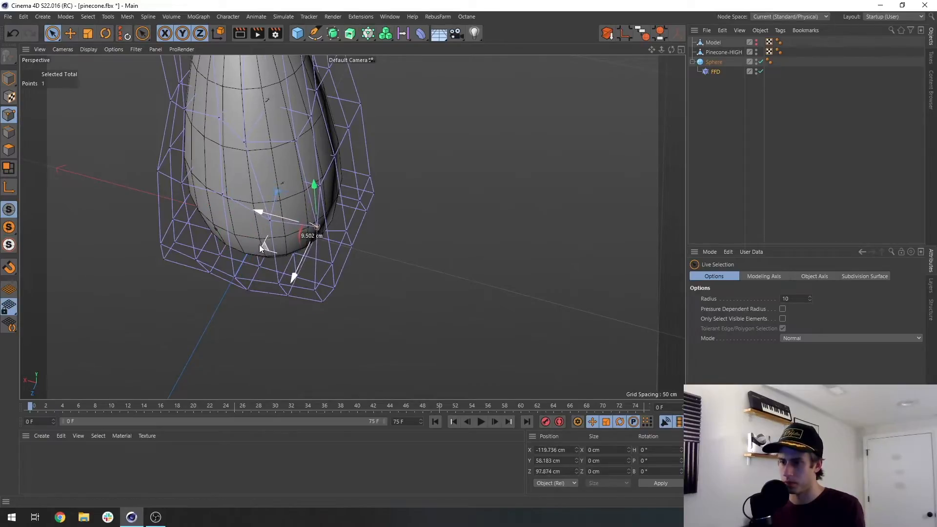
left_click(196, 258)
left_click_drag(166, 311, 161, 316)
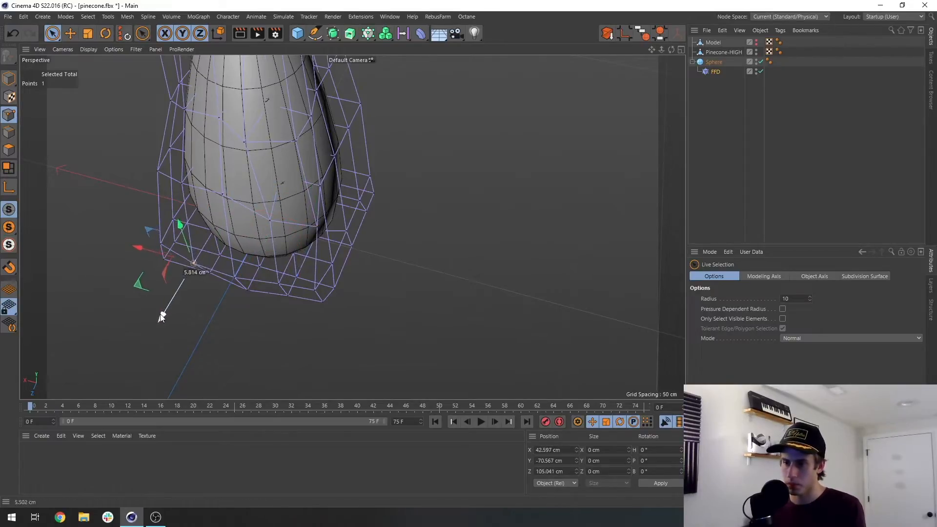
Move the top row's four +X, +Z corner points outward to about X 56.3 cm, Z 17.7 cm.
middle_click_drag(312, 127, 286, 226, "alt")
left_click_drag(286, 225, 225, 128, "alt")
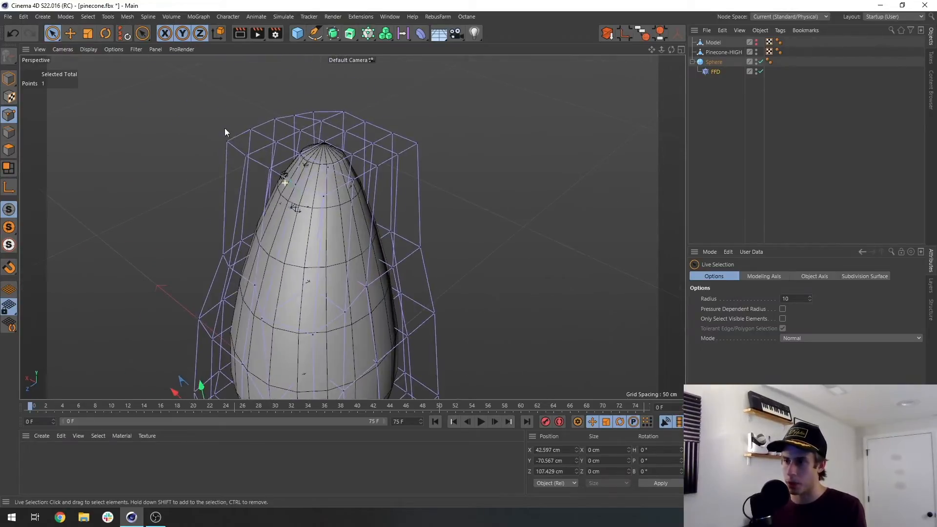
left_click(261, 135)
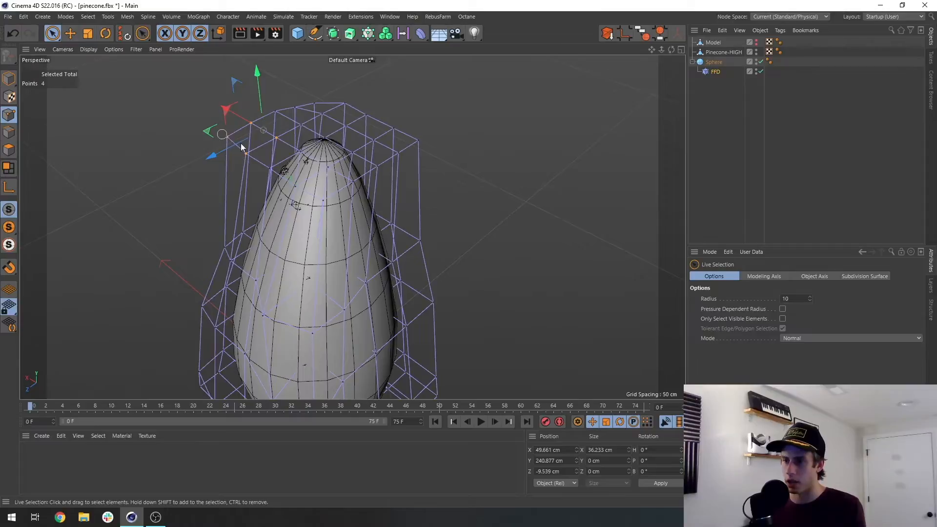
left_click_drag(241, 142, 221, 211, "alt")
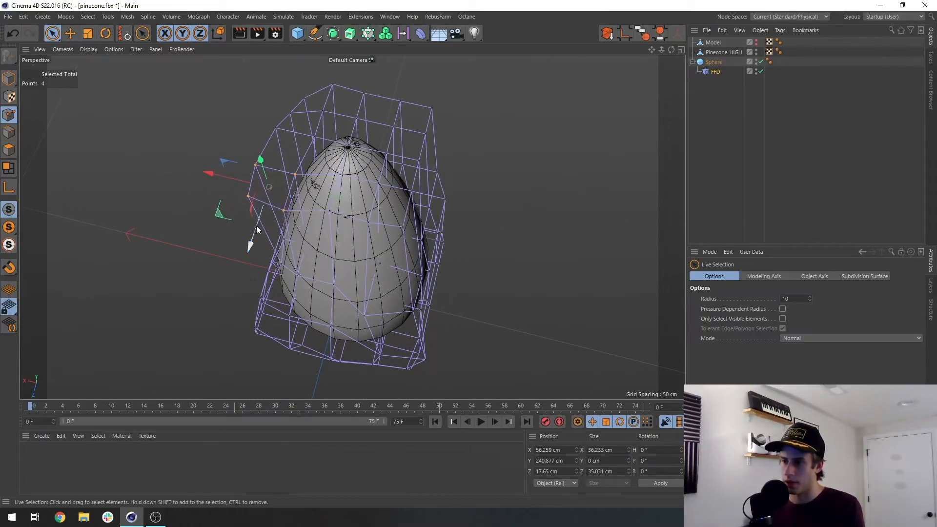
left_click(212, 225)
Shift a bottom-row point on the +X, -Z side, and push the top row's middle +Z point outward to about Z 32.2 cm.
left_click(303, 226)
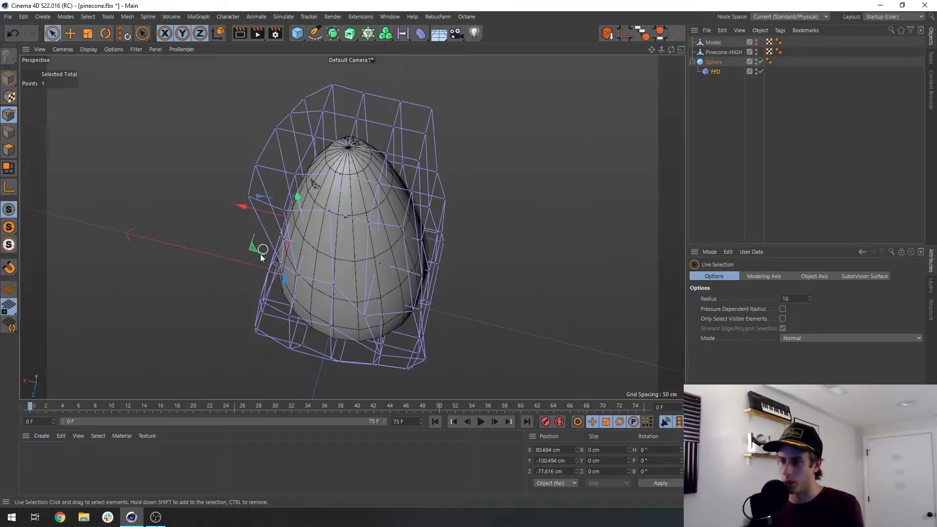
left_click_drag(261, 255, 247, 251)
left_click(329, 211)
left_click_drag(333, 239, 430, 199, "alt")
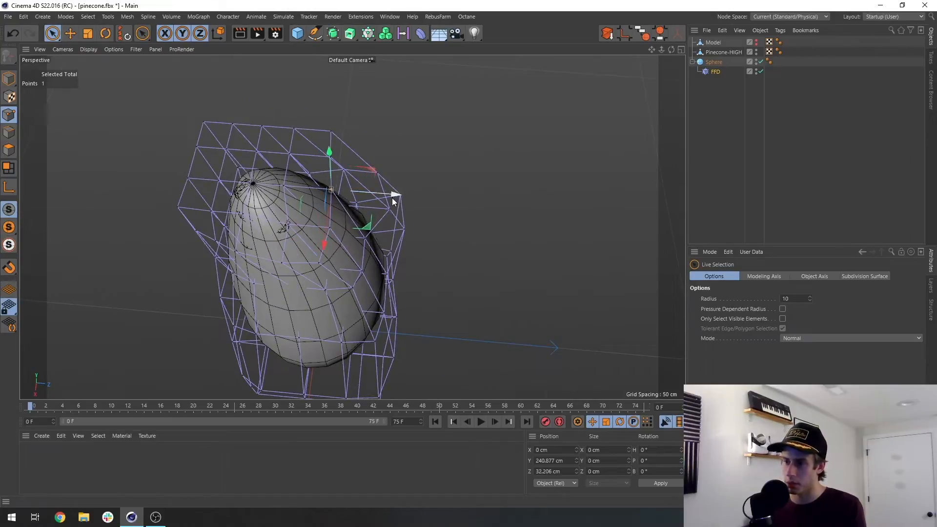
Adjust individual cage points on the +X side, moving the top row's middle outer point outward to about X 73.9 cm.
left_click(284, 228)
left_click_drag(312, 204, 336, 157, "alt")
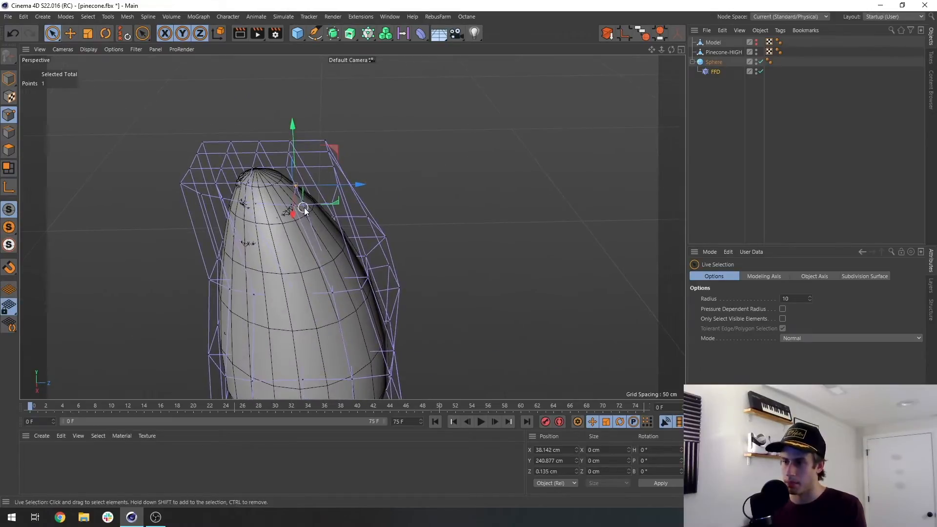
left_click_drag(303, 207, 329, 231, "alt")
left_click(305, 294)
left_click_drag(332, 295, 330, 312, "alt")
mouse_move(314, 339)
left_mouse_down()
mouse_move(309, 319)
mouse_move(316, 343)
left_mouse_up()
left_click(256, 238)
left_click_drag(286, 244, 284, 270, "alt")
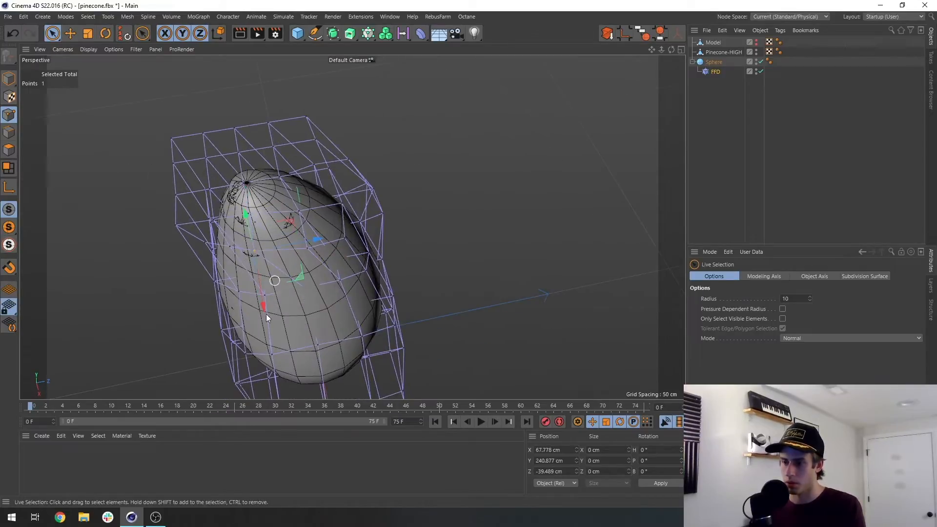
left_click_drag(263, 313, 265, 315)
left_click(307, 249)
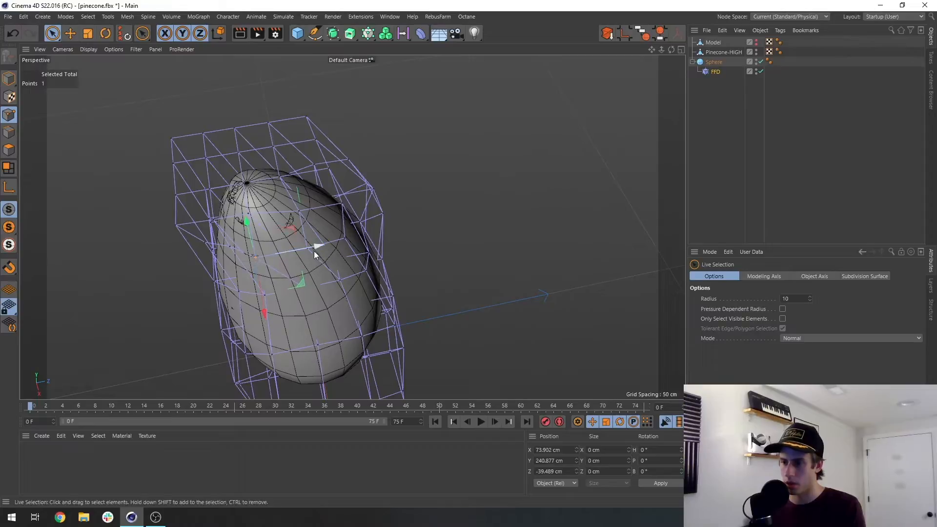
left_click_drag(317, 300, 323, 306)
Raise the top row's inner +X, +Z point to about Y 249.4 cm and adjust the height of another inner top point.
left_click(302, 215)
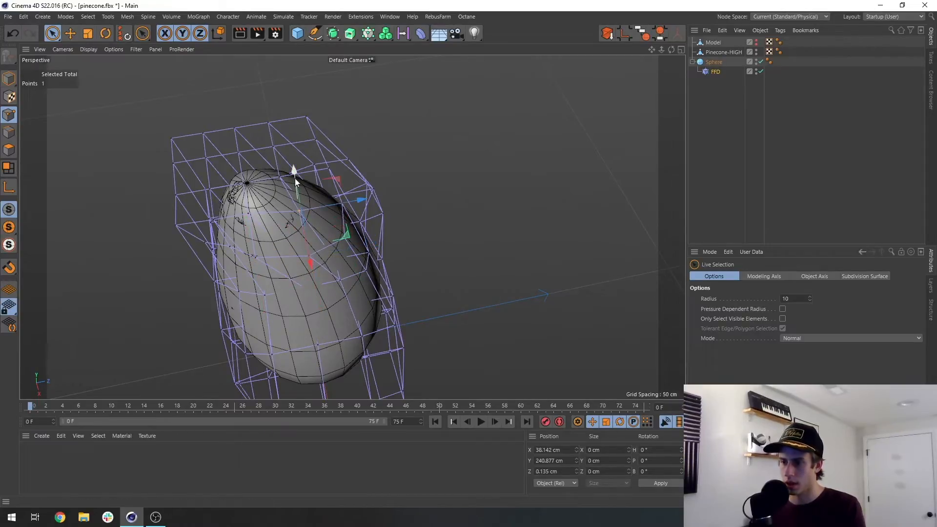
left_click_drag(295, 178, 317, 221)
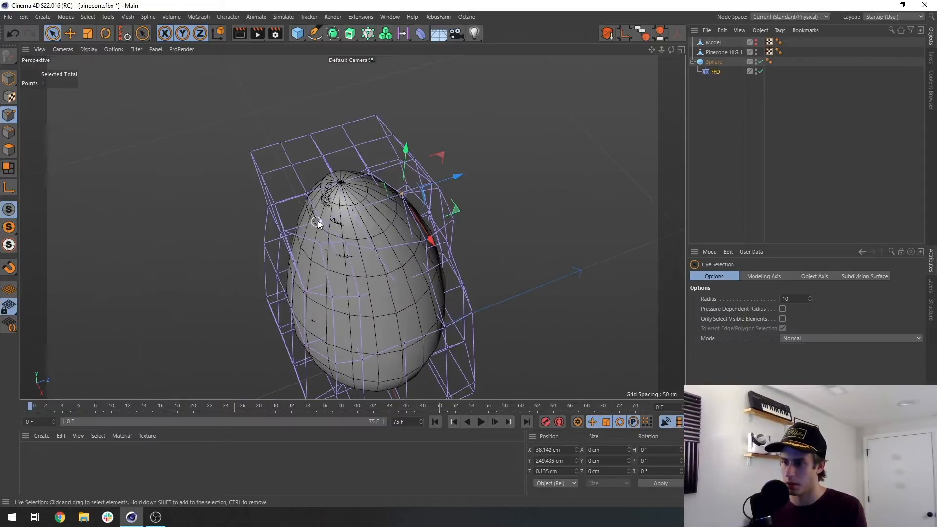
left_click(319, 220)
left_click_drag(318, 177, 403, 185)
Adjust top-row points on the +X and -Z sides, moving one -Z edge point to about X 30.1 cm, Z -97.0 cm.
left_click(365, 211)
left_click_drag(401, 249, 405, 253)
left_click(361, 251)
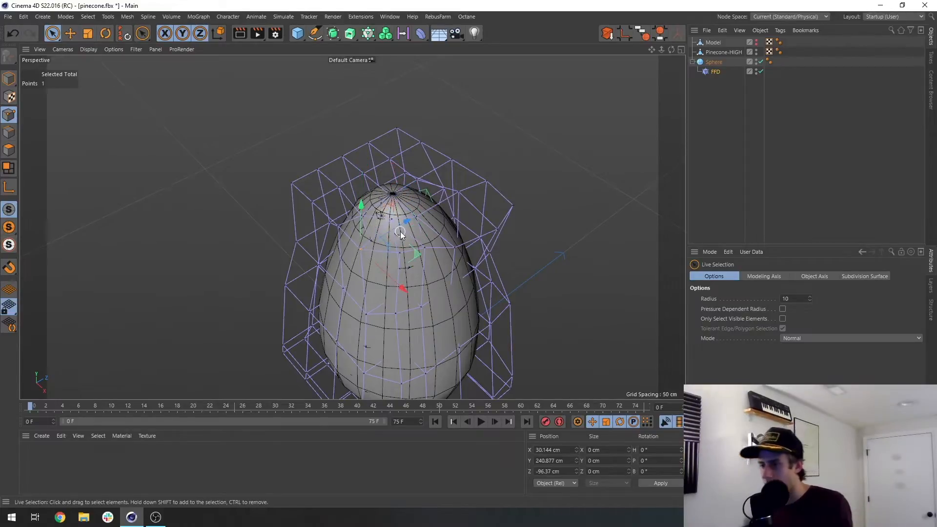
mouse_move(405, 221)
left_mouse_down()
mouse_move(399, 234)
mouse_move(402, 224)
left_mouse_up()
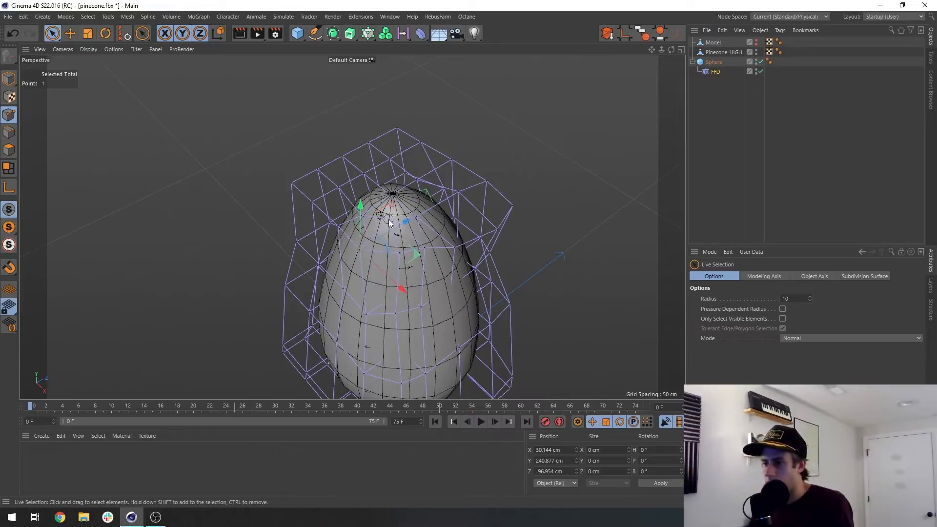
Raise two inner top-row points on the -Z side, the +X one to about Y 249.4 cm and the middle one to Y 246.1 cm.
left_click(391, 219)
left_click_drag(396, 168, 364, 164)
left_click(362, 215)
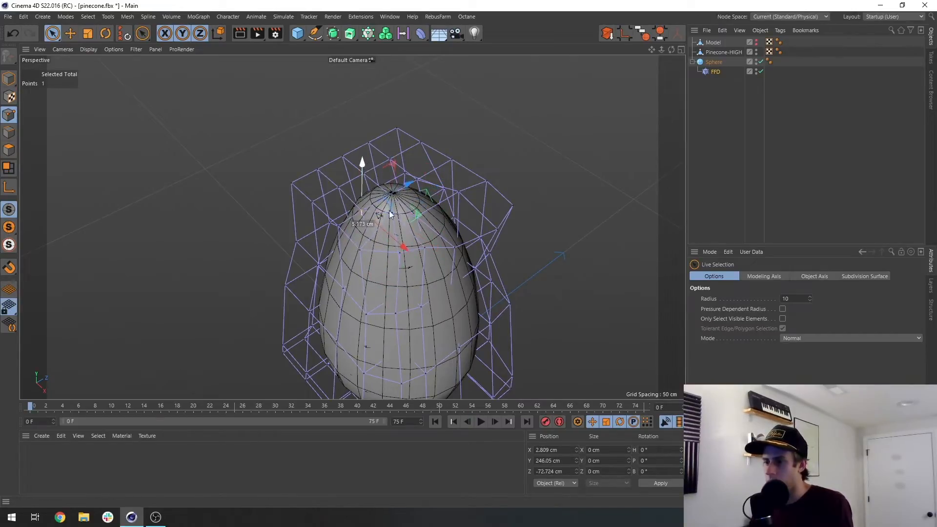
left_click_drag(375, 249, 508, 205, "alt")
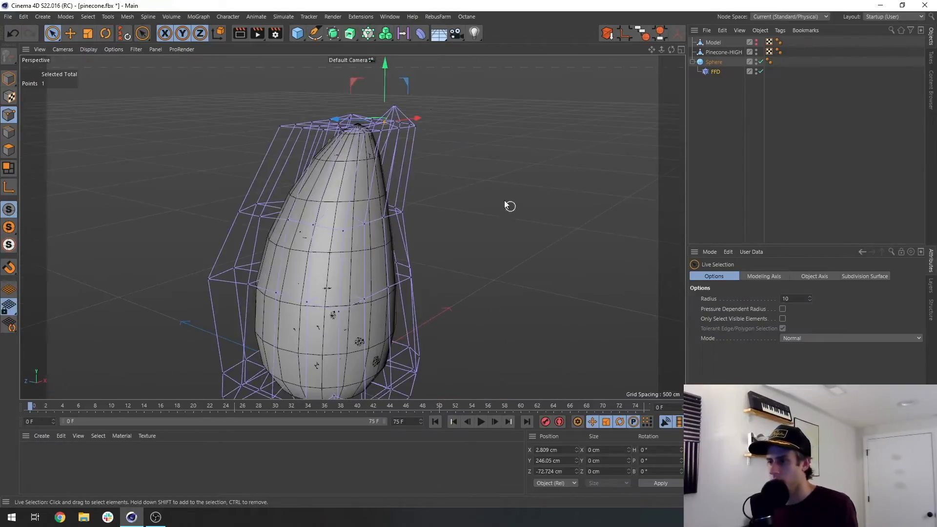
left_click(396, 105)
left_click_drag(385, 163, 343, 149, "alt")
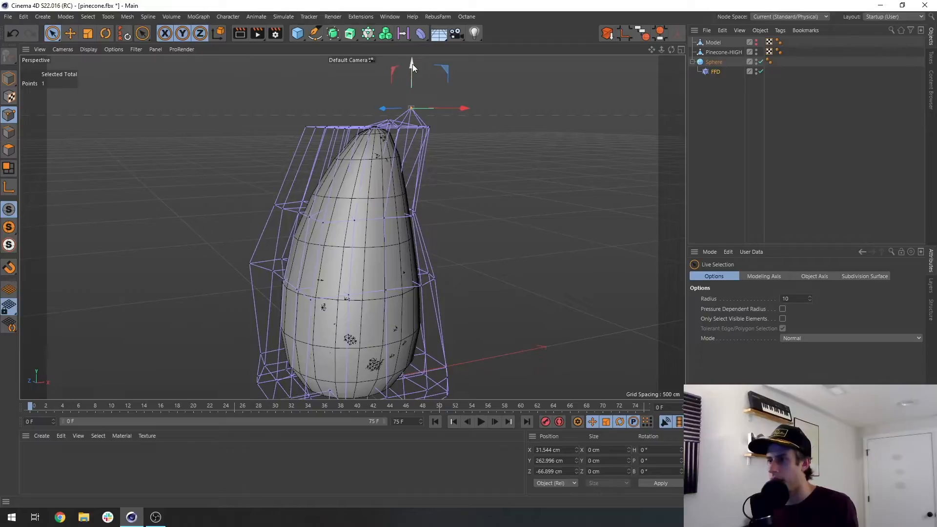
left_click_drag(412, 63, 414, 75)
Move the second row's outer -X points inward to about X -66.4 cm and its outer +X points inward to about X 35.8 cm.
middle_click_drag(337, 273, 373, 169, "alt")
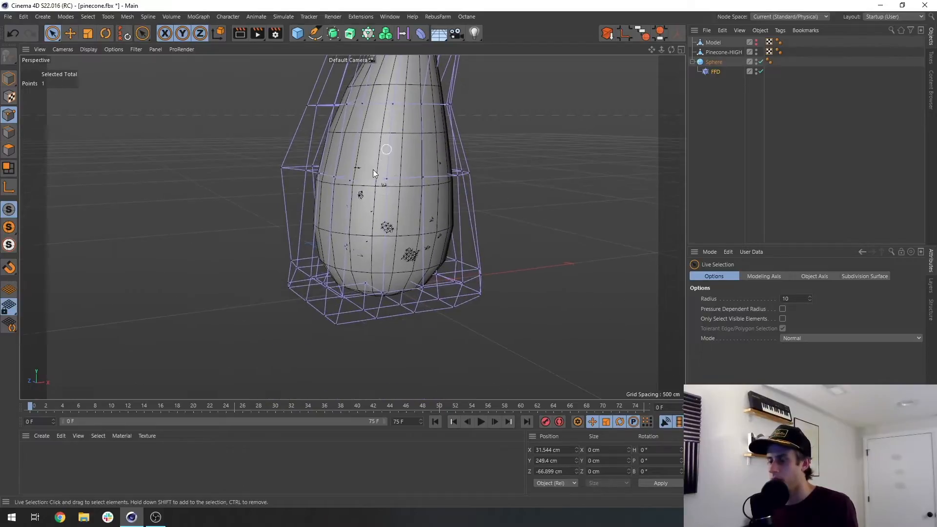
left_click_drag(373, 169, 356, 221, "alt")
middle_click(356, 221)
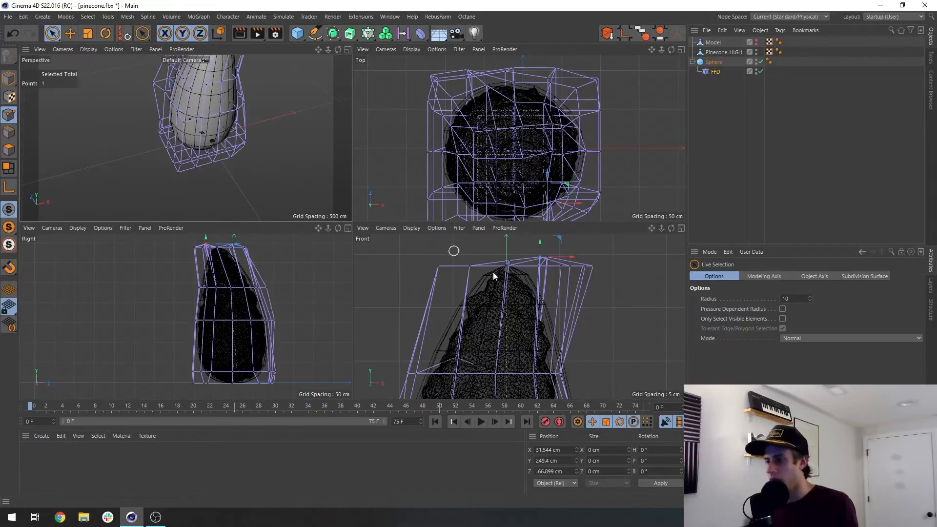
middle_click(493, 273)
scroll(375, 322, "down", 2)
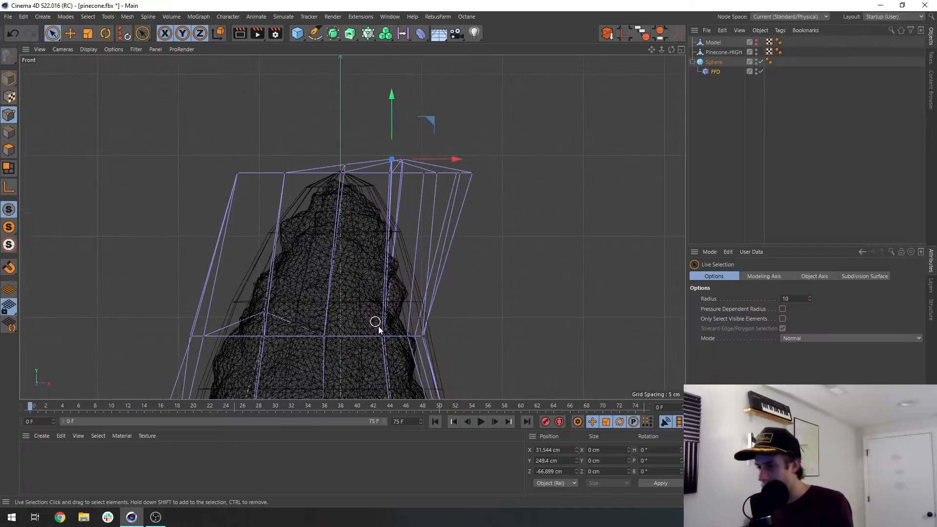
middle_click_drag(378, 326, 383, 218, "alt")
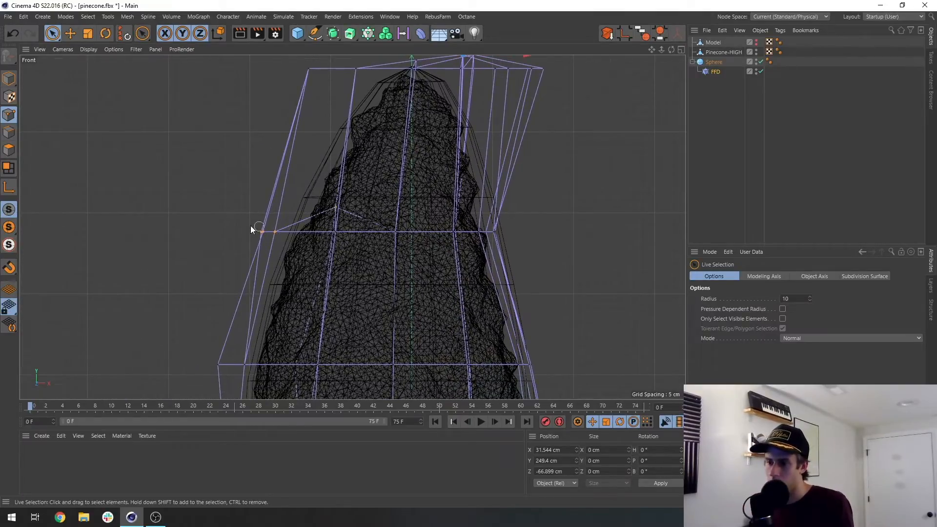
left_click_drag(362, 221, 368, 227)
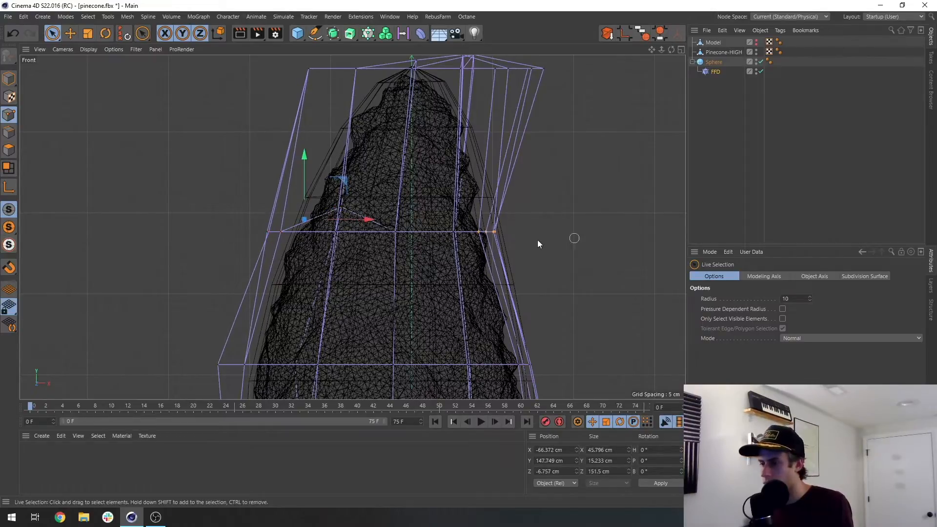
scroll(502, 243, "up", 4)
left_click_drag(550, 224, 526, 230)
Adjust the third row's outermost +X points to about X 69.8 cm and inspect the lower part of the cage.
middle_click_drag(512, 319, 498, 167, "alt")
left_click_drag(518, 274, 553, 282)
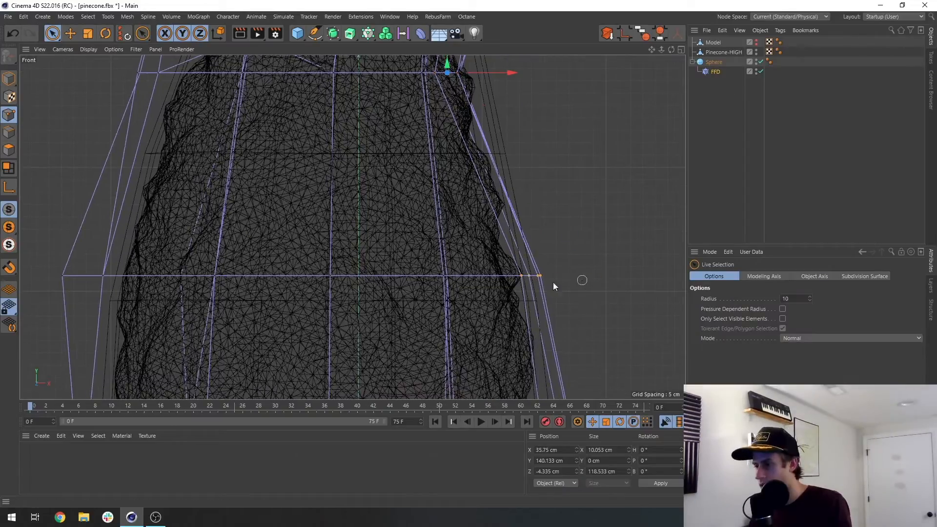
middle_click(553, 287)
left_click_drag(256, 96, 285, 177, "alt")
middle_click(569, 305)
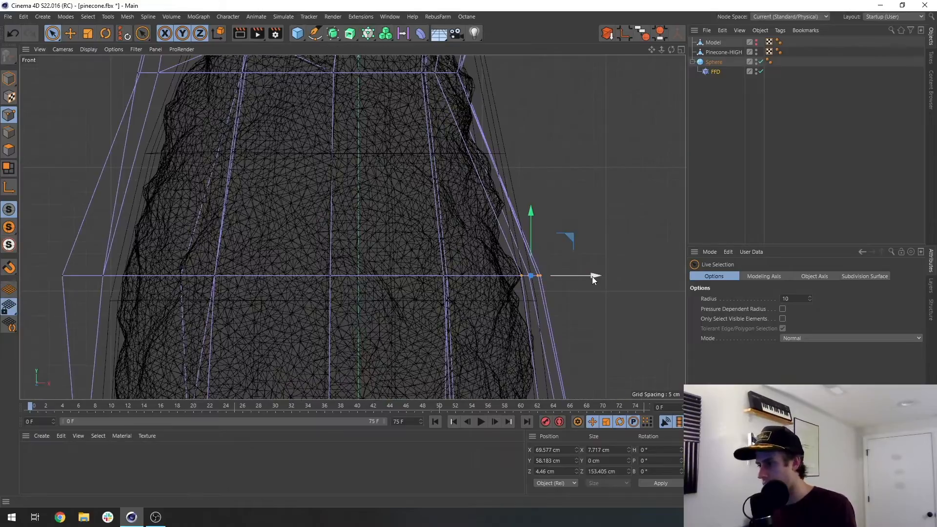
left_click_drag(592, 276, 594, 276)
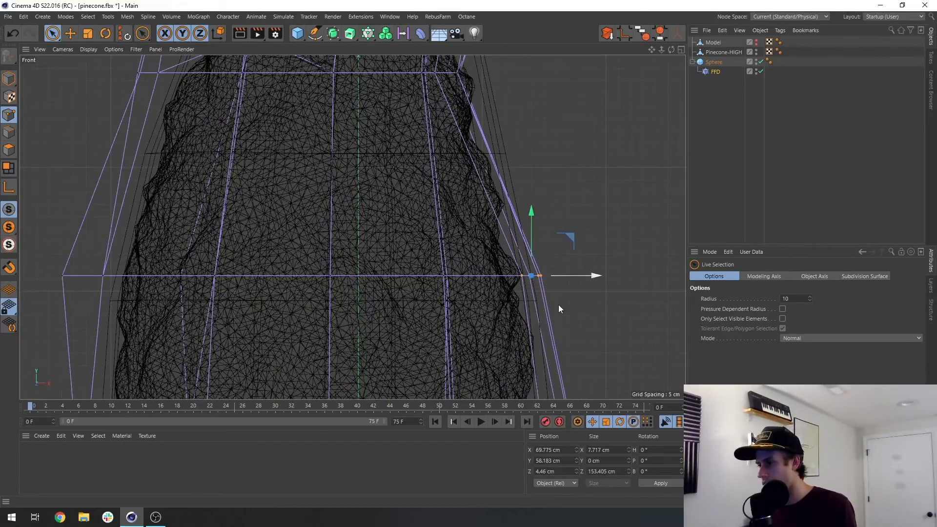
middle_click_drag(528, 397, 529, 237, "alt")
scroll(556, 325, "down", 3)
middle_click_drag(531, 279, 523, 227, "alt")
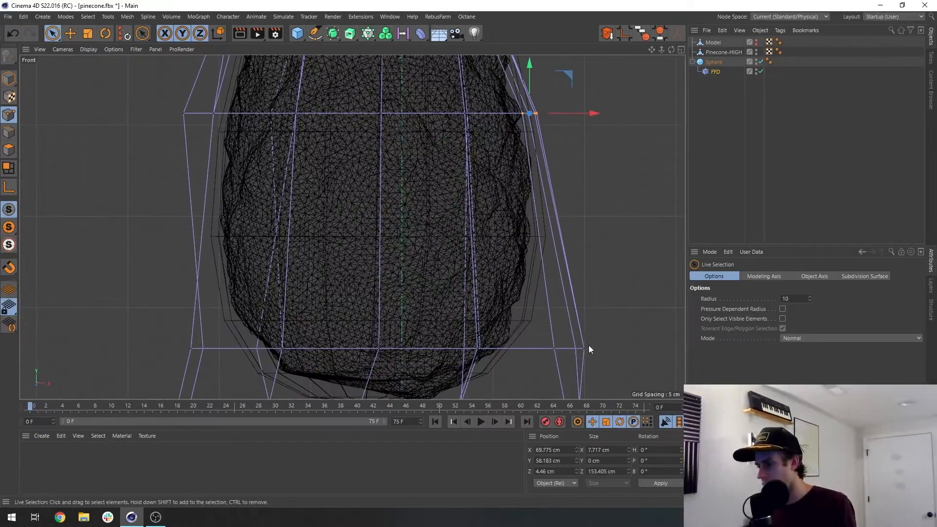
Move the fourth row's outer +X points inward to about X 81.8 cm and nudge its outer -X points inward.
left_click_drag(589, 348, 552, 350)
left_click_drag(625, 349, 605, 352)
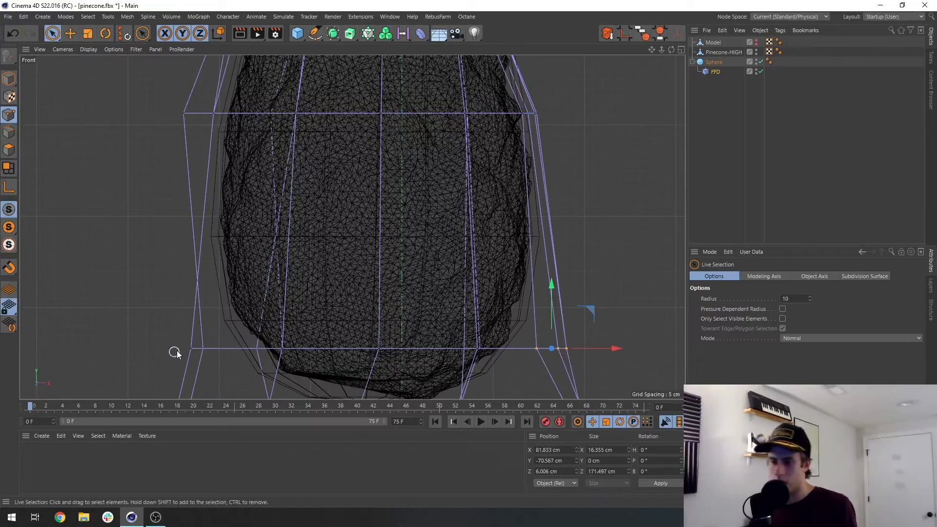
left_click_drag(211, 349, 265, 349)
Move the bottom row's outer -X points inward to about X -98.8 cm and raise the fourth row's outermost -X points.
middle_click_drag(294, 348, 341, 207, "alt")
left_click(230, 262)
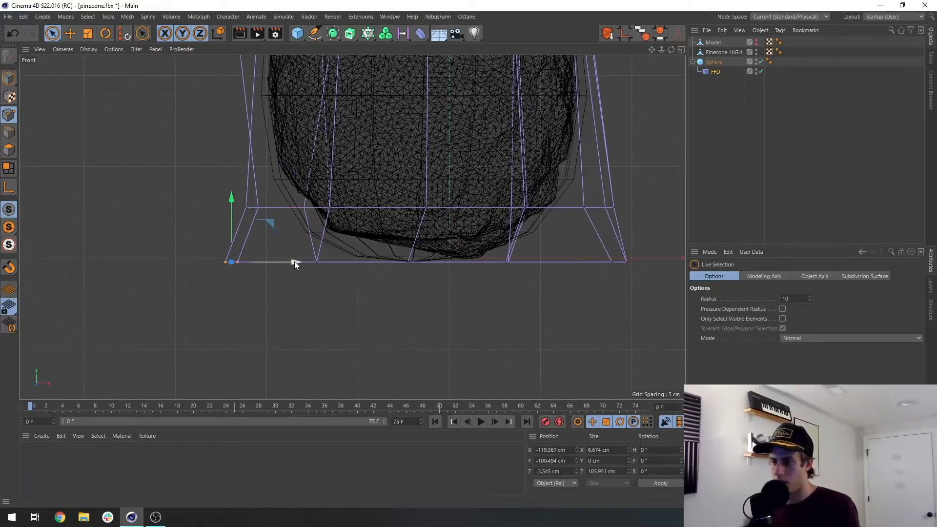
left_click_drag(295, 261, 328, 260)
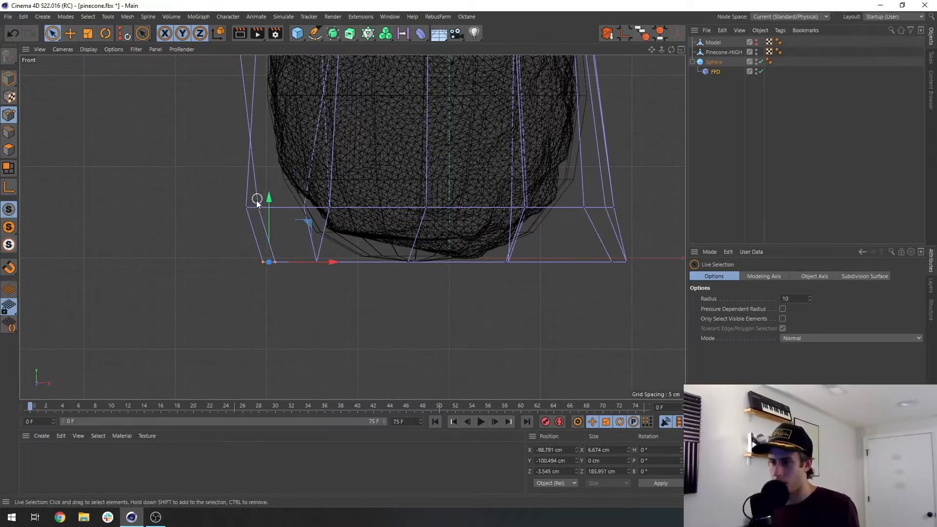
left_click(247, 208)
left_click_drag(251, 161, 277, 145)
Nudge the bottom row's inner -X points upward and shift its middle points toward +X under the pinecone's tip.
middle_click_drag(318, 113, 298, 182, "alt")
left_click(301, 326)
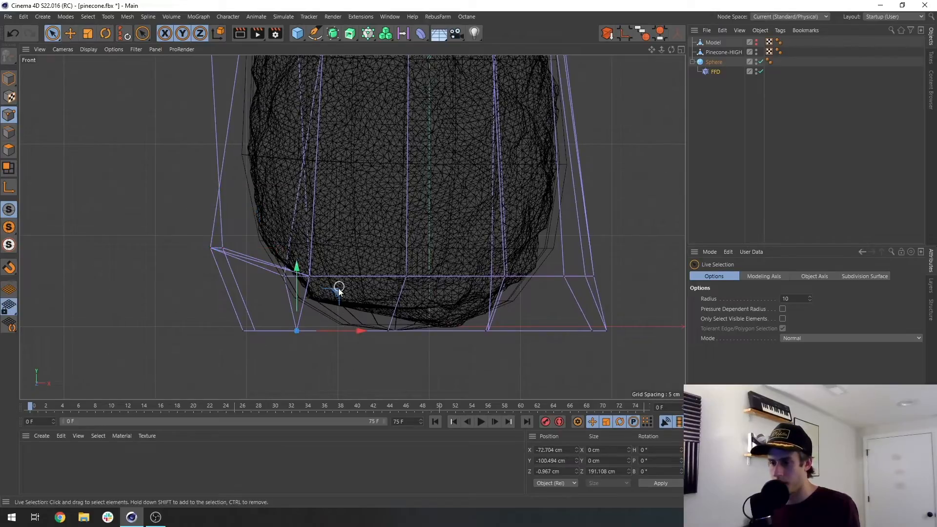
left_click(388, 331)
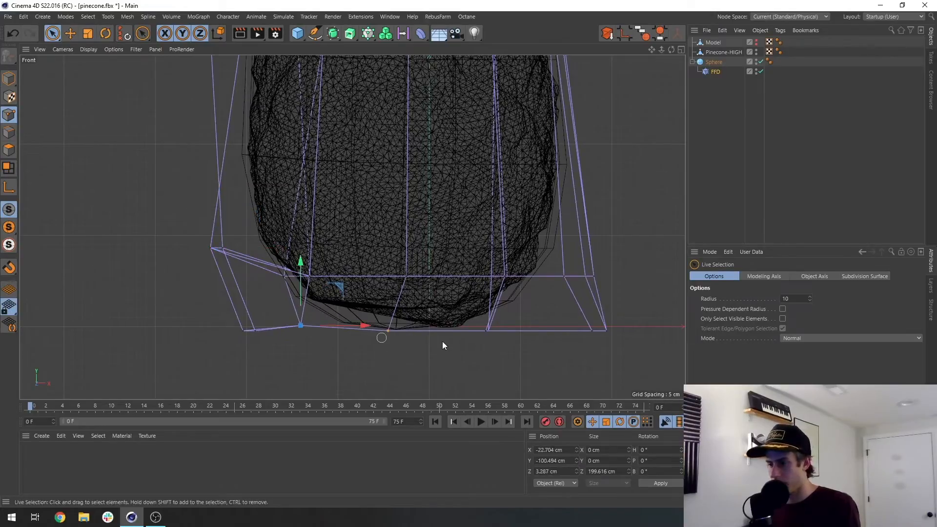
left_click_drag(428, 294, 493, 323)
Move the bottom row's inner +X points to about X 35 cm and its outermost +X points to about X 86.3 cm, Y -99.7 cm.
left_click(489, 330)
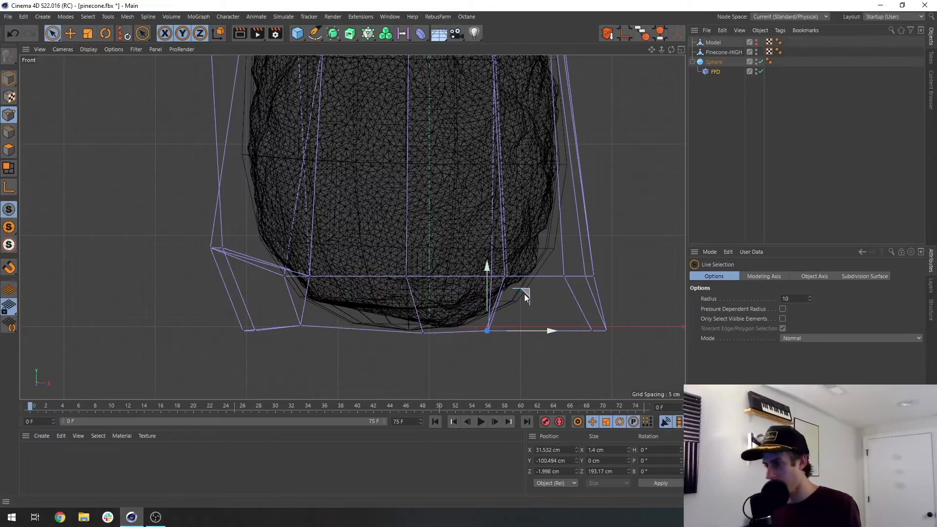
left_click_drag(524, 294, 532, 296)
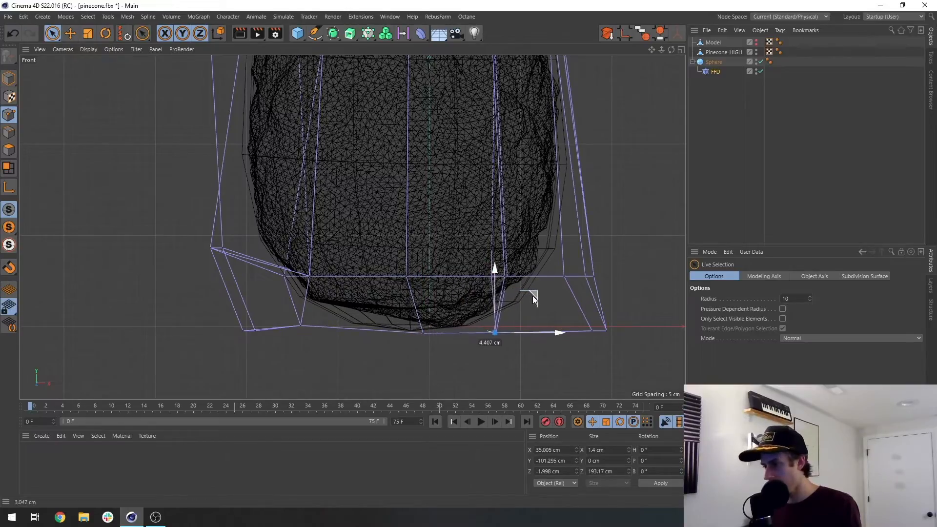
left_click(600, 331)
left_click_drag(640, 294, 627, 292)
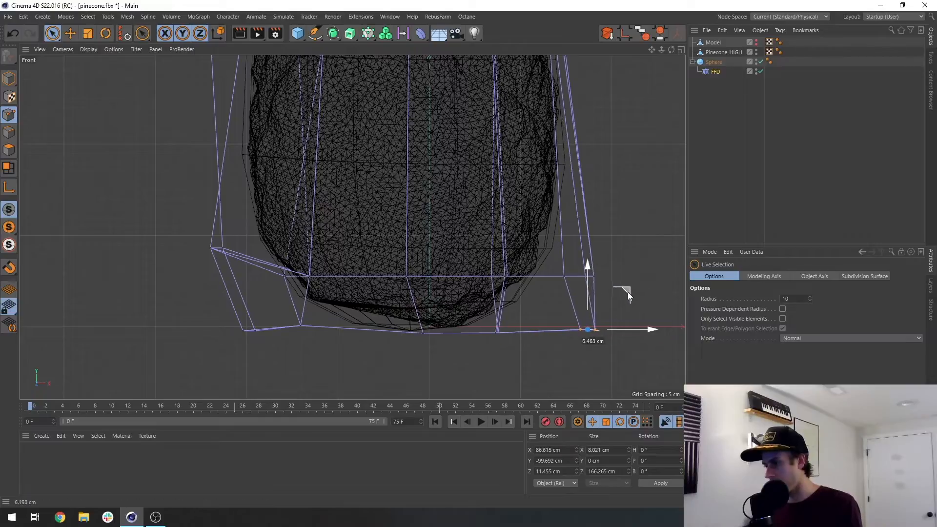
In perspective, pull three fourth-row cage points at the -X, -Z corner outward to about X -103.8 cm, Z -85.8 cm.
middle_click(254, 233)
middle_click(255, 237)
middle_click(424, 241)
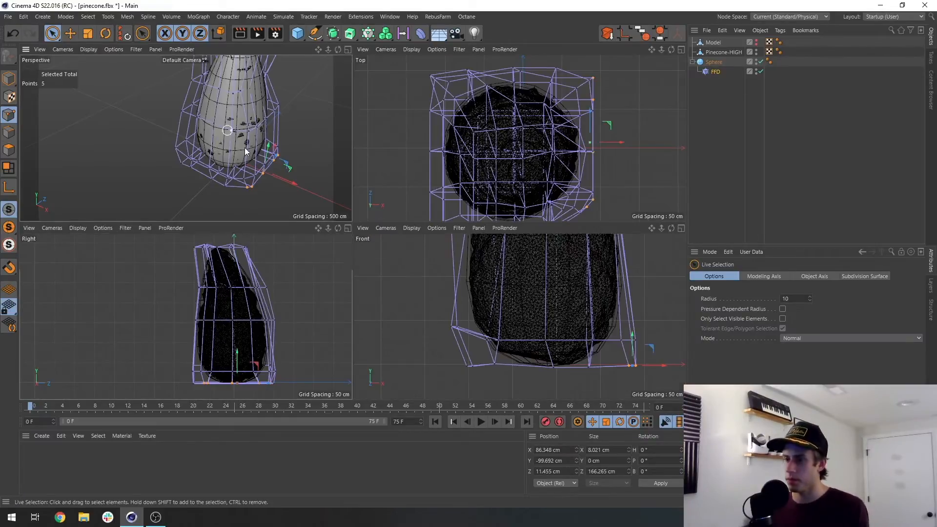
middle_click(245, 148)
left_click_drag(361, 185, 341, 207, "alt")
left_click_drag(327, 239, 339, 218, "alt")
left_click(322, 245)
left_click_drag(338, 218, 291, 237, "alt")
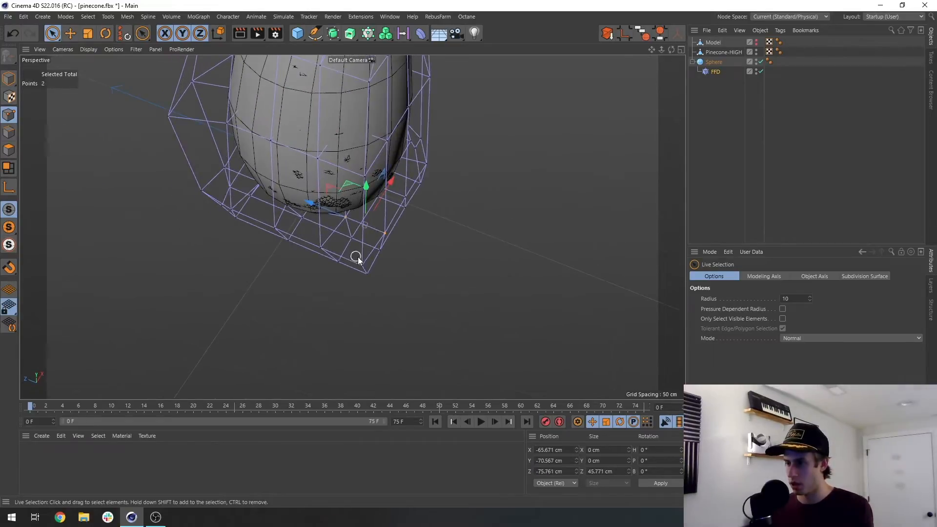
left_click(320, 247, "shift")
left_click_drag(336, 198, 339, 209)
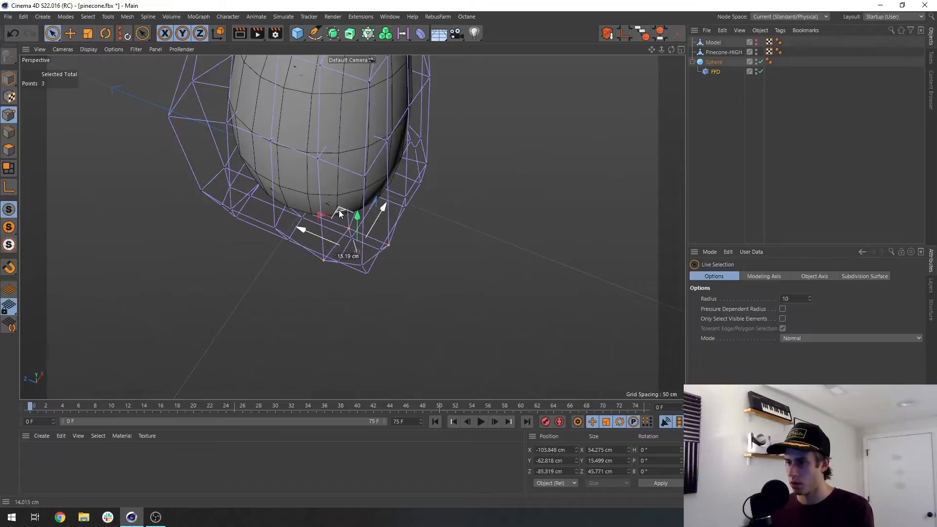
left_click(462, 218)
Inspect the fitted sphere from several angles for spots where the high-poly pinecone pokes through.
left_click_drag(347, 169, 382, 198, "alt")
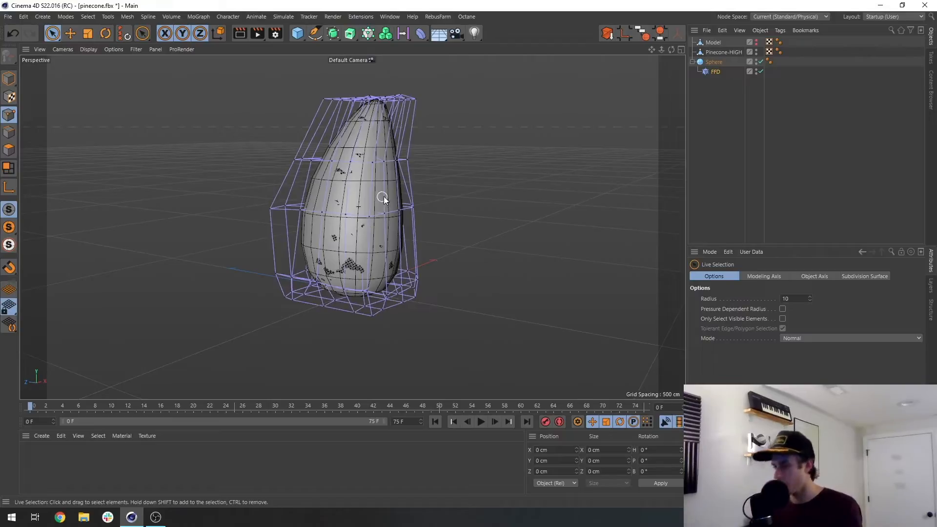
right_click_drag(349, 268, 486, 237, "alt")
left_click_drag(462, 229, 388, 225, "alt")
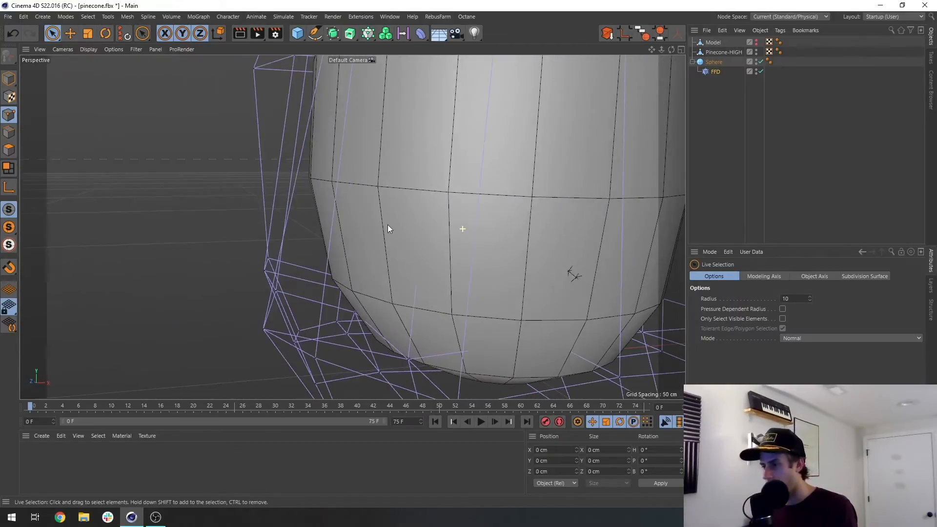
middle_click_drag(581, 282, 479, 253, "alt")
right_click_drag(479, 254, 373, 244, "alt")
left_click_drag(351, 226, 441, 190, "alt")
middle_click_drag(453, 122, 476, 201, "alt")
left_click_drag(461, 210, 547, 291, "alt")
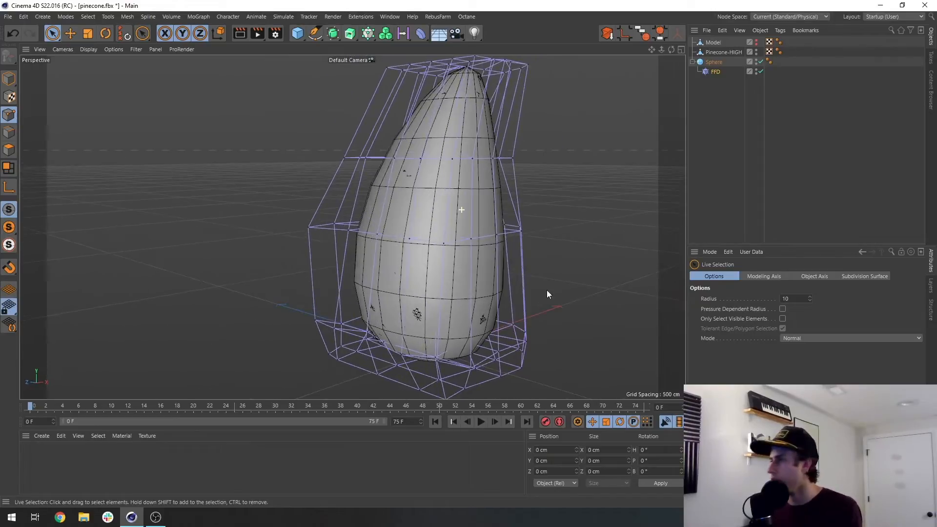
Rename the Sphere object to Cage and place it above Pinecone-HIGH in the object hierarchy.
double_click(715, 63)
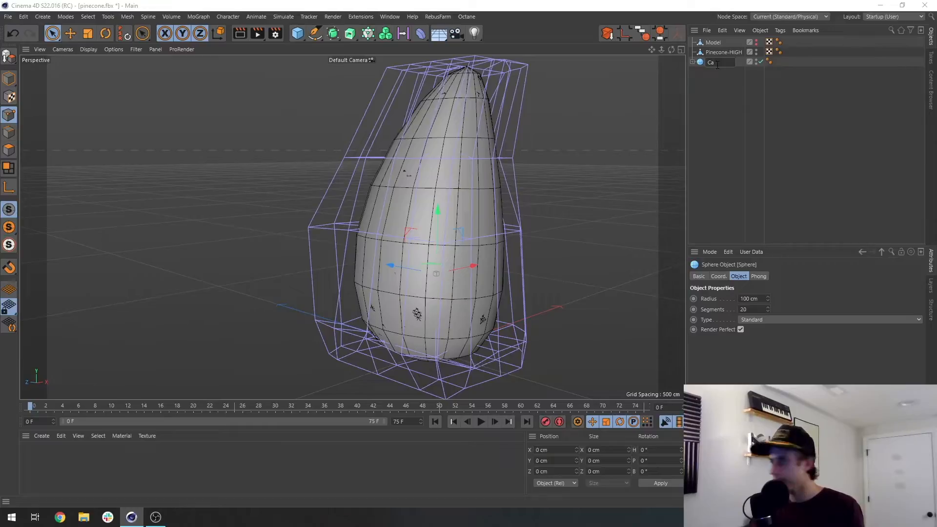
type("Cage")
key("Return")
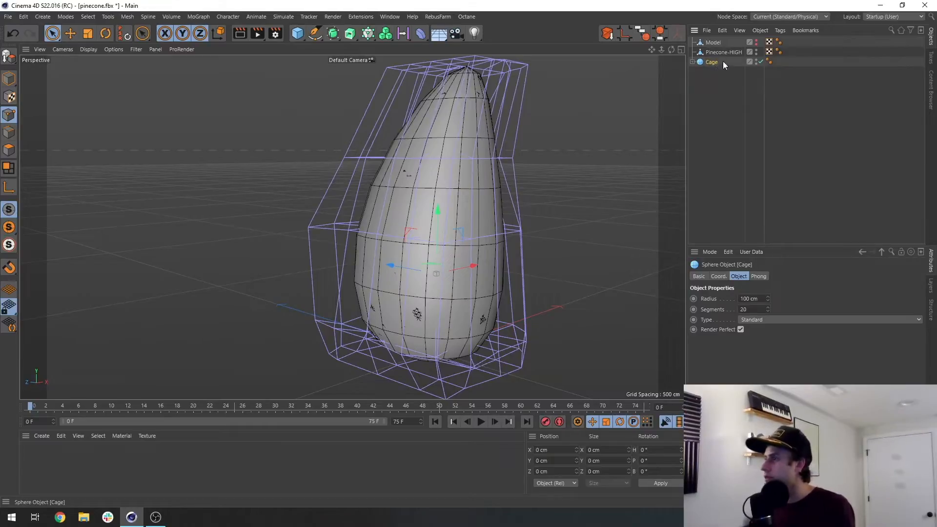
left_click_drag(715, 61, 721, 49)
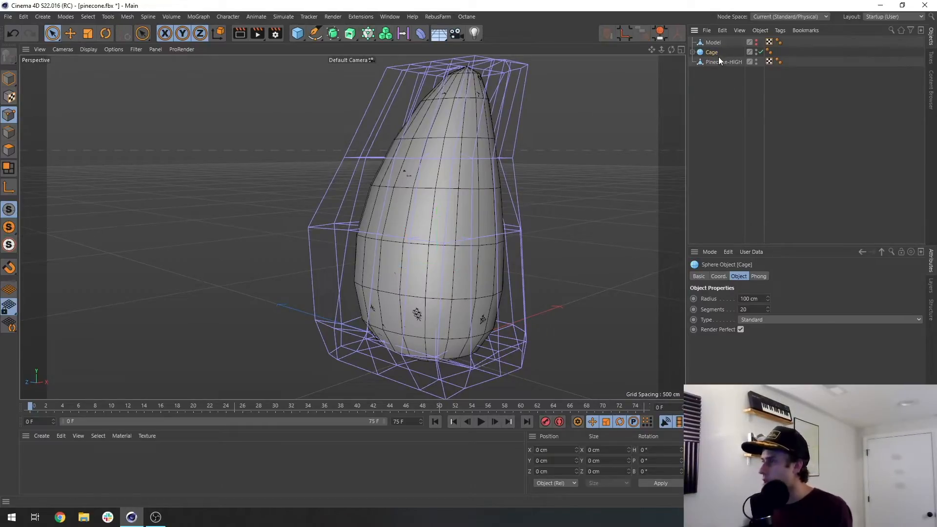
Create a separate polygon object from Cage's current deformed state and hide the original Cage sphere.
left_click(714, 51)
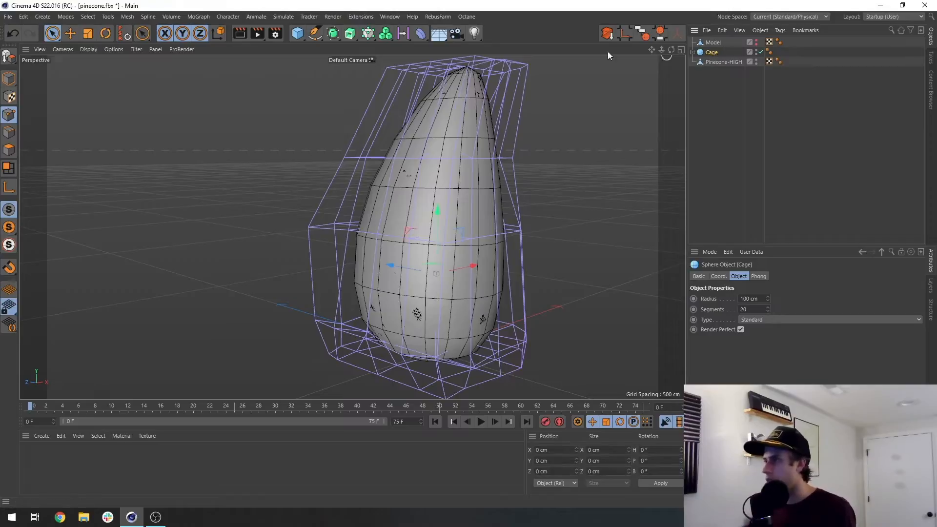
left_click(609, 34)
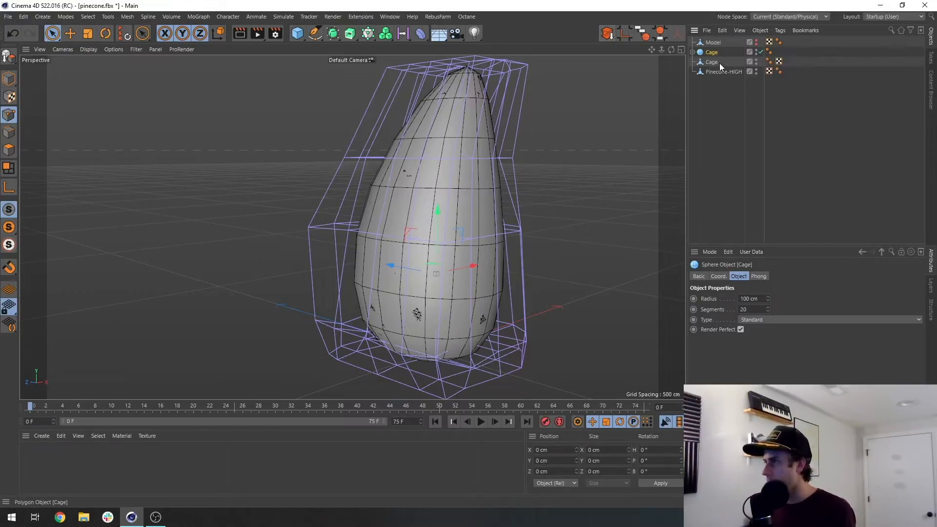
left_click(757, 50)
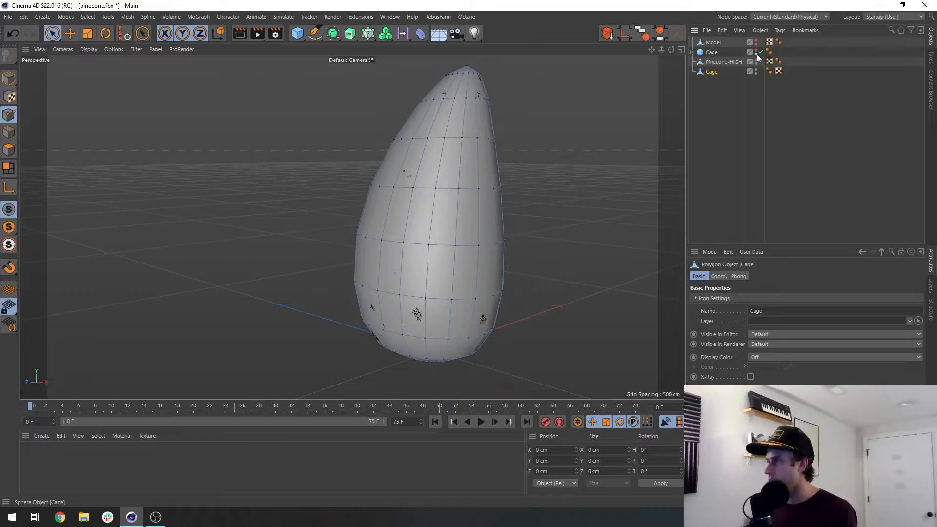
Rename the polygon version of Cage to Pinecone-Cage.
left_click(725, 71)
left_click(711, 71)
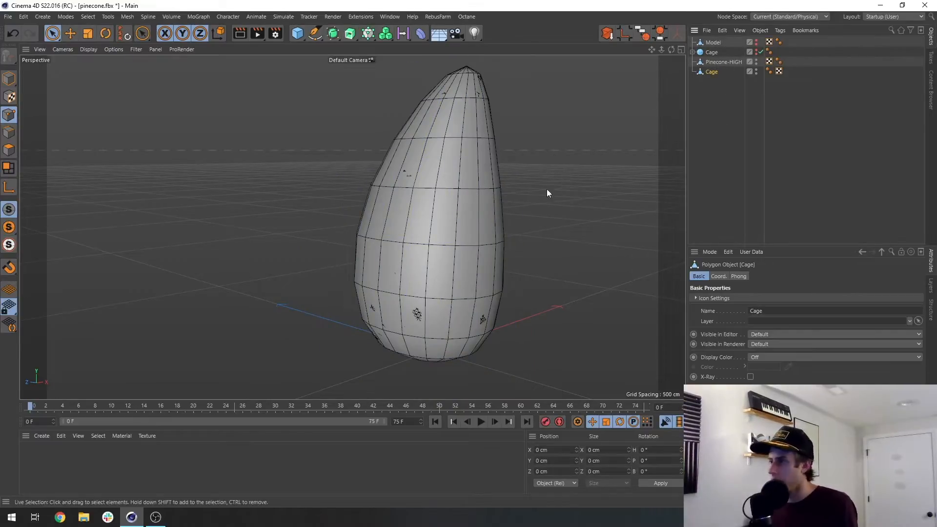
double_click(712, 72)
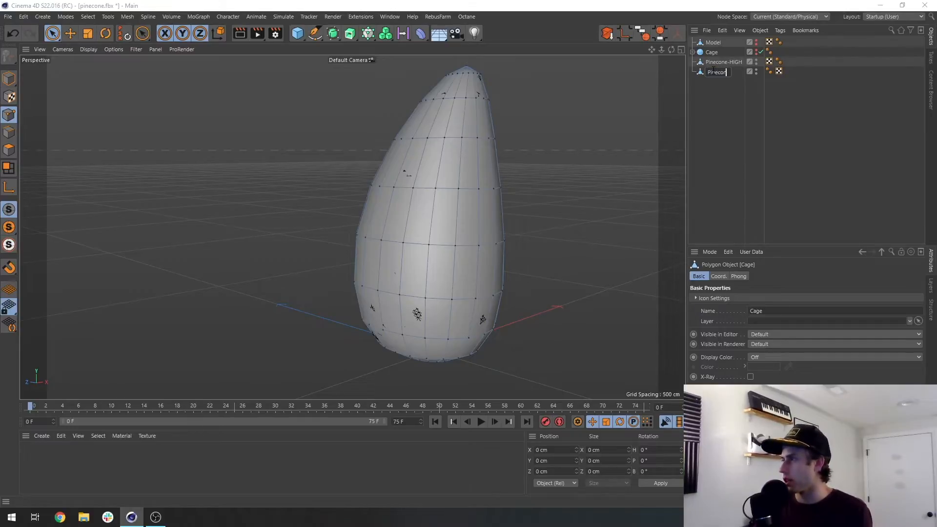
type("Pinecone-Ca")
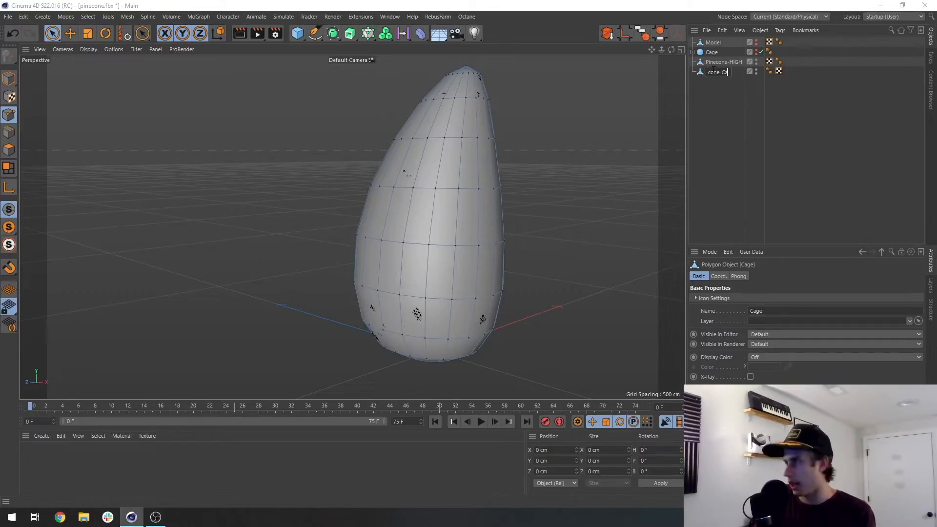
type("ge")
key("Return")
left_click(607, 194)
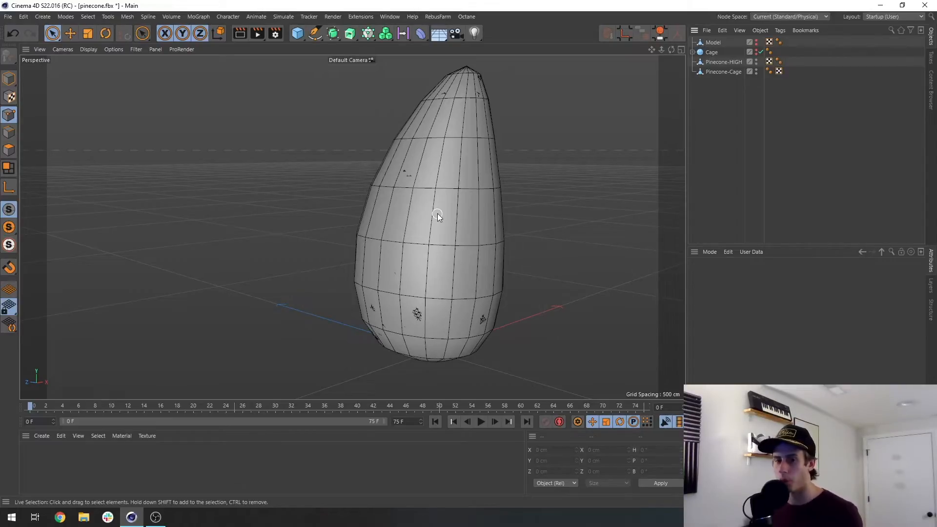
Duplicate Pinecone-Cage and rename the copy Pinecone-LOW.
left_click(724, 71)
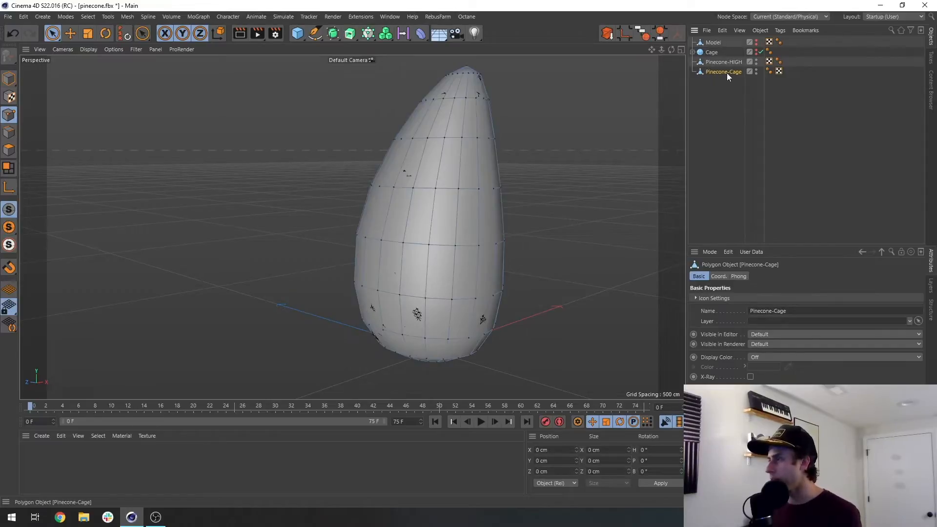
left_click_drag(724, 84, 727, 86, "ctrl")
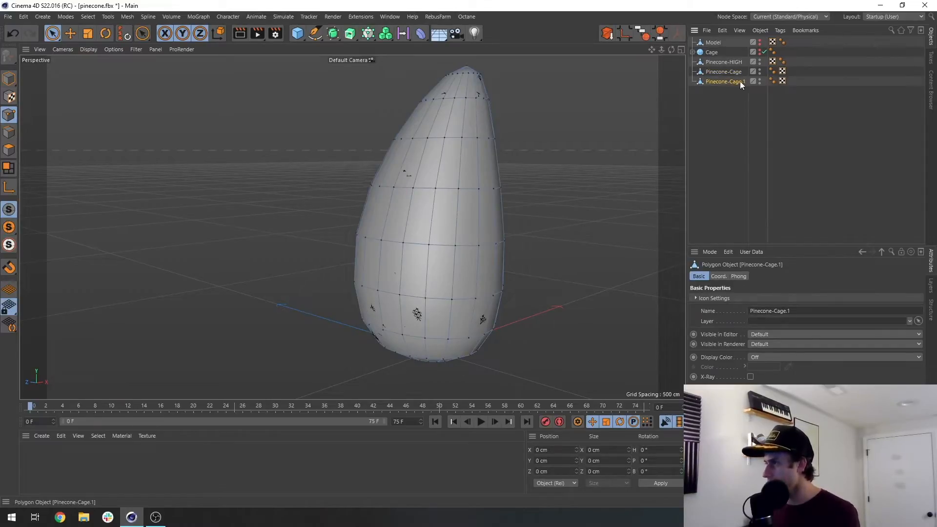
double_click(742, 82)
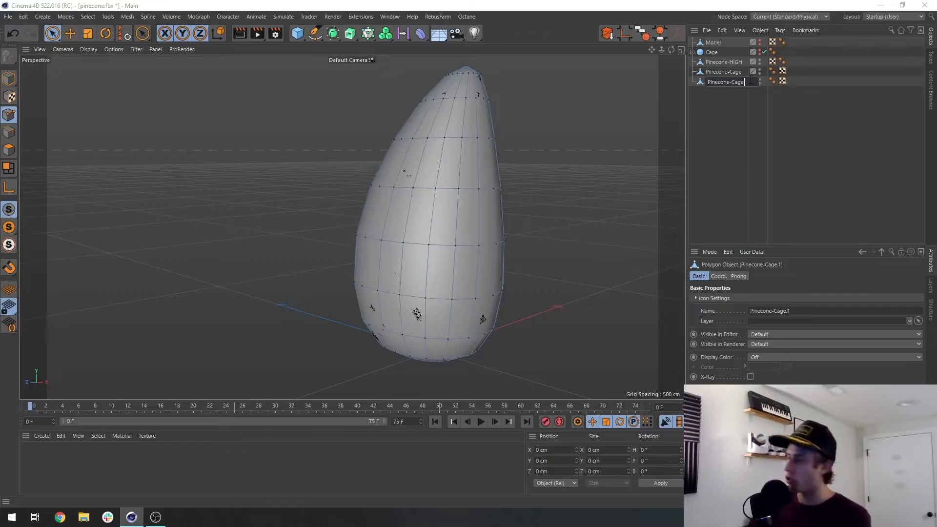
type("Pinecone-")
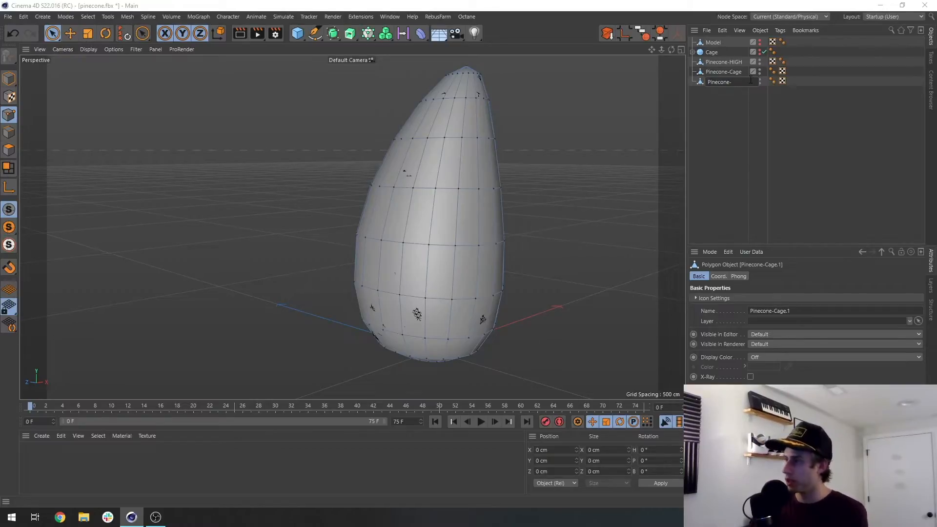
type("LOW")
key("Return")
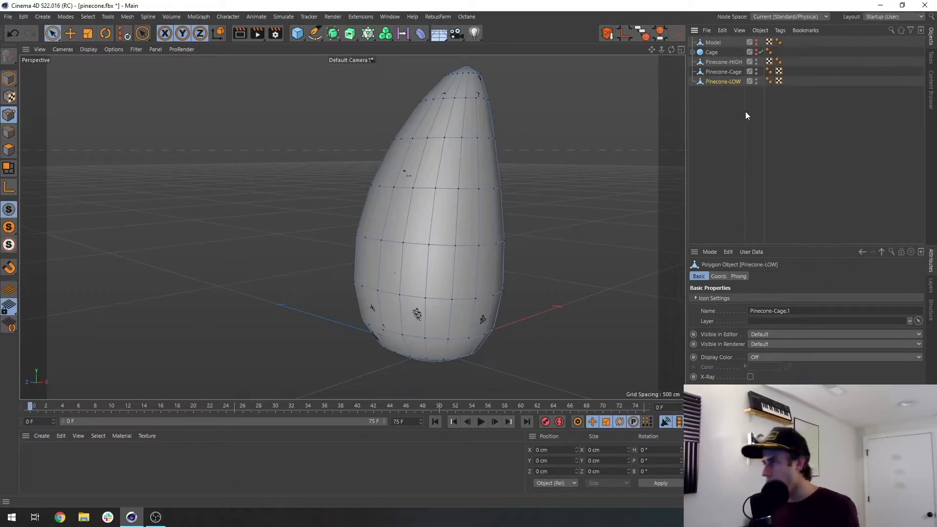
Select all polygons of Pinecone-LOW and shrink them slightly with Normal Scale to about 98.2%.
left_click(9, 78)
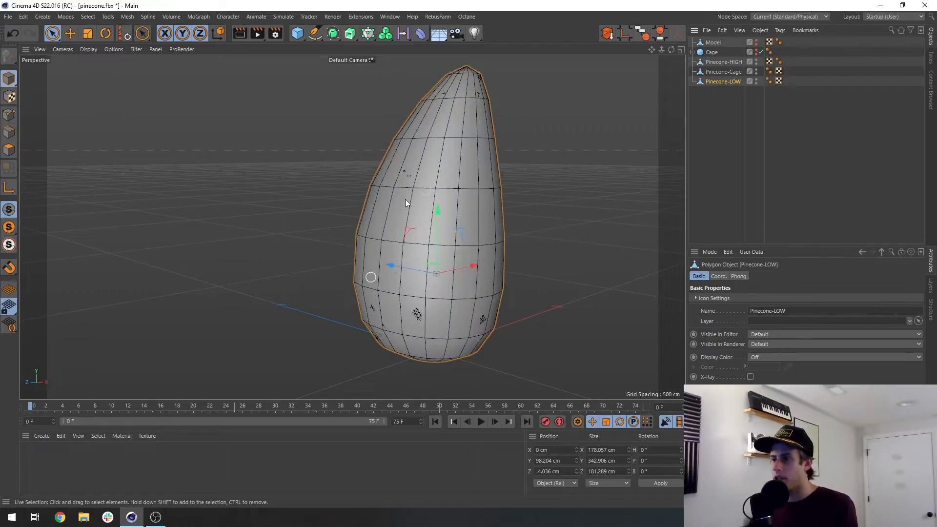
left_click_drag(456, 205, 521, 165, "alt")
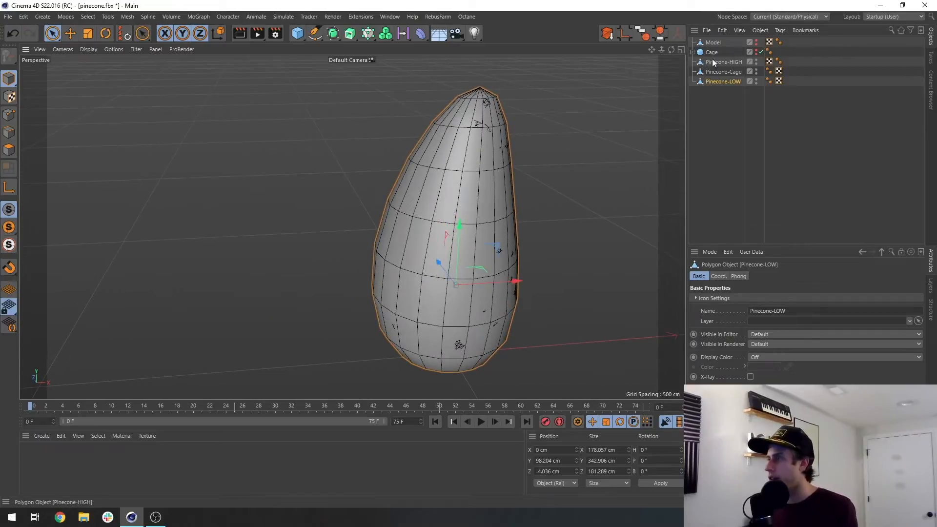
left_click(9, 149)
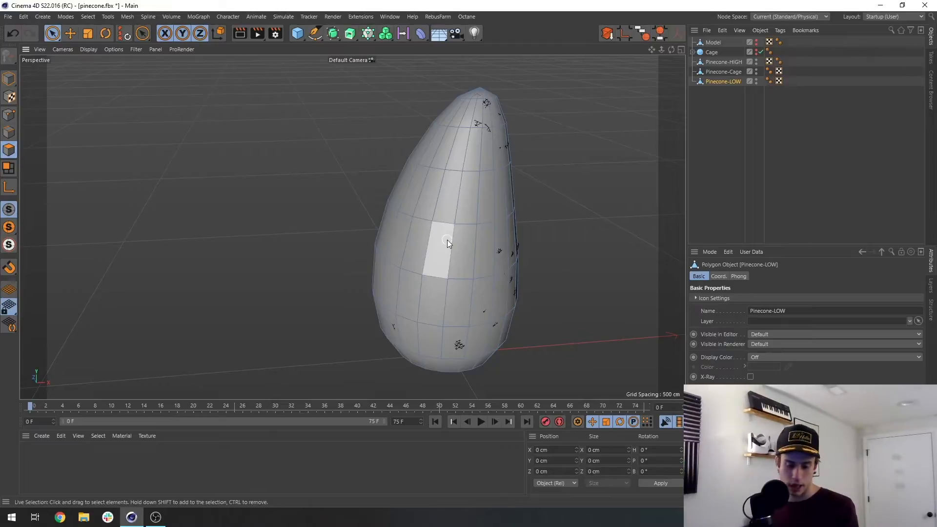
key("ctrl+a")
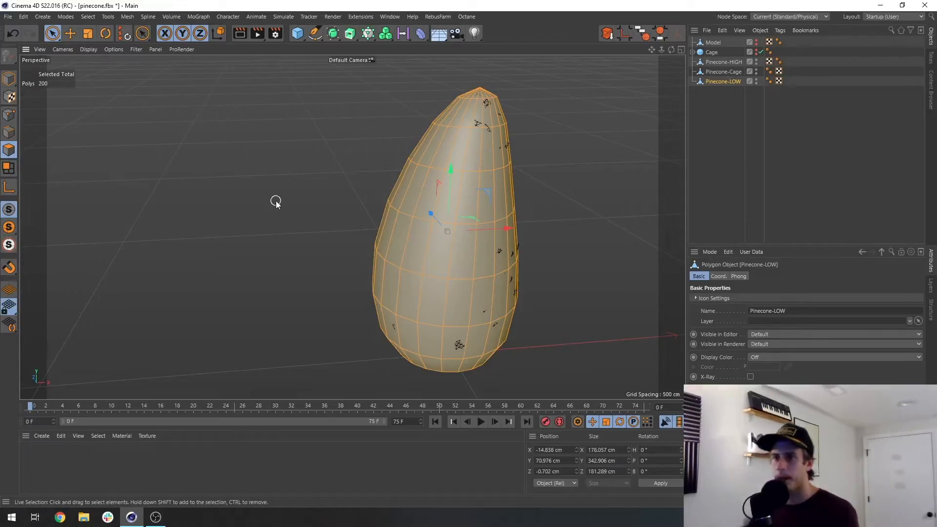
left_click(128, 17)
mouse_move(158, 101)
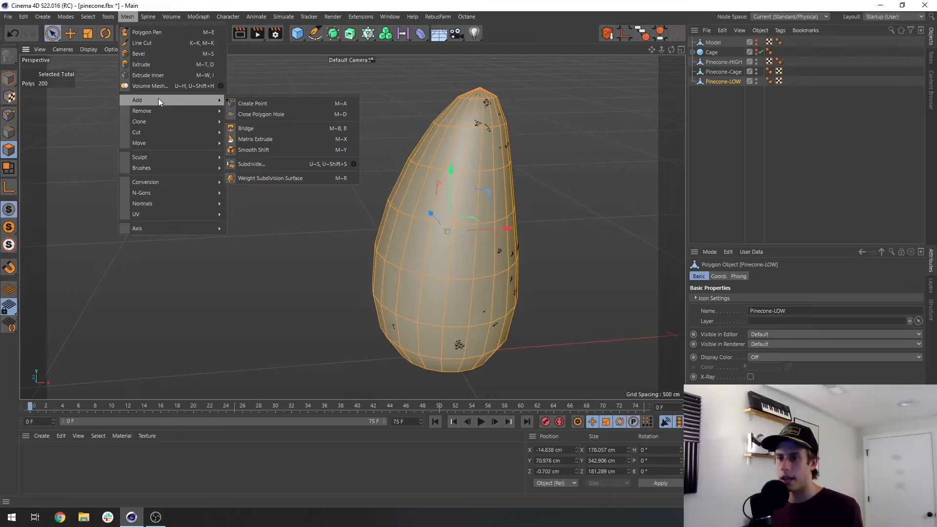
mouse_move(156, 142)
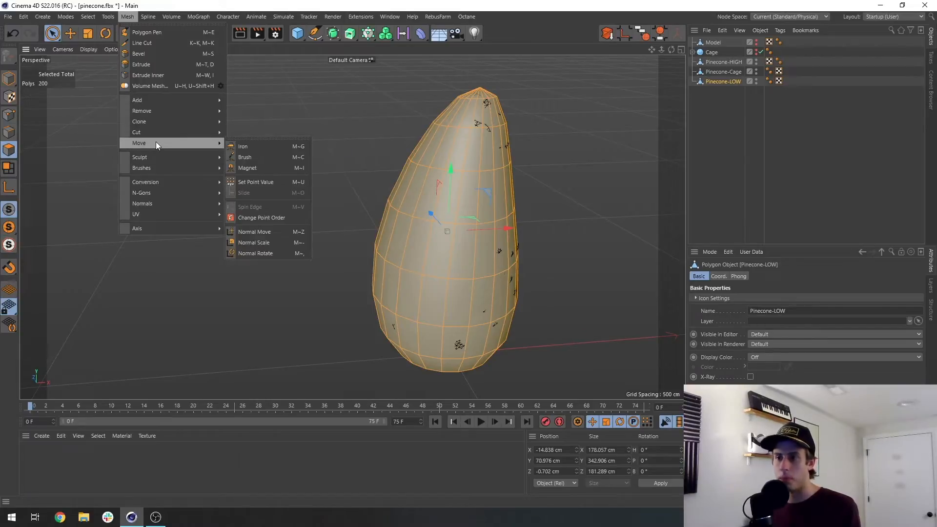
left_click(252, 243)
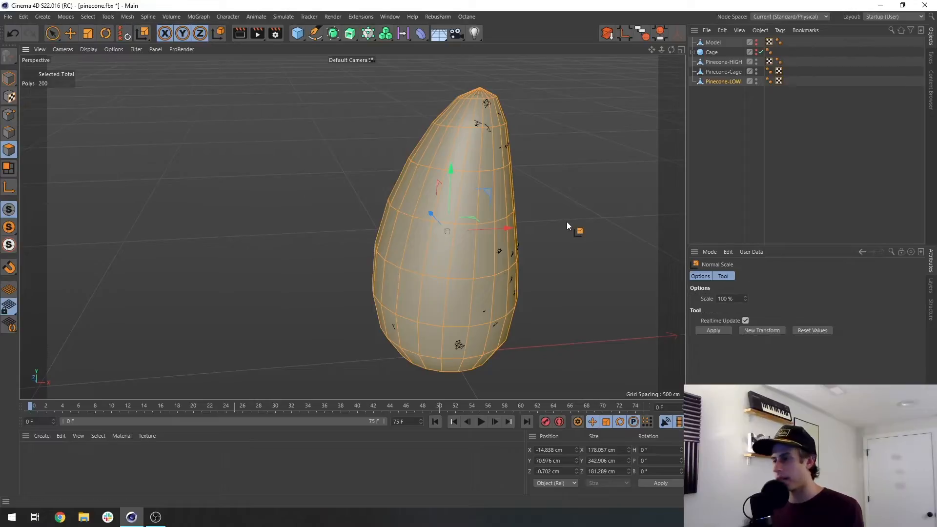
left_click_drag(566, 221, 561, 221)
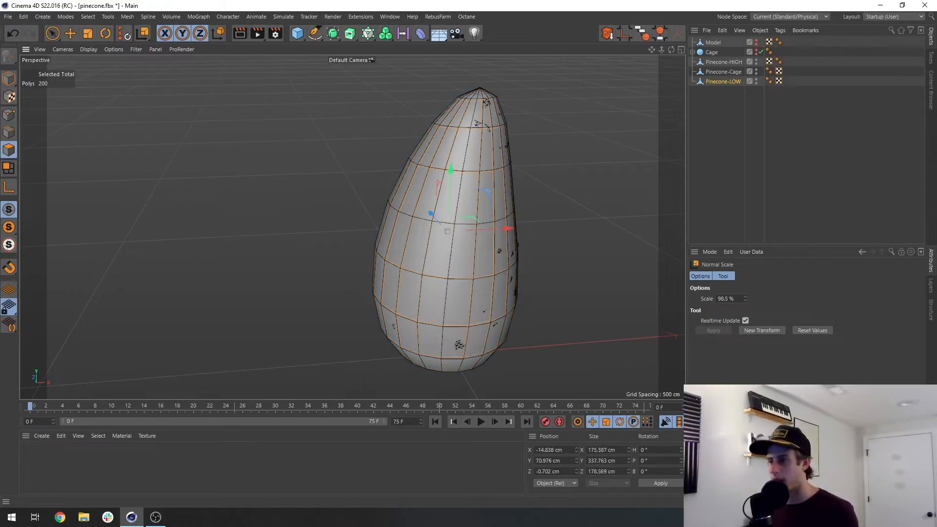
Hide Pinecone-Cage and shrink the selected Pinecone-LOW polygons further with Normal Scale to about 83.5%.
left_click(756, 72)
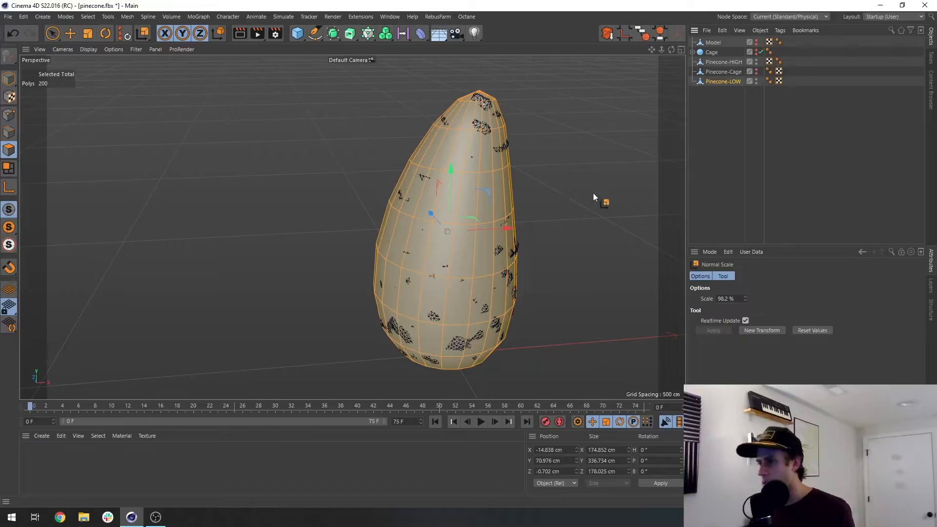
left_click_drag(567, 220, 562, 219)
left_click_drag(447, 230, 444, 217)
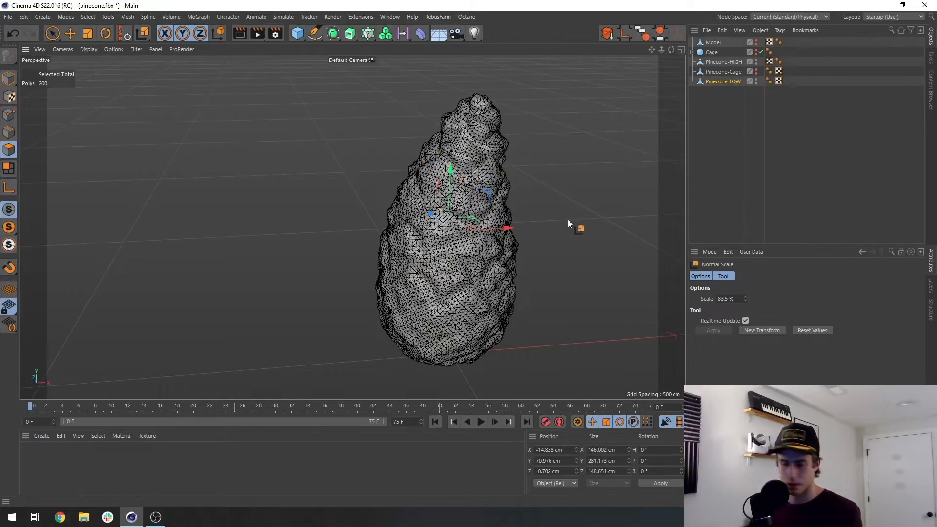
Stretch the Pinecone-LOW polygons vertically to about 317.6 cm, matching the high-poly scan's height in the Right view.
middle_click(446, 281)
middle_click(315, 322)
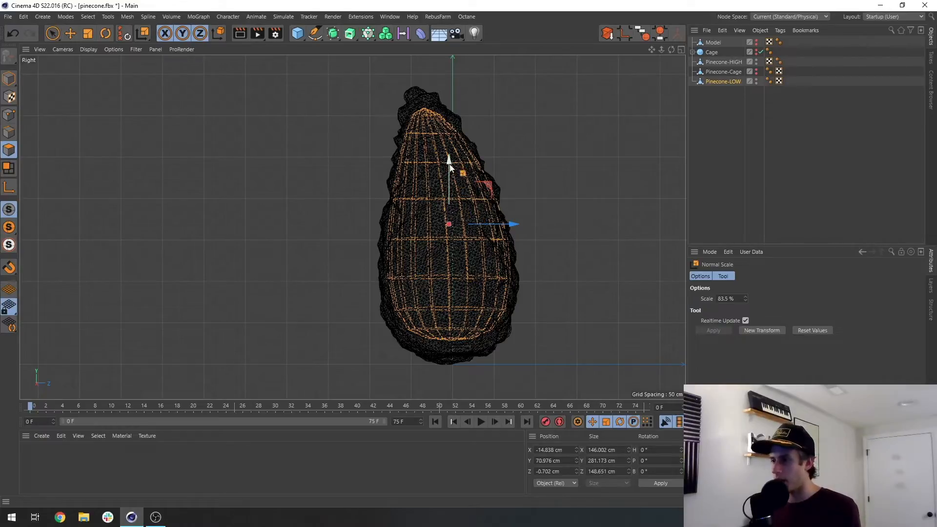
key("t")
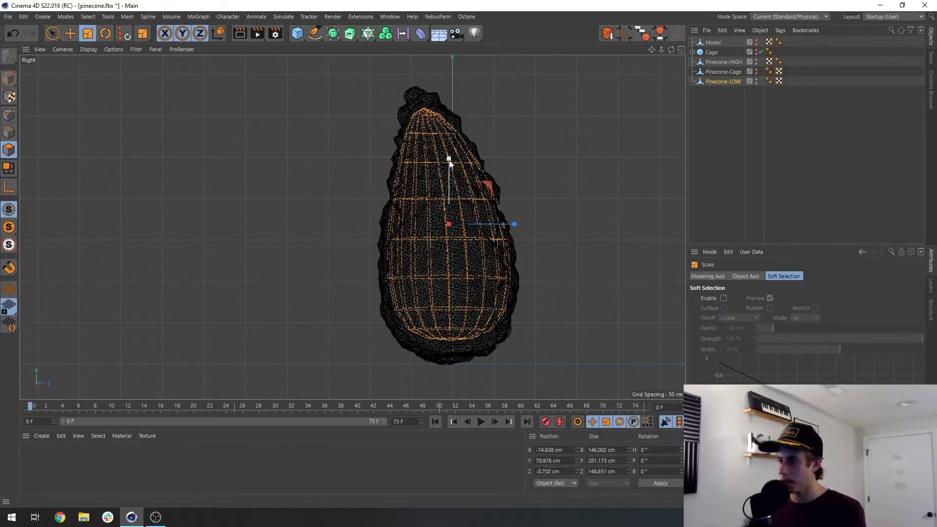
left_click_drag(449, 162, 443, 151)
key("e")
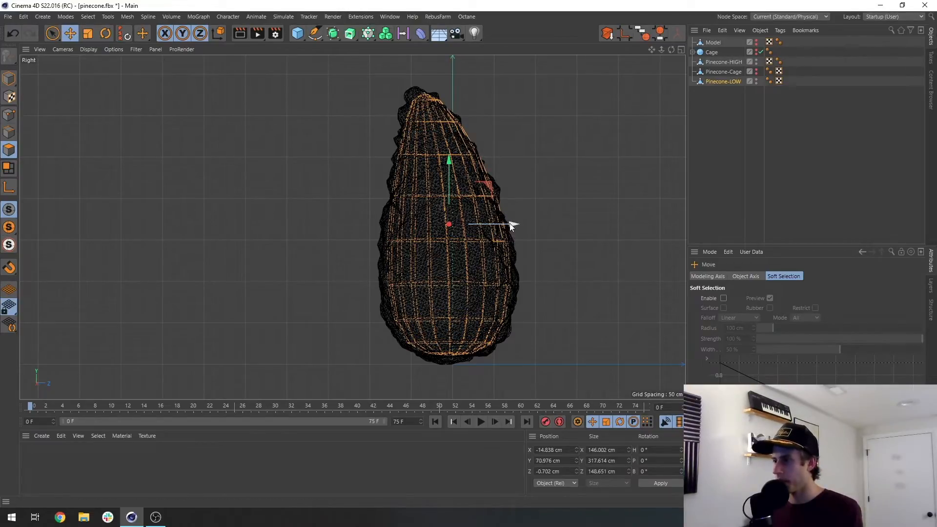
Examine from the Front, Perspective and Top views how Pinecone-LOW fits inside the high-poly scan.
middle_click(410, 223)
middle_click(568, 301)
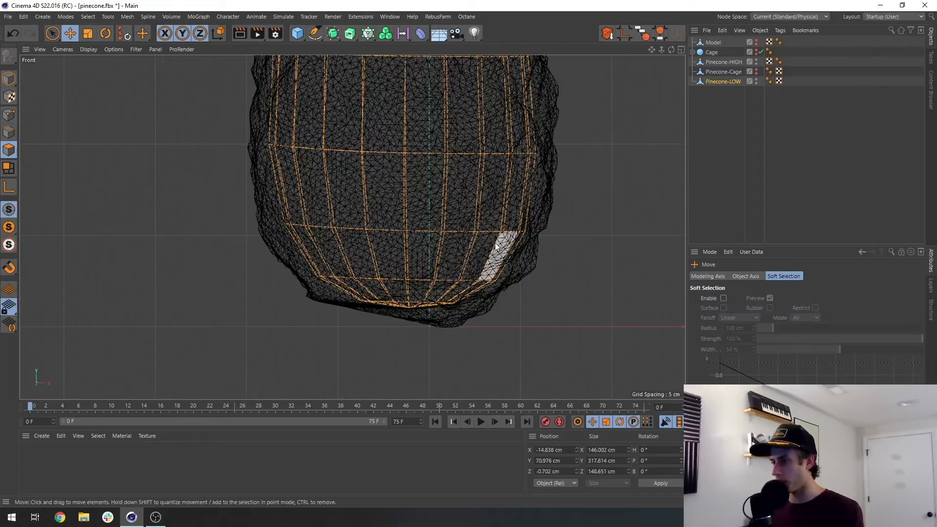
scroll(507, 239, "down", 5)
middle_click_drag(509, 161, 502, 226, "alt")
key("t")
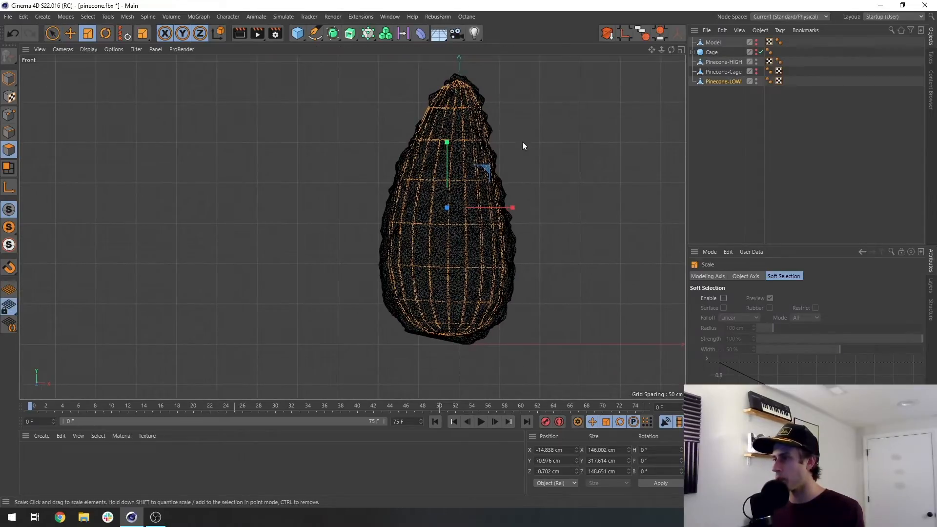
middle_click(542, 190)
middle_click(256, 157)
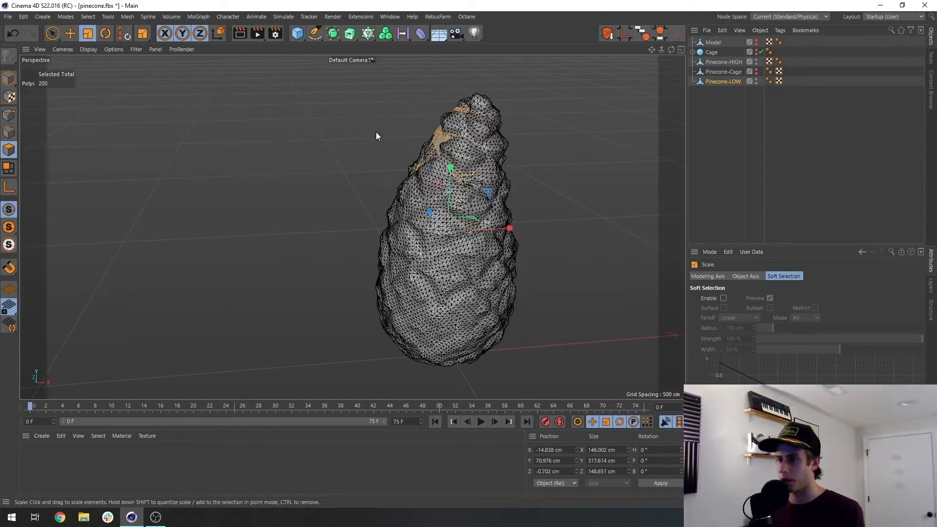
left_click_drag(490, 160, 498, 153, "alt")
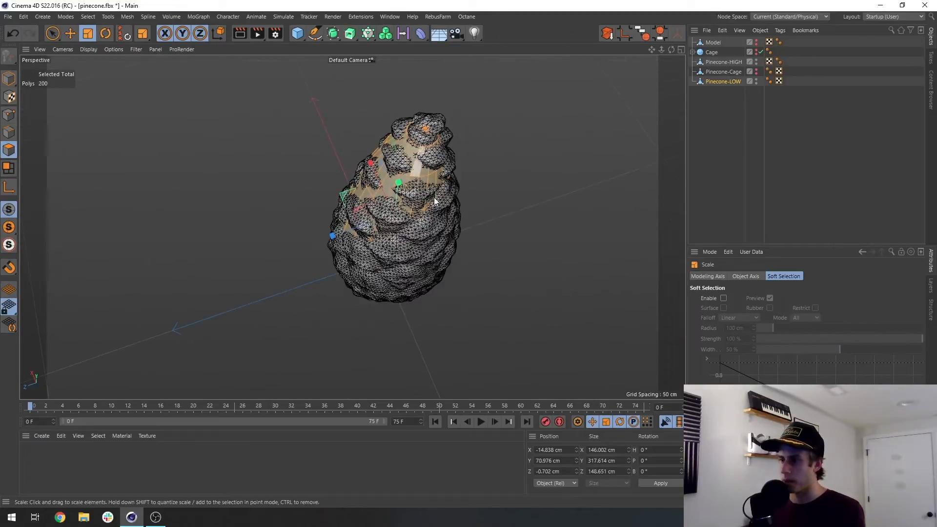
left_click_drag(395, 197, 385, 227, "alt")
key("e")
middle_click(426, 166)
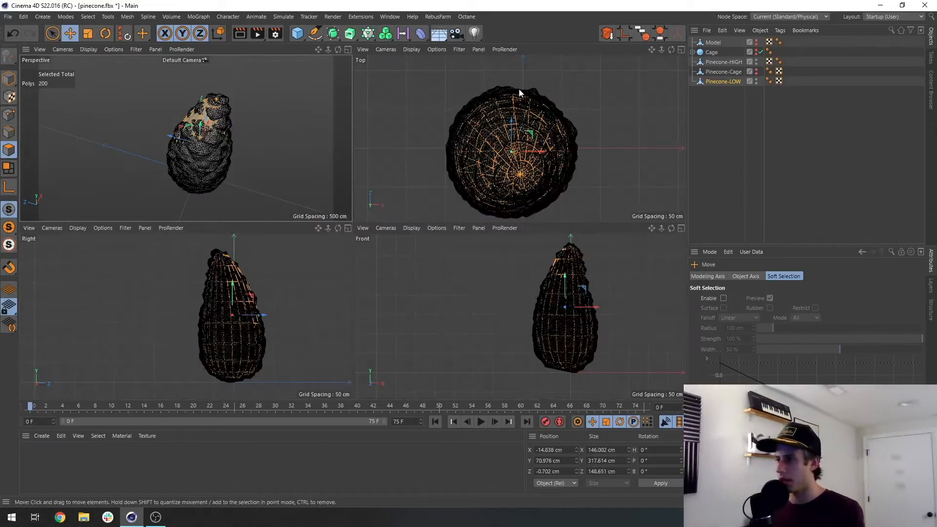
middle_click(519, 89)
middle_click(505, 145)
middle_click(570, 292)
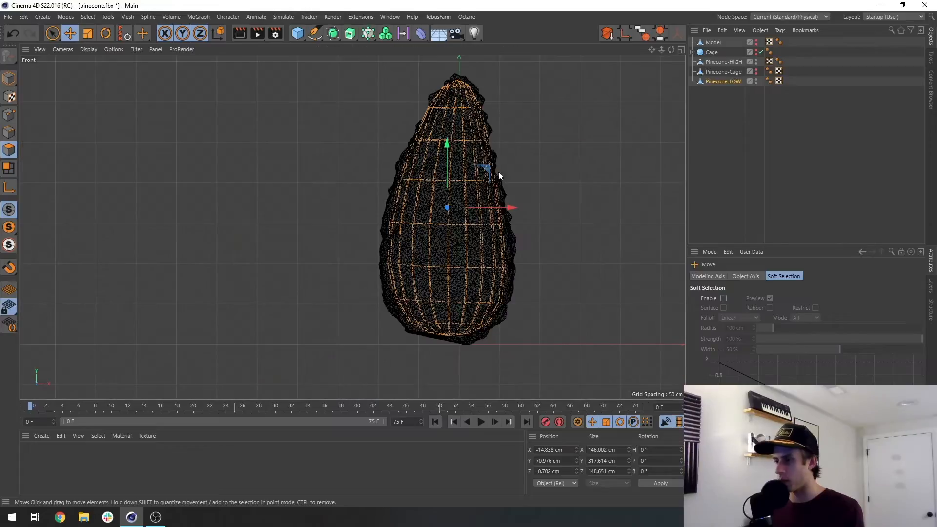
Switch Pinecone-LOW to point editing with Live Selection and set the tool's mode to Soft Selection.
left_click(13, 116)
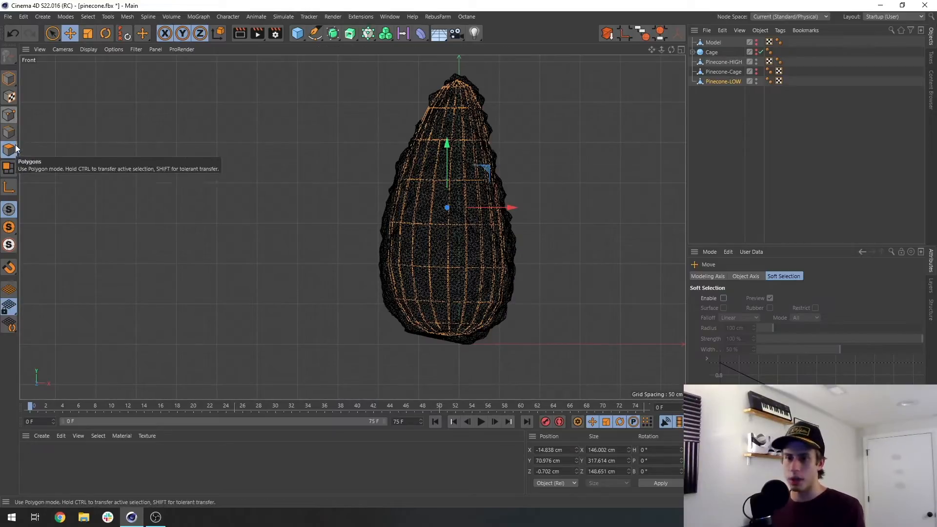
key("9")
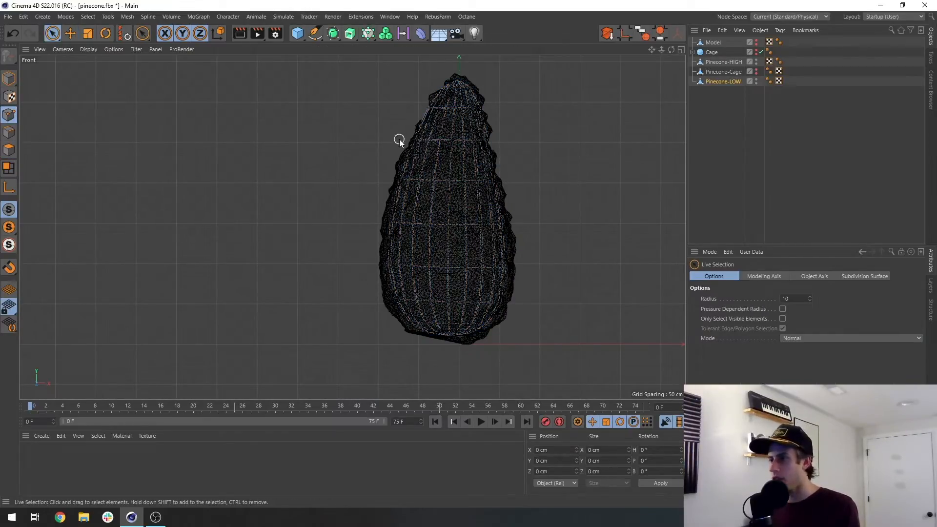
left_click(420, 141)
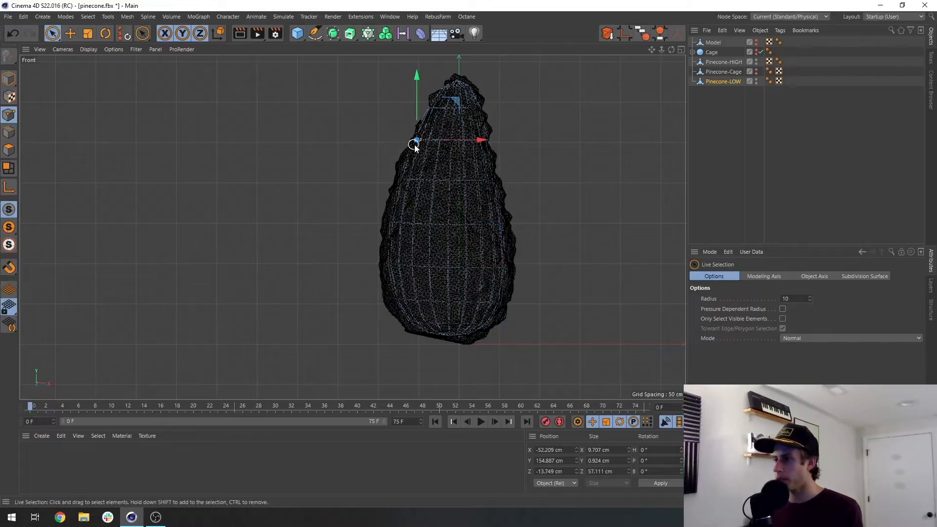
left_click(811, 338)
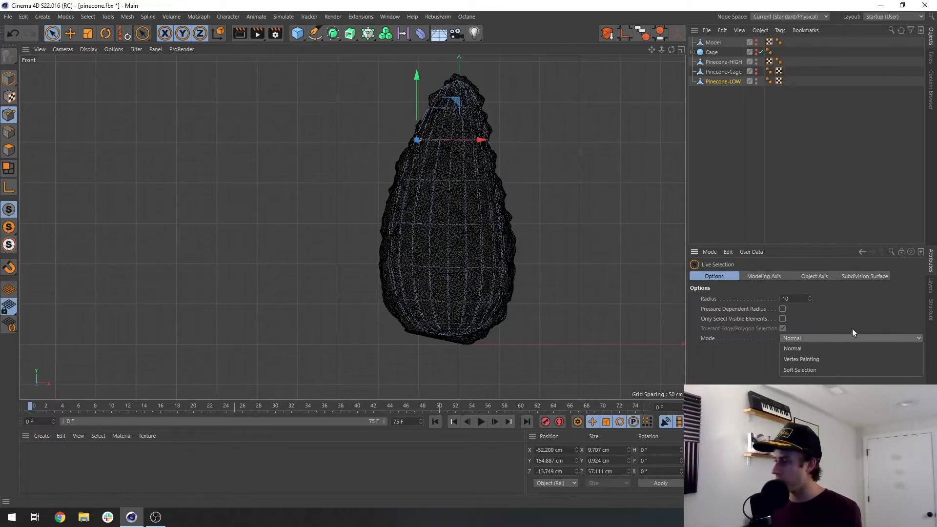
left_click(801, 370)
Select a single exposed point on the upper part of Pinecone-LOW and restrict Live Selection to visible elements only.
middle_click(360, 184)
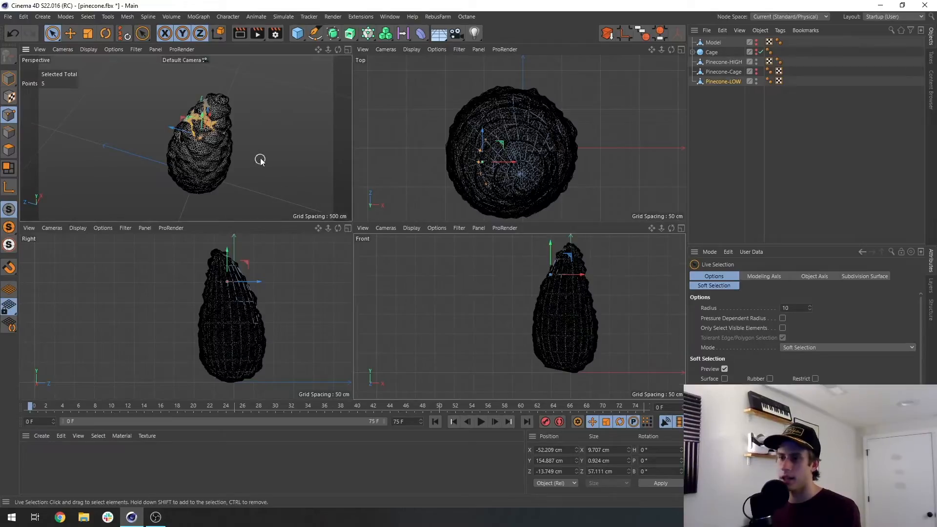
middle_click(260, 160)
left_click_drag(400, 200, 456, 220, "alt")
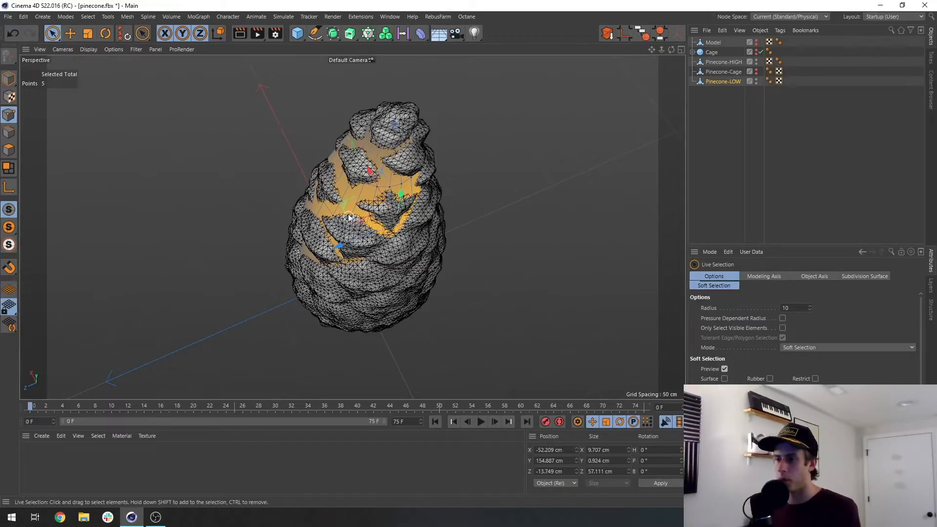
left_click_drag(348, 218, 344, 200)
left_click(353, 201)
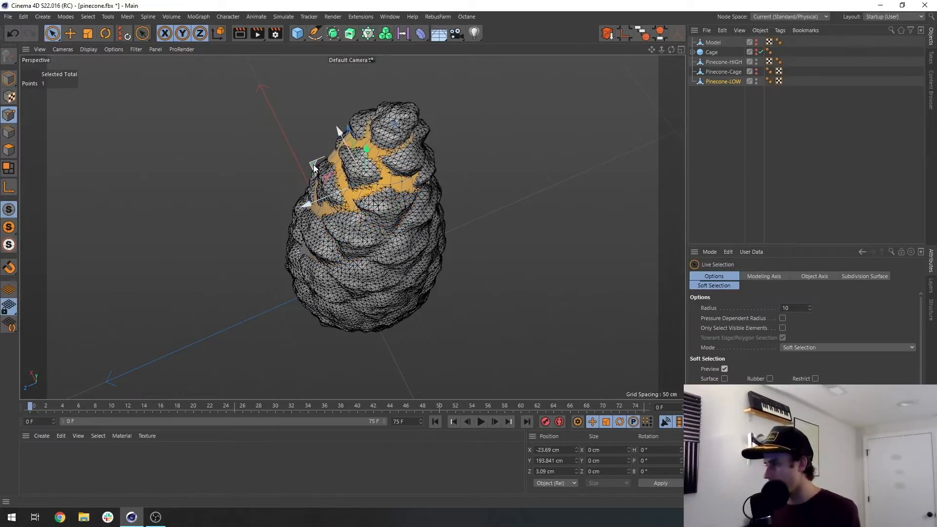
left_click(782, 327)
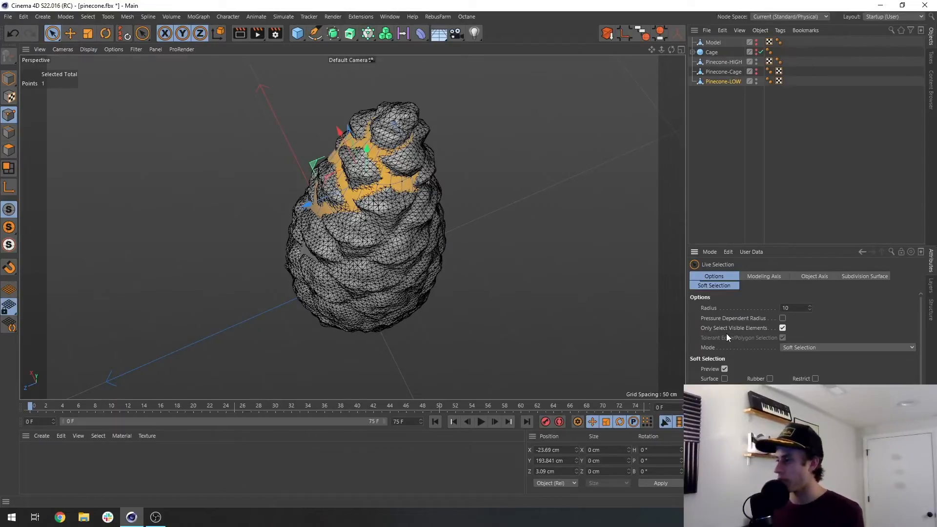
Push exposed upper points of Pinecone-LOW inward with soft selection so the surface sinks beneath the high-poly scales.
left_click(493, 249)
left_click(367, 180)
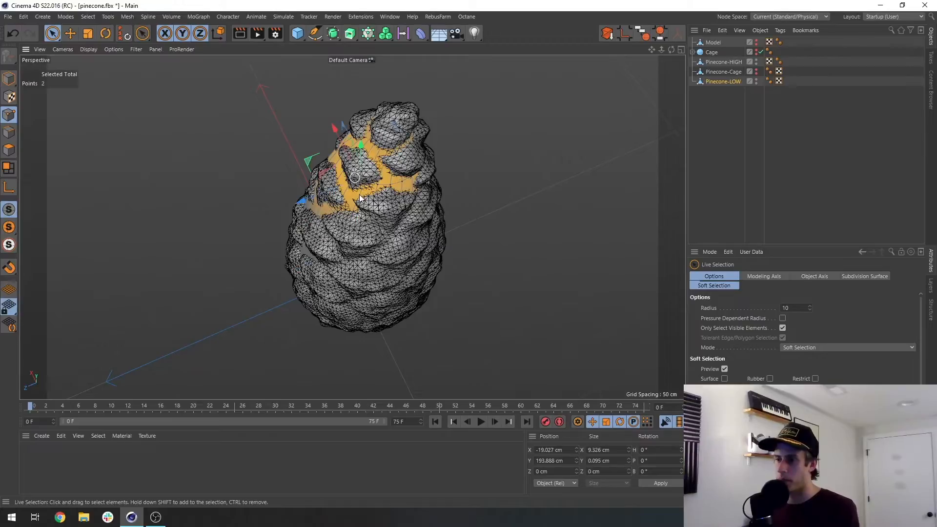
left_click_drag(298, 202, 303, 200)
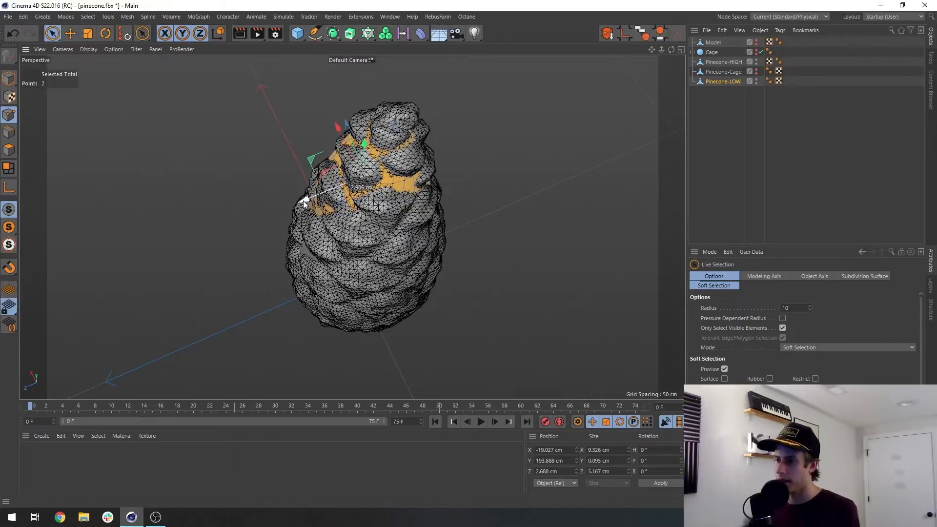
left_click(362, 175)
left_click(385, 184)
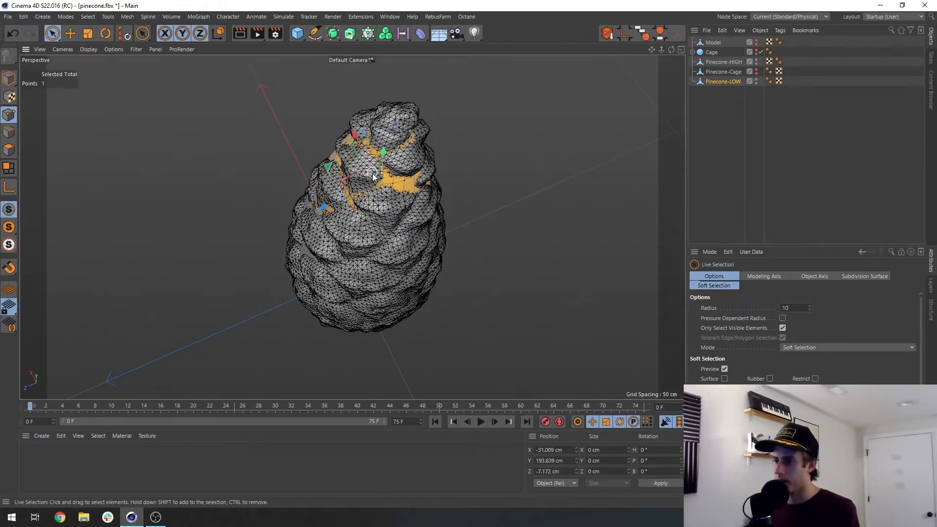
left_click_drag(327, 168, 403, 247)
left_click(318, 256)
left_click_drag(282, 324, 309, 234)
key("ctrl+z")
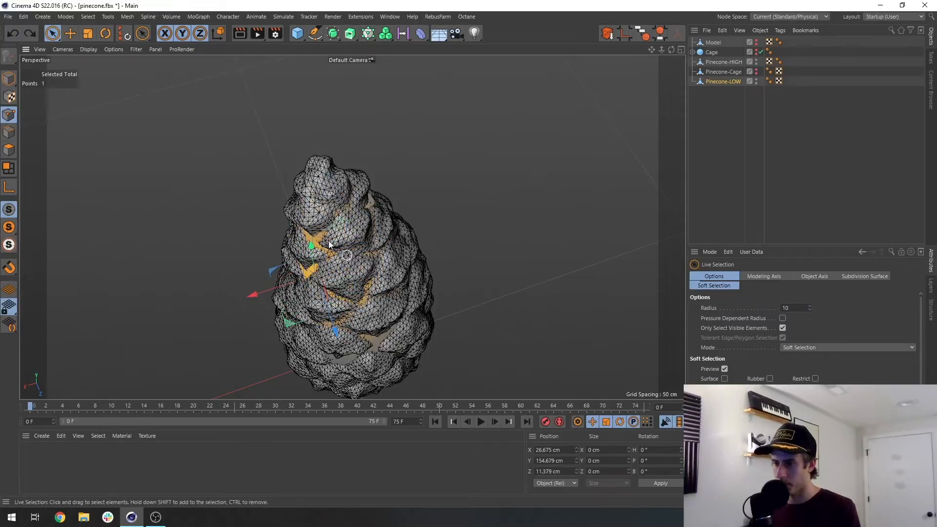
Sink the remaining exposed points between the upper scales, on the front and the opposite side of Pinecone-LOW, inward with soft selection.
left_click(313, 233)
left_click_drag(256, 251, 259, 250)
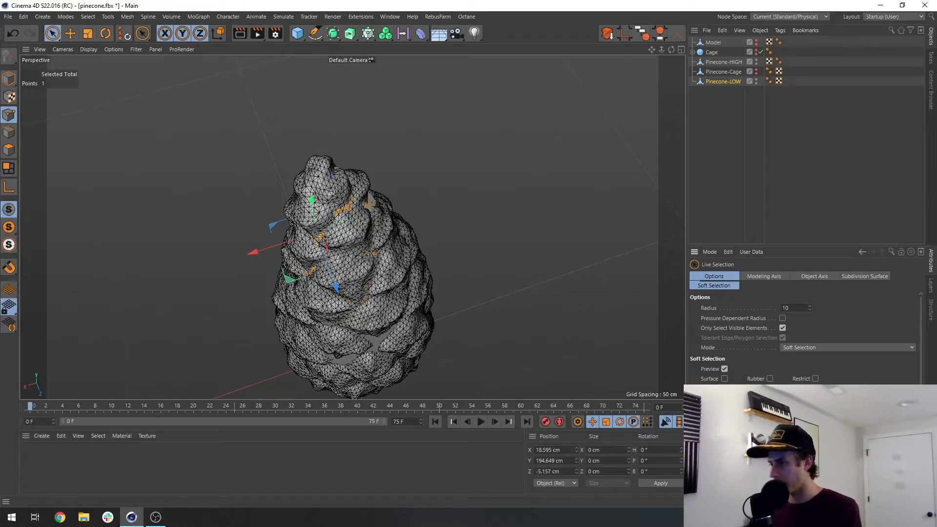
left_click_drag(353, 210, 374, 241, "alt")
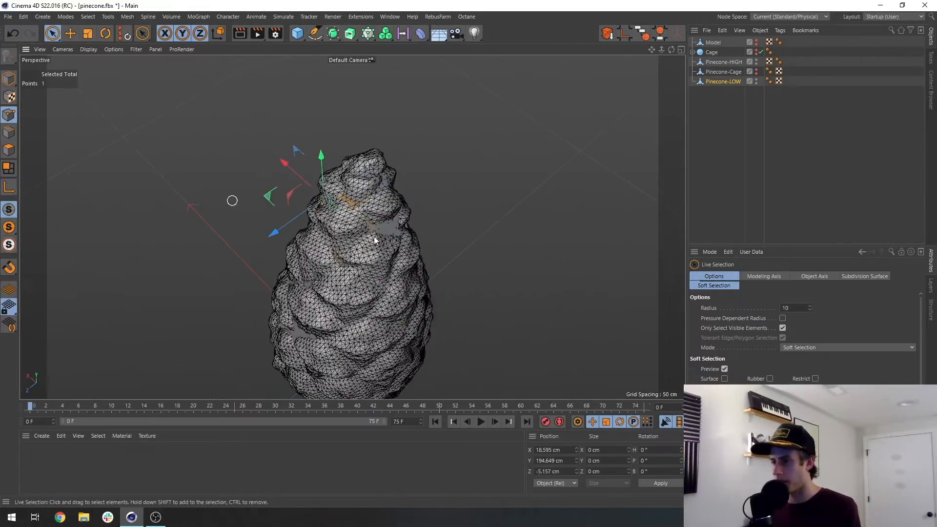
left_click_drag(398, 210, 368, 185, "alt")
left_click(406, 218)
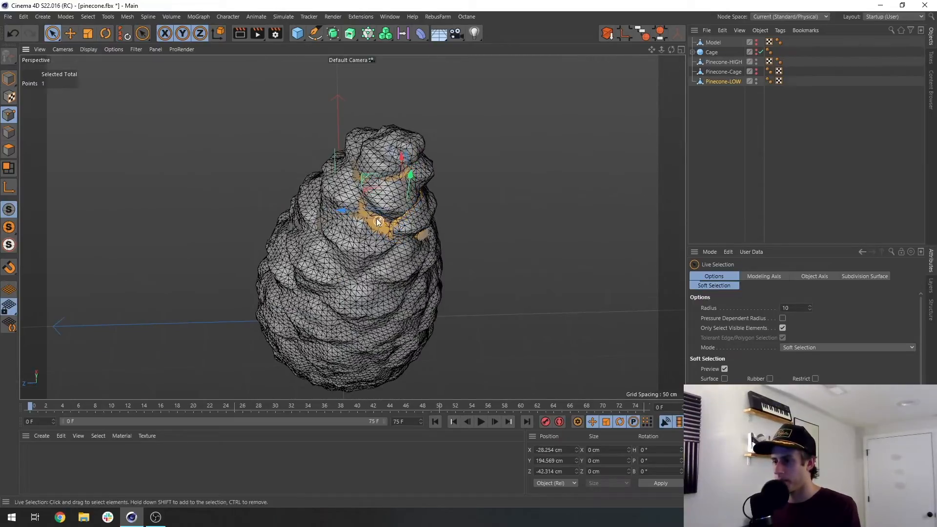
left_click(369, 220)
left_click(356, 193)
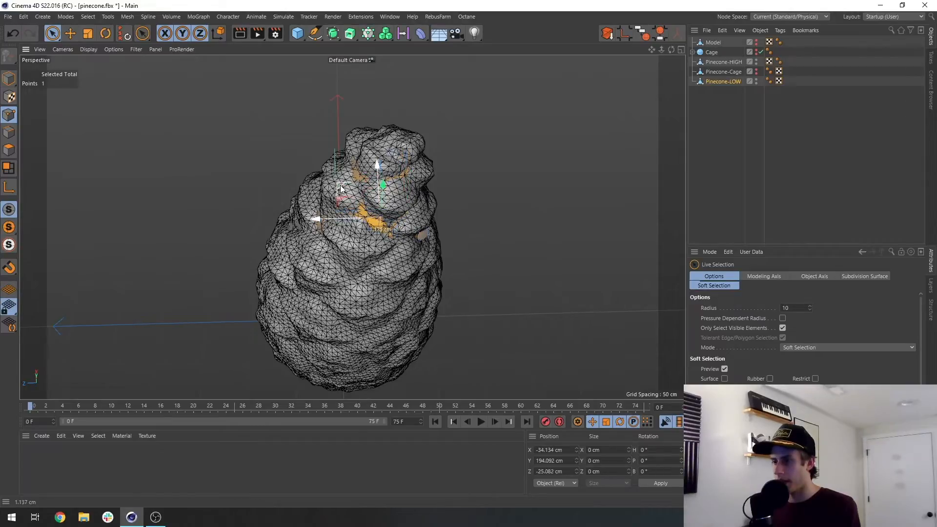
Check Pinecone-LOW's fit inside the high-poly scan in the Perspective, Right and Front views, selecting the mesh to highlight its wireframe.
left_click_drag(356, 187, 415, 148, "alt")
scroll(387, 297, "down", 3)
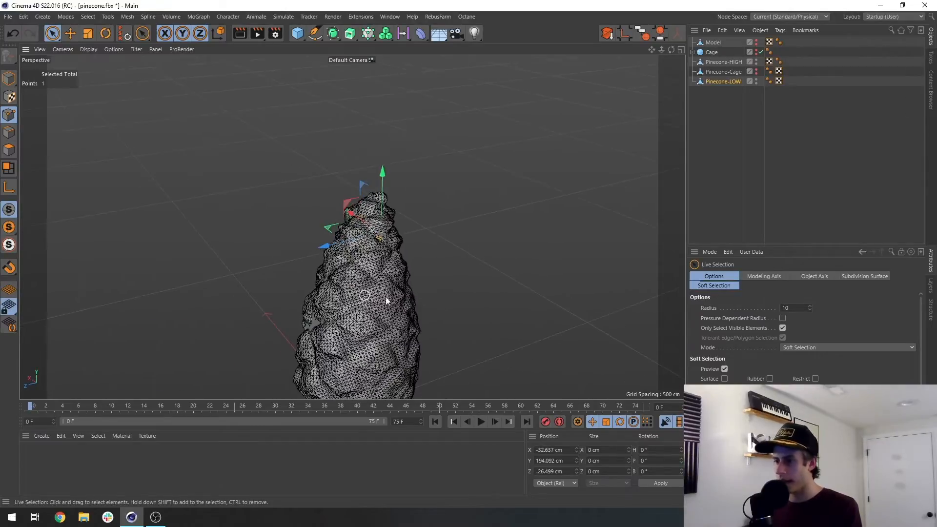
left_click(766, 154)
middle_click_drag(378, 329, 410, 162, "alt")
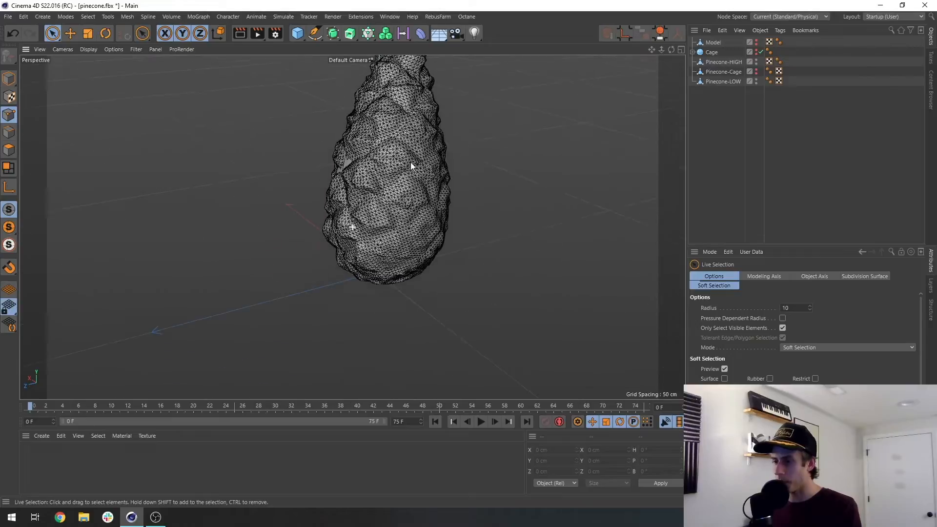
left_click_drag(412, 163, 532, 184, "alt")
middle_click(371, 209)
middle_click(300, 308)
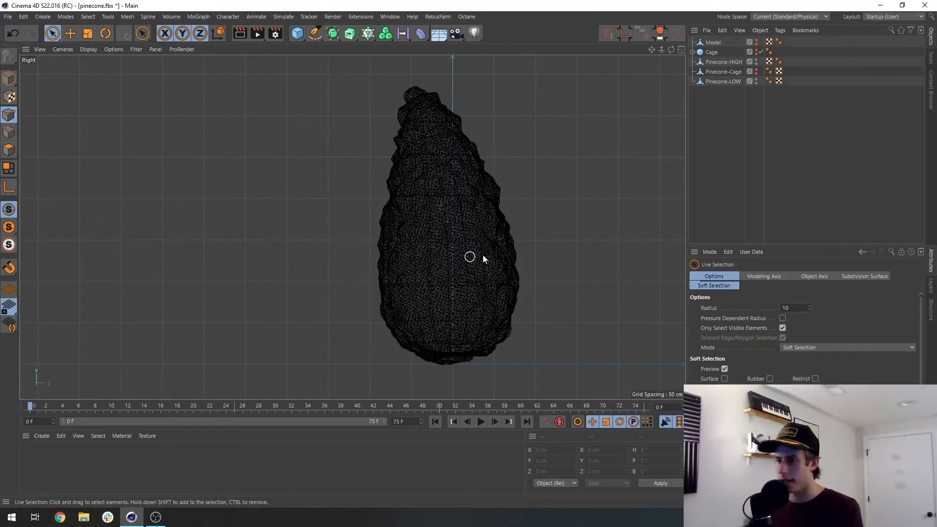
left_click(724, 83)
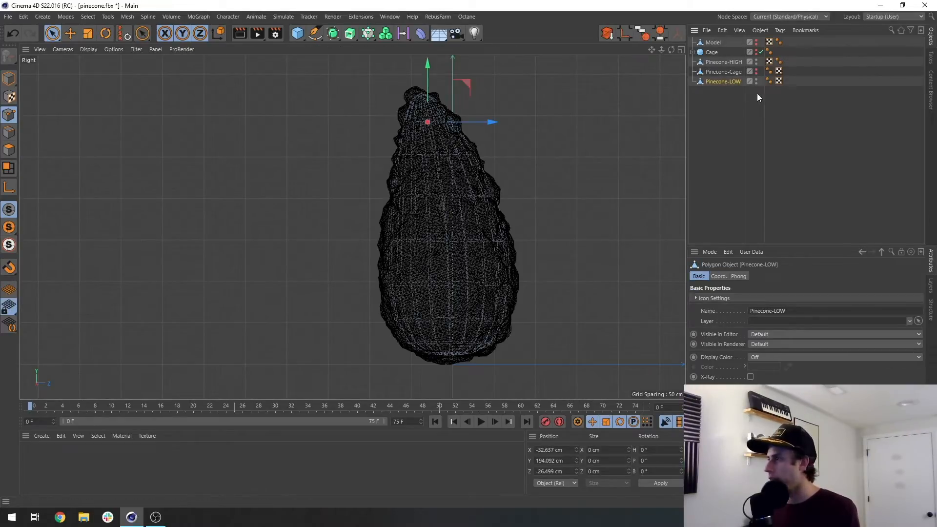
middle_click_drag(421, 153, 415, 179, "alt")
scroll(414, 178, "up", 10)
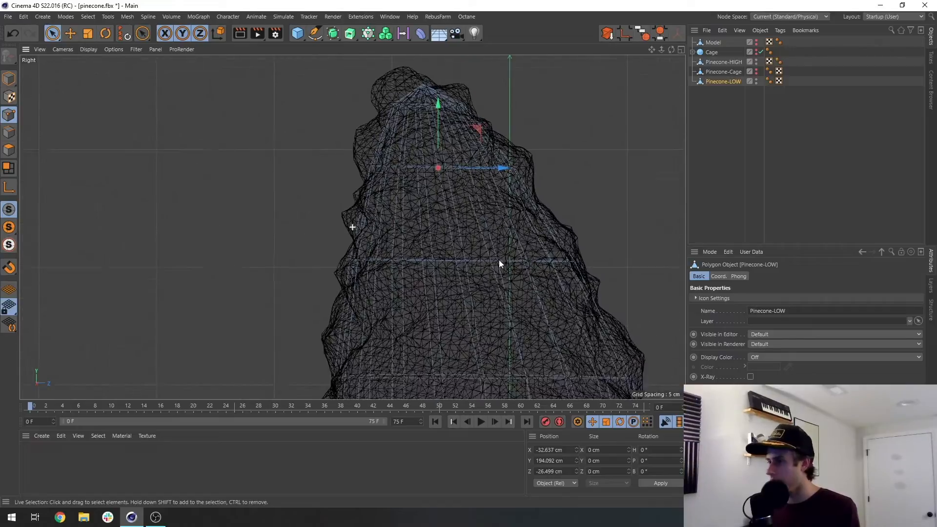
scroll(498, 244, "down", 5)
scroll(505, 322, "up", 4)
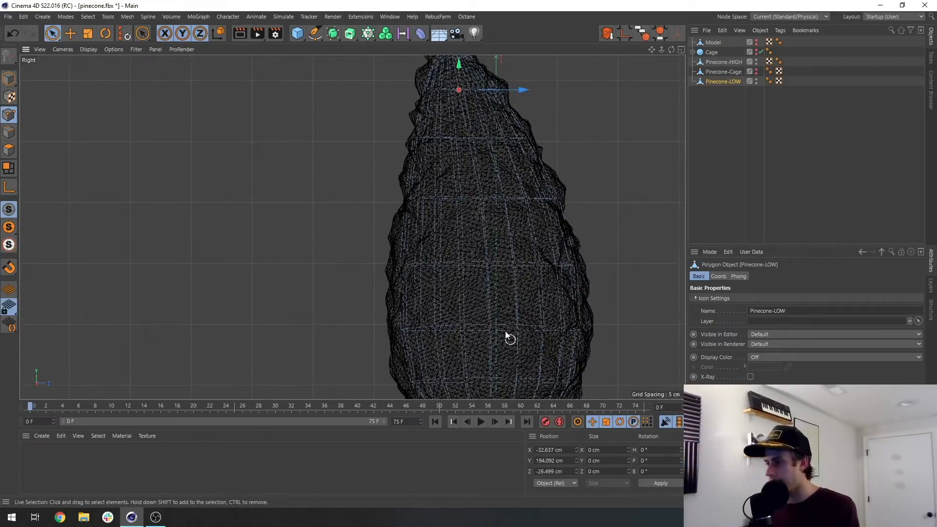
middle_click(469, 305)
middle_click(537, 316)
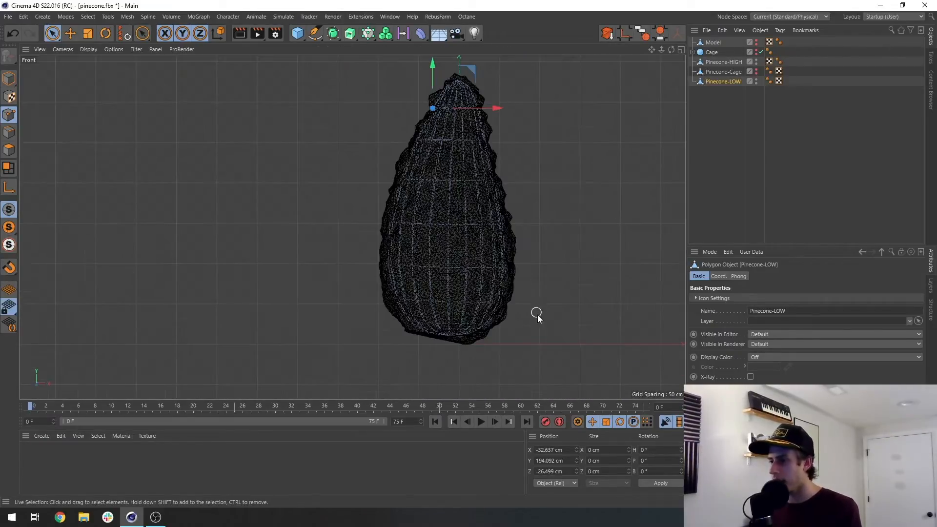
Examine how the low-poly mesh fits the high-poly pinecone in the front, right and perspective views.
scroll(444, 175, "up", 5)
scroll(481, 301, "down", 5)
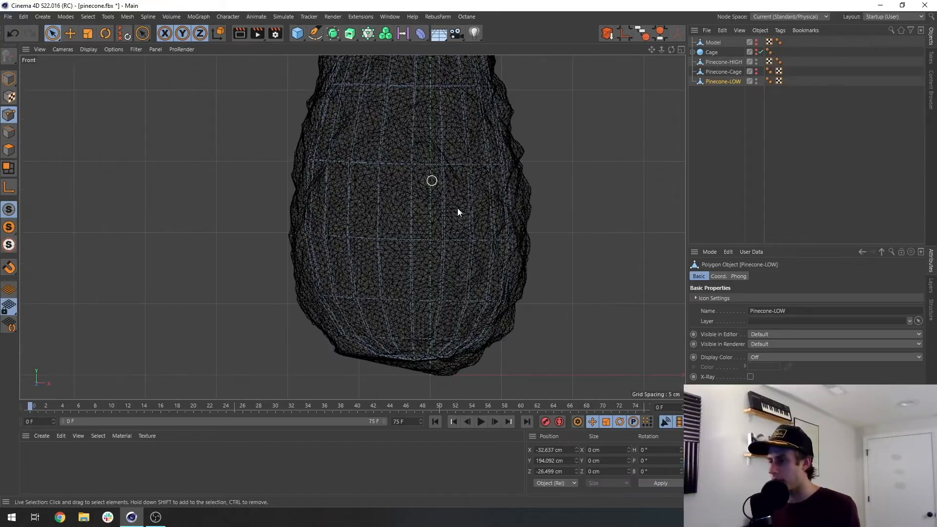
middle_click(461, 234)
key("F3")
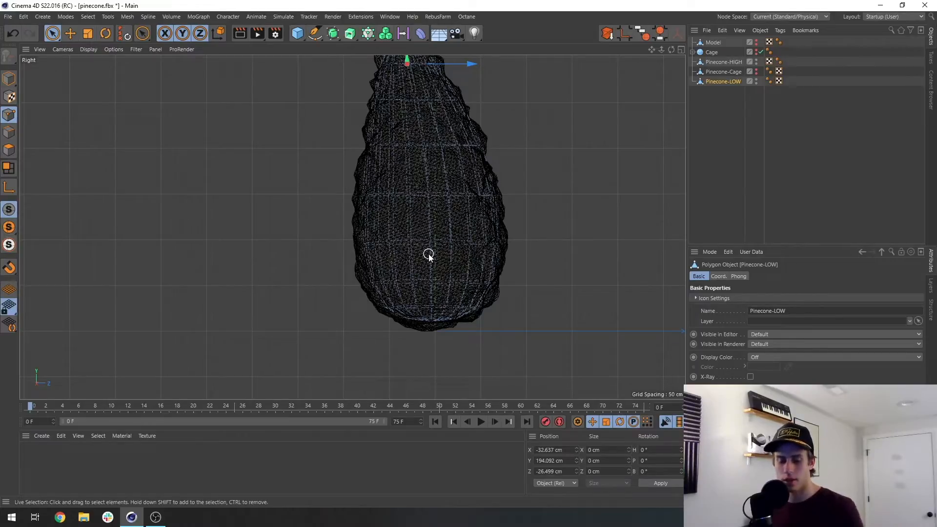
middle_click(461, 216)
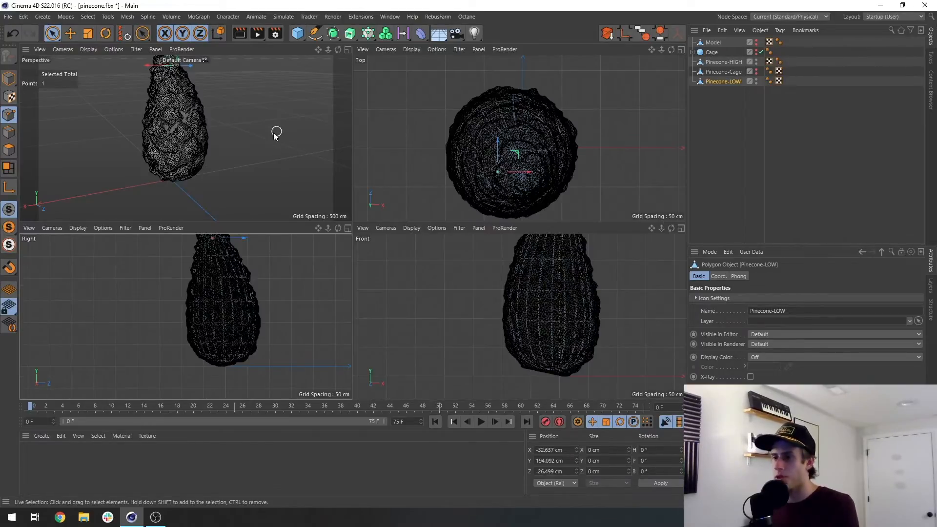
middle_click(276, 134)
middle_click_drag(394, 172, 440, 254, "alt")
scroll(381, 289, "down", 3)
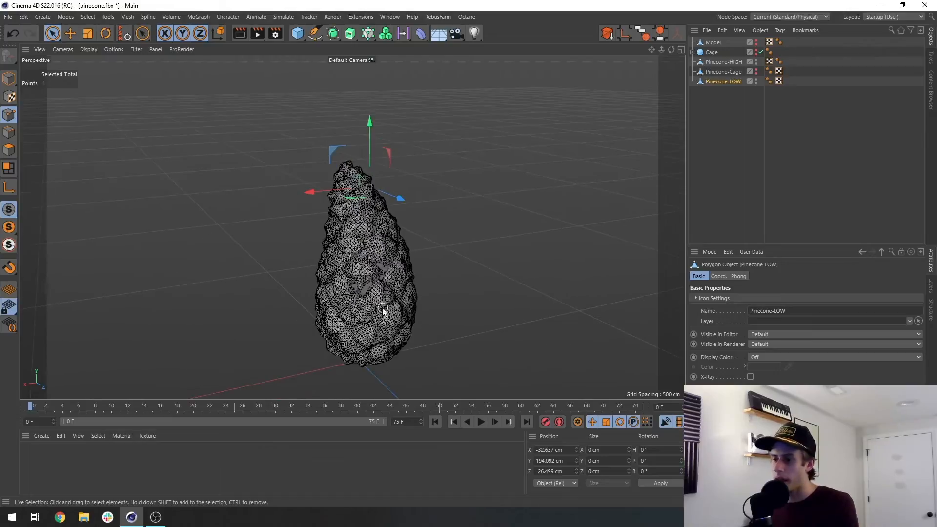
Return to model mode, deselect everything and hide Pinecone-HIGH so only the low-poly mesh shows.
left_click(8, 79)
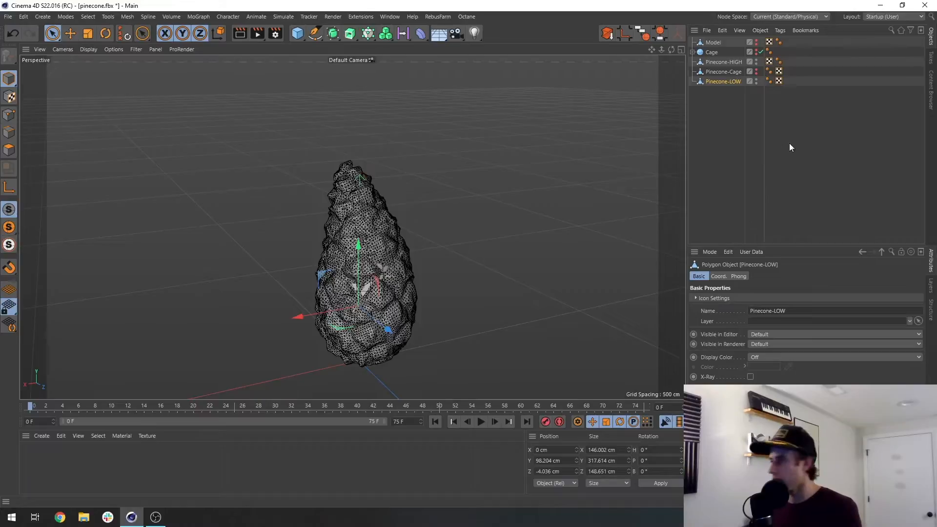
left_click(711, 115)
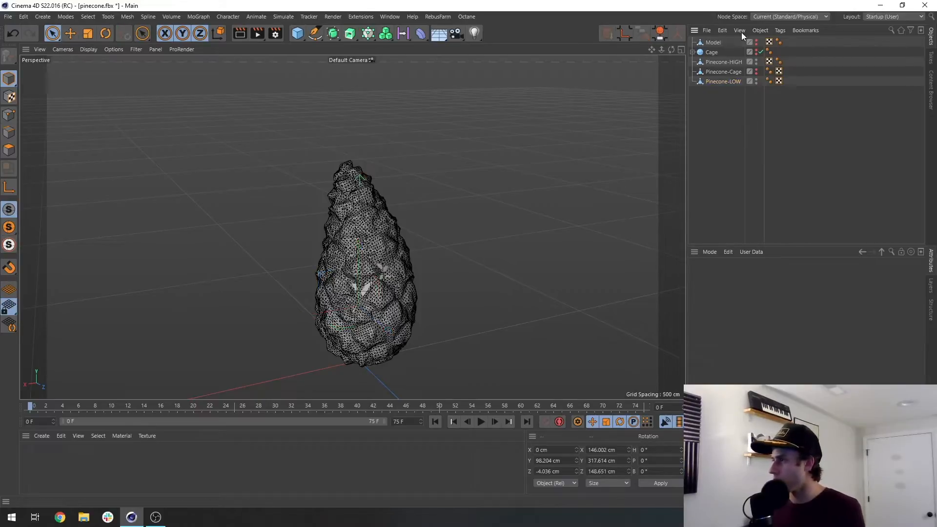
left_click(756, 60)
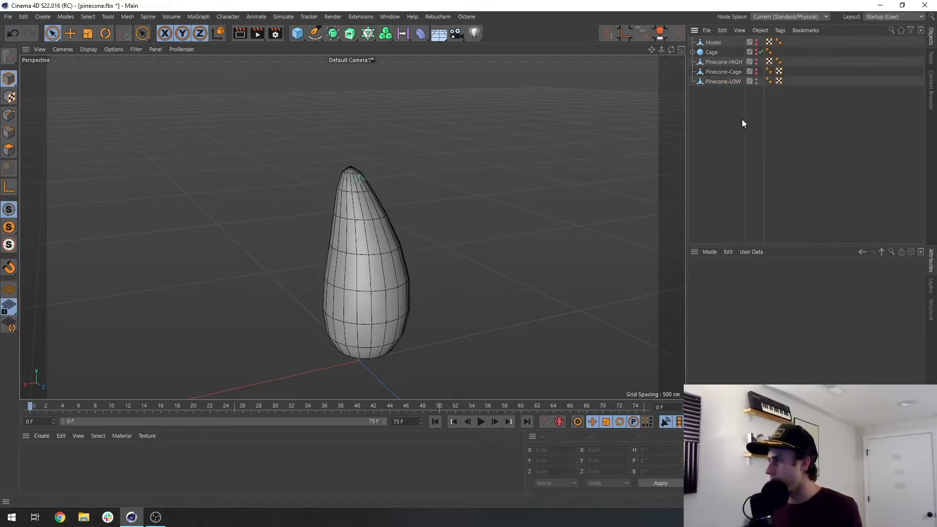
Select Pinecone-LOW and switch the workspace layout to BP - UV Edit.
left_click(724, 81)
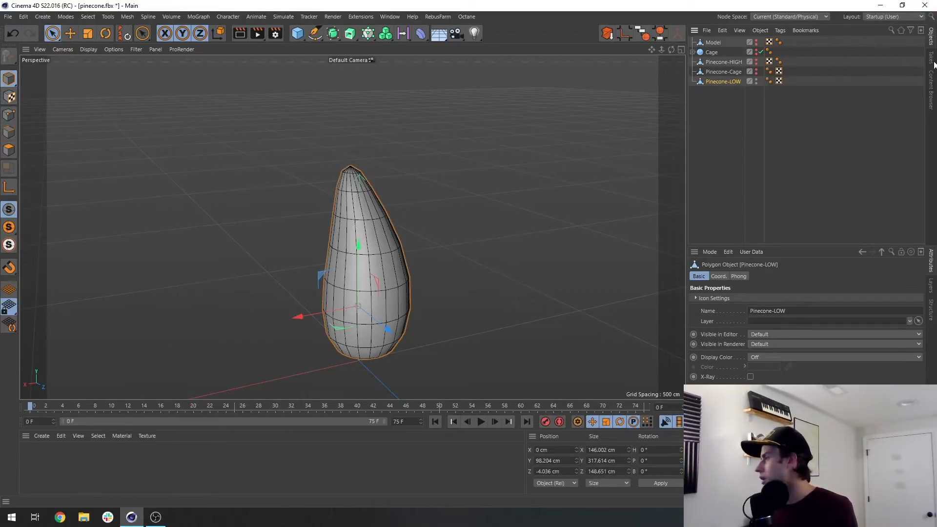
left_click(904, 18)
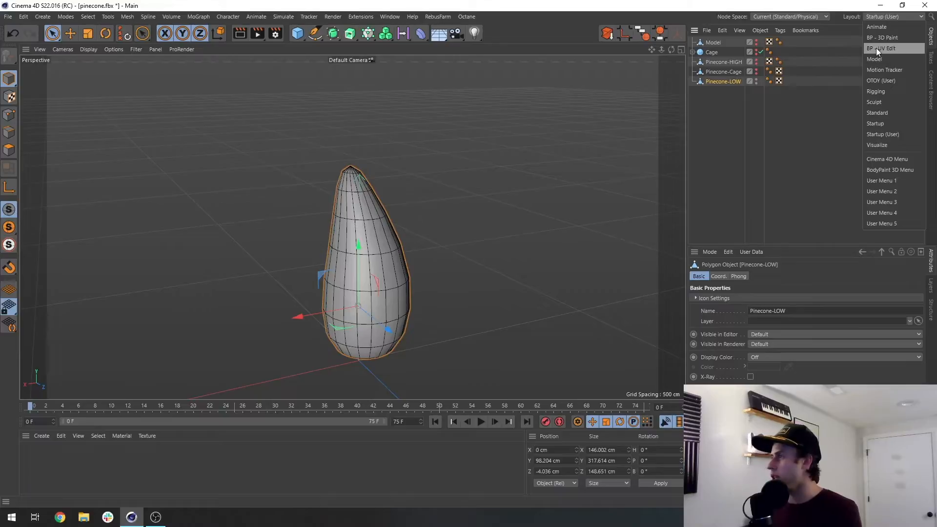
key("Escape")
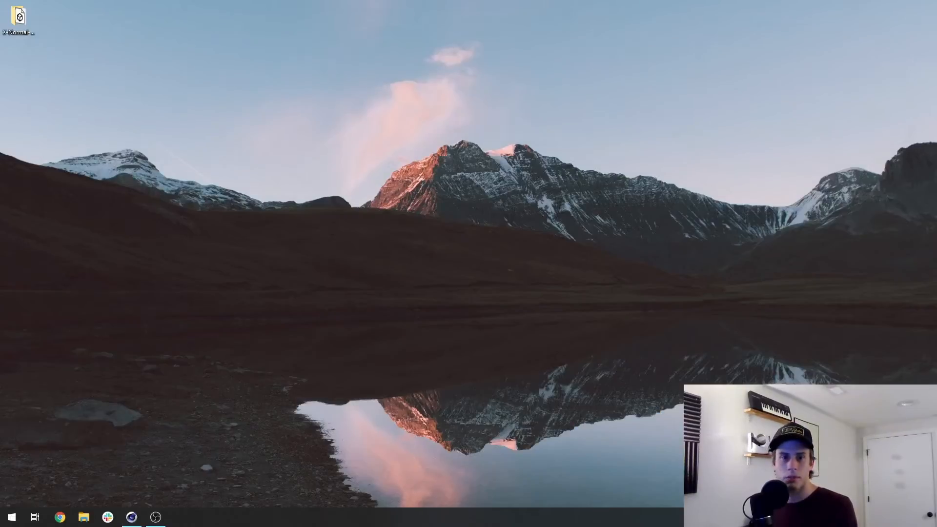
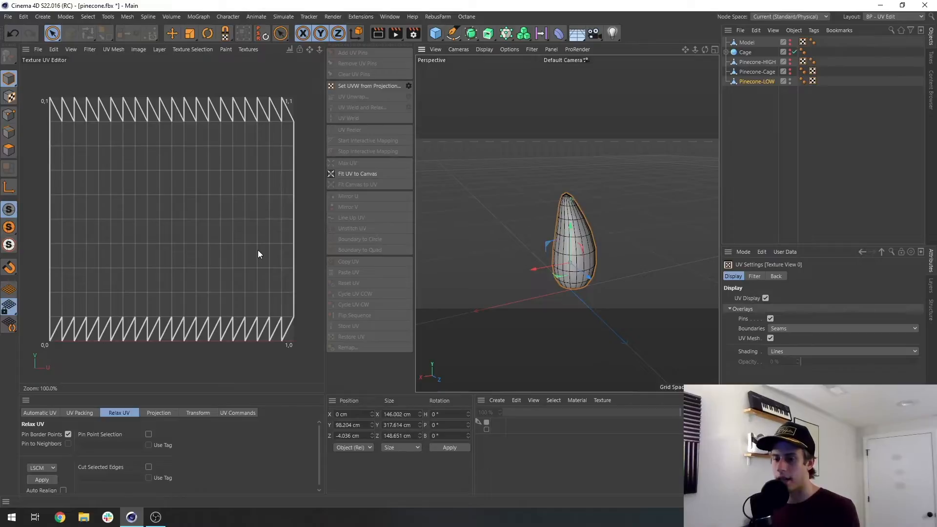
In edge mode, select one vertical edge running down from the tip of Pinecone-LOW.
scroll(616, 197, "up", 3)
right_click_drag(616, 193, 653, 195, "alt")
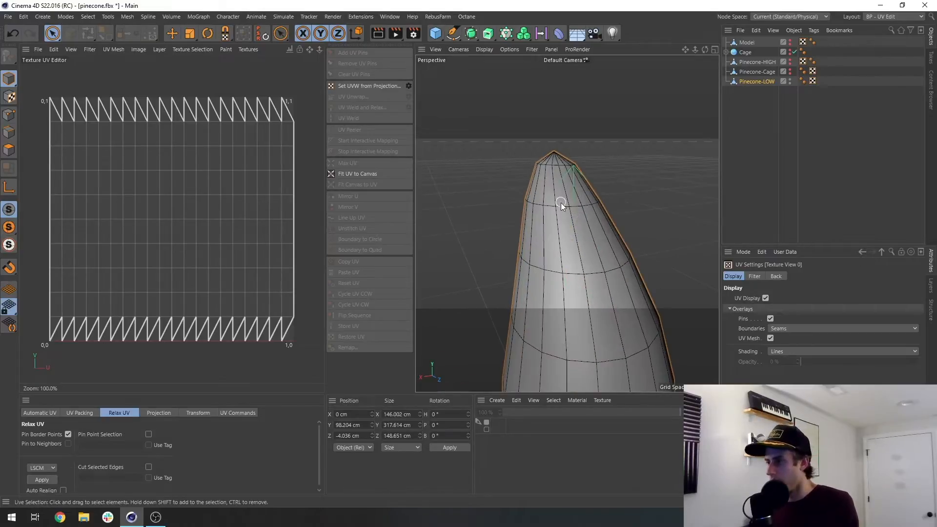
left_click_drag(560, 203, 590, 265, "alt")
middle_click_drag(590, 265, 571, 215, "alt")
left_click_drag(571, 215, 616, 207, "alt")
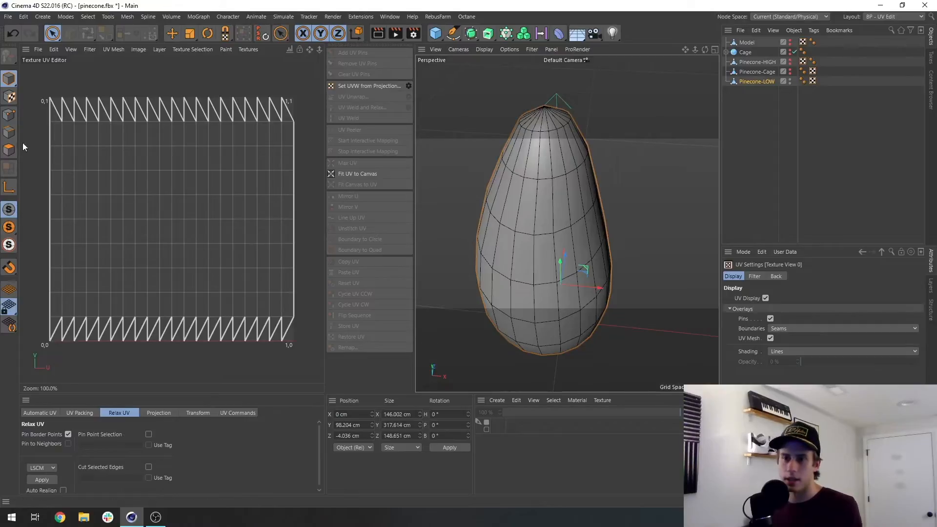
left_click(9, 132)
left_click(548, 129)
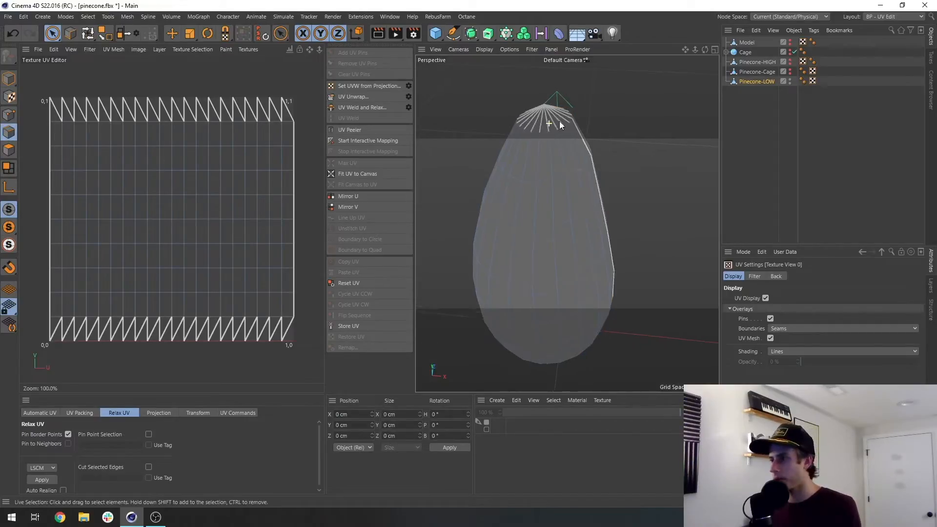
scroll(542, 127, "up", 5)
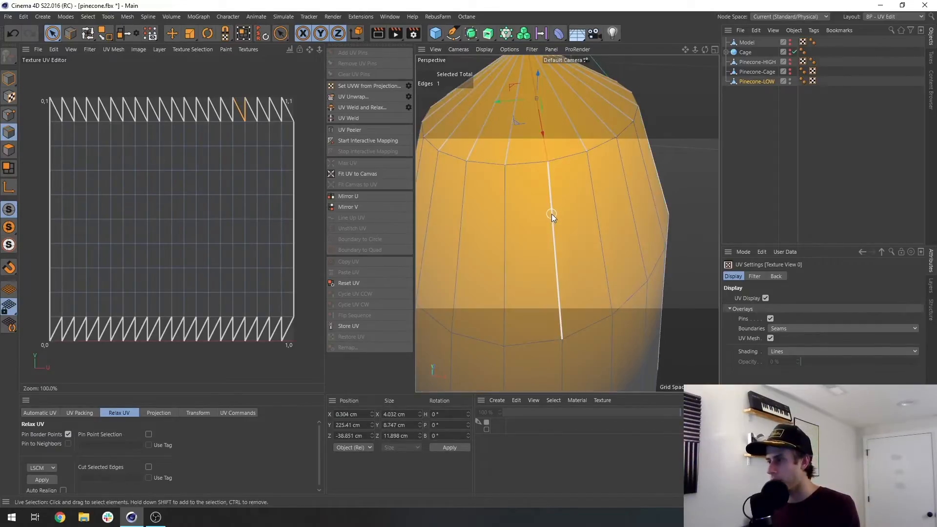
Restrict Live Selection to visible elements and set its mode to Normal instead of soft selection.
key("space")
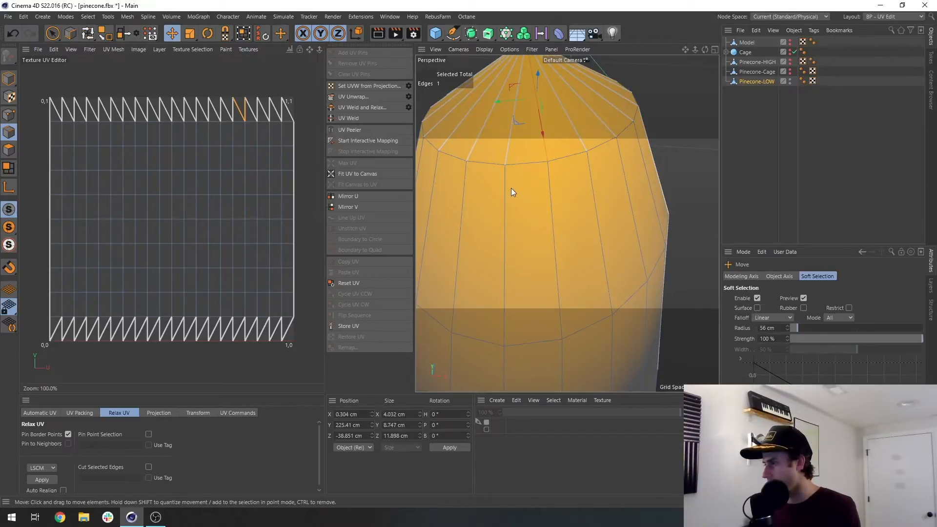
key("space")
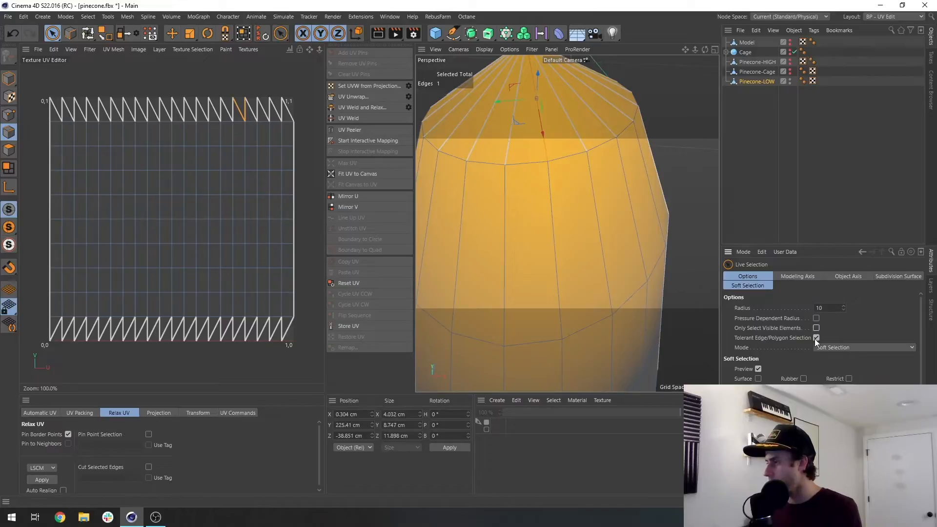
left_click(815, 337)
left_click(842, 347)
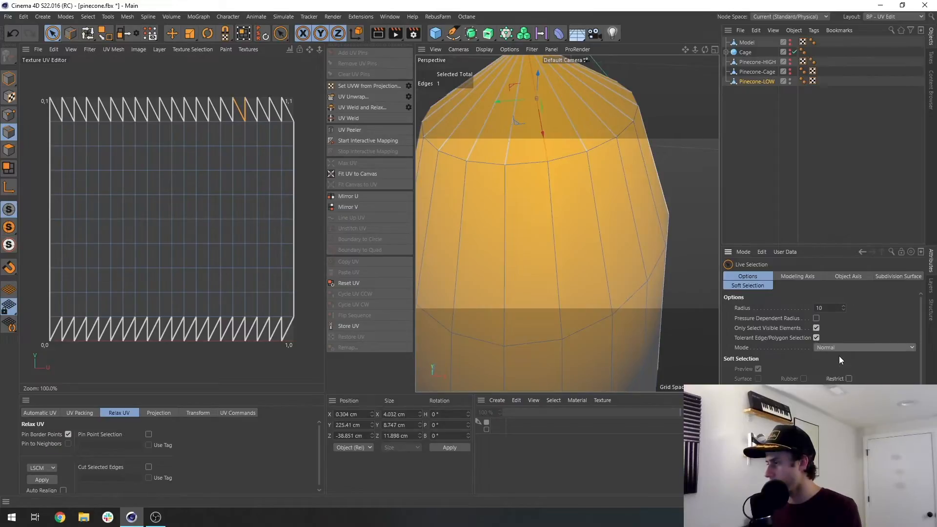
left_click(839, 356)
Add the next three vertical edges below the tip edge to the seam selection.
left_click(552, 221, "shift")
scroll(584, 245, "down", 5)
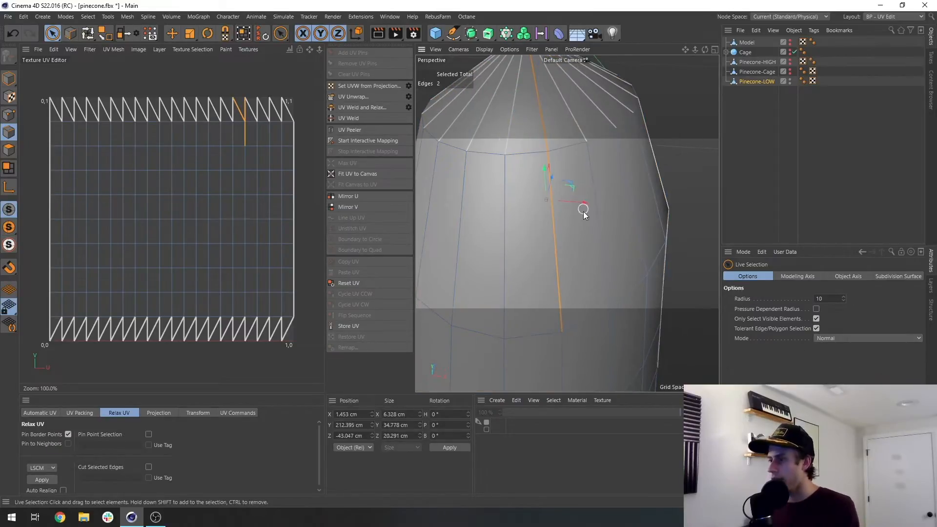
left_click_drag(560, 250, 564, 179, "alt")
left_click(558, 213, "shift")
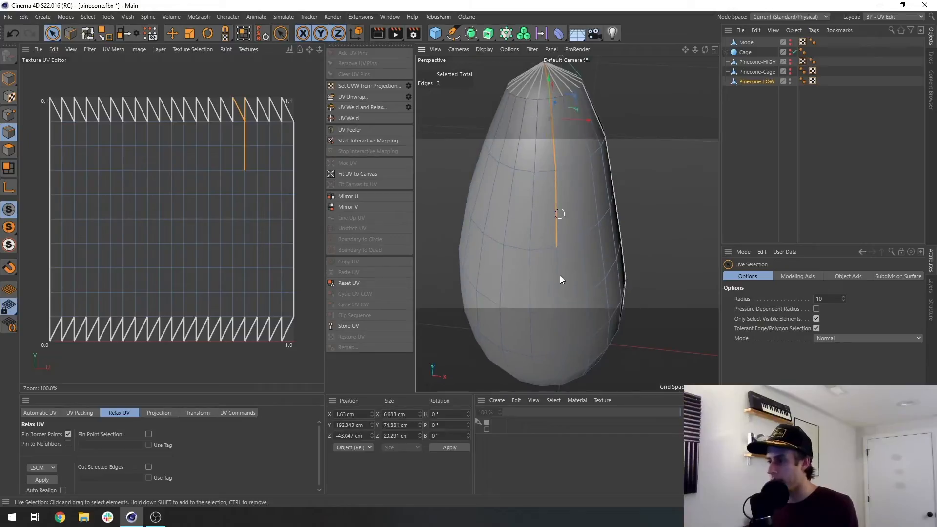
left_click(558, 276, "shift")
Delete the existing UVW tag from Pinecone-LOW.
middle_click_drag(591, 267, 572, 204, "alt")
left_click_drag(572, 204, 494, 177, "alt")
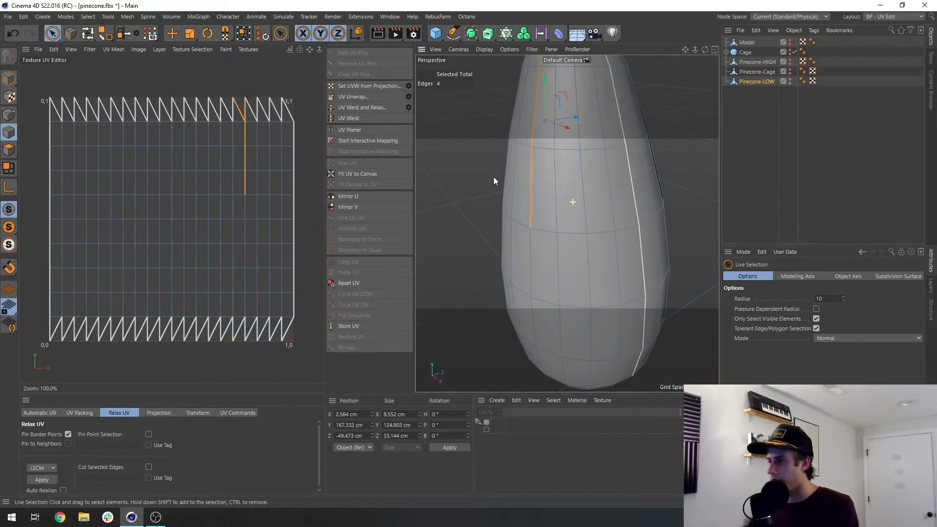
middle_click_drag(584, 240, 585, 234, "alt")
left_click_drag(586, 238, 593, 214, "alt")
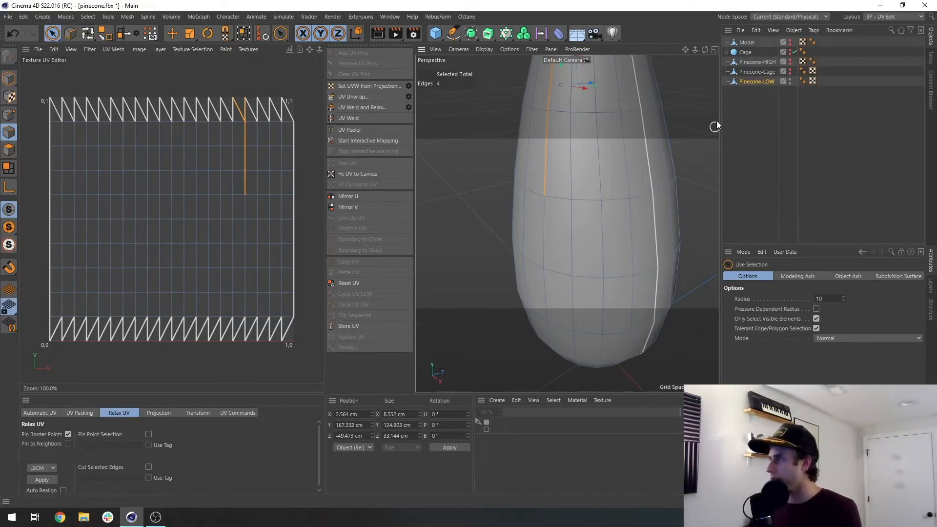
left_click(814, 81)
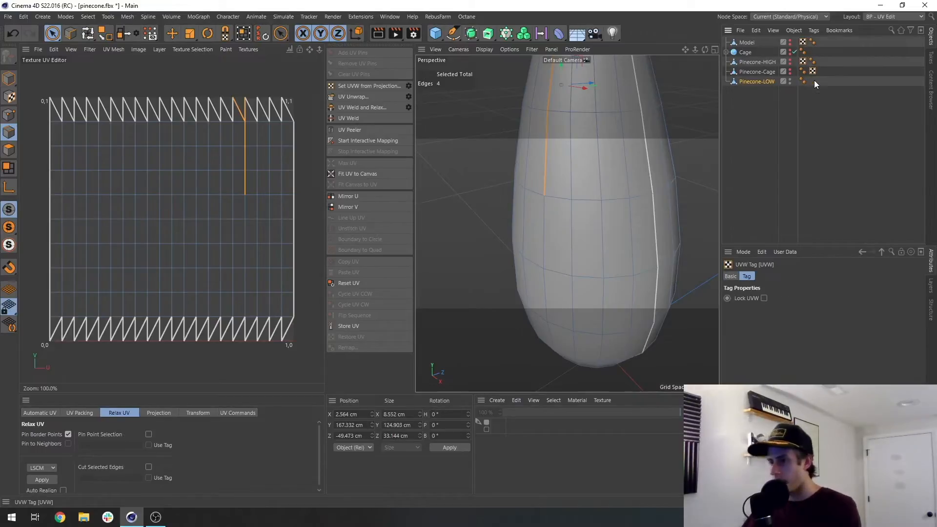
Extend the vertical seam selection edge by edge down to the bottom pole of the low-poly pinecone.
left_click(544, 228, "shift")
left_click(543, 288, "shift")
middle_click_drag(579, 226, 599, 143, "alt")
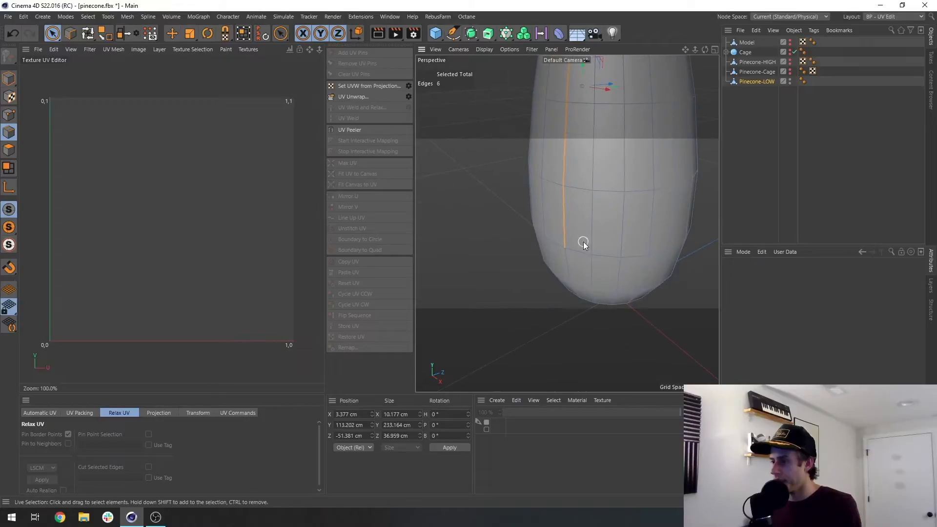
left_click_drag(583, 242, 585, 209, "alt")
left_click(587, 237, "shift")
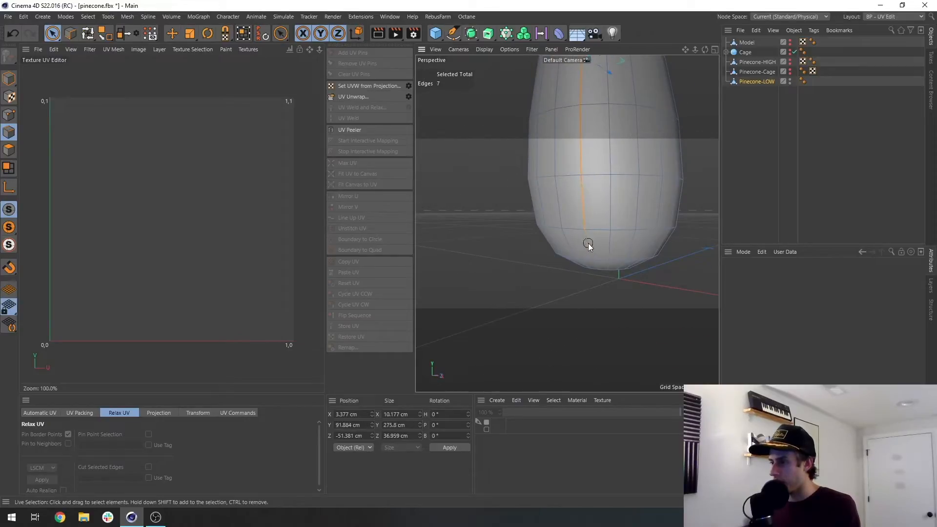
left_click_drag(587, 243, 625, 143, "alt")
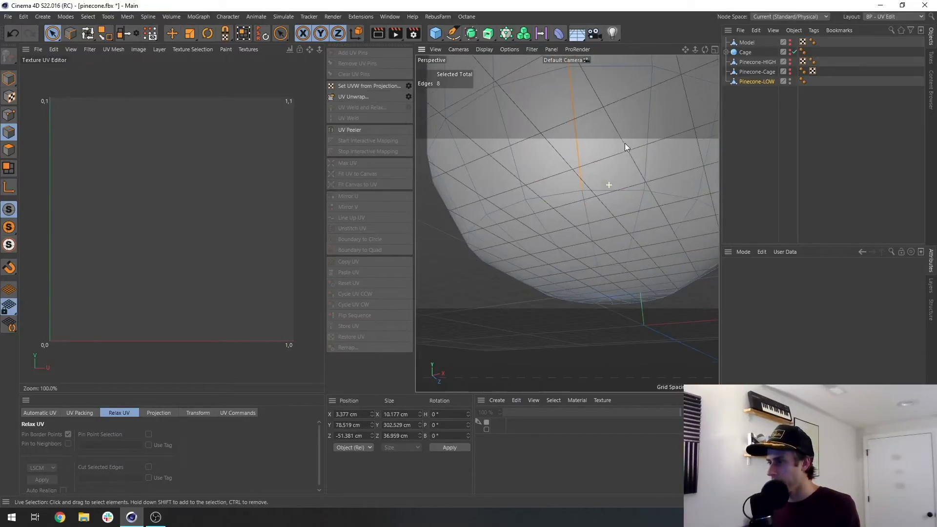
left_click(589, 231, "shift")
left_click_drag(589, 230, 606, 147, "alt")
left_click(590, 200, "shift")
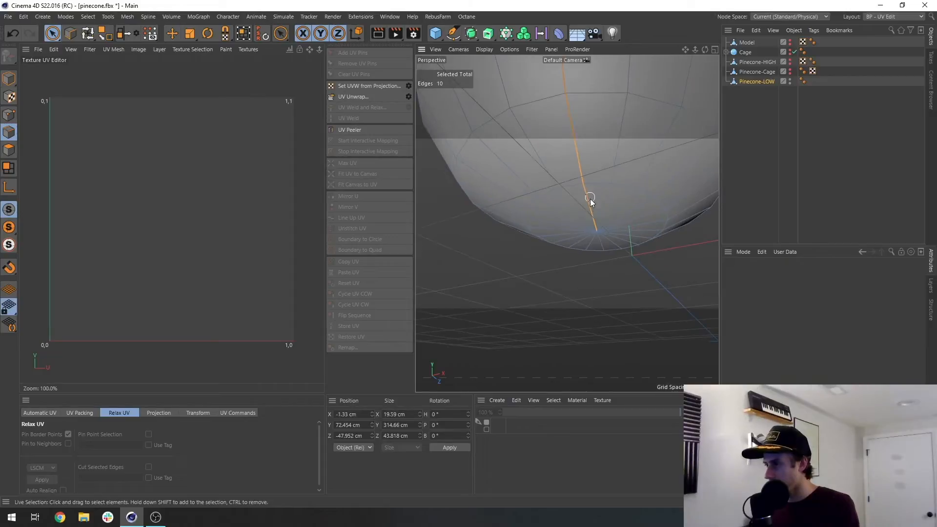
Unwrap the UVs of Pinecone-LOW along the selected vertical seam.
left_click_drag(591, 200, 619, 146, "alt")
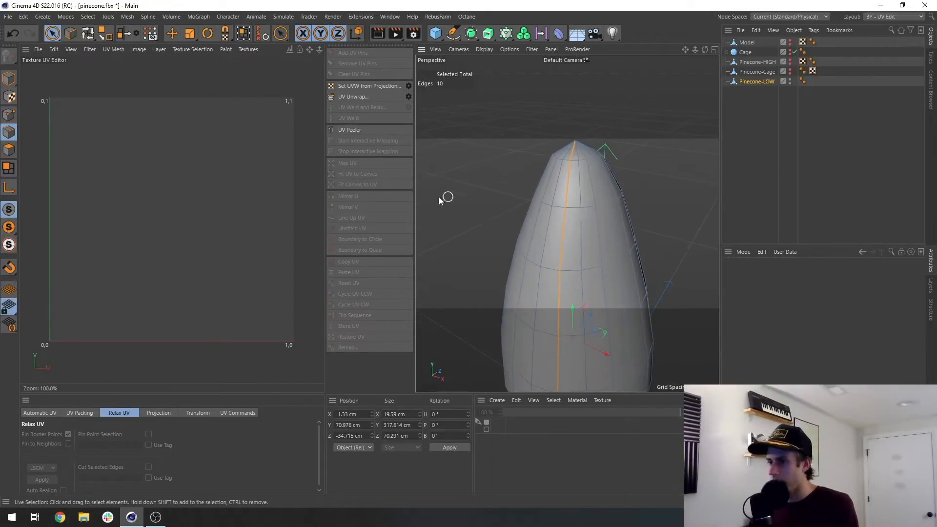
left_click(358, 96)
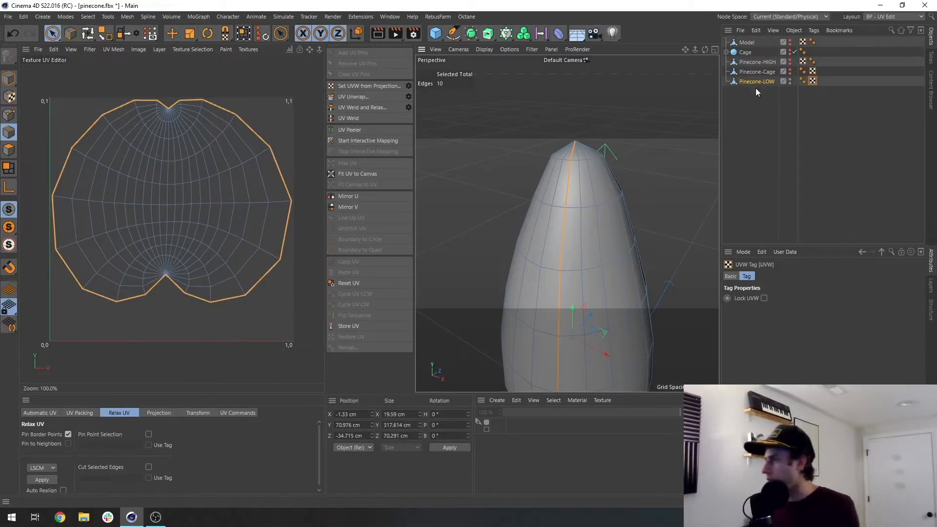
Display the UV Map test texture and set the UV editor's shading overlay to Distortion.
left_click(249, 50)
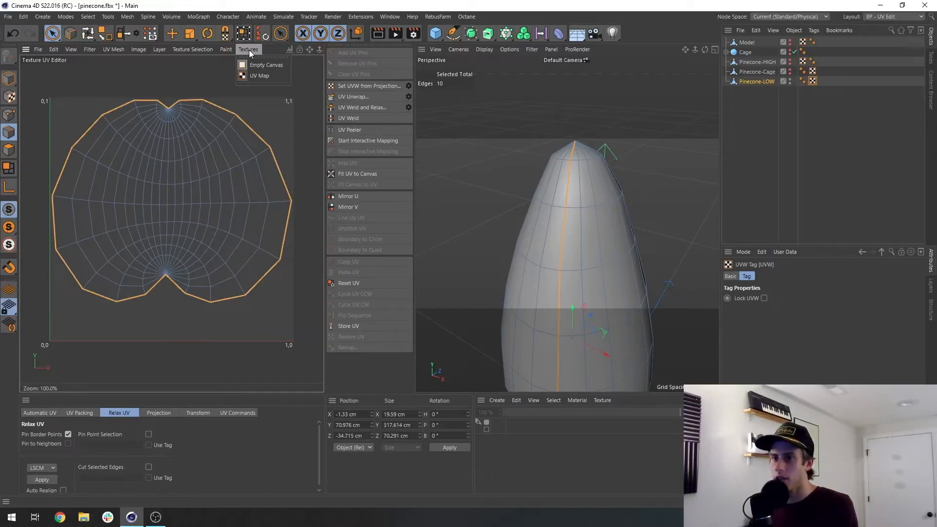
left_click(261, 74)
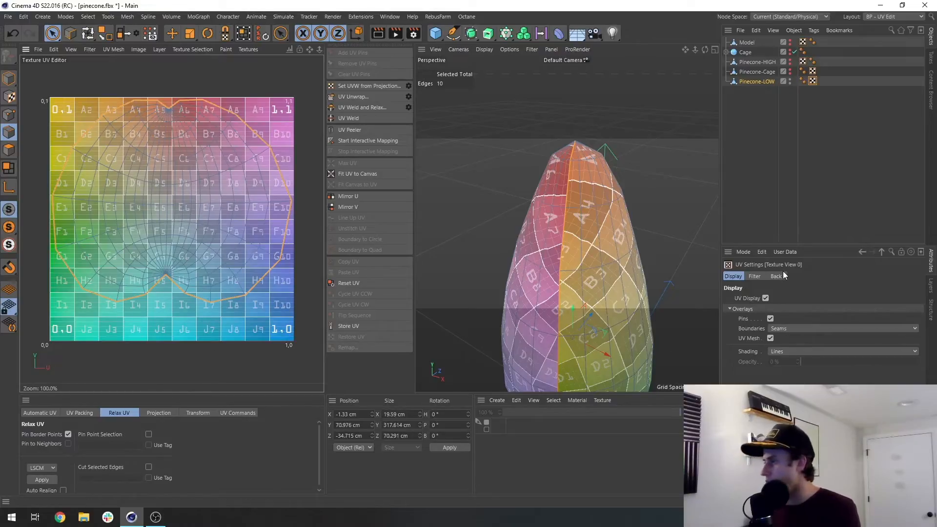
left_click(795, 351)
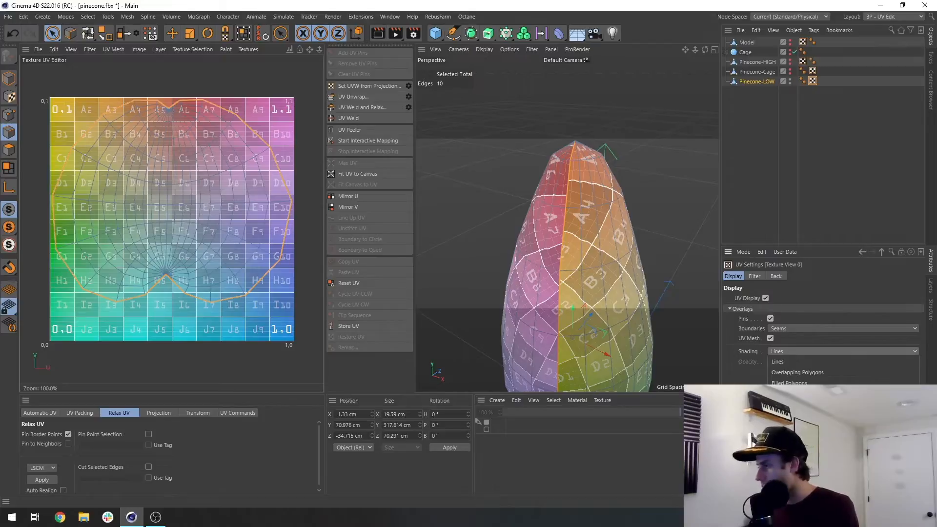
left_click(791, 394)
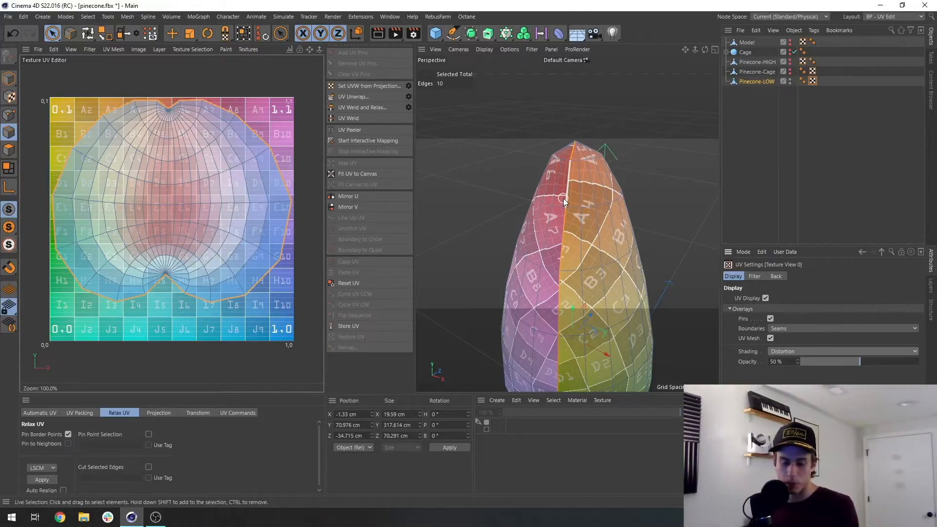
Select the horizontal edge loop around the lower part of the low-poly pinecone with Loop Selection.
middle_click_drag(554, 339, 500, 145, "alt")
middle_click_drag(546, 285, 532, 212, "alt")
right_click_drag(532, 212, 549, 138, "alt")
left_click_drag(549, 137, 529, 203, "alt")
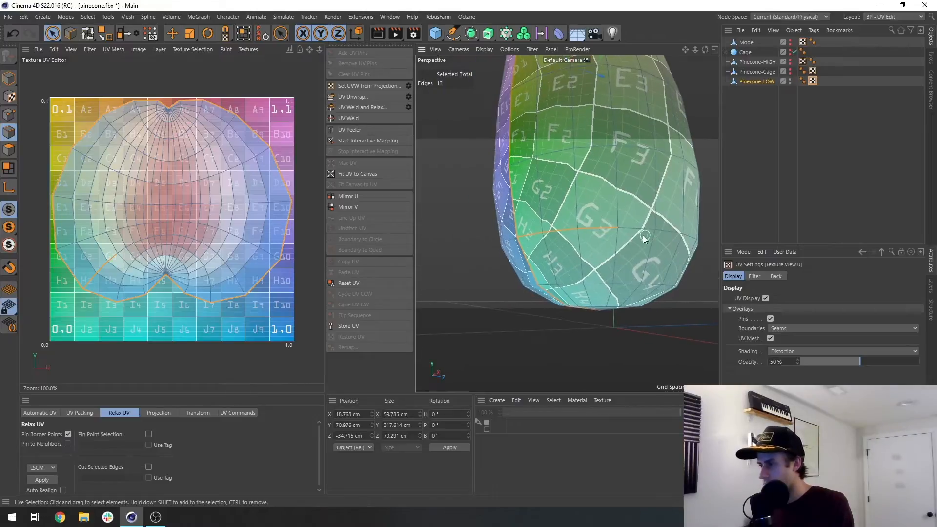
middle_click_drag(642, 235, 605, 241, "alt")
key("9")
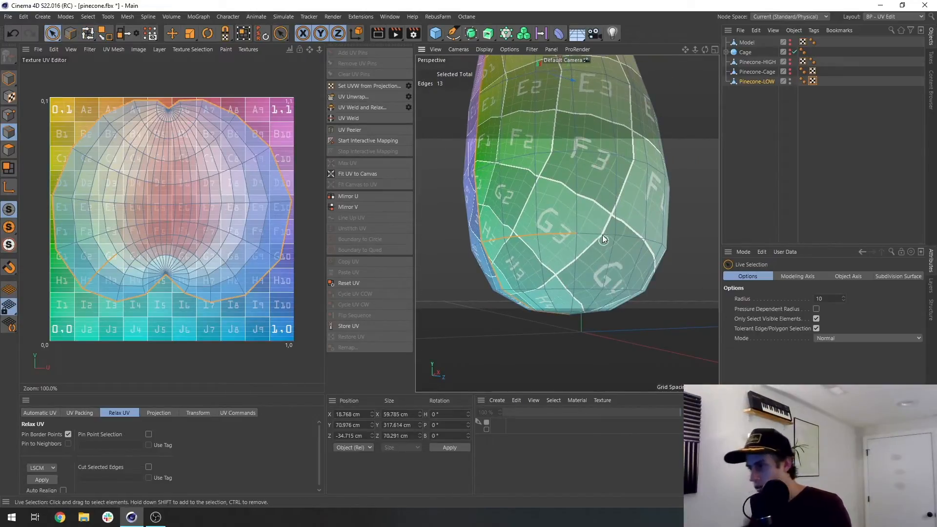
right_click(595, 236)
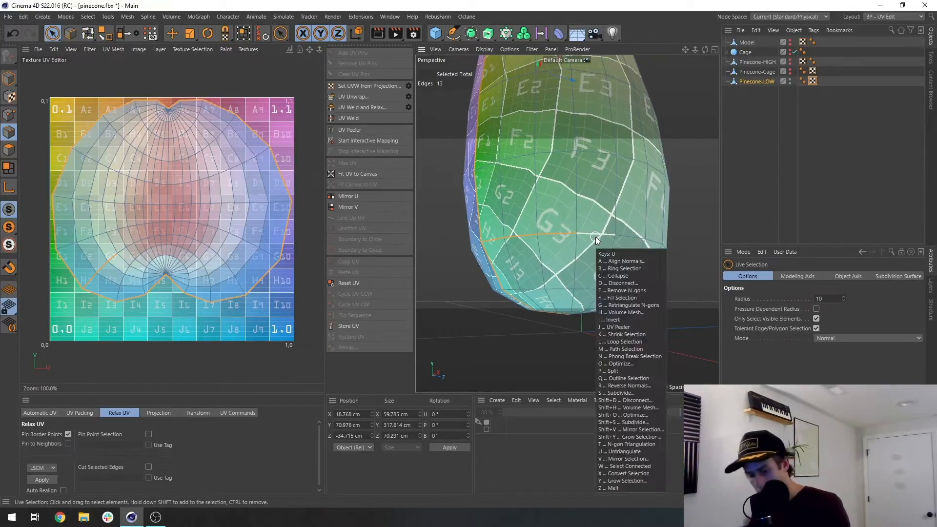
left_click(609, 244)
left_click(601, 243)
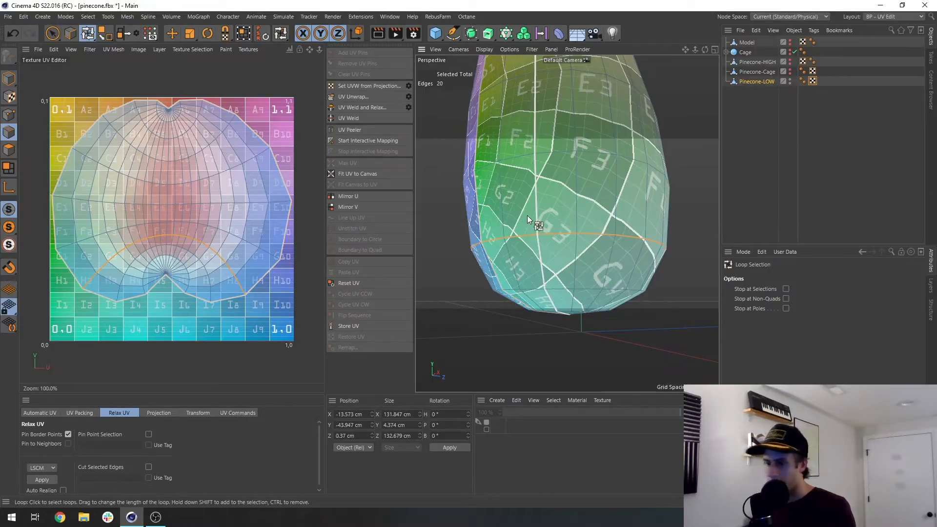
Unwrap the low-poly pinecone along the horizontal loop with one edge left out, keeping the base attached to the body.
left_click_drag(514, 212, 545, 216, "alt")
key("e")
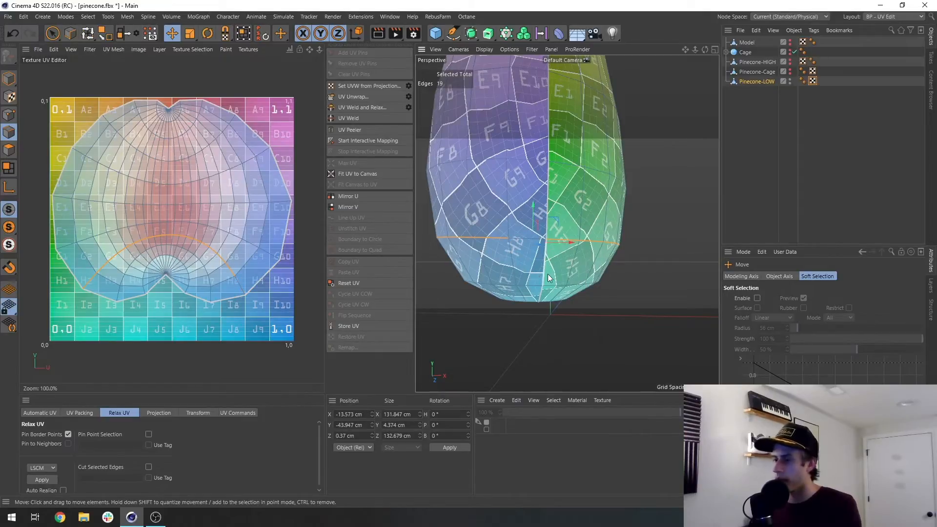
left_click(354, 131)
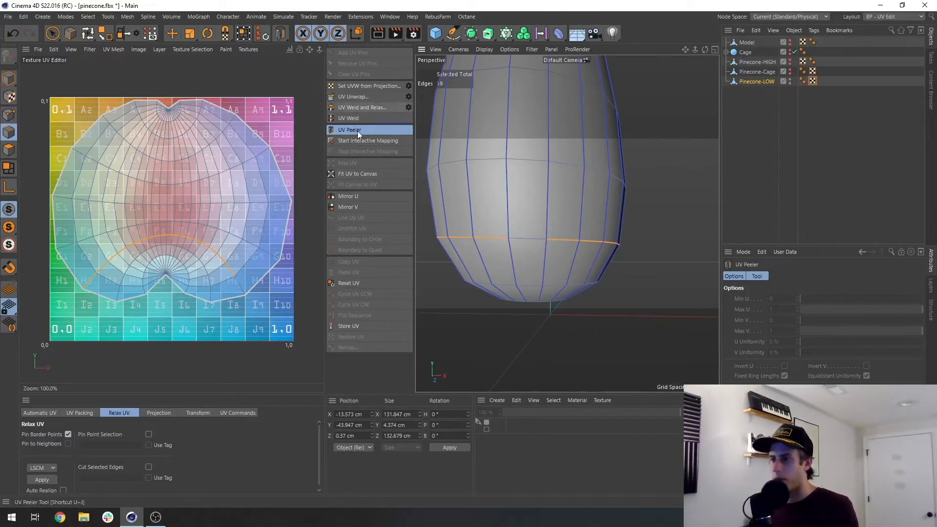
left_click(362, 96)
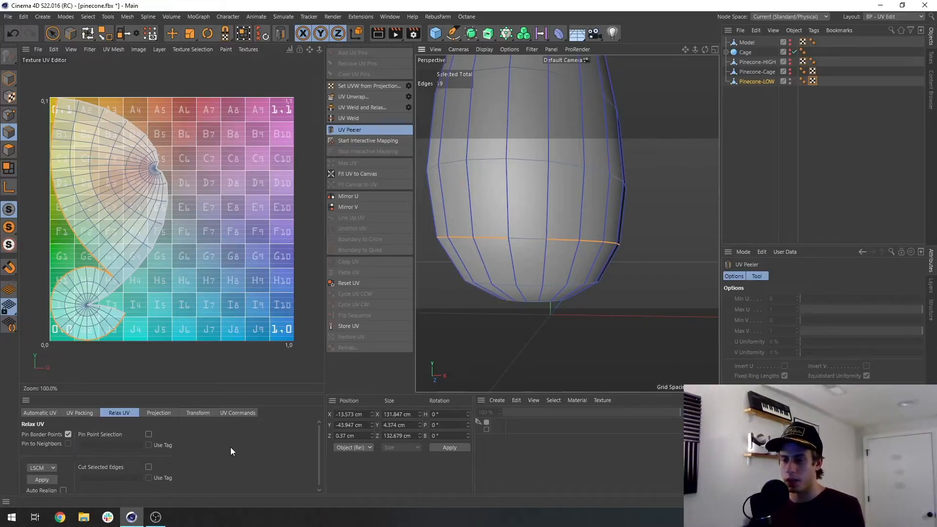
Bring up the UV Packing settings and keep Geometric packing in Texture Space.
left_click_drag(317, 445, 317, 449)
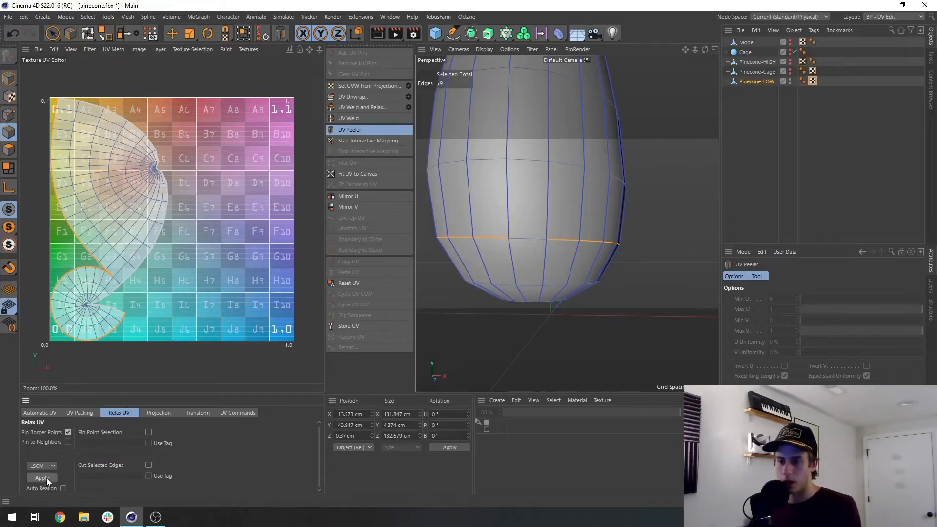
left_click(89, 412)
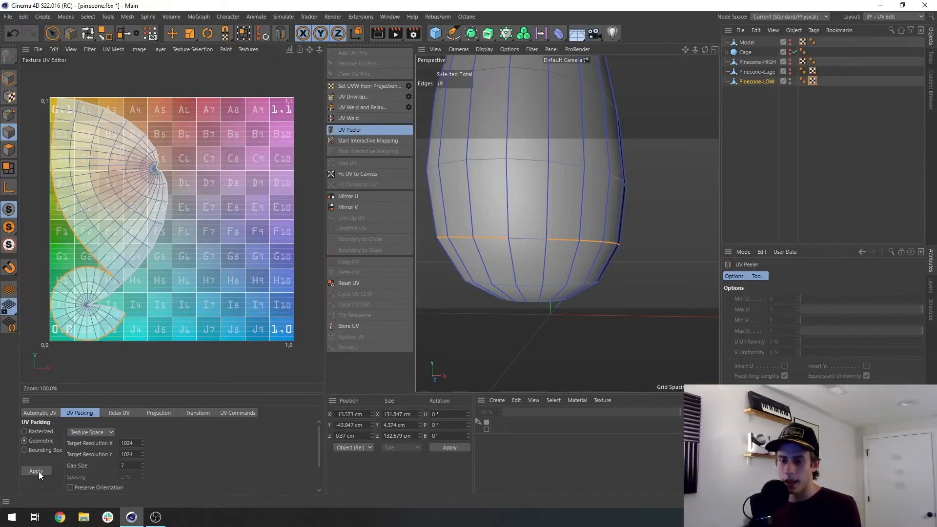
mouse_move(320, 445)
left_mouse_down()
mouse_move(319, 456)
mouse_move(319, 440)
left_mouse_up()
left_click(87, 432)
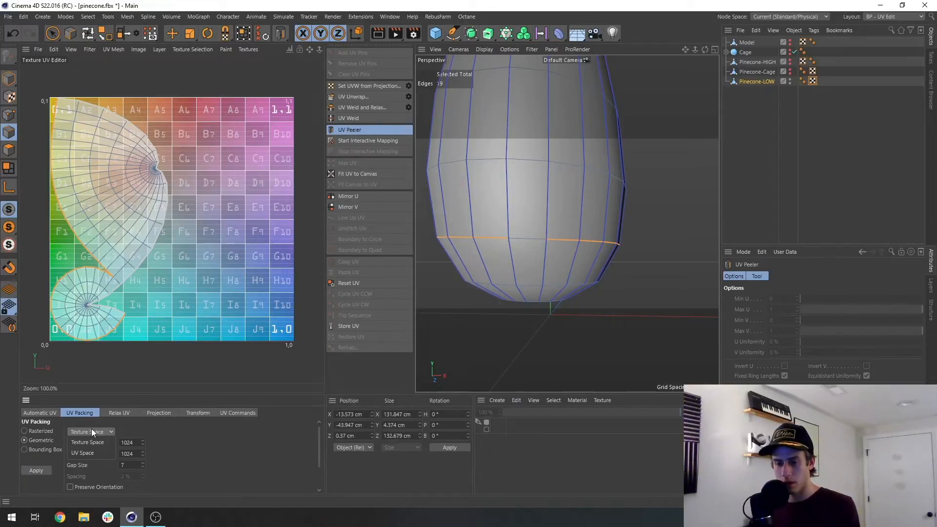
left_click(33, 472)
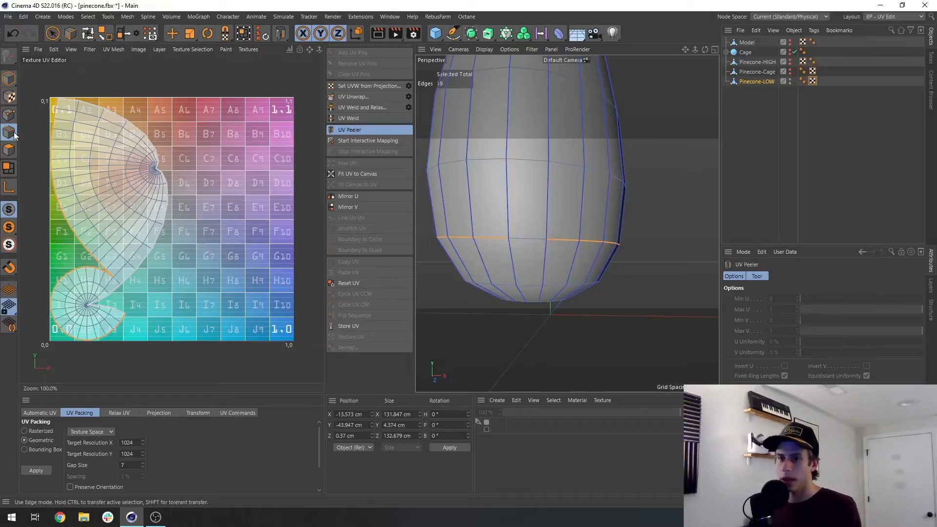
Unwrap the low-poly pinecone along the complete horizontal edge loop and pack the separate islands with Geometric packing in Texture Space.
left_click(526, 235)
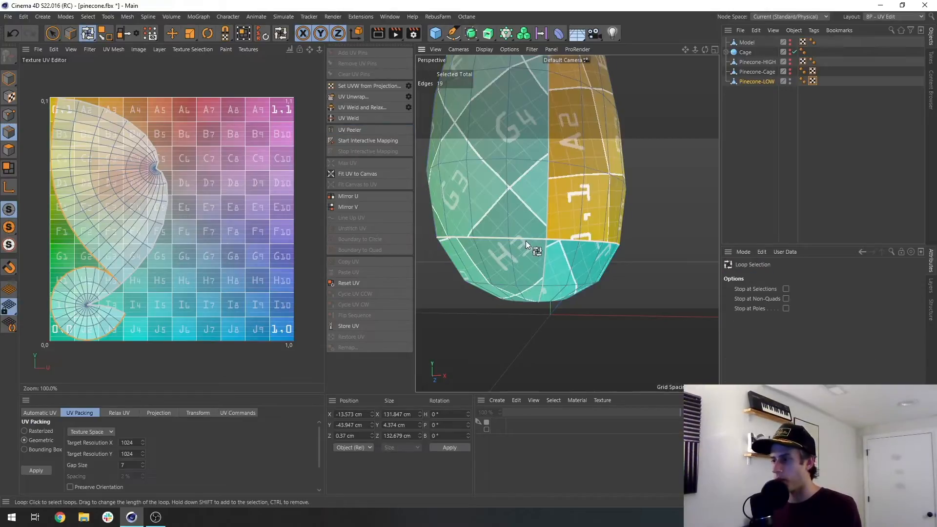
left_click(525, 241)
left_click(368, 95)
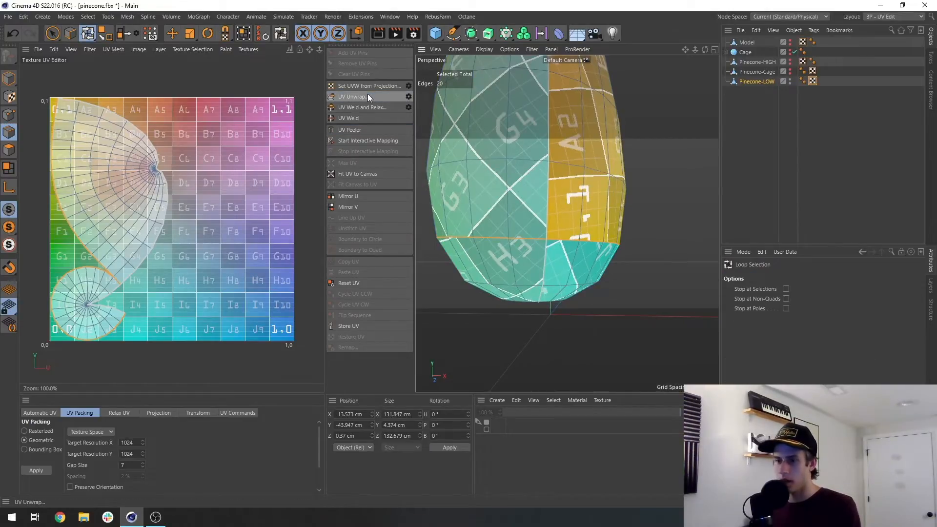
left_click(32, 470)
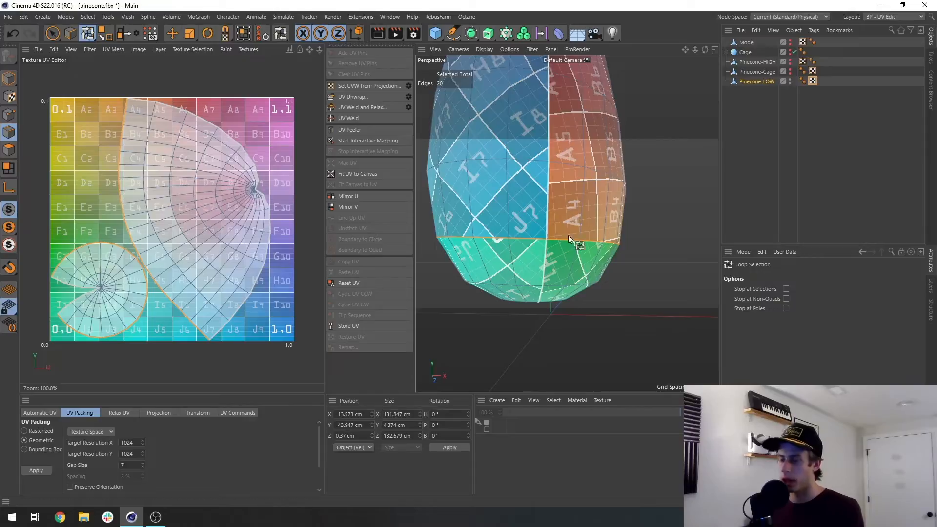
Deselect the low-poly pinecone, frame the whole model and change the interface layout to Startup (User).
left_click(811, 129)
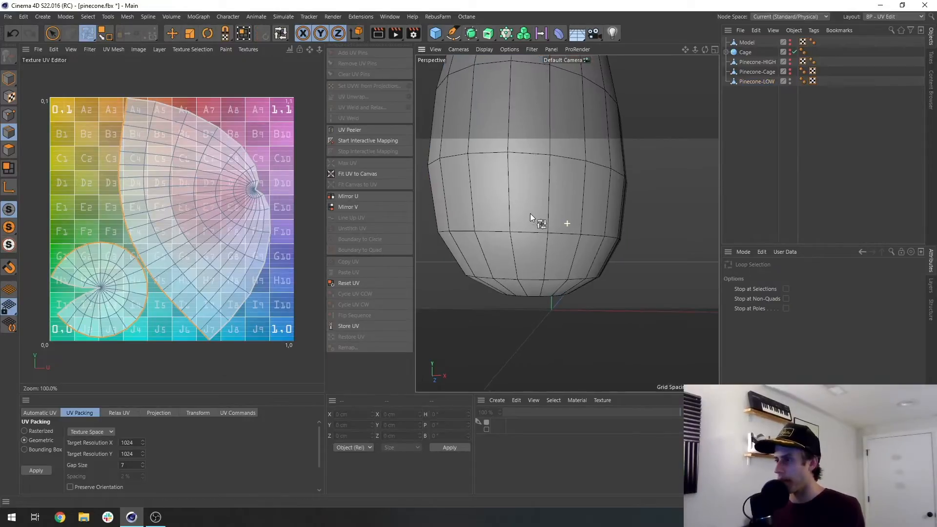
middle_click_drag(560, 204, 554, 332, "alt")
scroll(541, 205, "down", 10)
middle_click_drag(537, 192, 526, 237, "alt")
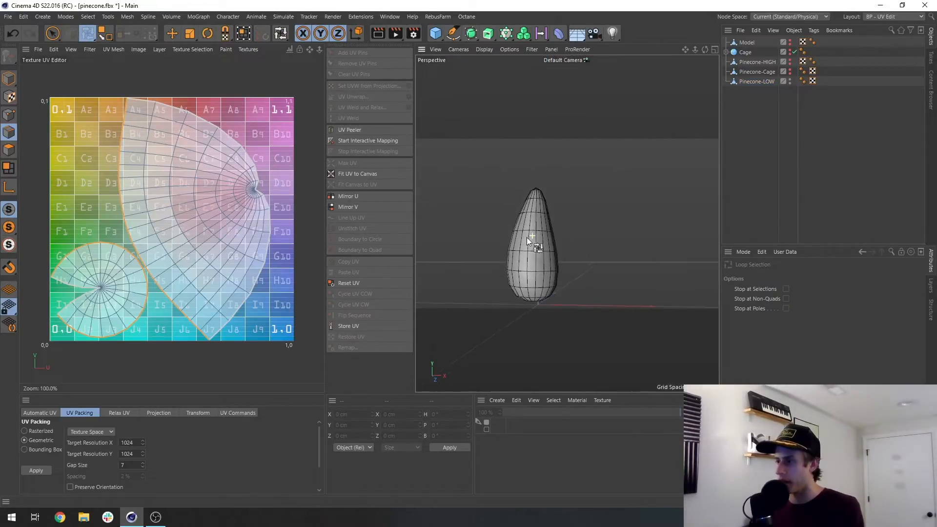
left_click_drag(526, 237, 487, 292, "alt")
left_click(903, 16)
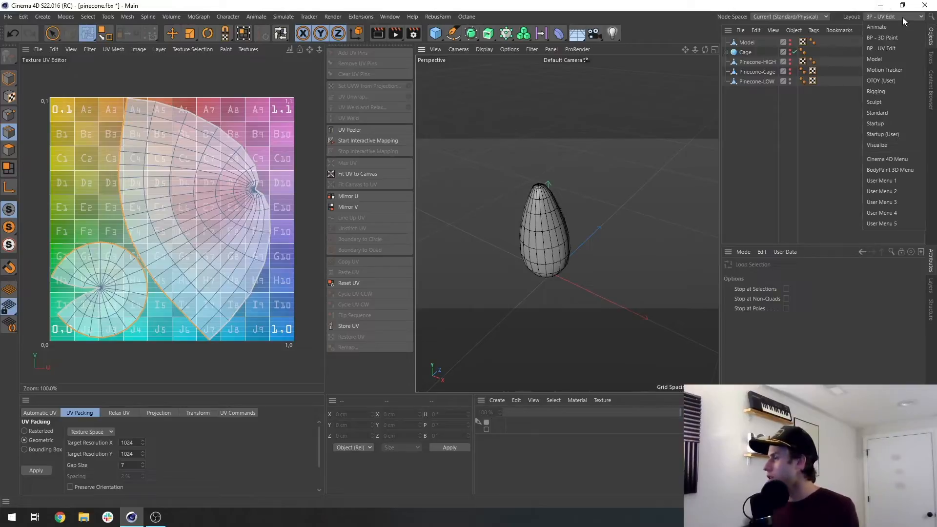
left_click(890, 133)
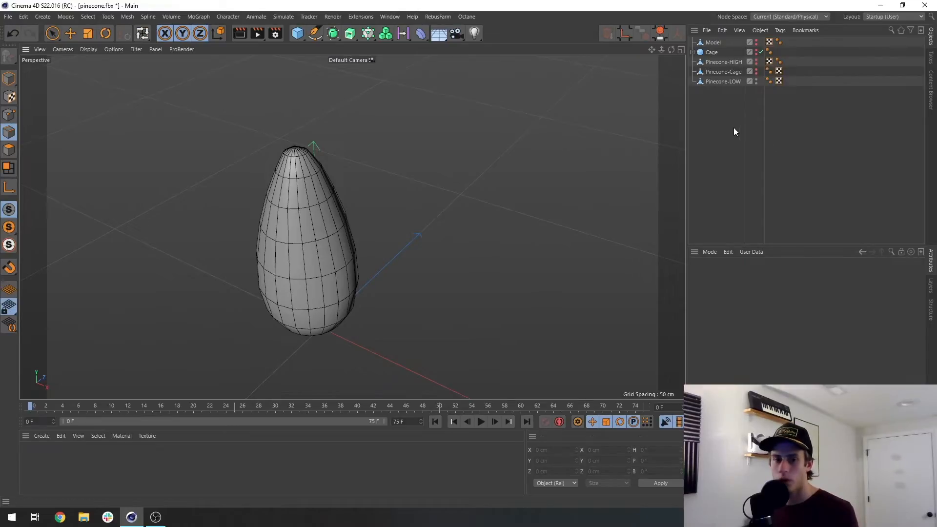
Duplicate Pinecone-LOW at the end of the object list and rename the copy Pinecone-CAGE.
left_click(724, 72)
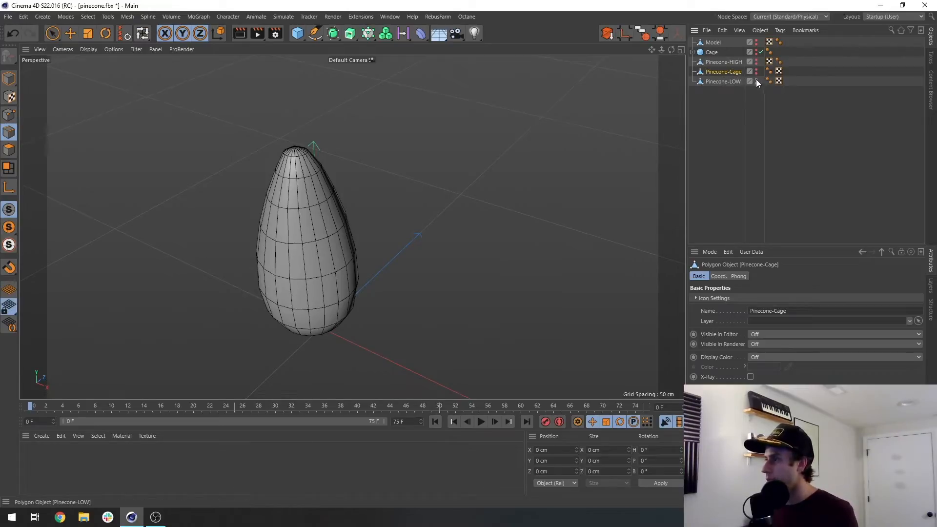
left_click_drag(728, 81, 734, 95)
double_click(737, 91)
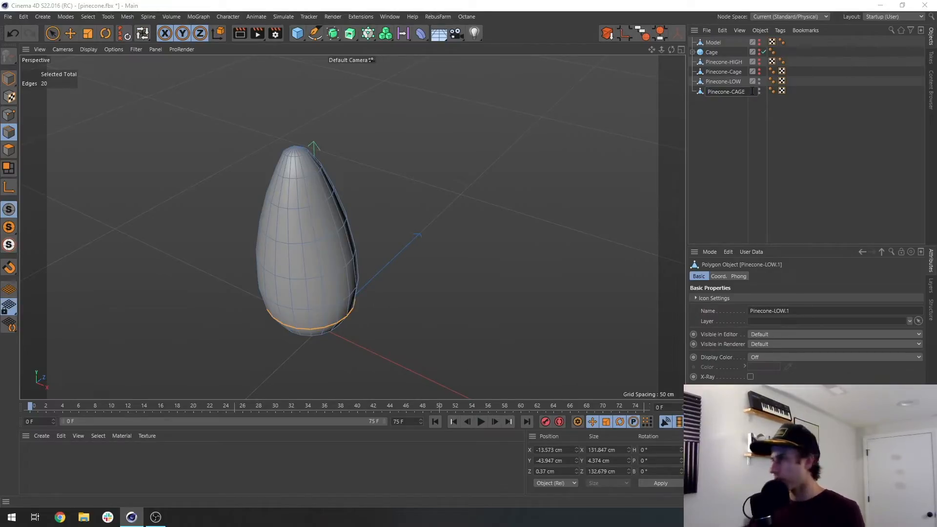
key("Return")
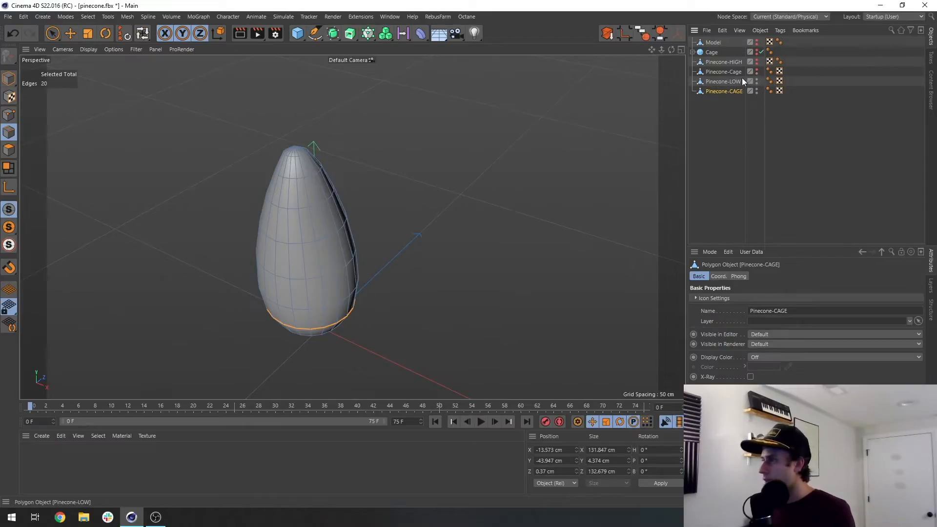
Show the older Pinecone-Cage for reference and enlarge Pinecone-CAGE's polygons to about 121.5 % with Normal Scale.
left_click(757, 70)
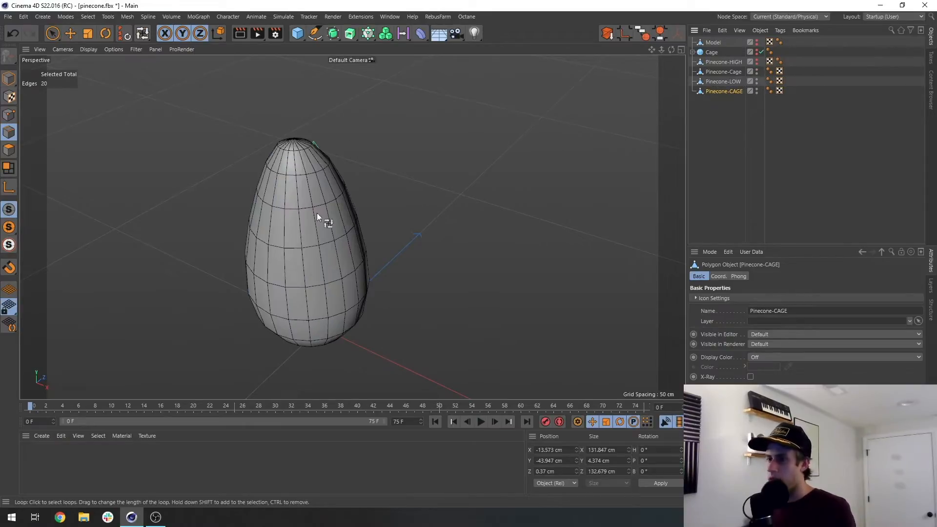
left_click(16, 150)
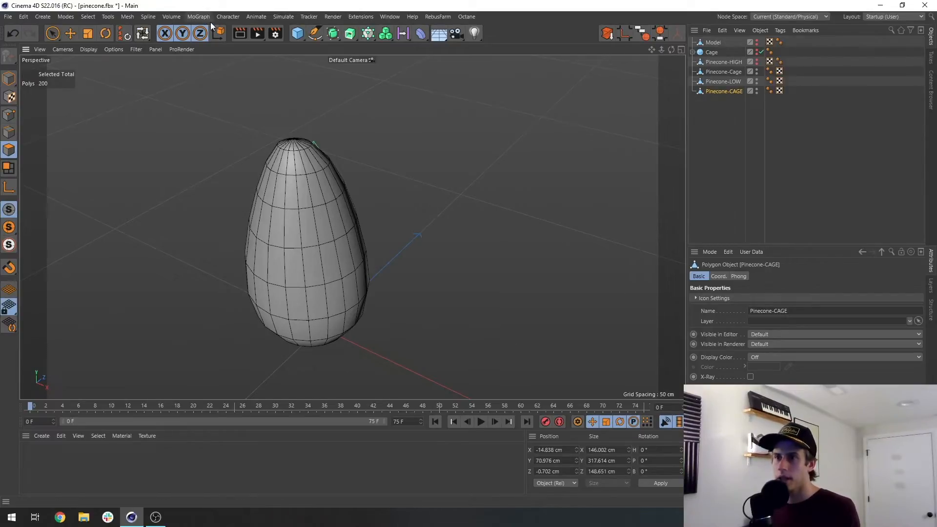
left_click(166, 17)
mouse_move(128, 18)
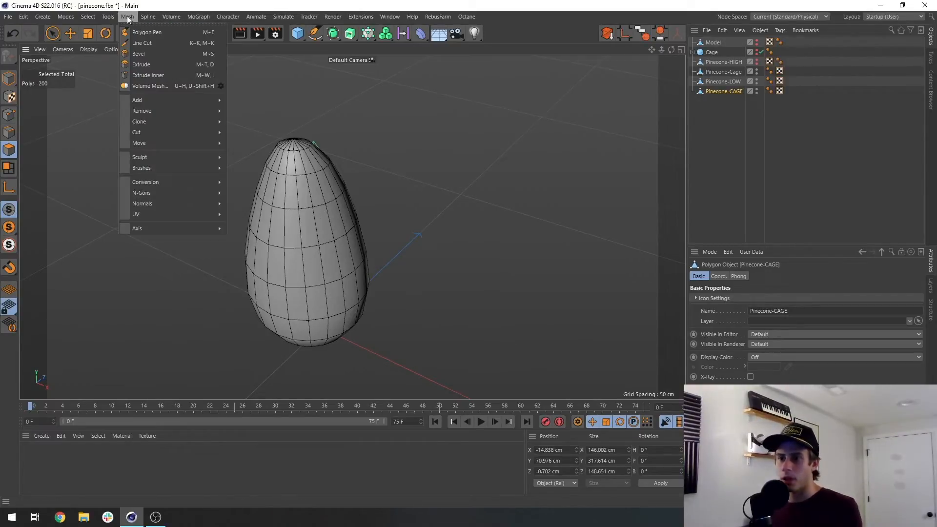
mouse_move(153, 147)
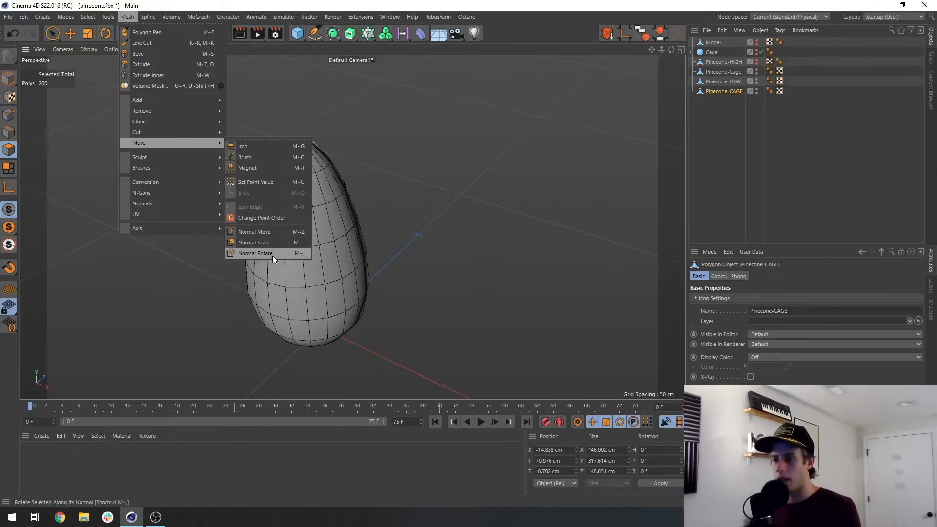
left_click(259, 243)
left_click_drag(412, 256, 456, 256)
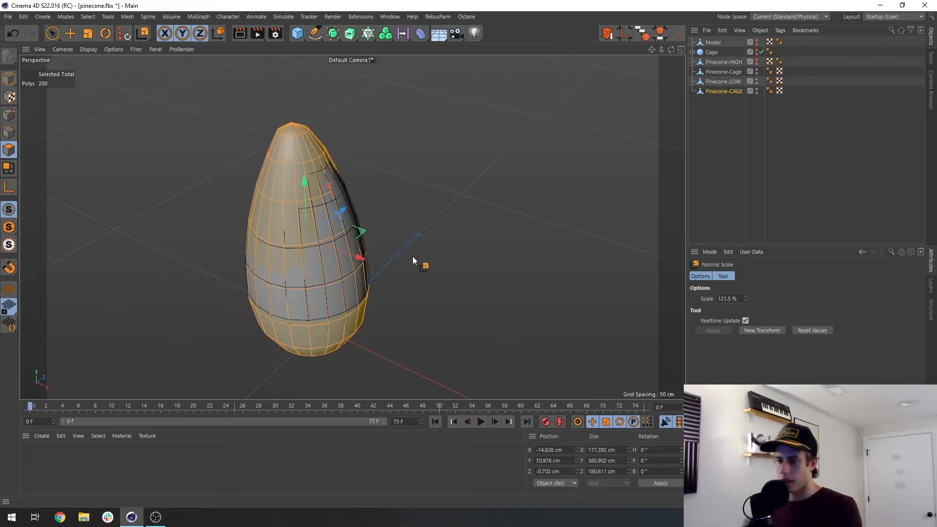
Scale Pinecone-CAGE's polygons along the Y axis to a height of about 340 cm to match the reference cage.
key("t")
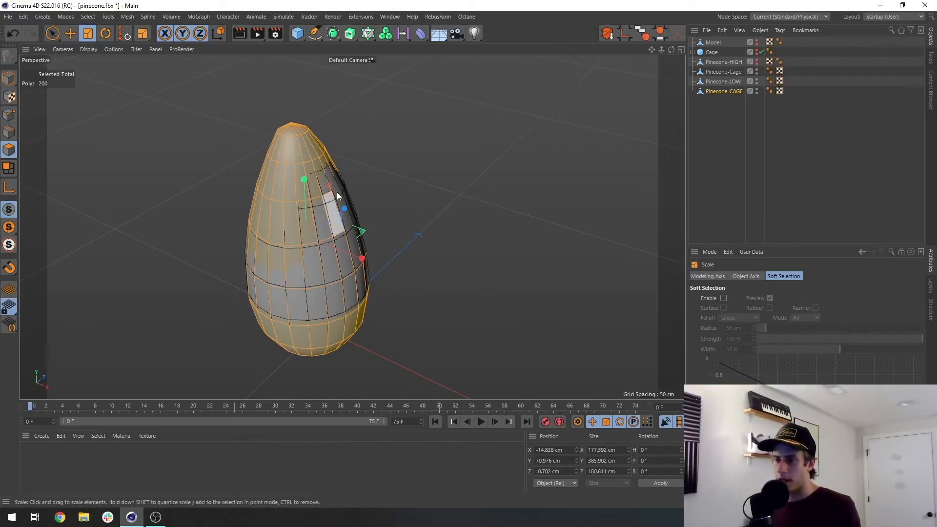
left_click_drag(305, 180, 312, 186)
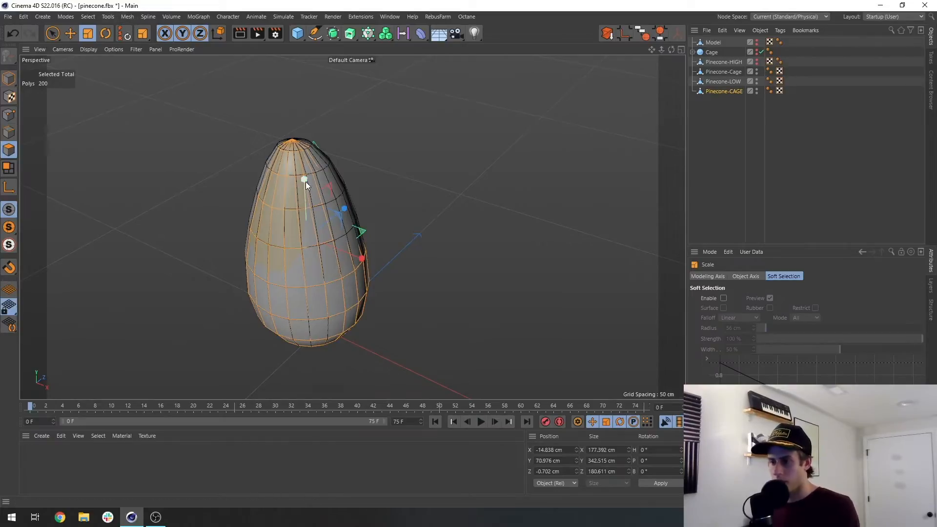
left_click_drag(305, 181, 227, 244)
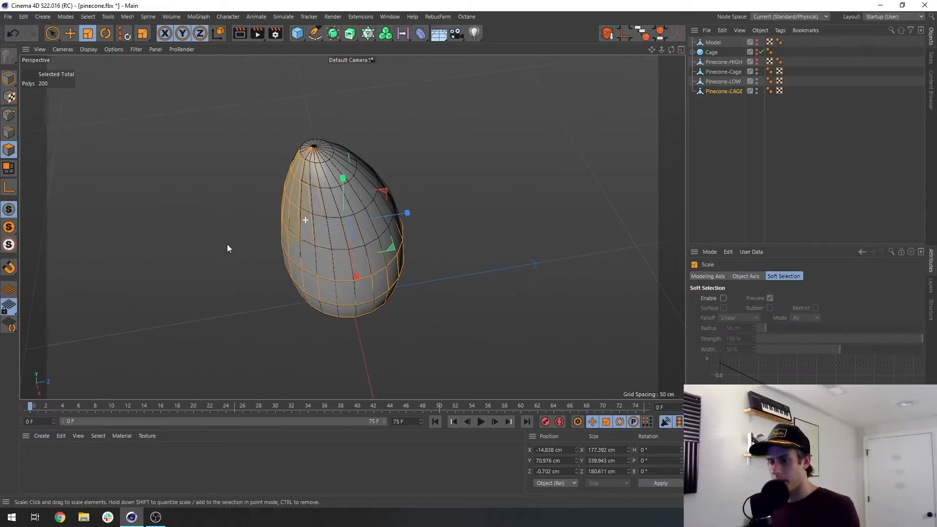
Switch Pinecone-CAGE to point editing and set the Live Selection mode to Soft Selection.
left_click(9, 115)
key("u")
key("l")
left_click_drag(370, 186, 382, 211, "alt")
key("space")
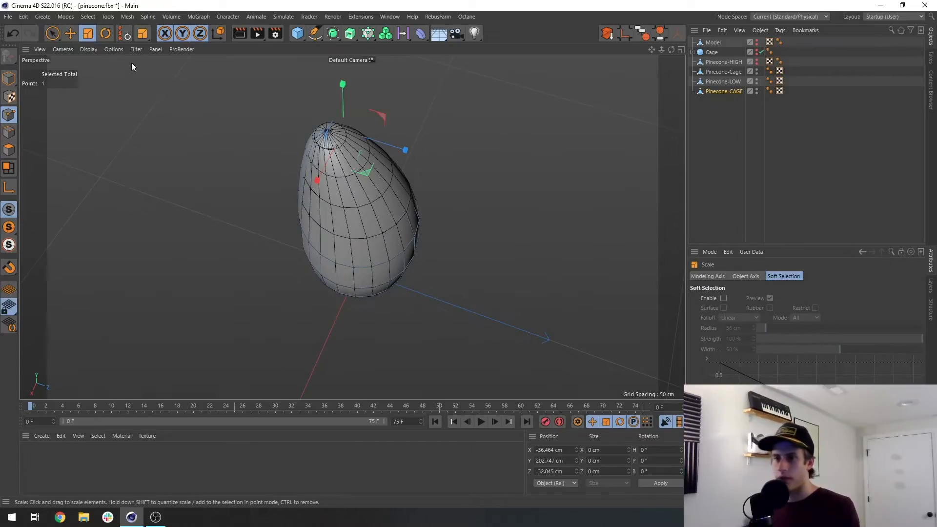
left_click(56, 34)
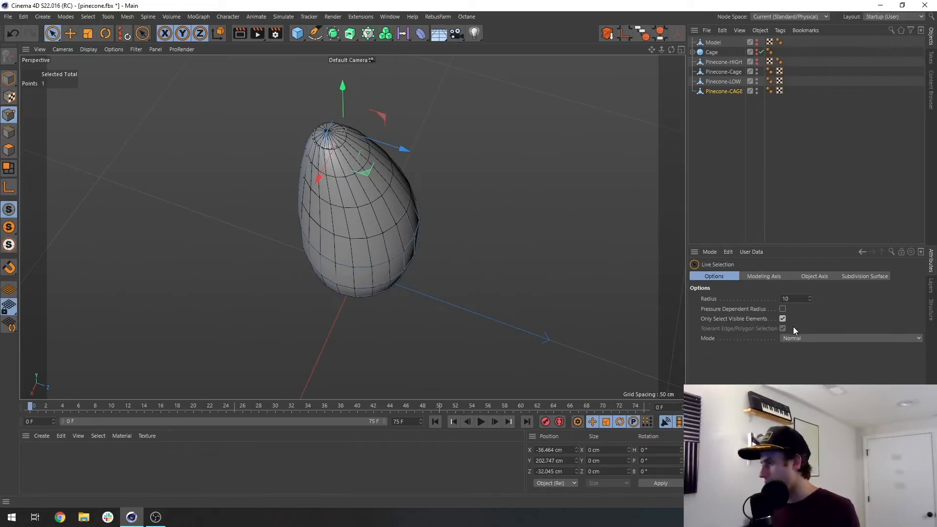
left_click(815, 338)
left_click(819, 363)
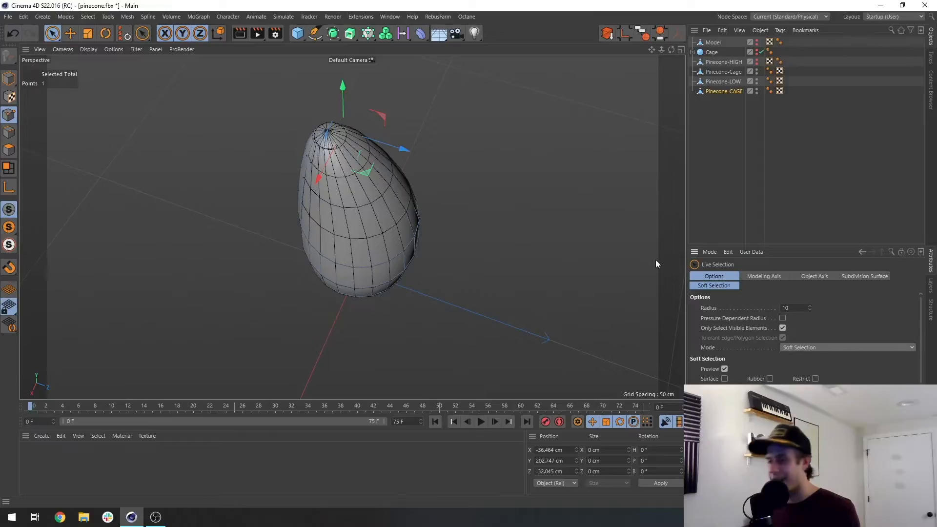
Try to pull two points on the upper side of Pinecone-CAGE outward along the blue axis, and undo the move.
left_click(385, 193)
left_click(389, 183)
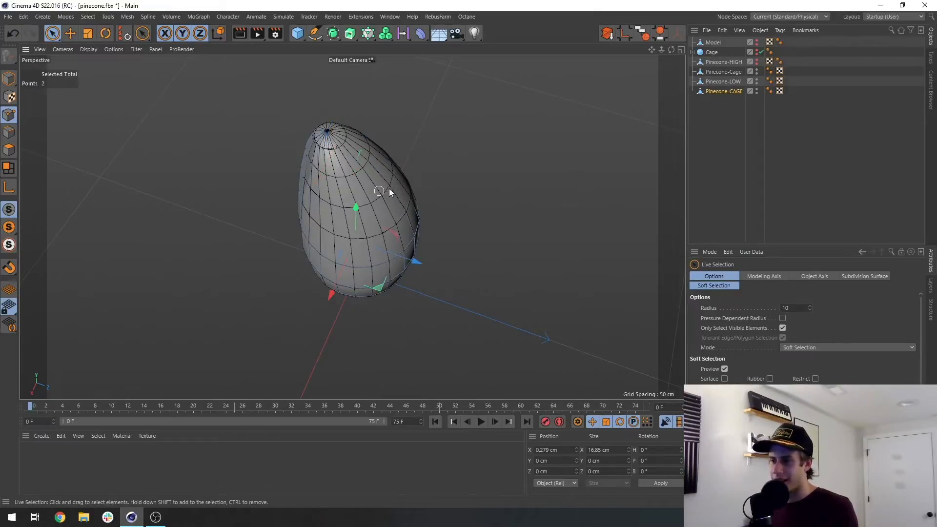
left_click(381, 195)
scroll(379, 195, "up", 3)
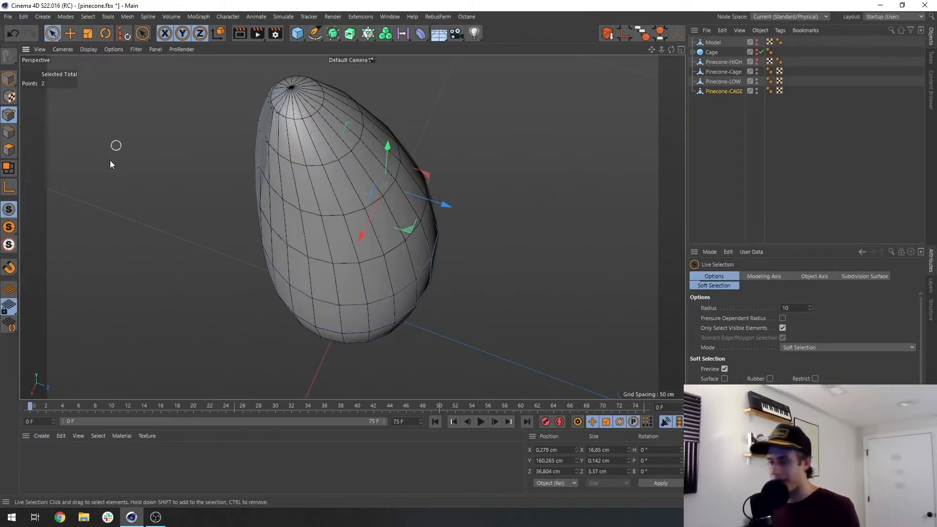
middle_click_drag(439, 204, 449, 207)
left_click_drag(449, 205, 446, 204)
key("ctrl+z")
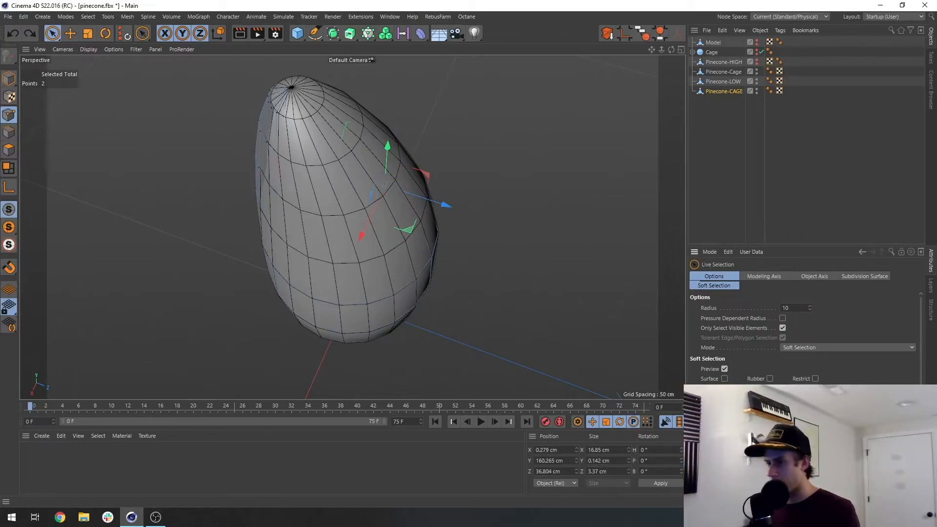
Pull single points on the upper front slope of Pinecone-CAGE slightly outward along the blue axis with soft selection.
left_click_drag(443, 204, 447, 207)
left_click(357, 148)
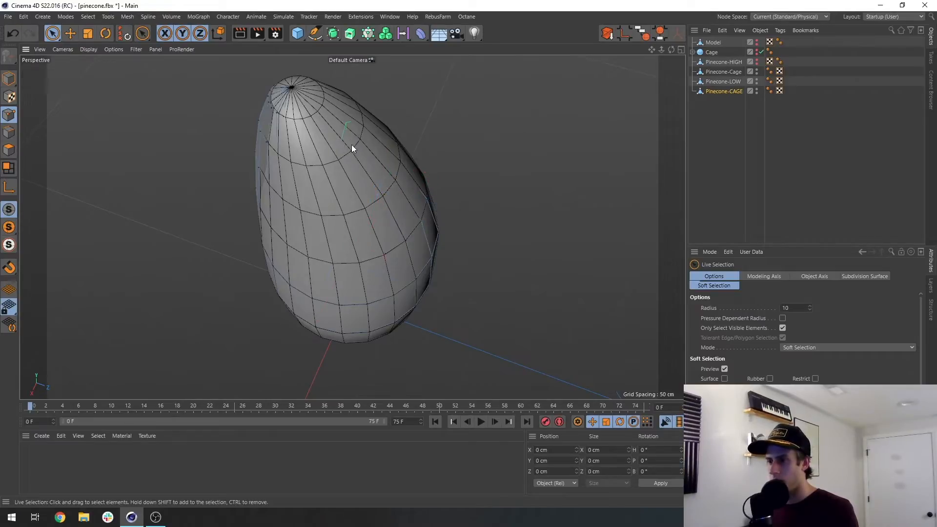
left_click(351, 148)
left_click_drag(406, 166, 412, 167)
left_click(391, 181)
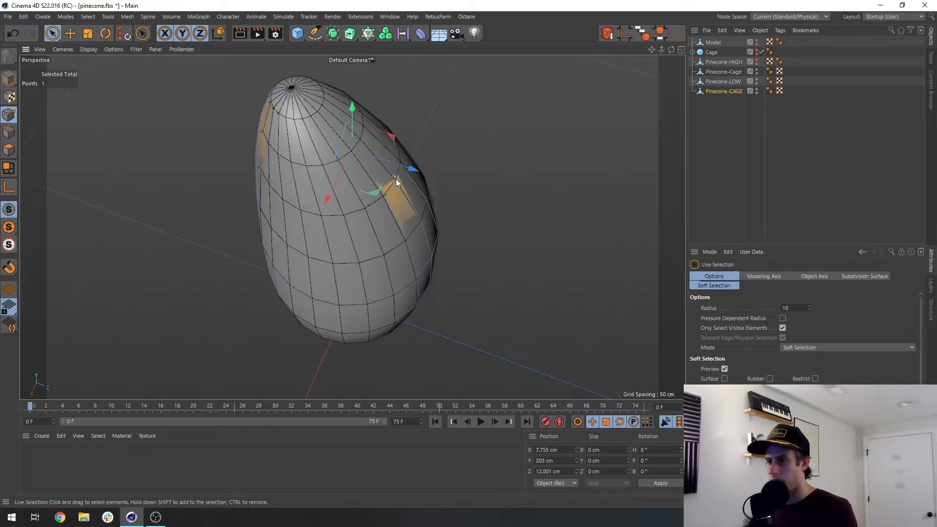
left_click_drag(454, 197, 452, 197)
left_click(345, 151)
left_click_drag(406, 167, 412, 169)
left_click(318, 192)
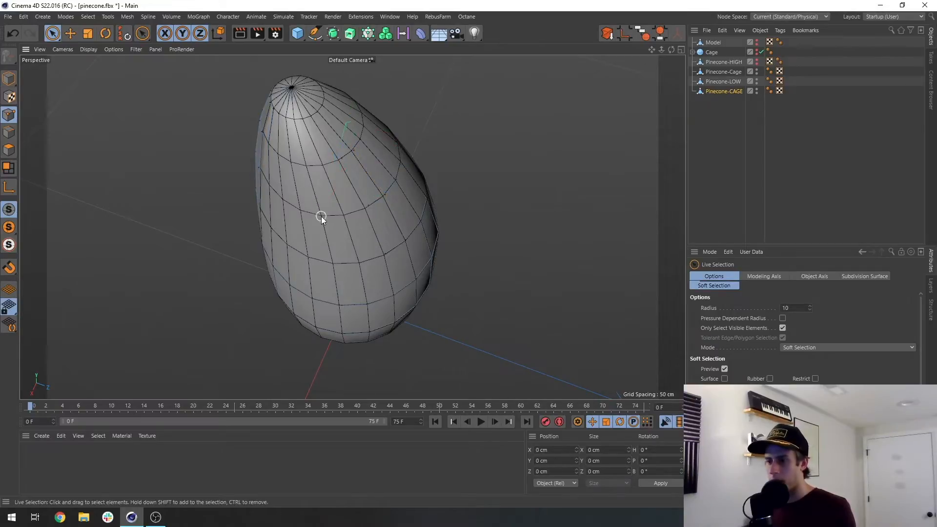
Adjust points about 160 cm high on the front of Pinecone-CAGE to push them outward past the reference cage.
left_click_drag(333, 240, 335, 245, "alt")
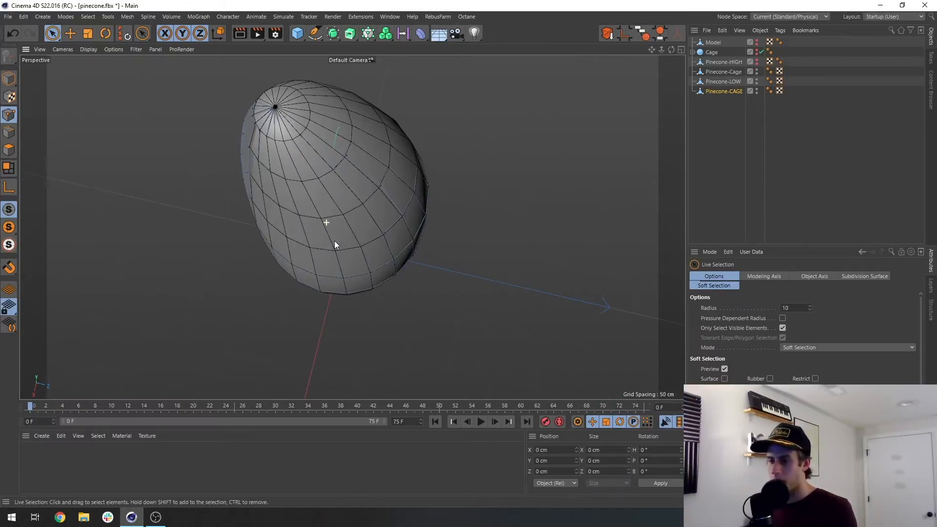
left_click(301, 212)
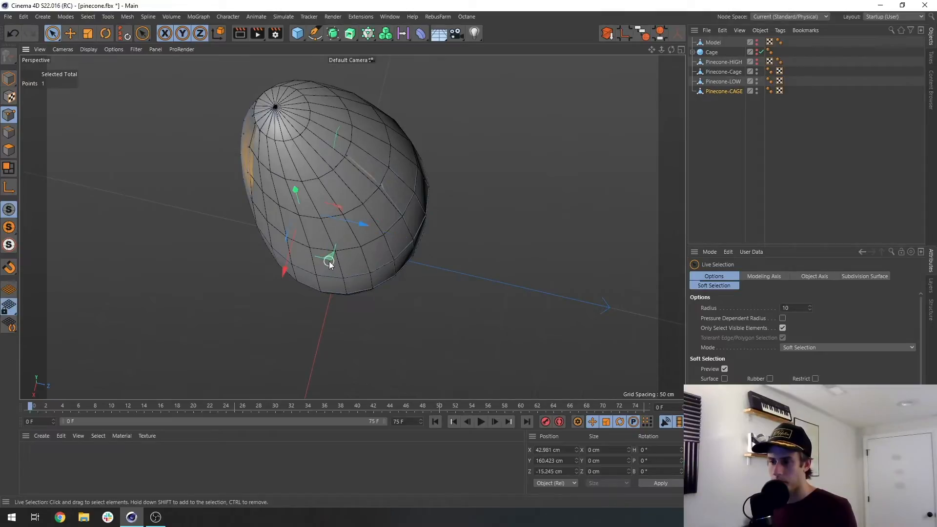
left_click_drag(329, 263, 351, 267)
left_click(320, 213)
left_click(325, 220)
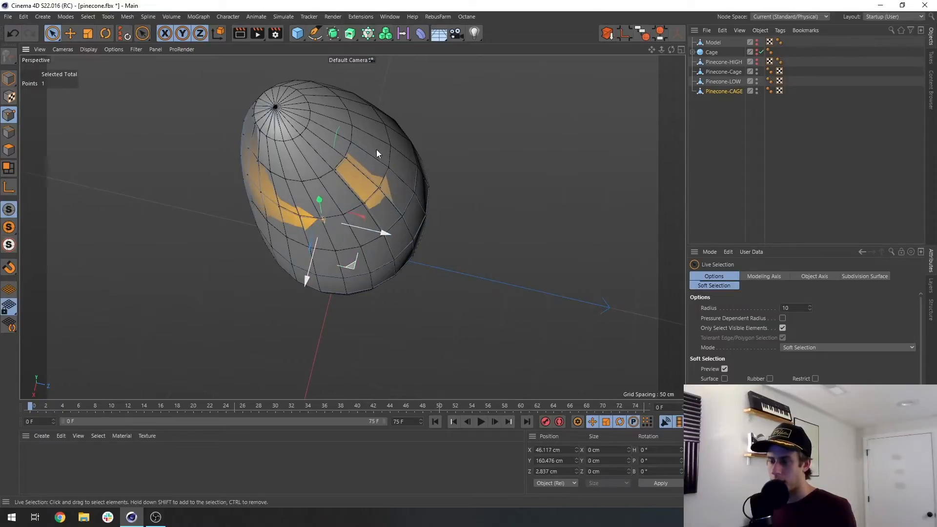
Pull individual mid-upper points around the adjoining sides of Pinecone-CAGE outward, including one at about X -65.9 cm.
left_click_drag(376, 149, 276, 182, "alt")
left_click(381, 224)
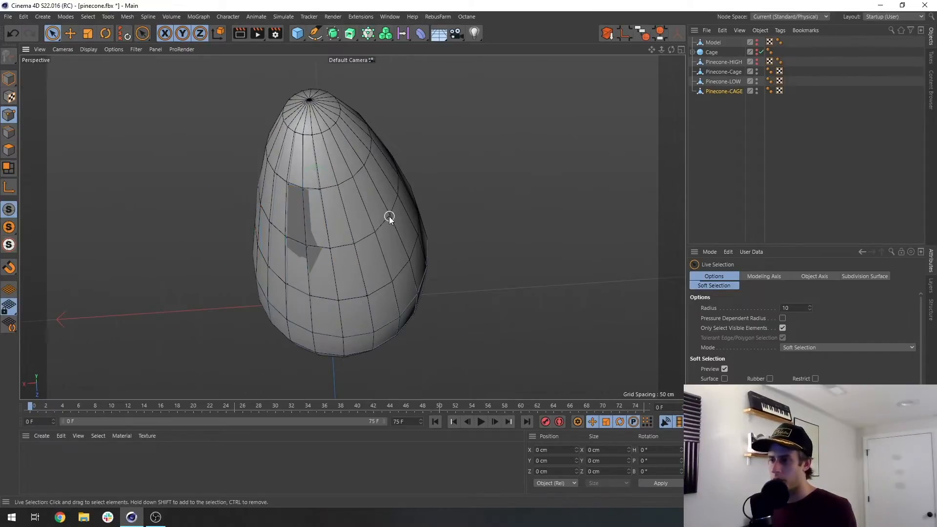
left_click_drag(435, 265, 326, 190, "alt")
left_click(336, 192)
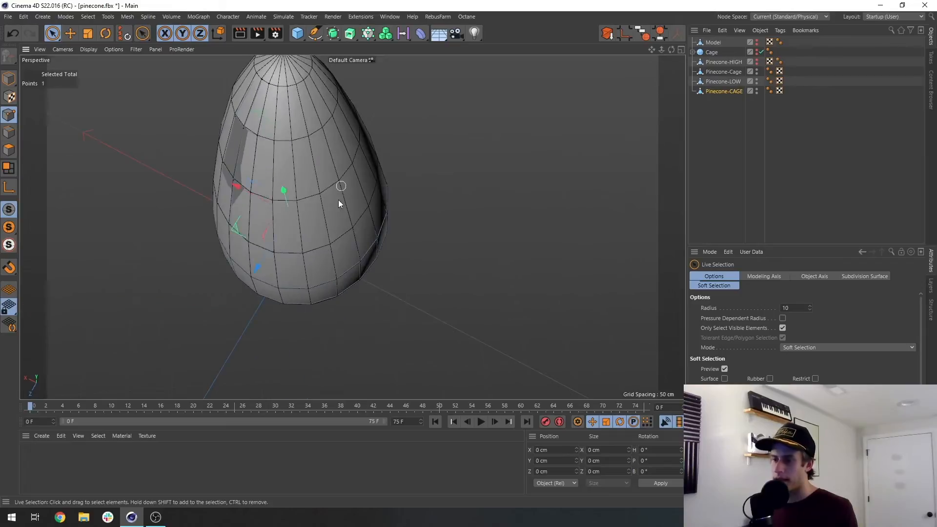
left_click_drag(264, 203, 264, 206)
left_click(353, 165)
left_click_drag(329, 175, 372, 184, "alt")
left_click(358, 190)
left_click_drag(322, 149, 321, 153)
left_click(344, 139)
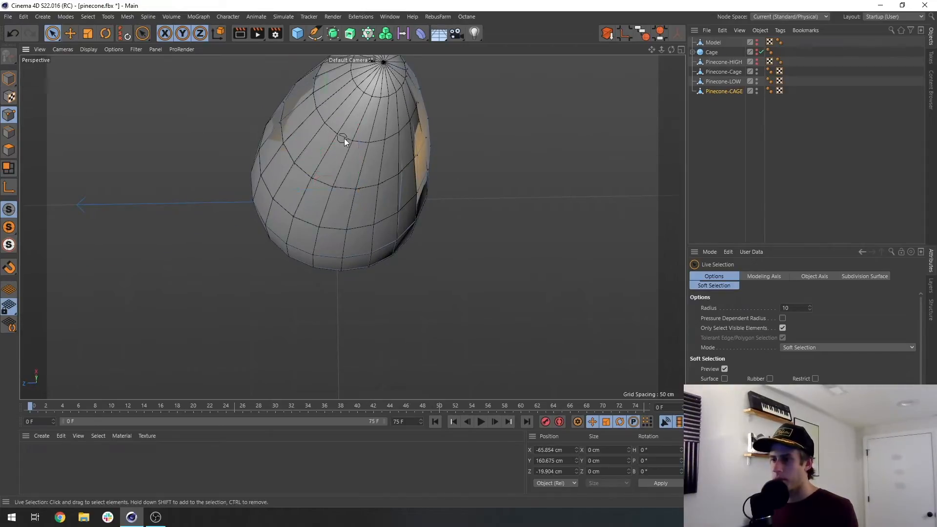
Move the points about 203 cm high on the far side of Pinecone-CAGE outward to widen its upper section.
left_click(338, 133)
left_click_drag(374, 119, 373, 127, "alt")
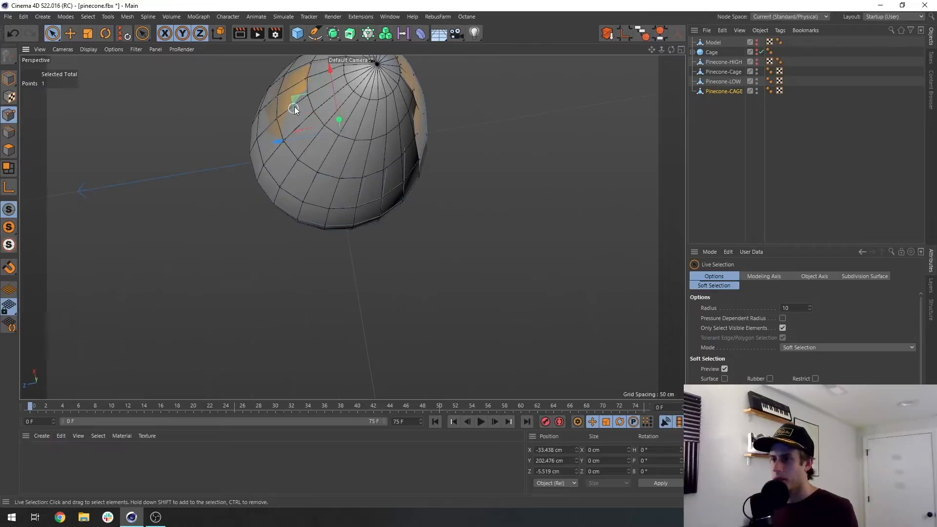
left_click_drag(294, 106, 292, 105)
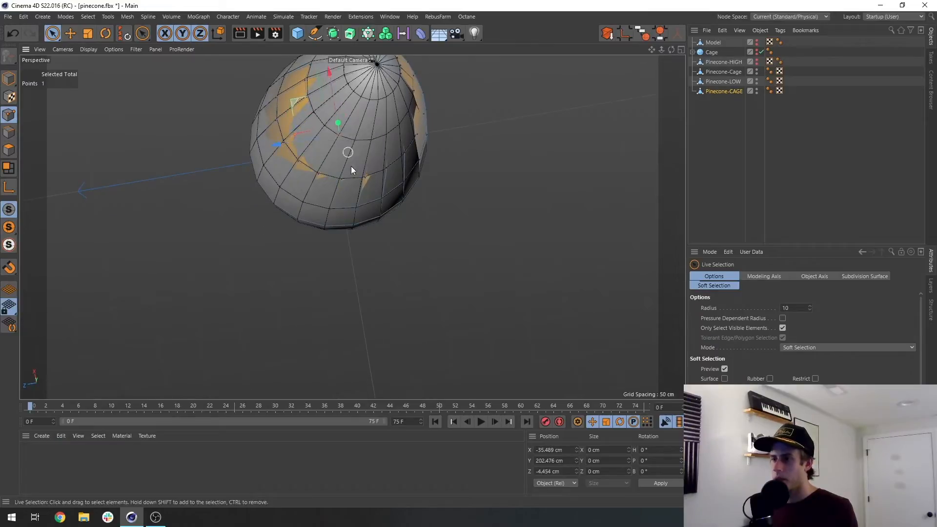
left_click_drag(351, 166, 324, 108, "alt")
left_click_drag(332, 75, 333, 72)
middle_click_drag(343, 221, 355, 166, "alt")
left_click(294, 215)
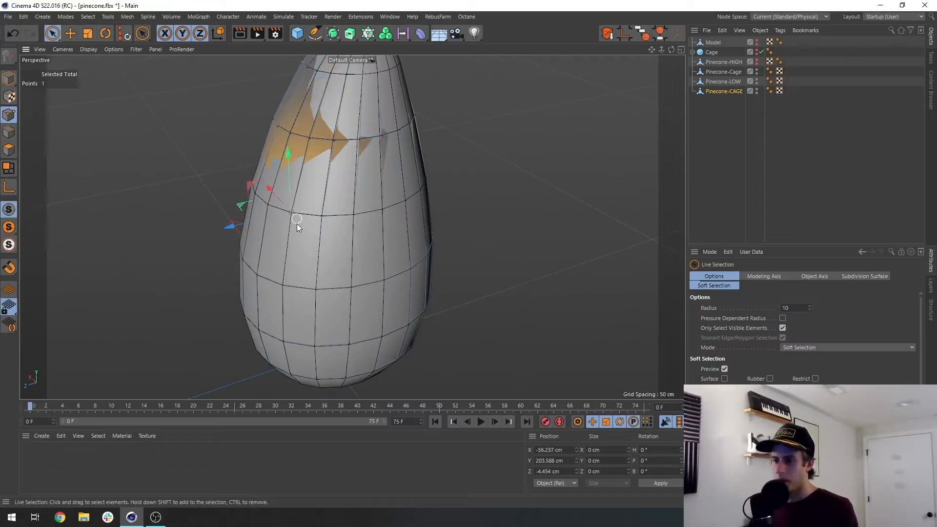
left_click_drag(232, 226, 234, 227)
scroll(326, 175, "down", 3)
left_click_drag(326, 175, 435, 145, "alt")
left_click(550, 158)
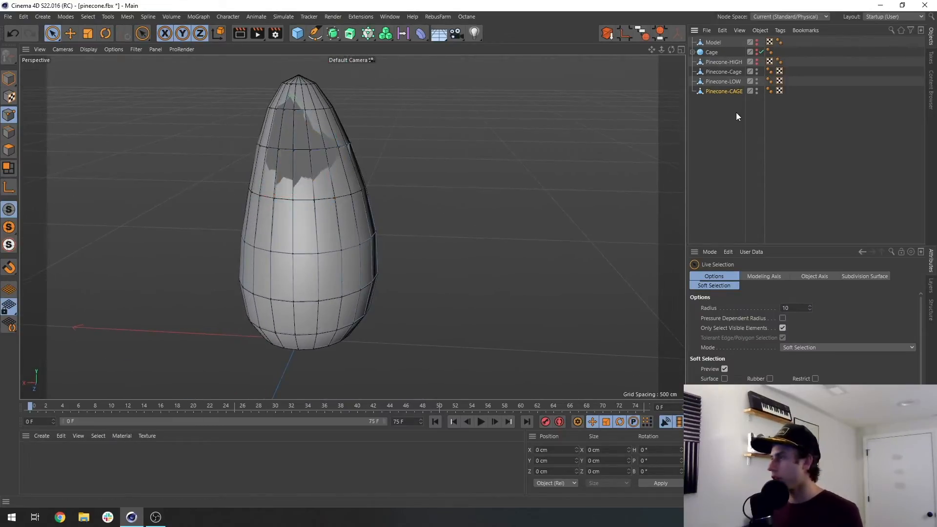
Delete the older Pinecone-Cage reference and show Pinecone-HIGH together with the new cage.
left_click(729, 71)
key("Delete")
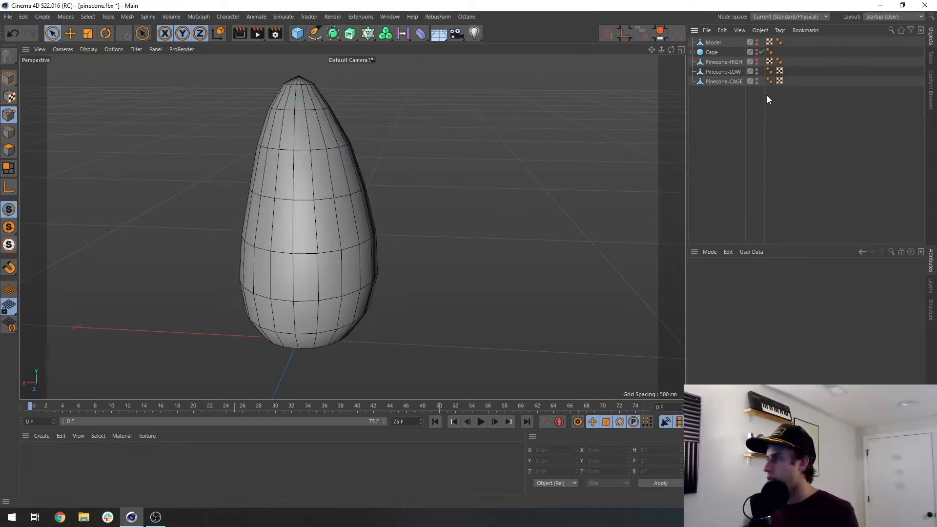
left_click(756, 60)
left_click_drag(344, 142, 435, 103, "alt")
Pull the Pinecone-CAGE point beside the protruding high-poly detail near the tip outward to about Z -30.3 cm.
left_click(722, 72)
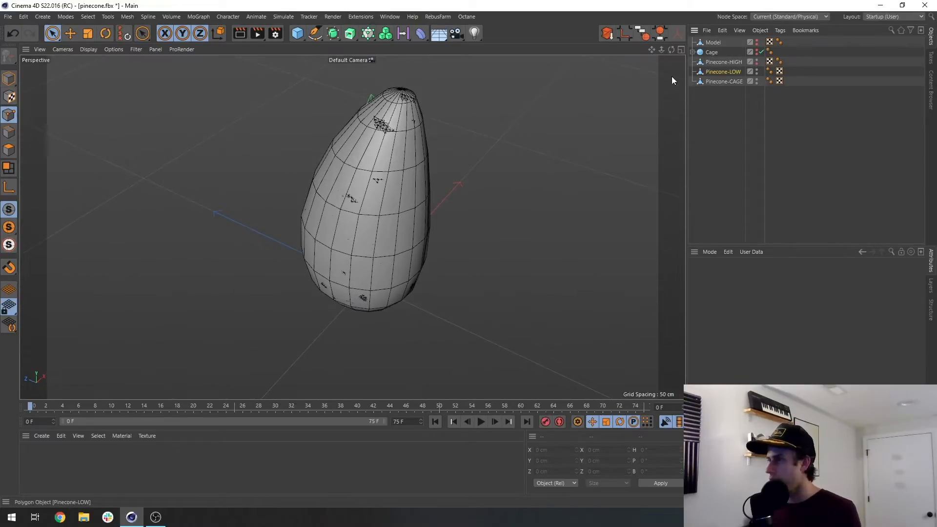
right_click_drag(384, 124, 512, 113, "alt")
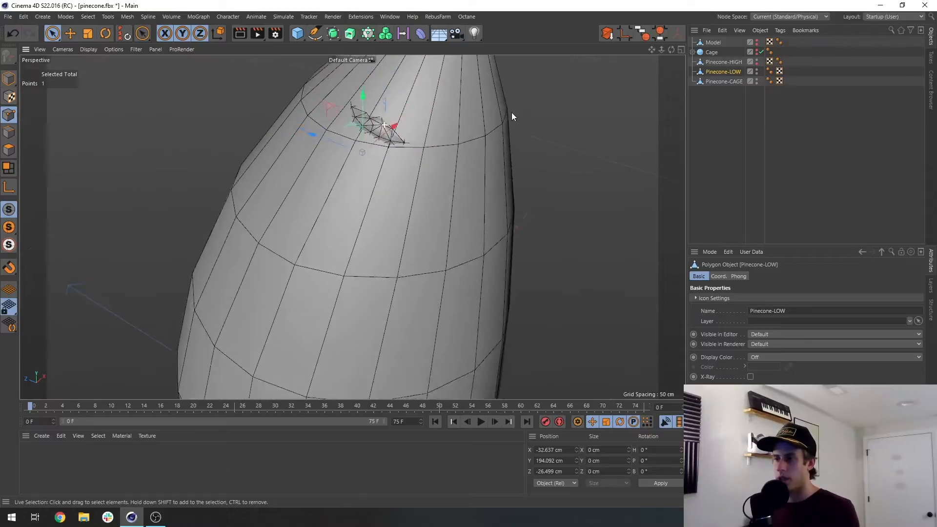
left_click_drag(512, 113, 362, 148, "alt")
left_click(727, 82)
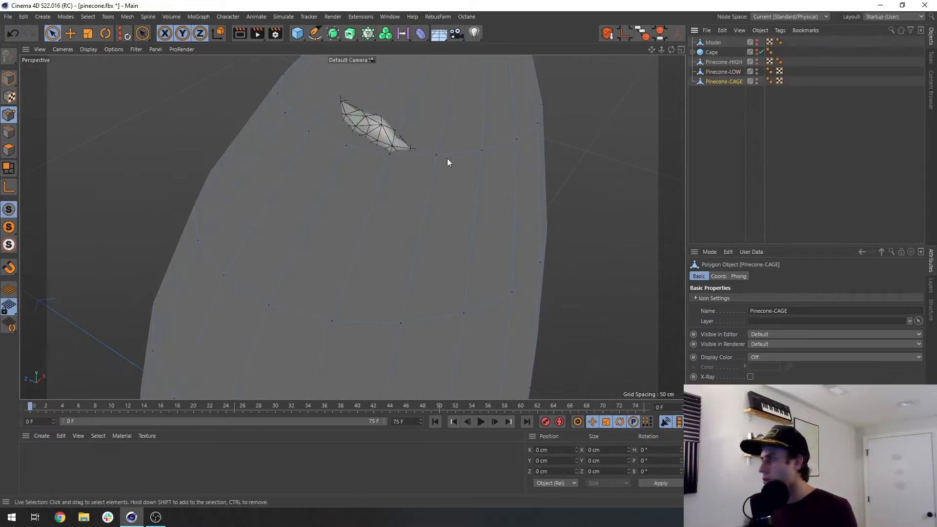
left_click_drag(362, 161, 362, 87, "alt")
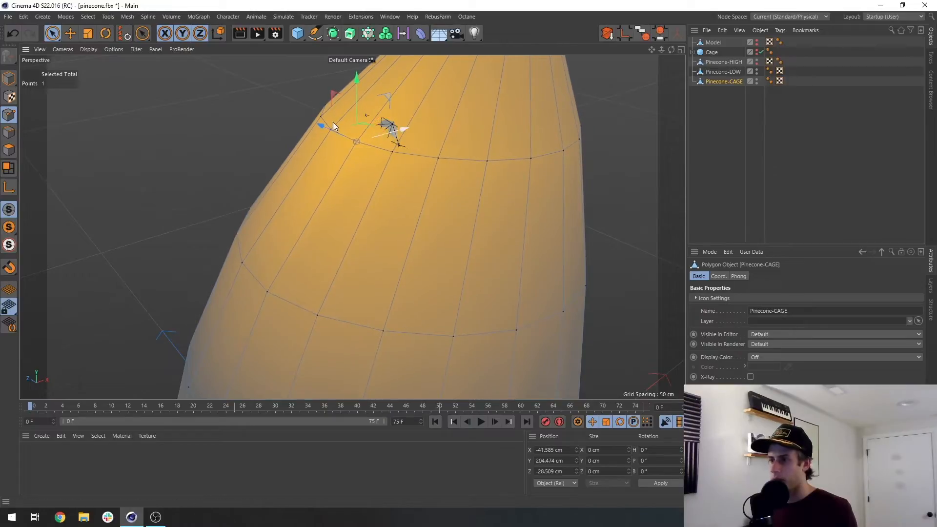
left_click_drag(322, 127, 324, 130)
scroll(409, 154, "down", 5)
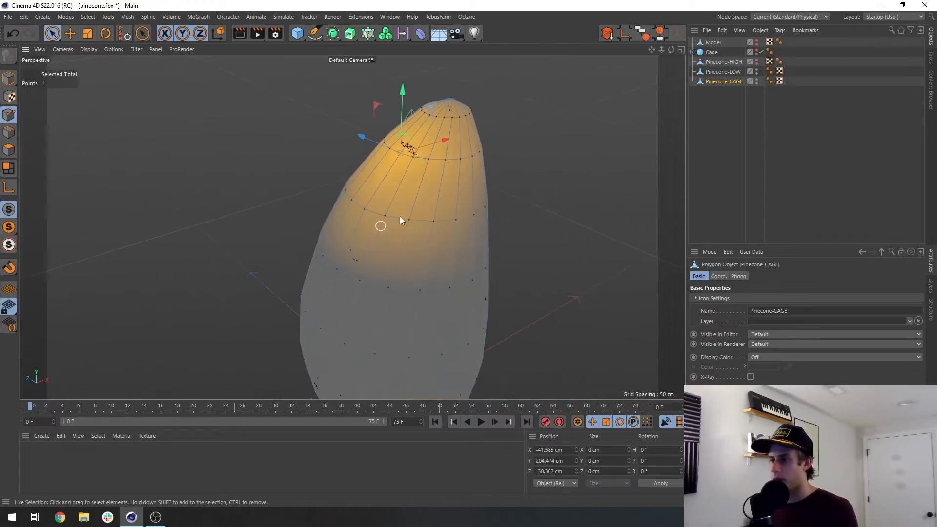
Pull two neighbouring points in the middle of Pinecone-CAGE outward along the X axis to about 63.6 cm to enclose the protruding scales.
left_click_drag(399, 216, 448, 265, "alt")
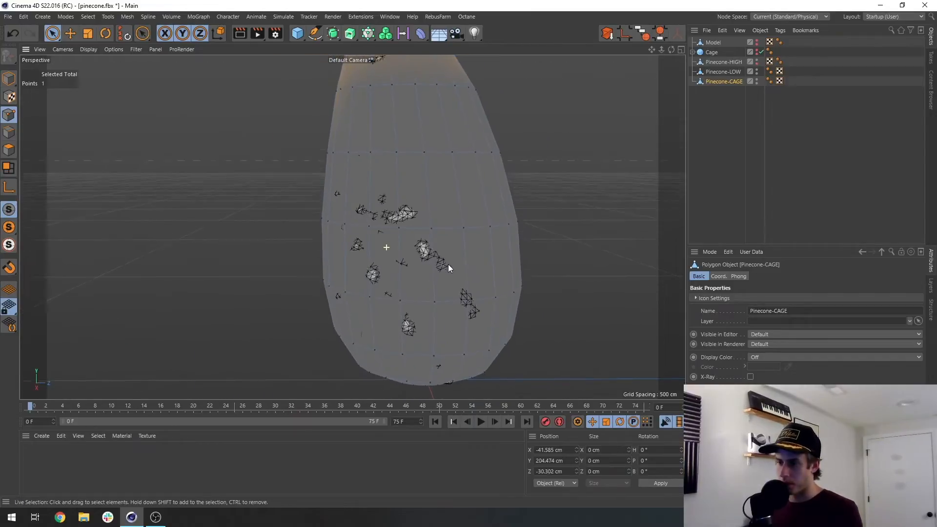
left_click(399, 224)
left_click(371, 226, "shift")
left_click_drag(391, 290, 395, 315, "alt")
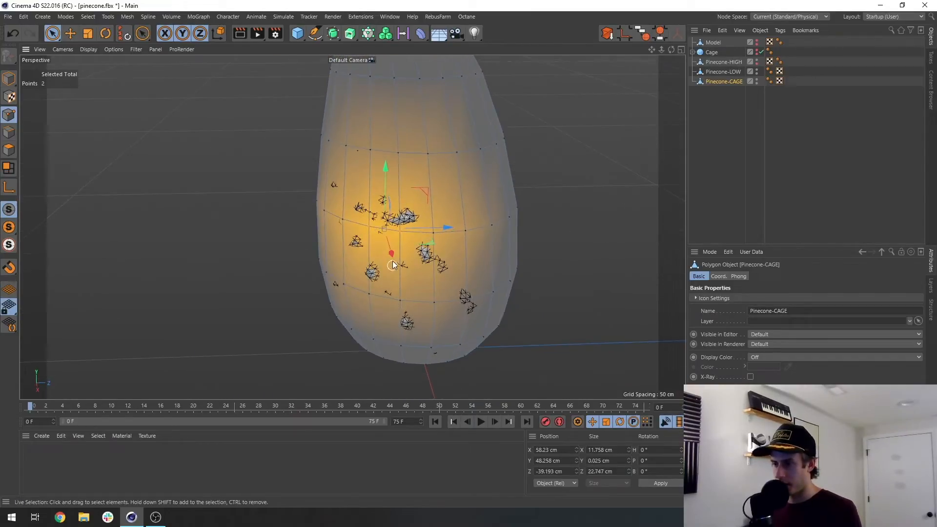
left_click_drag(390, 255, 391, 257)
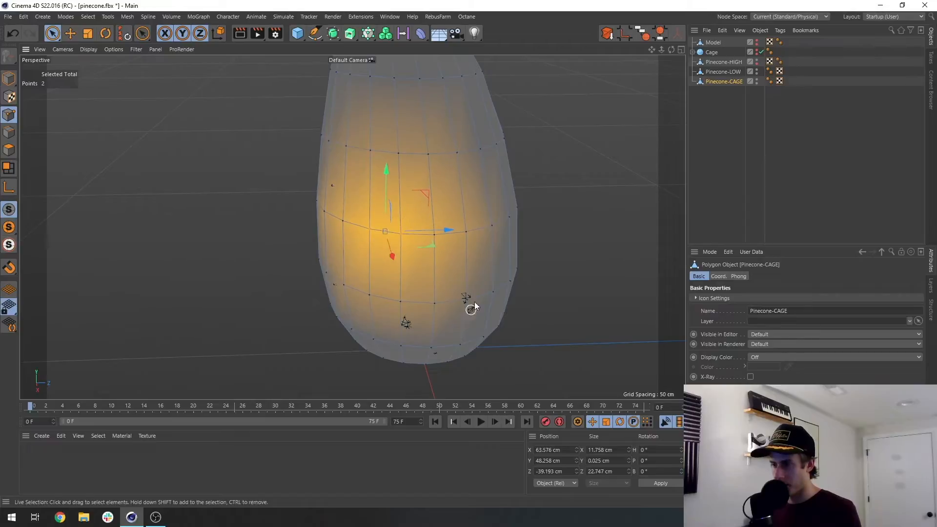
Pull a lower point of Pinecone-CAGE outward to about X 72.5 cm over the protruding detail, and deselect the object.
left_click(484, 332)
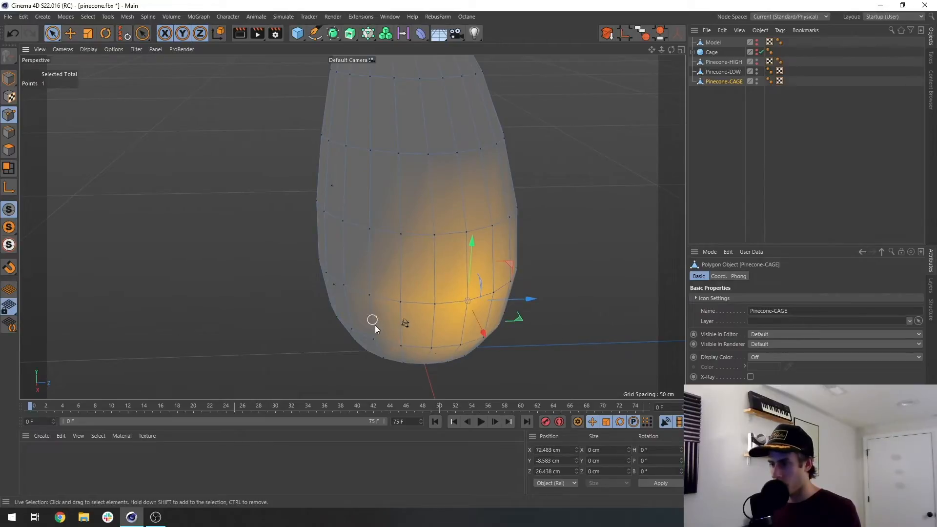
left_click(406, 309)
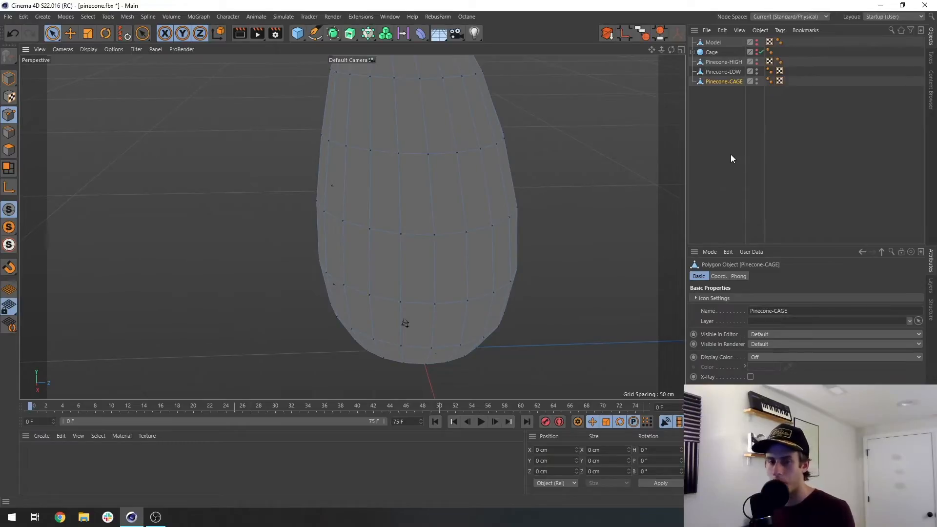
left_click(730, 154)
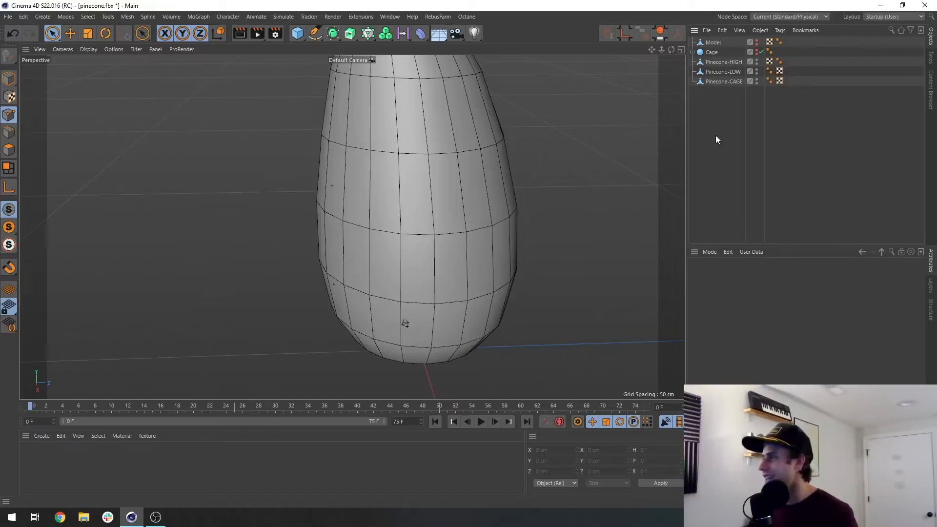
Select all points of Pinecone-HIGH, run Optimize to remove the stray floating points, and deselect the object.
left_click(733, 61)
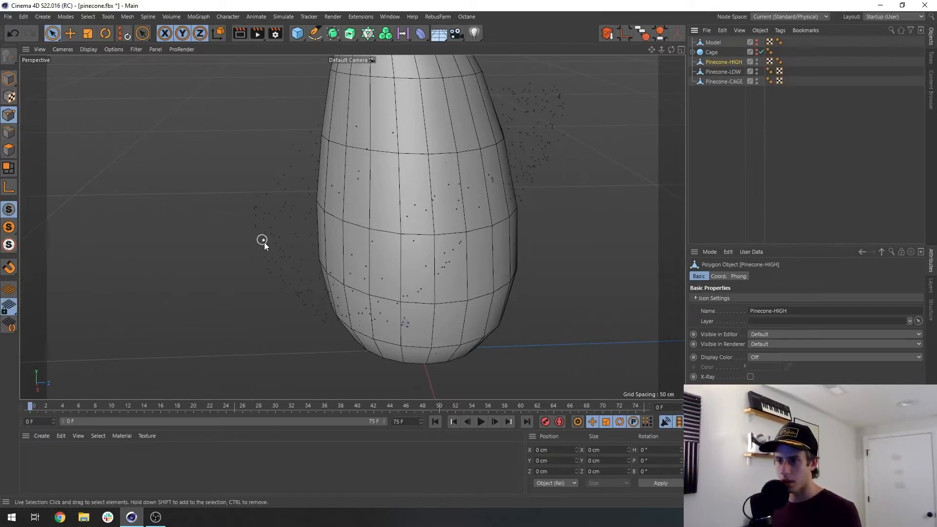
key("ctrl+a")
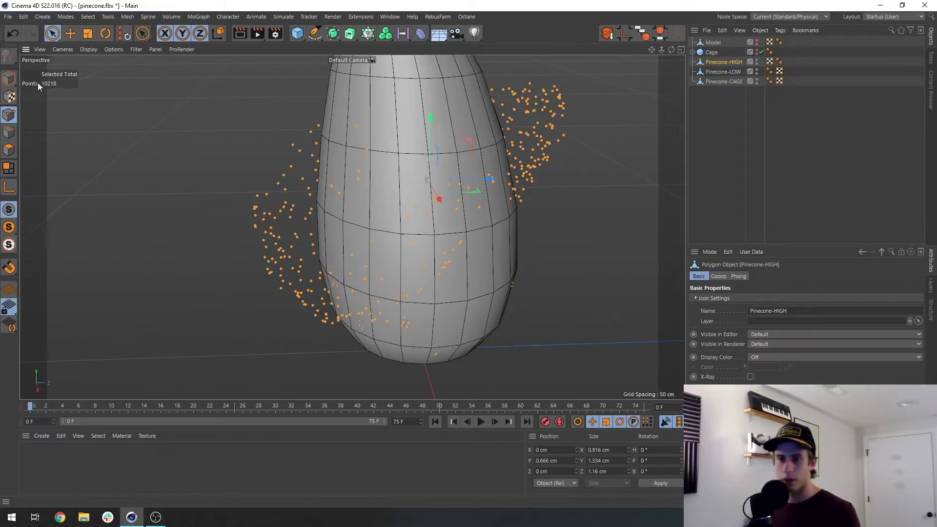
key("u")
key("o")
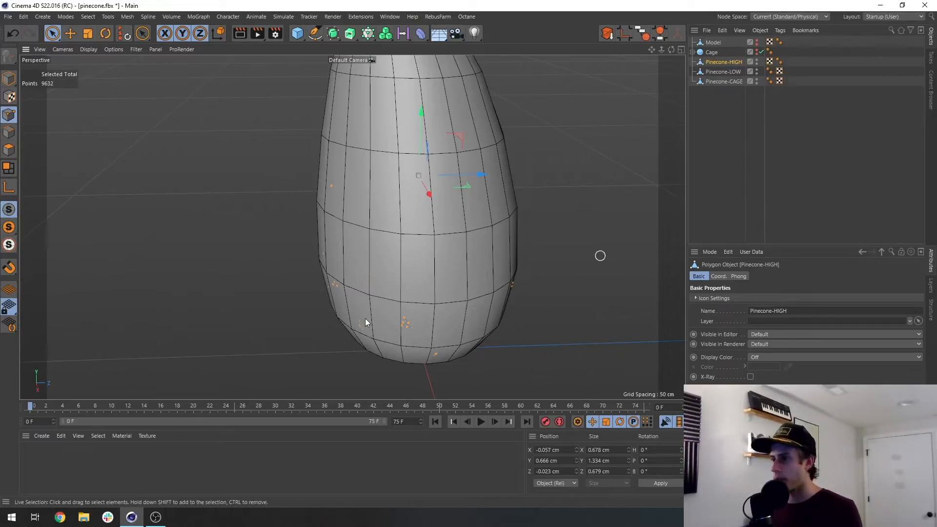
left_click(723, 213)
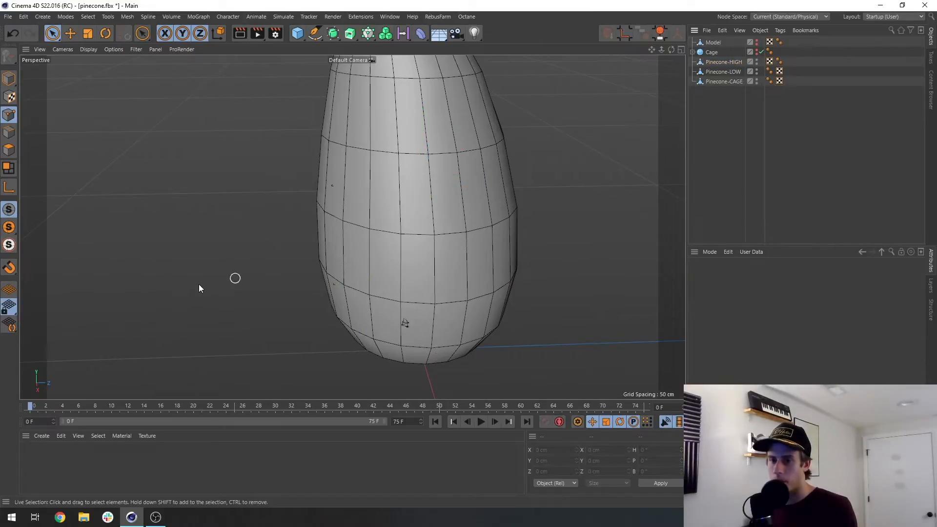
Switch to model mode and export only the Pinecone-HIGH object as FBX named pinecone-HIGH into the X-Normal-Working folder.
left_click(9, 79)
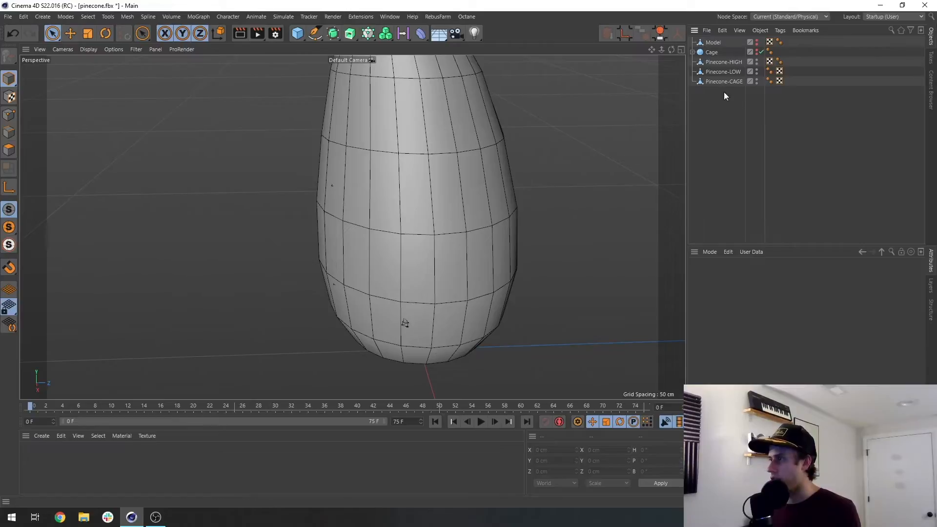
scroll(428, 168, "down", 5)
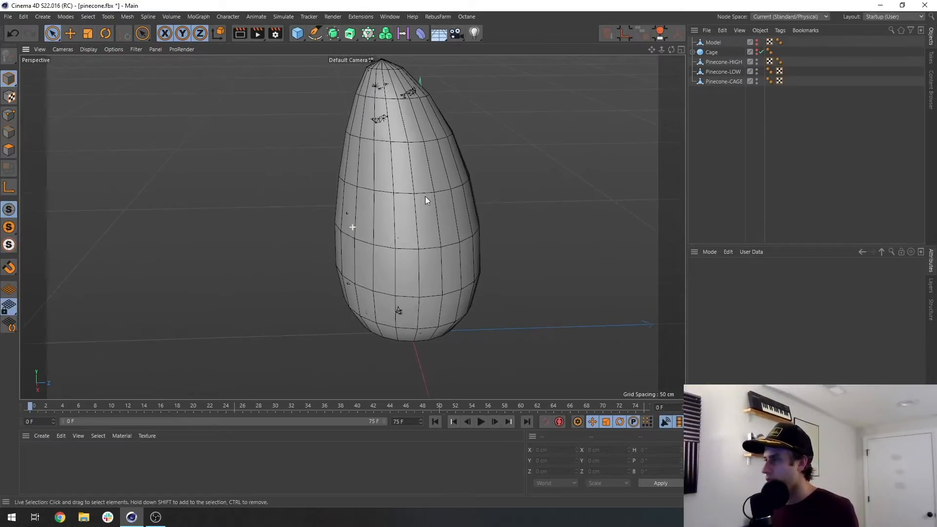
left_click(701, 62)
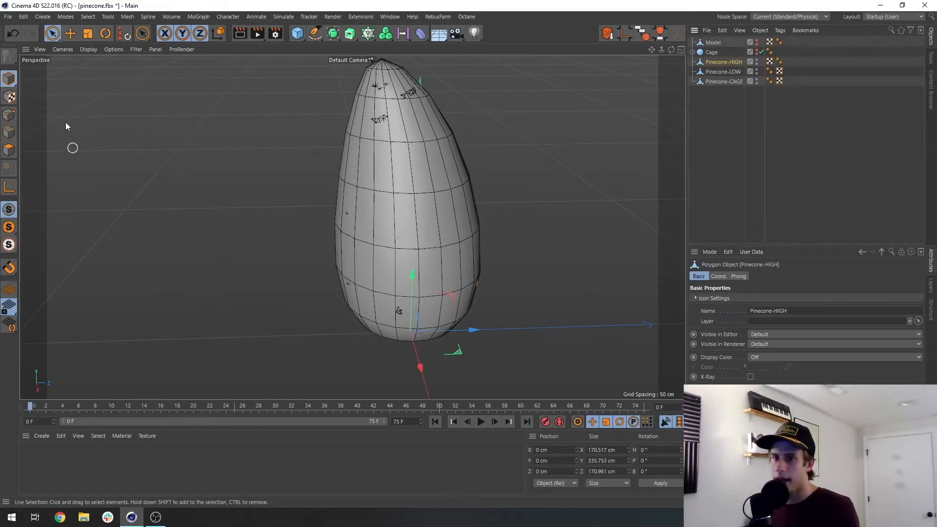
left_click(8, 17)
mouse_move(28, 18)
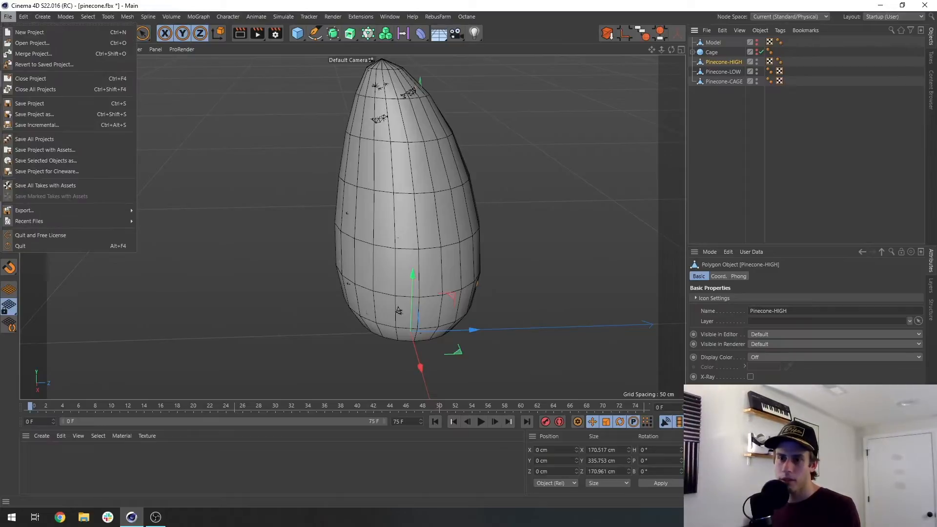
mouse_move(45, 211)
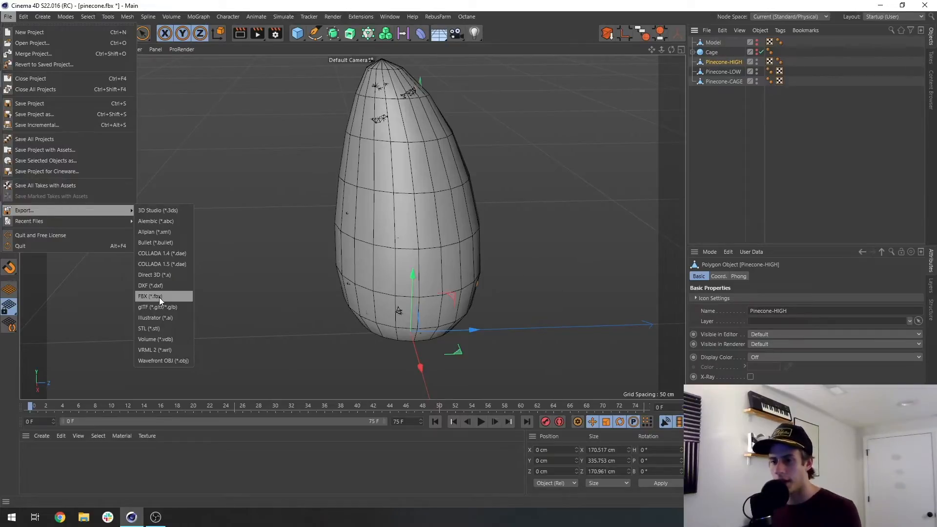
left_click(159, 296)
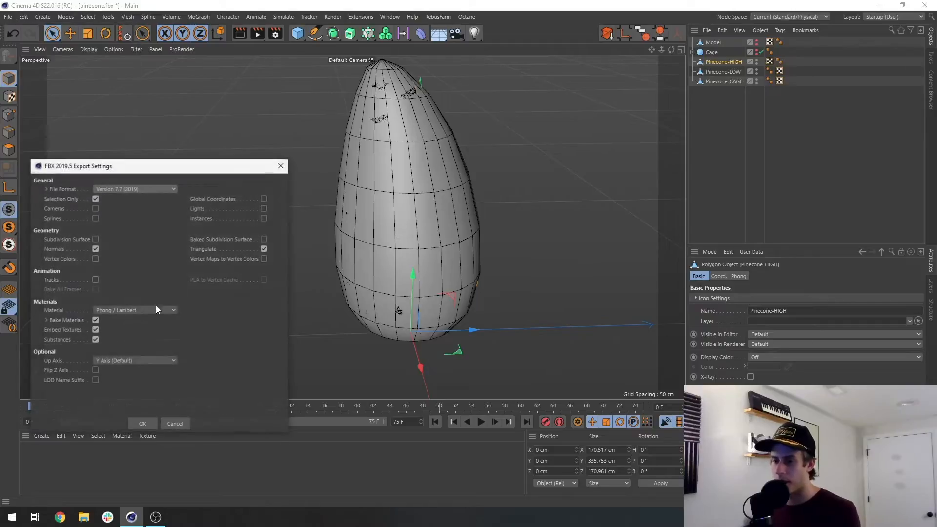
left_click_drag(166, 169, 322, 93)
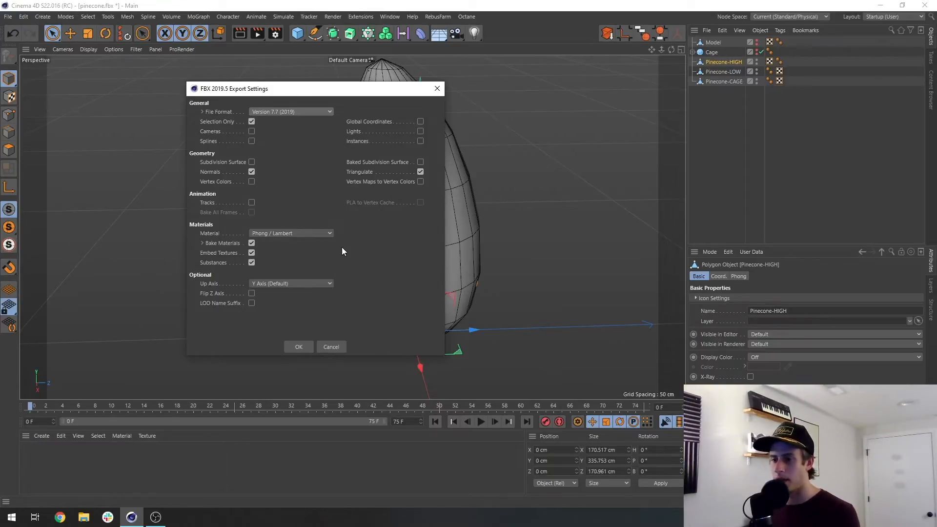
left_click(297, 347)
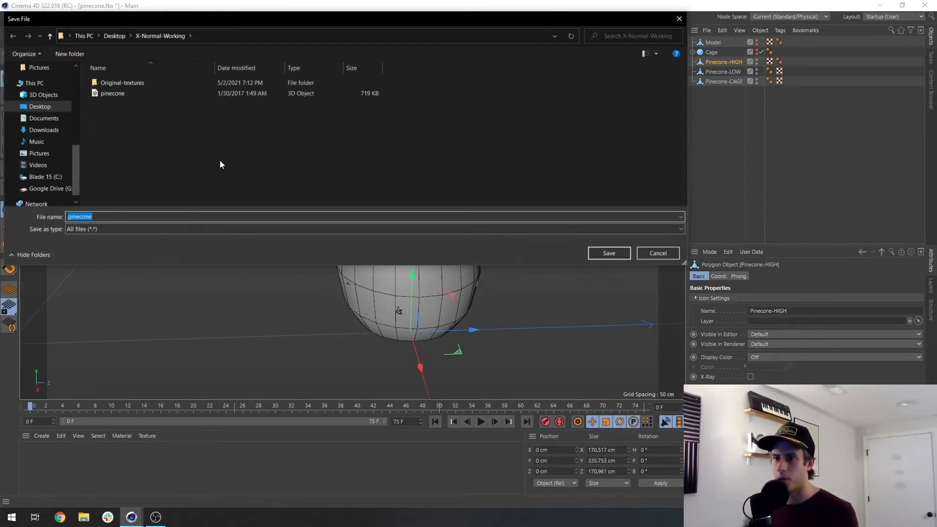
key("Right")
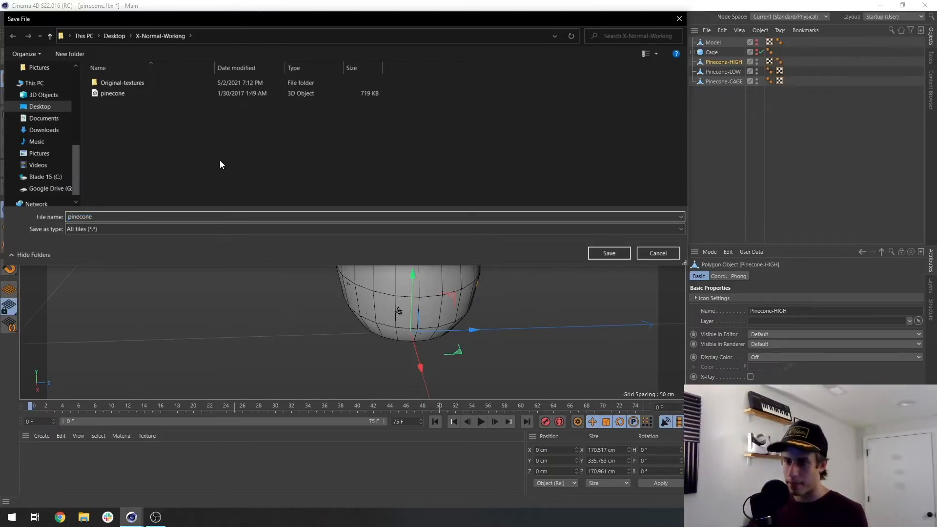
type("-HIGH")
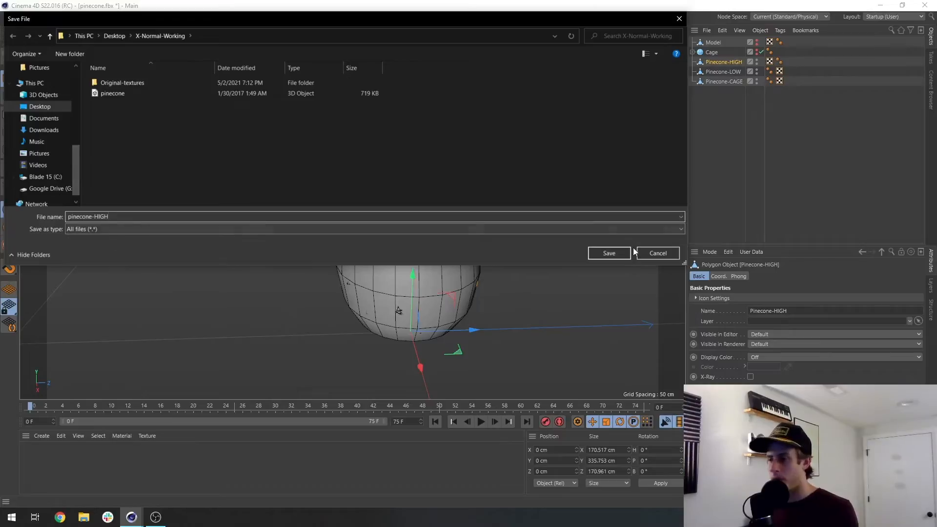
left_click(610, 256)
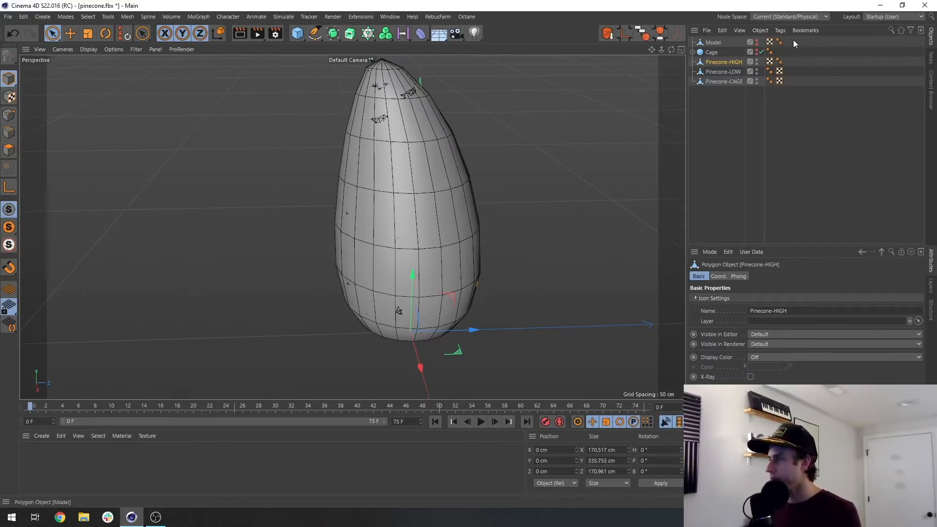
Export only the Pinecone-LOW object as FBX named pinecone-LOW into the X-Normal-Working folder.
left_click(732, 73)
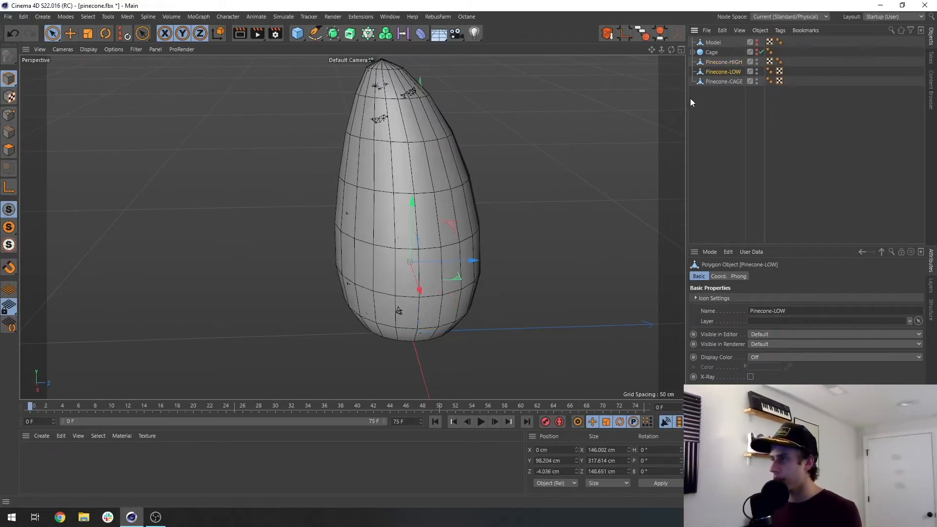
left_click(10, 17)
mouse_move(69, 211)
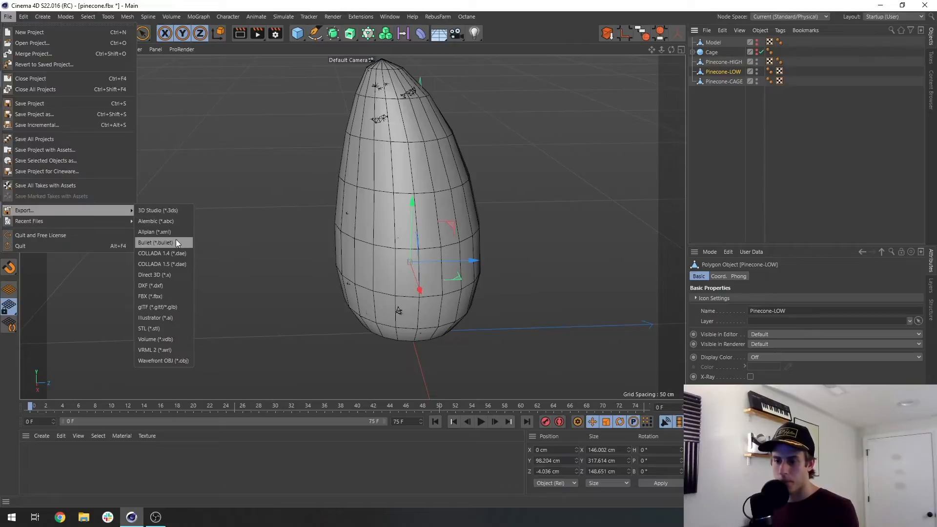
left_click(163, 296)
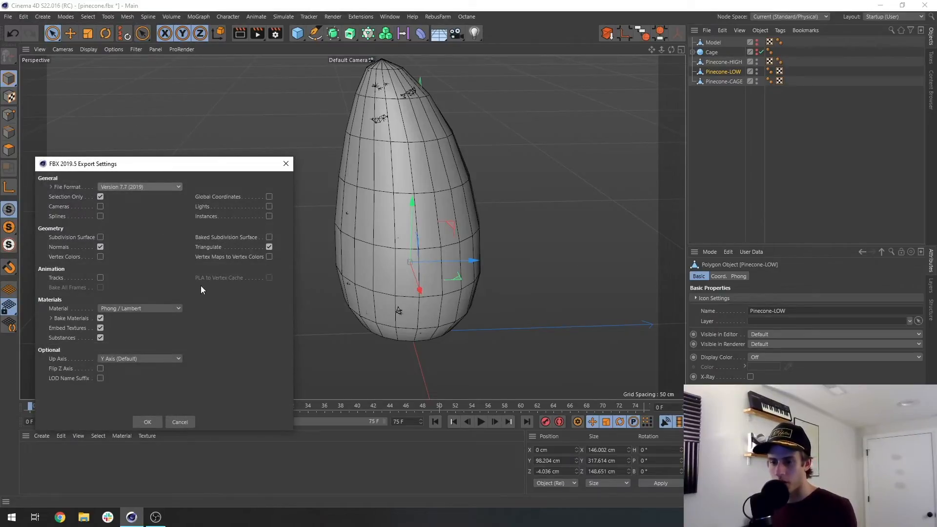
left_click(149, 422)
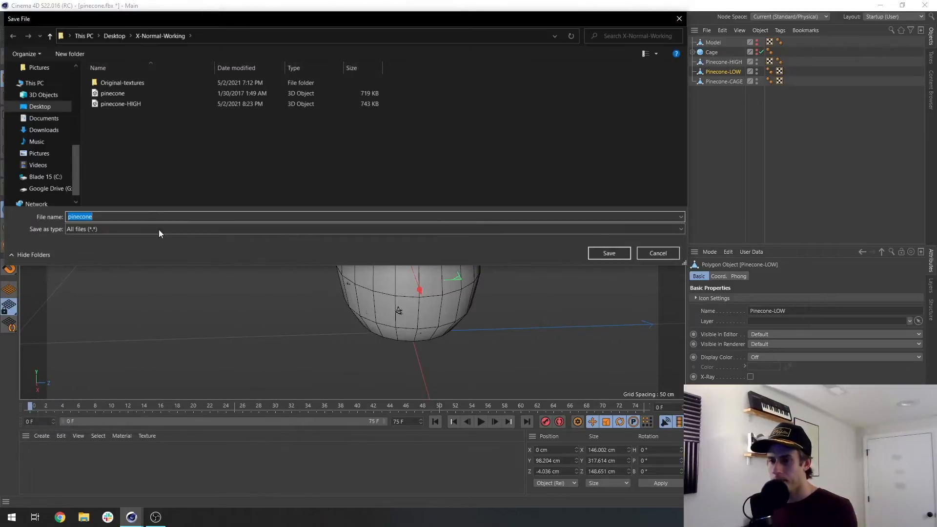
key("End")
type("-")
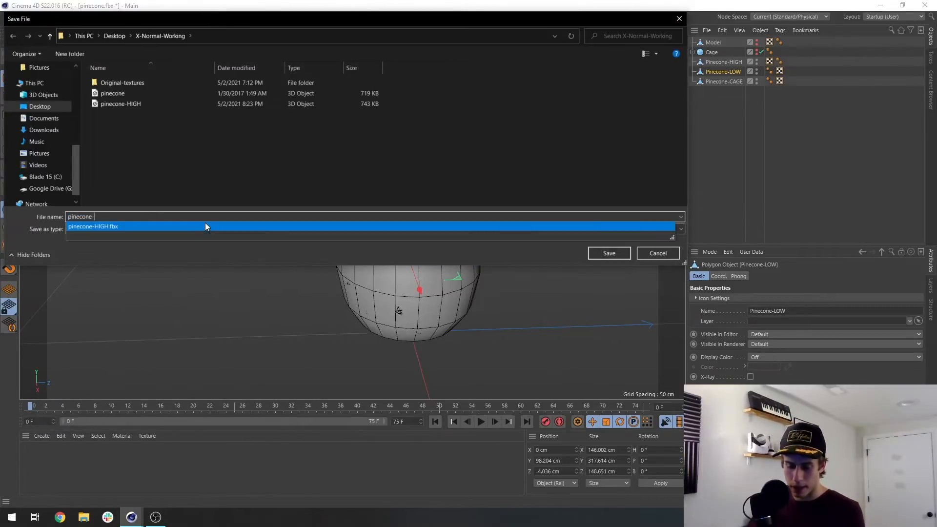
type("LOW")
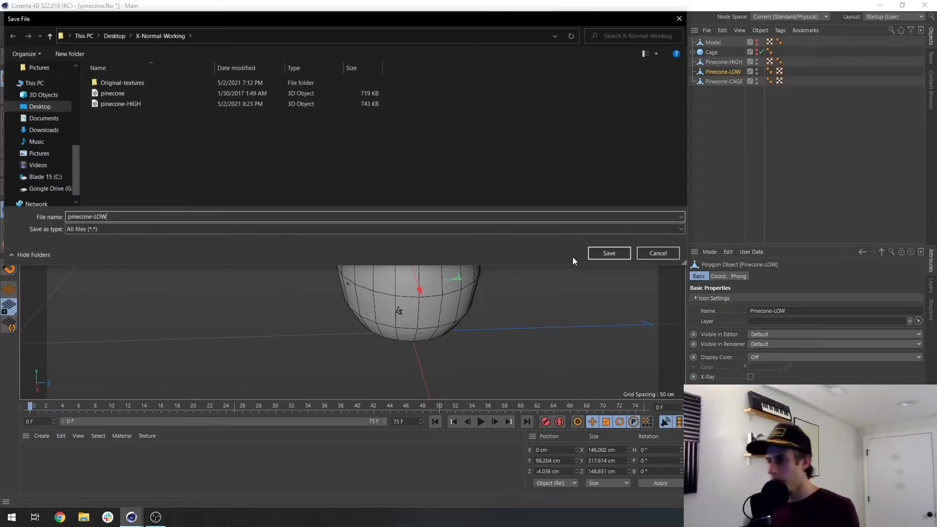
left_click(608, 252)
Export only the Pinecone-CAGE object as FBX named pinecone-CAGE into the X-Normal-Working folder.
left_click(722, 81)
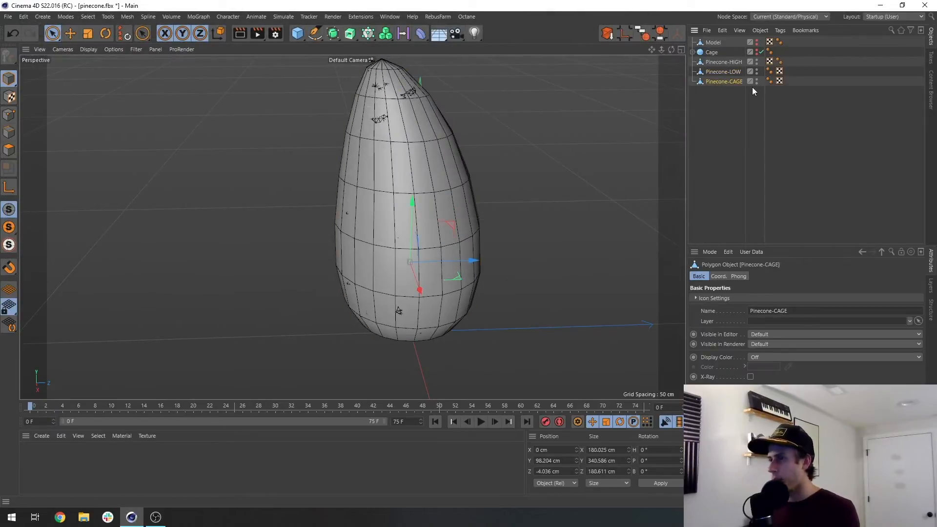
left_click(9, 18)
mouse_move(68, 212)
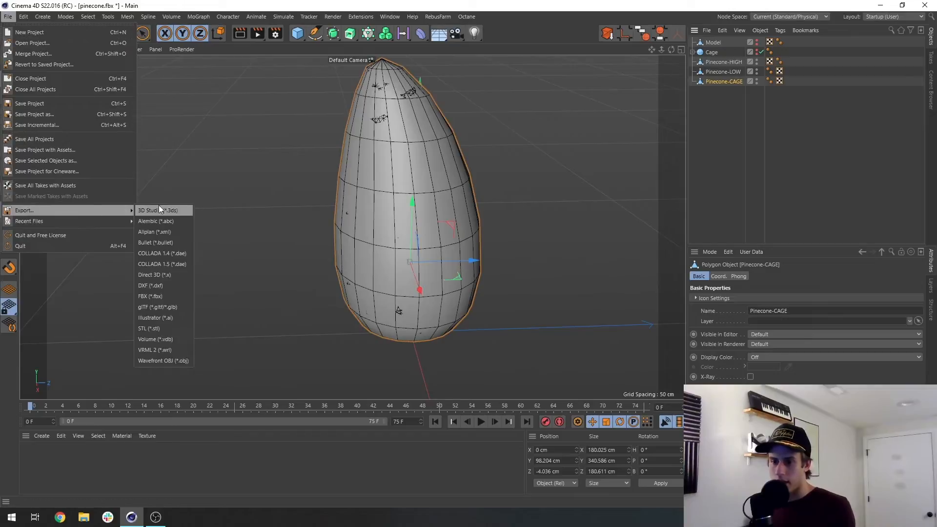
left_click(169, 296)
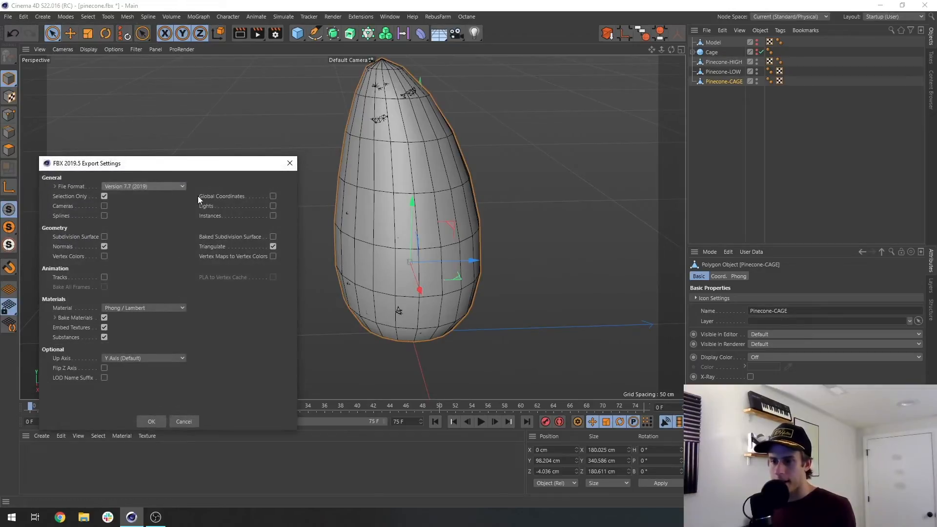
left_click_drag(195, 168, 280, 102)
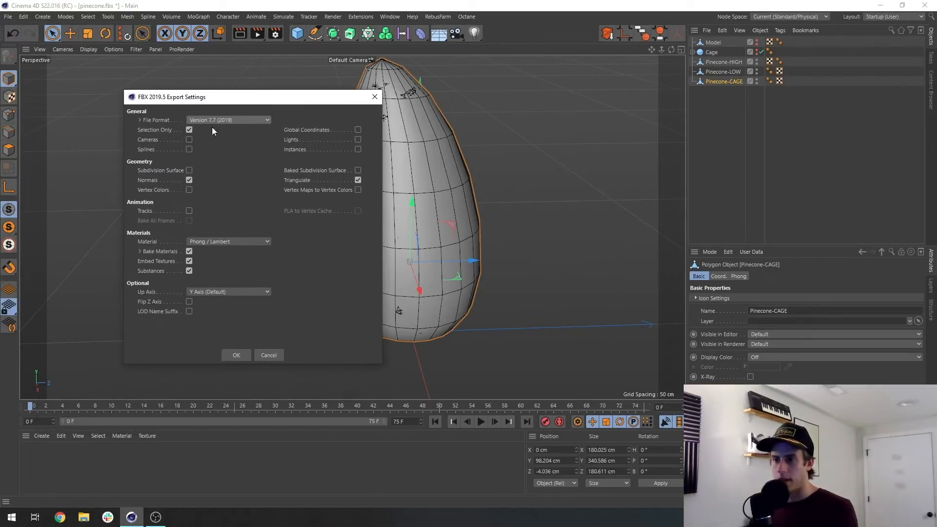
left_click(238, 354)
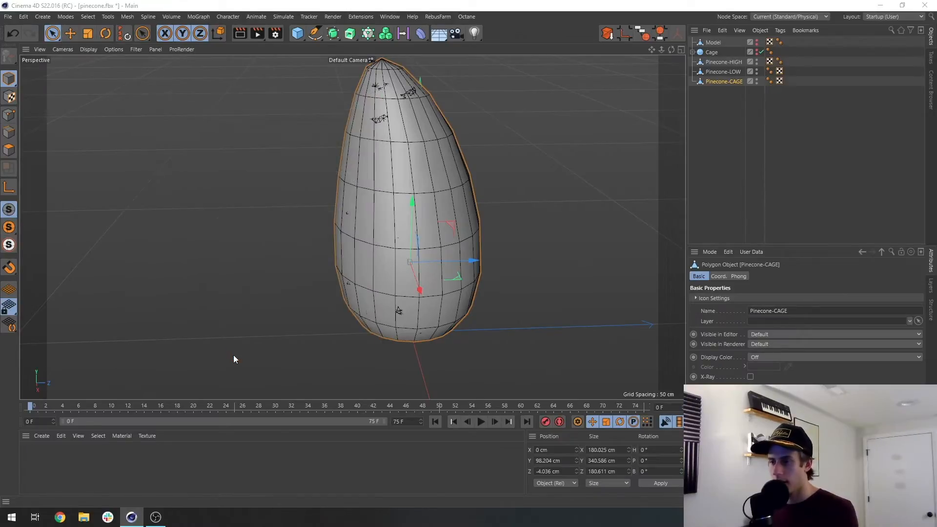
left_click(211, 218)
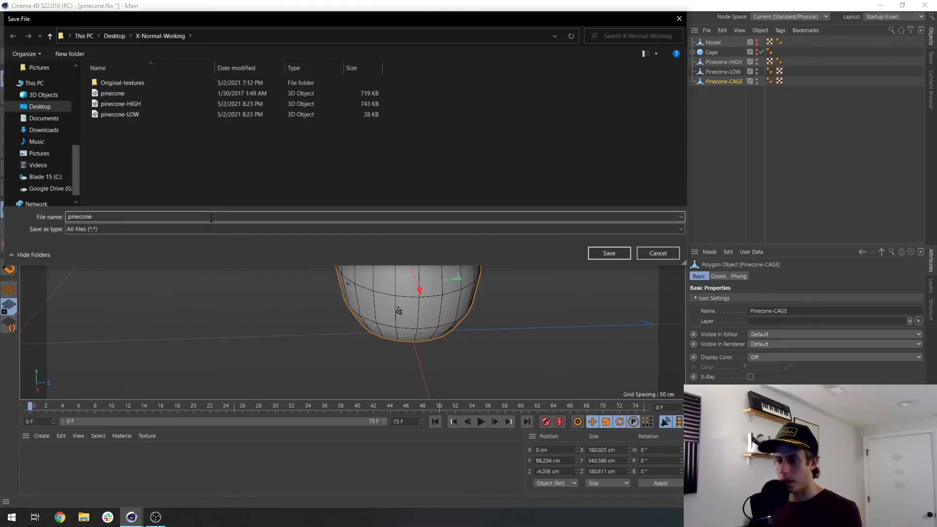
type("-CAGE")
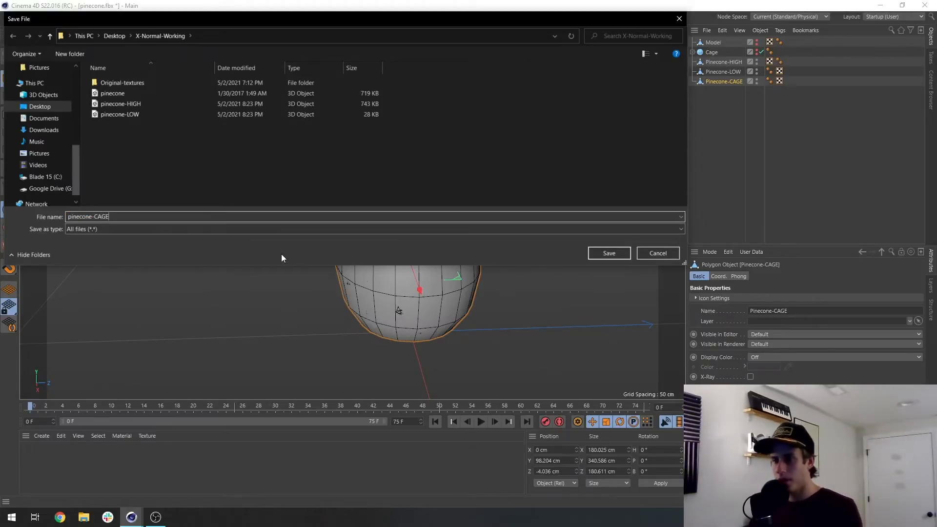
left_click(609, 253)
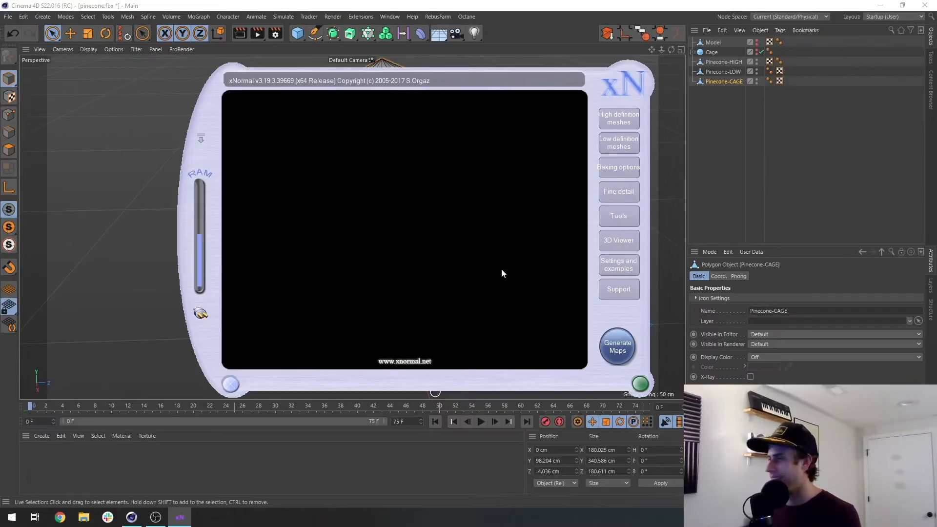
Switch to xNormal and clear all old meshes from both the high definition and low definition mesh lists.
left_click(609, 127)
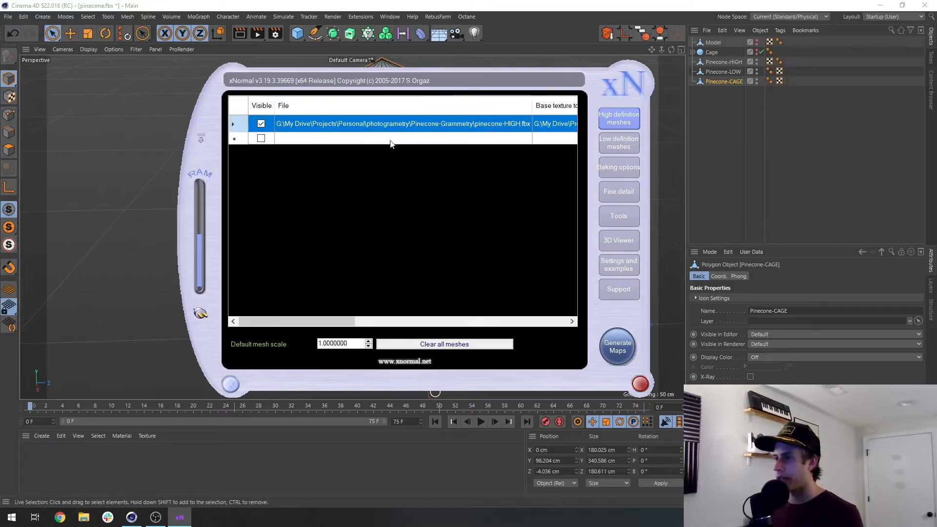
left_click(467, 347)
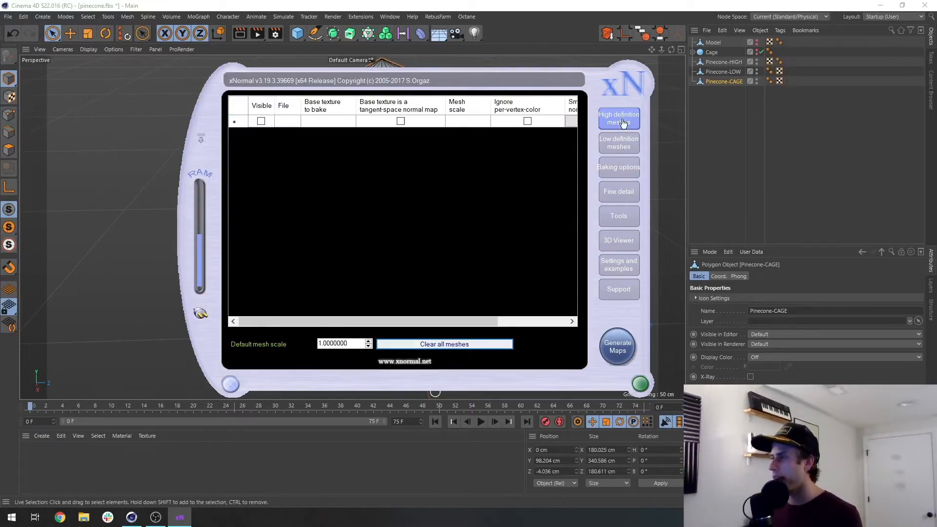
left_click(630, 142)
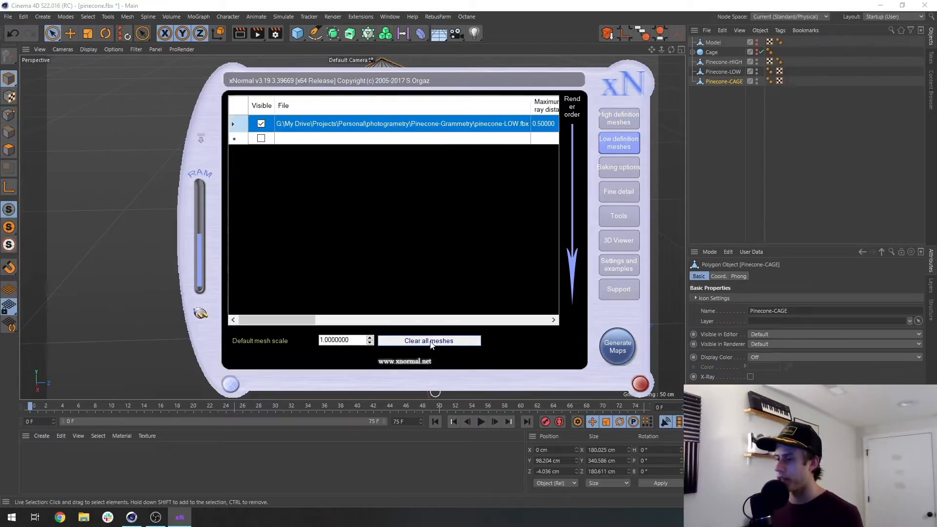
left_click(432, 342)
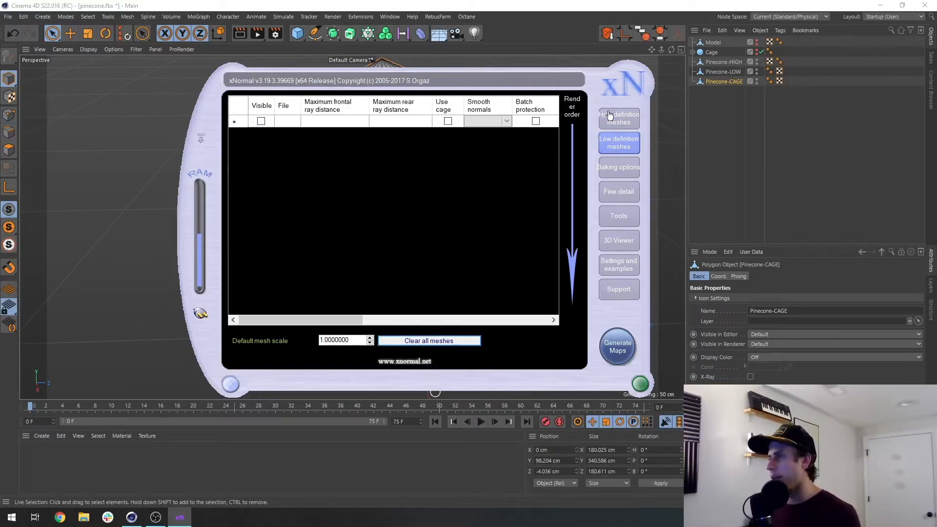
Add pinecone-HIGH from the desktop's X-Normal-Working folder to the high definition meshes.
left_click(629, 118)
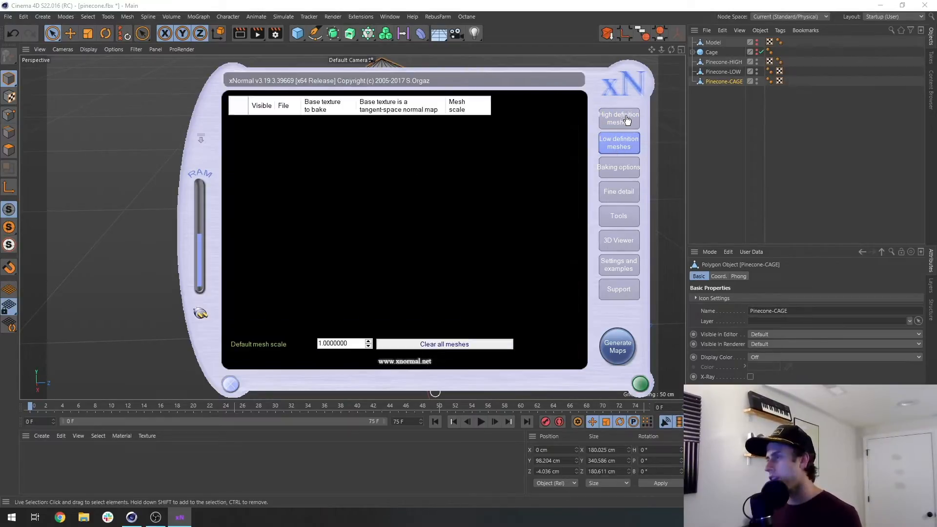
right_click(439, 168)
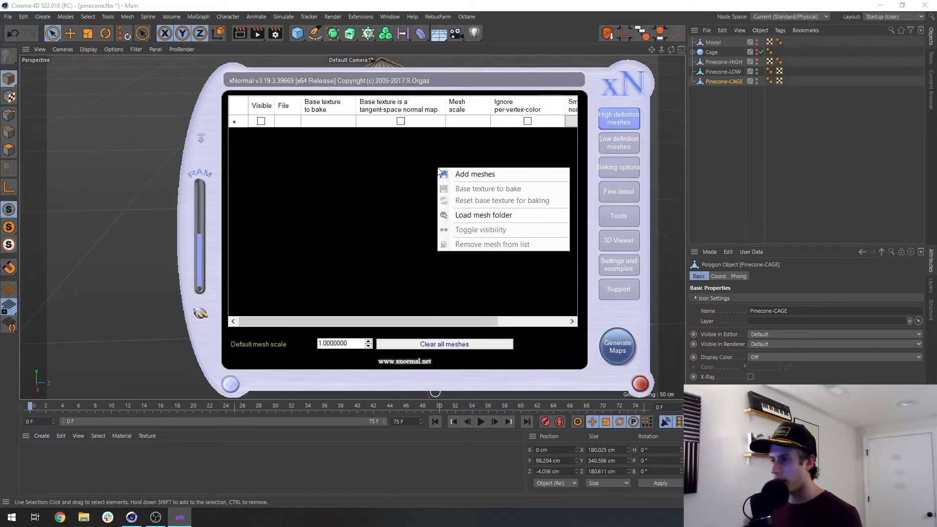
left_click(485, 175)
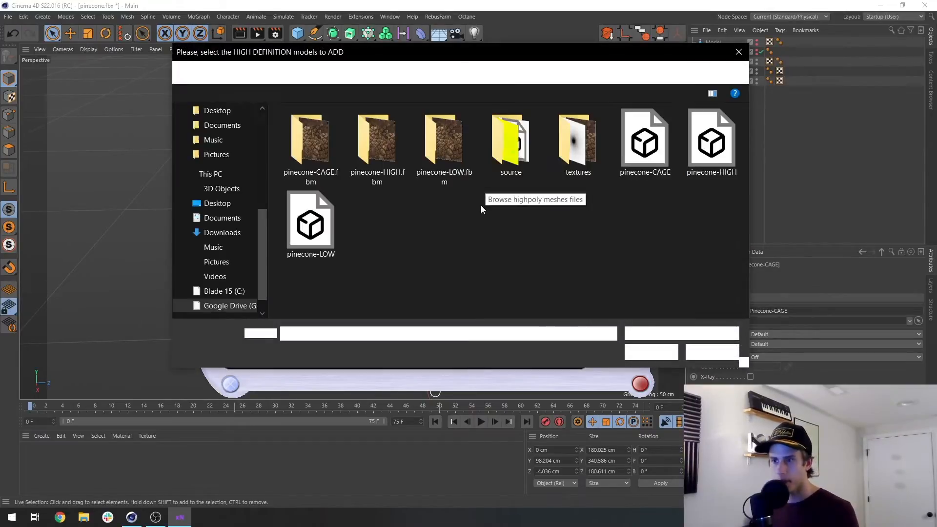
left_click(217, 203)
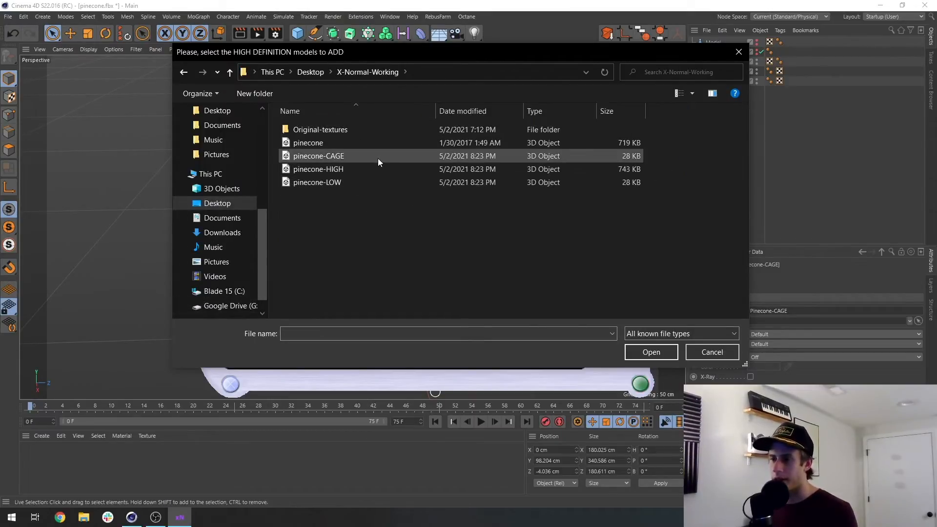
left_click(317, 170)
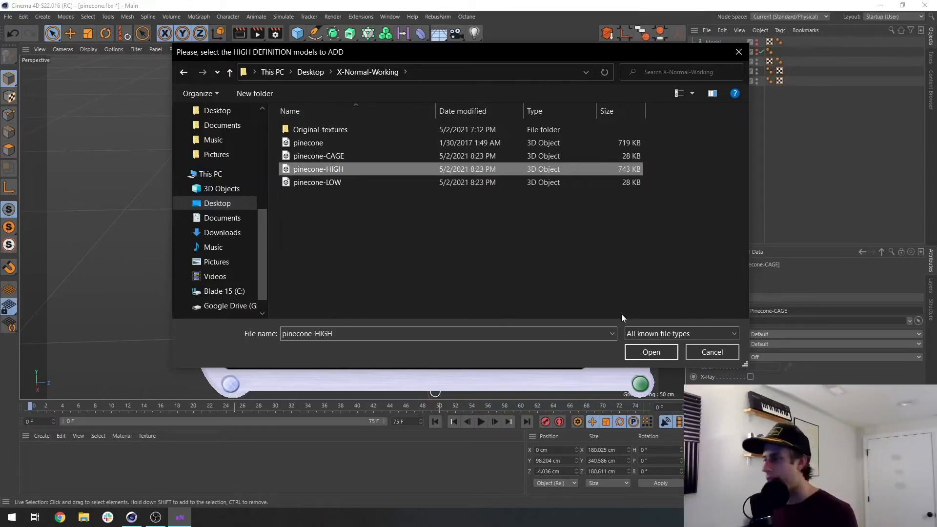
left_click(650, 350)
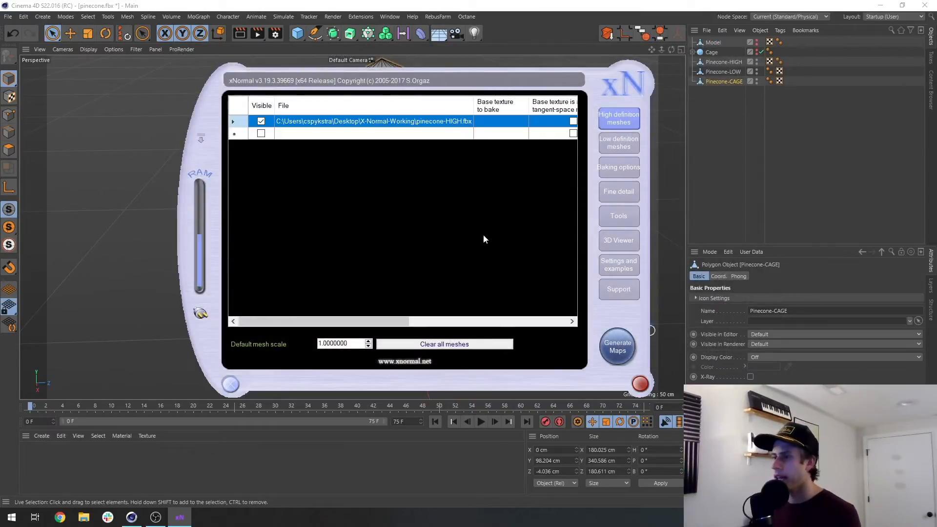
Add pinecone-LOW from the X-Normal-Working folder to the low definition meshes.
left_click(618, 142)
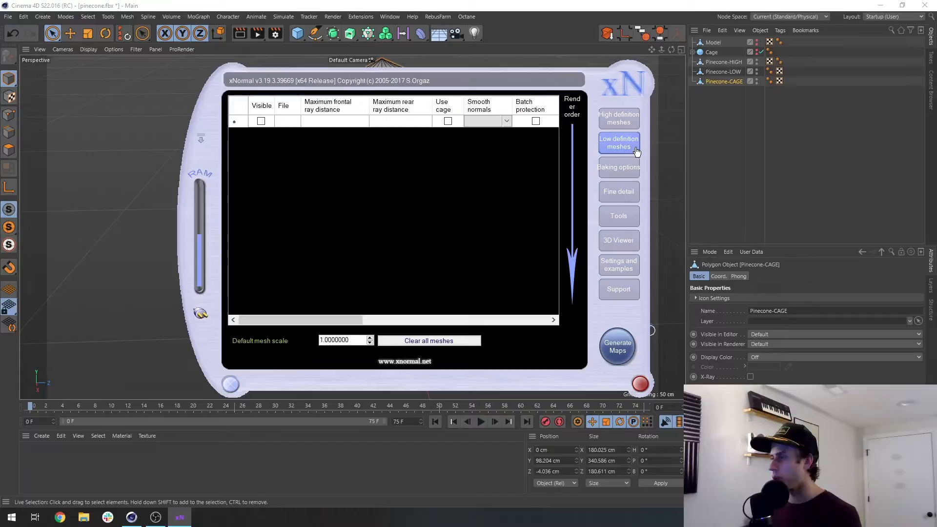
right_click(424, 172)
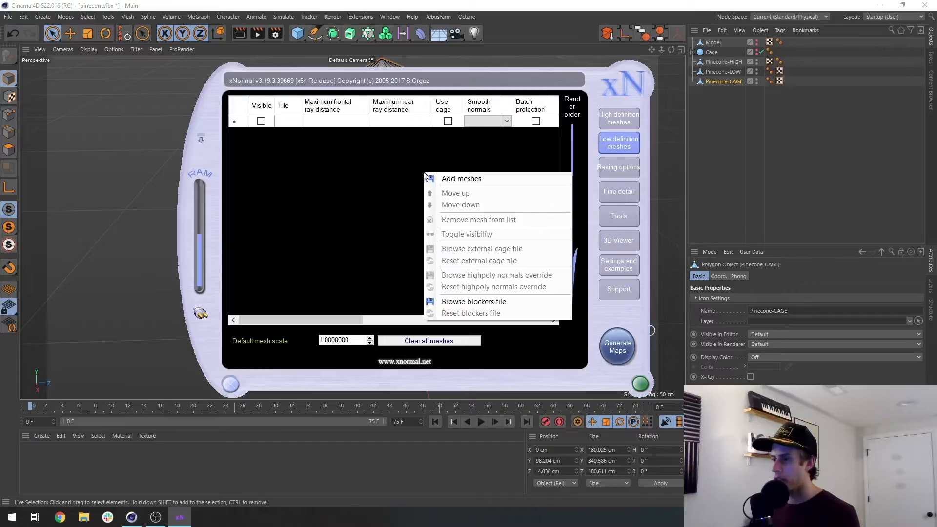
left_click(476, 179)
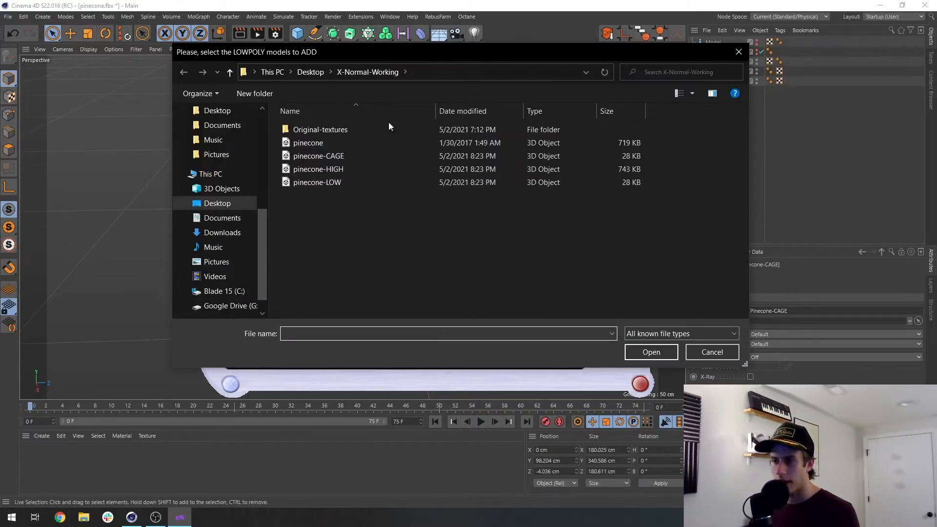
left_click(326, 182)
left_click(650, 352)
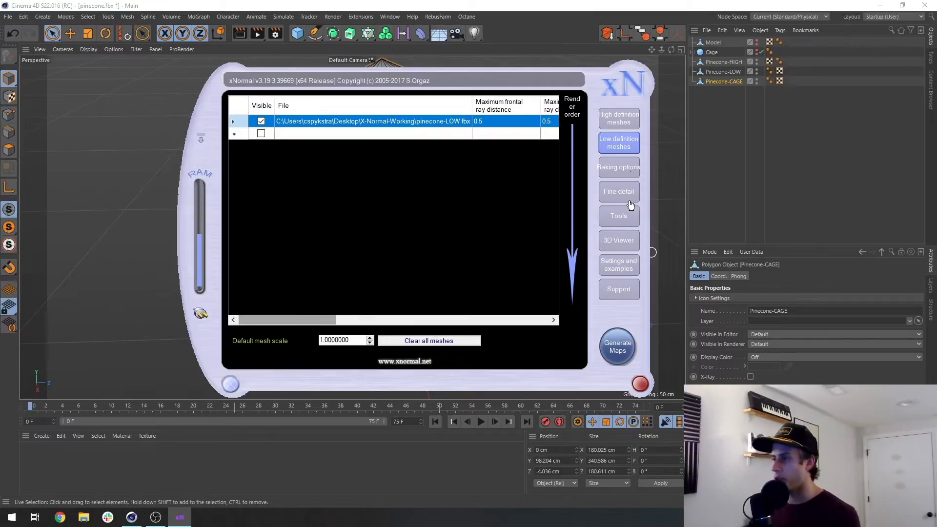
Assign pinecone-CAGE from the X-Normal-Working folder as the external cage file for the pinecone-LOW mesh.
left_click_drag(301, 321, 325, 321)
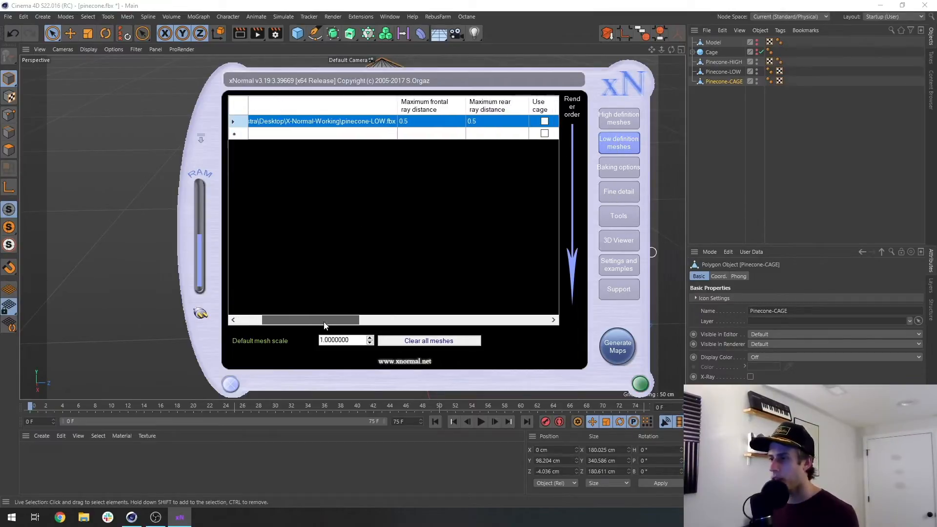
left_click(617, 122)
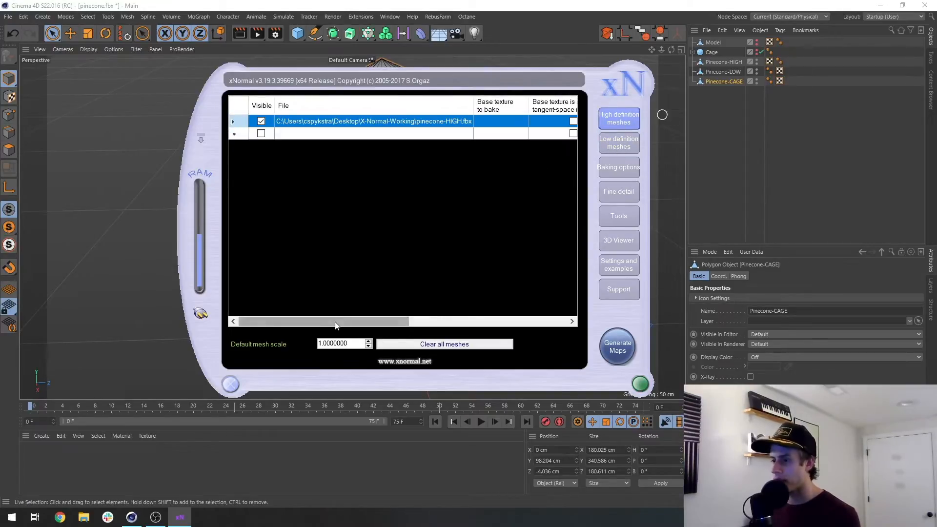
left_click_drag(335, 324, 441, 331)
left_click(619, 143)
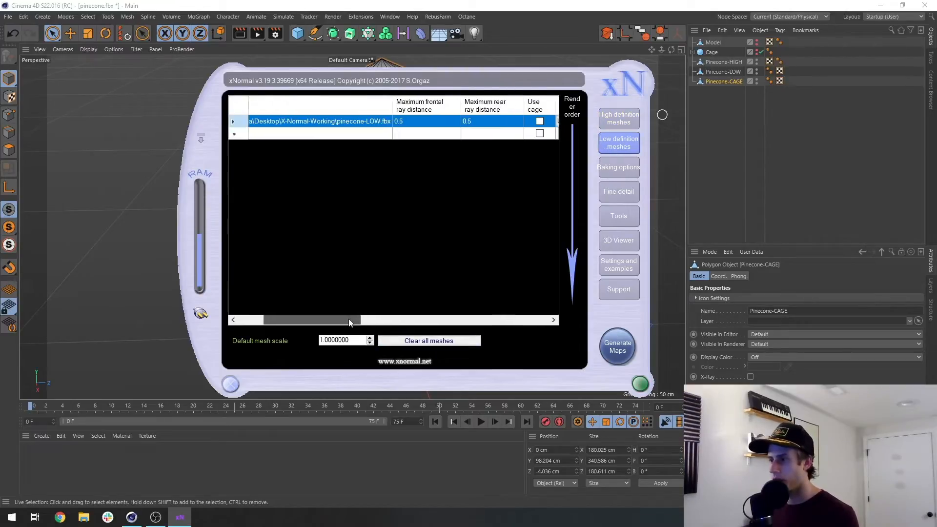
left_click_drag(348, 318, 422, 317)
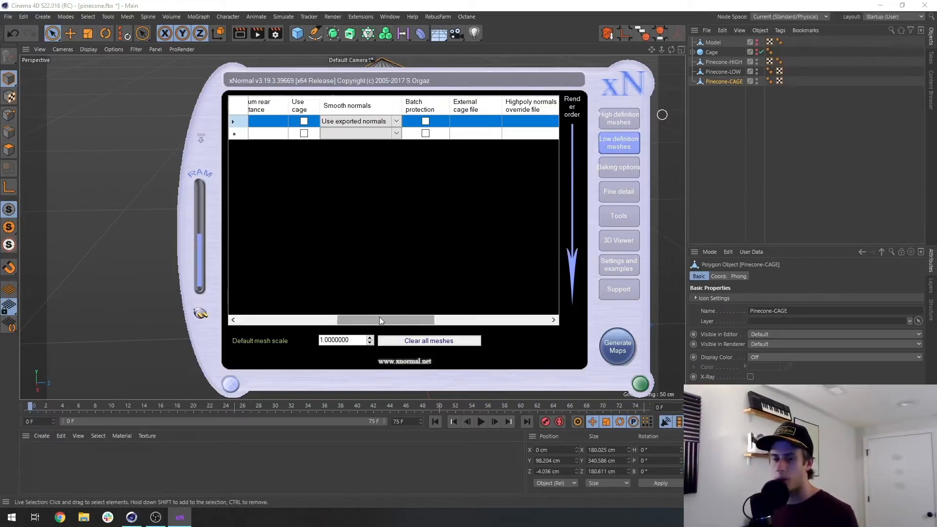
left_click_drag(379, 317, 427, 320)
right_click(427, 123)
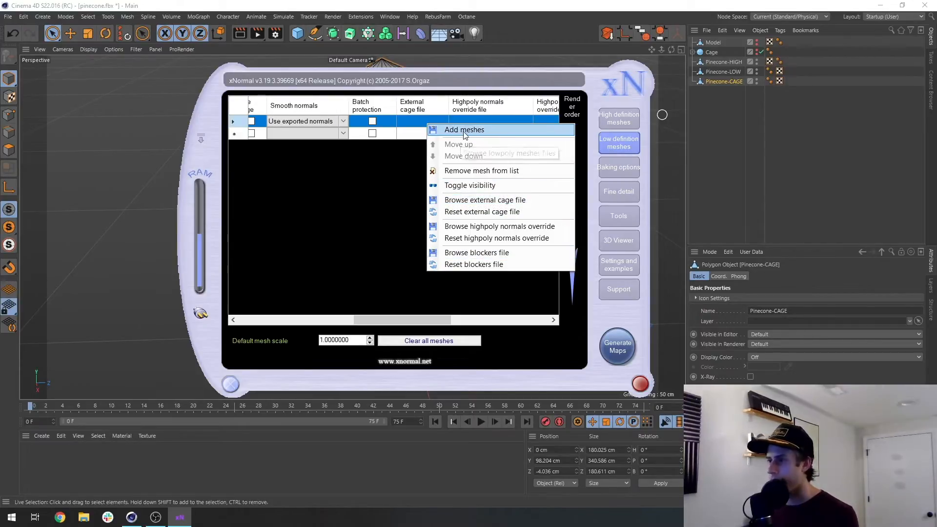
left_click(505, 202)
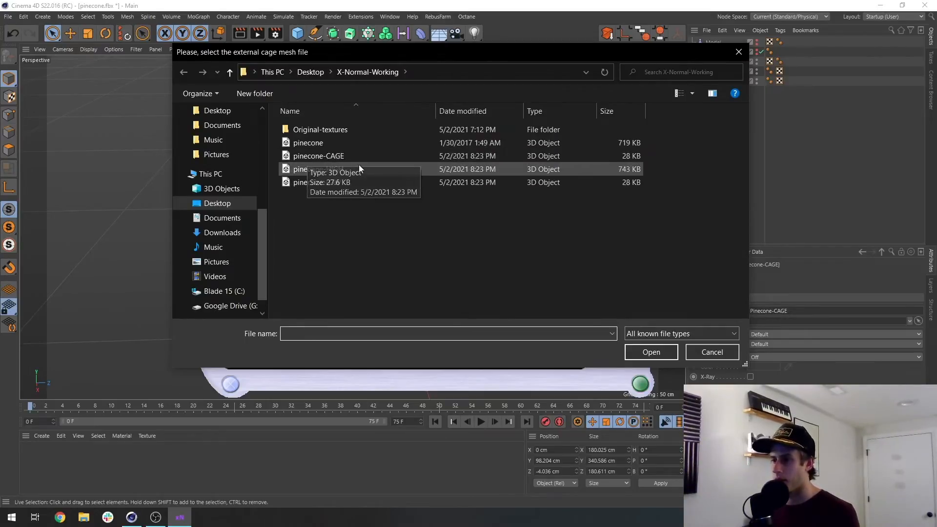
left_click(329, 156)
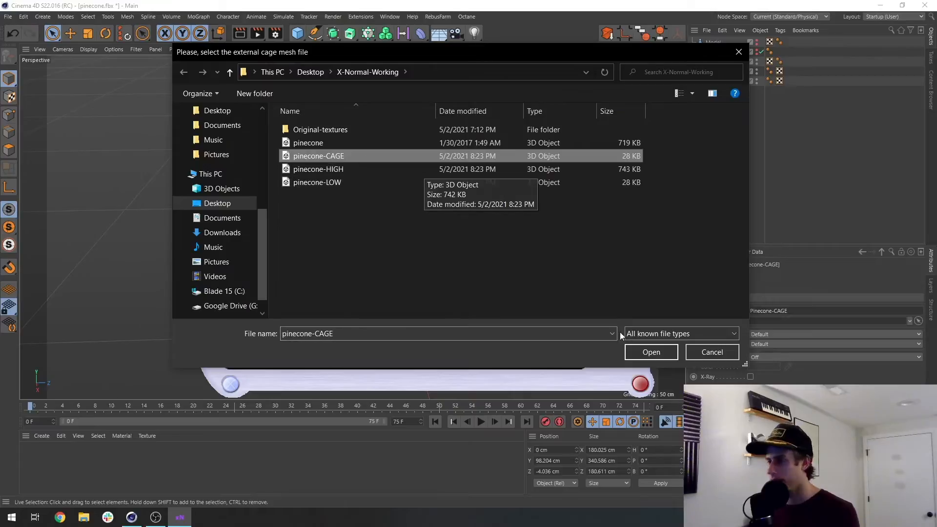
left_click(634, 348)
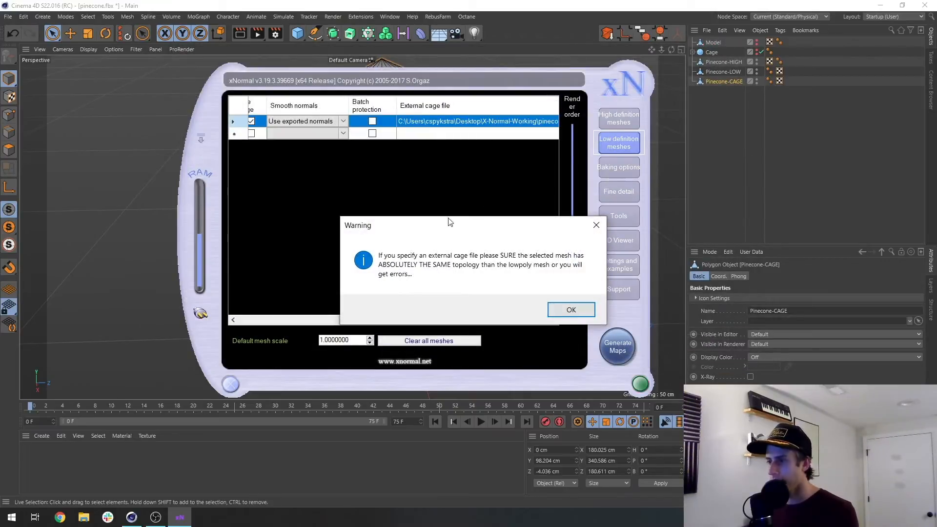
left_click(557, 311)
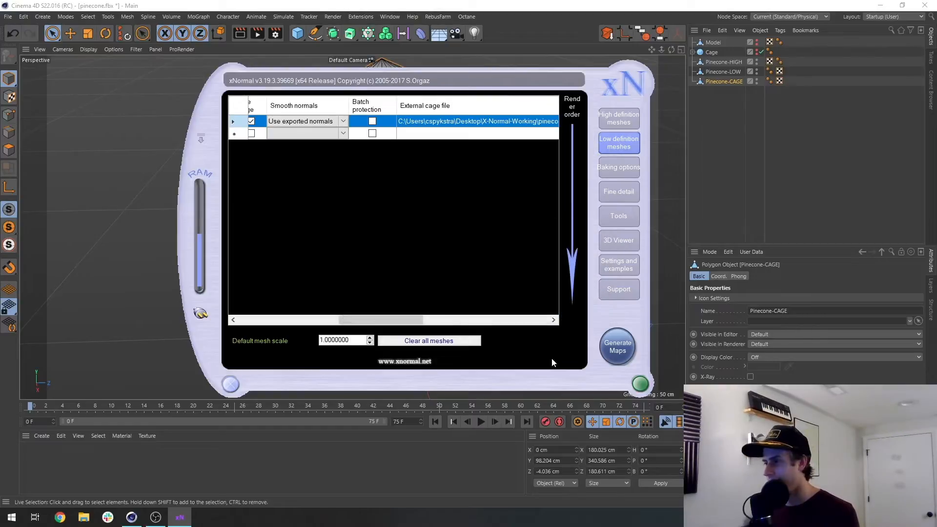
left_click_drag(414, 316, 314, 317)
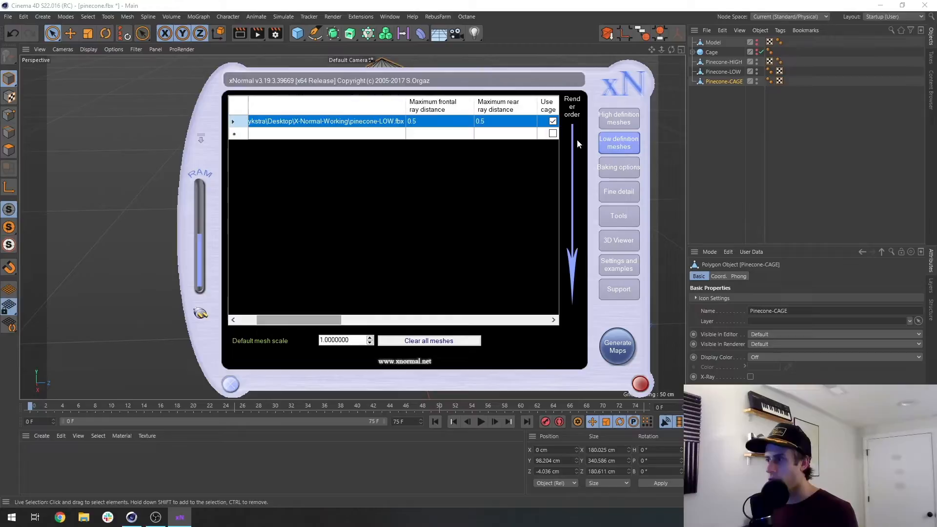
Try to choose a base texture to bake for the pinecone-HIGH mesh from the Original-textures folder.
left_click(616, 119)
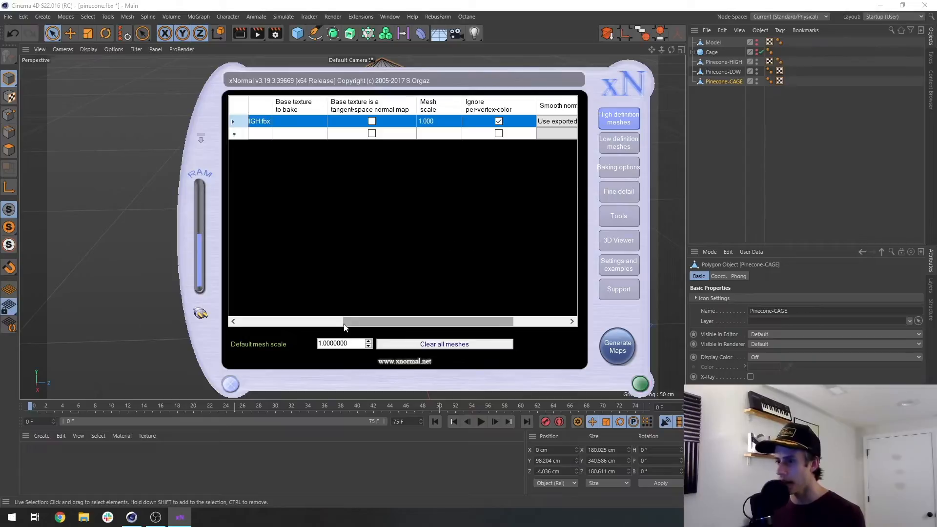
left_click_drag(362, 326, 279, 322)
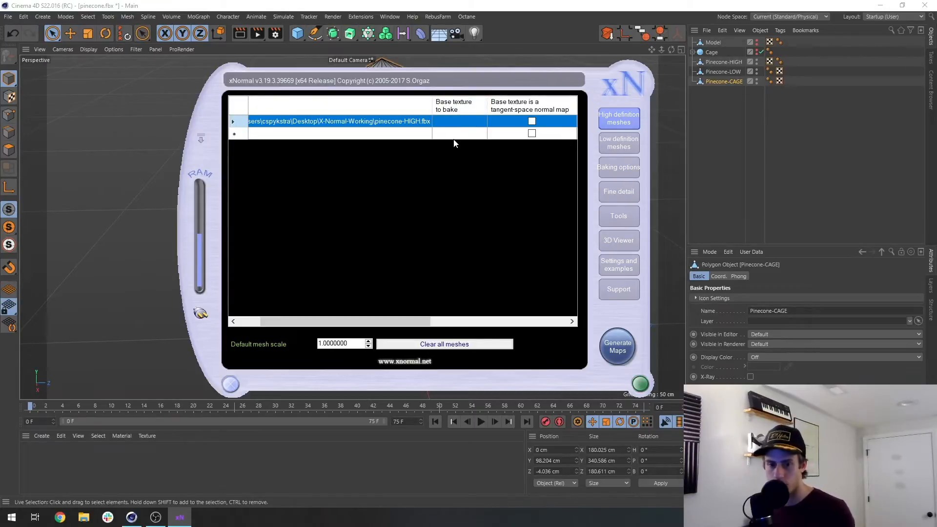
right_click(450, 118)
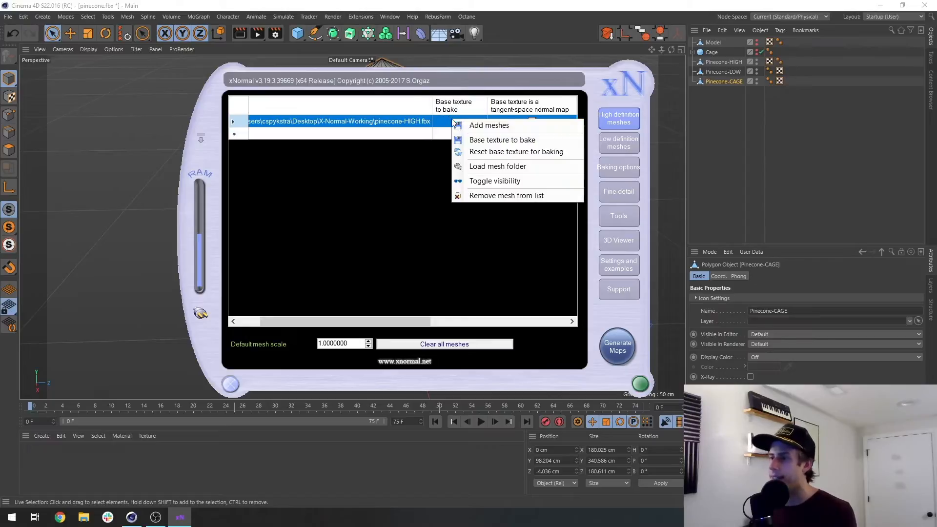
left_click(443, 124)
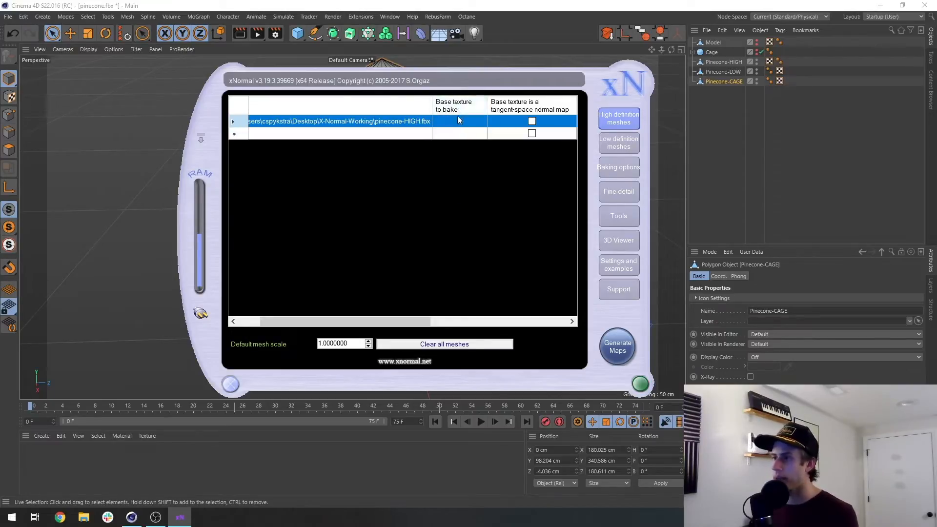
right_click(462, 122)
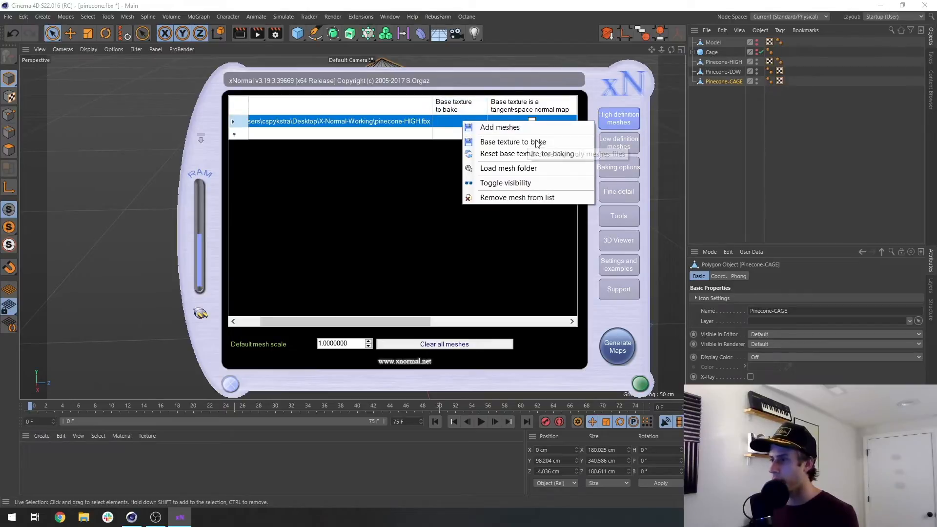
right_click(448, 125)
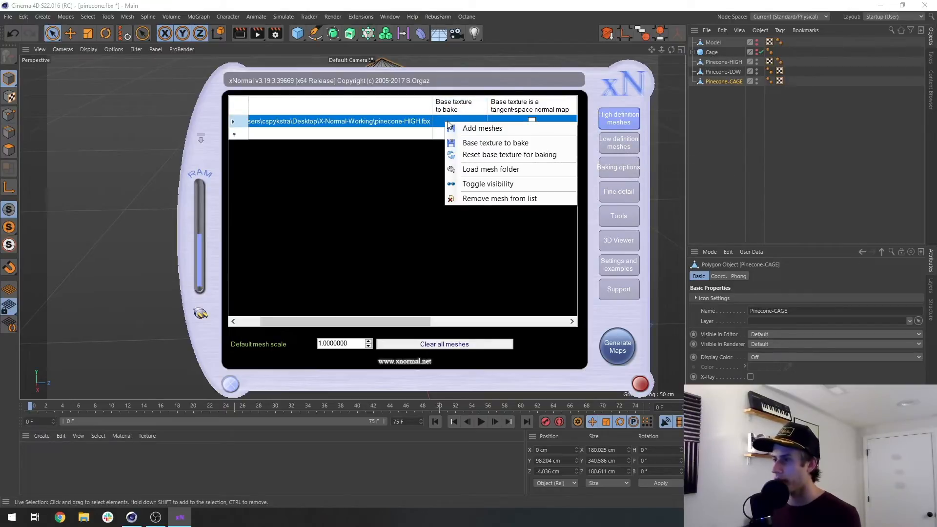
left_click(522, 147)
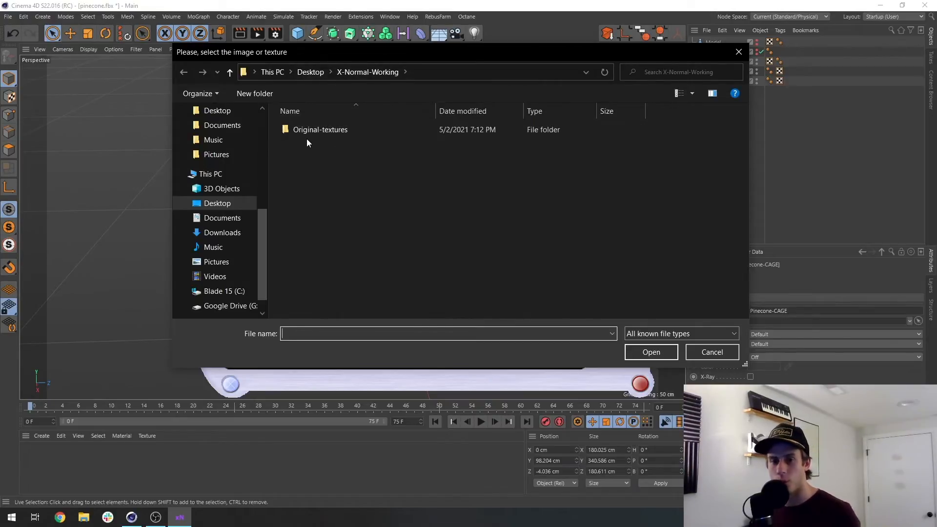
double_click(316, 129)
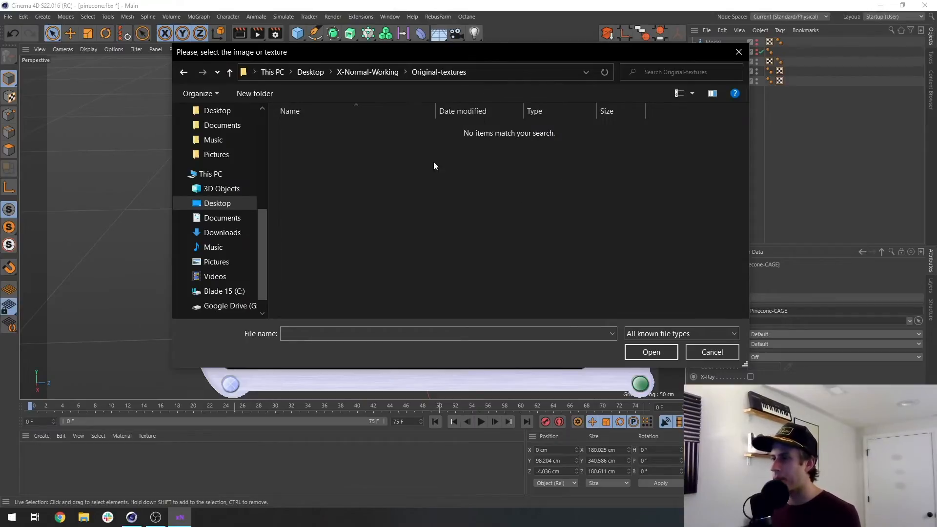
left_click(380, 72)
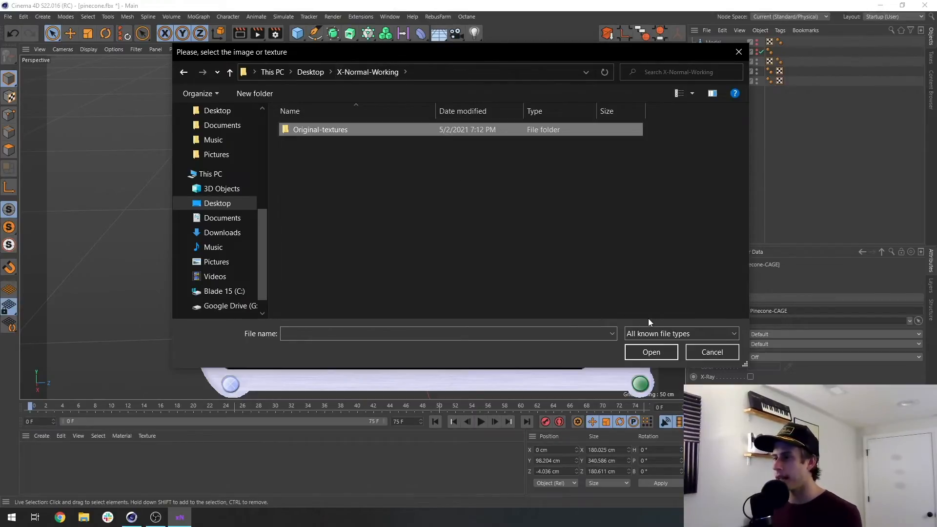
left_click(655, 352)
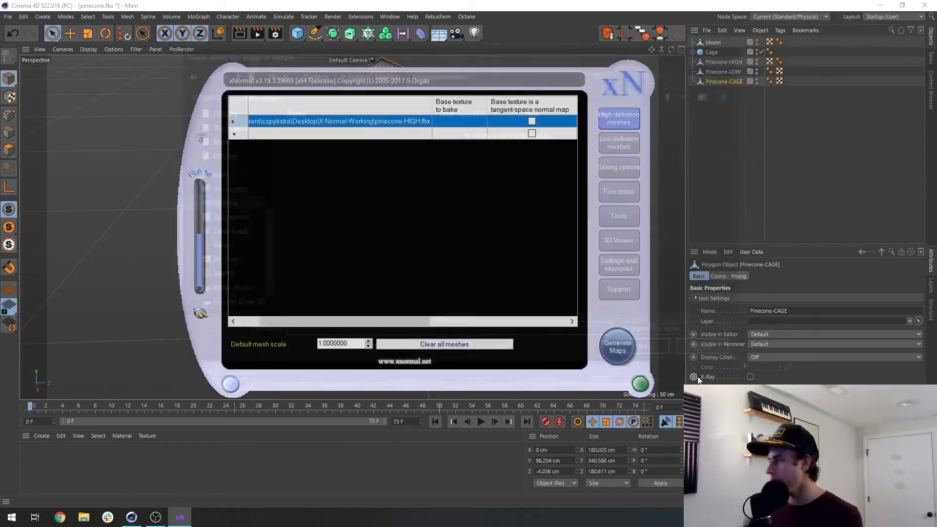
left_click(712, 352)
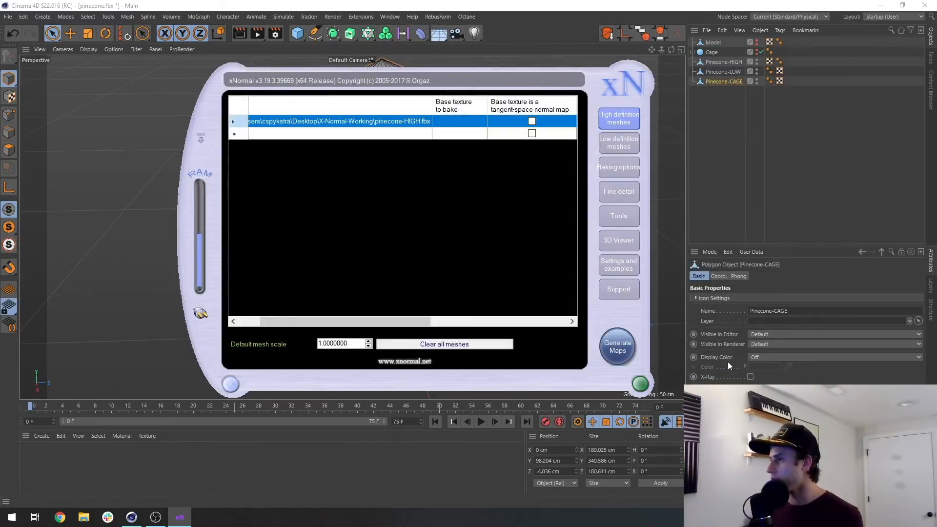
Minimize Cinema 4D, check the file properties of pinecone_1001_BaseColor in the Original-textures folder in File Explorer, and return to xNormal.
left_click(878, 6)
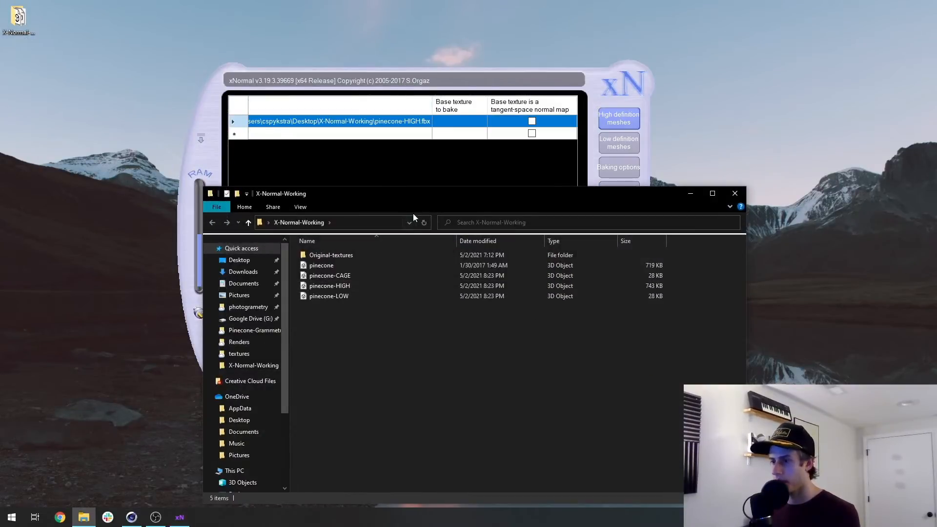
left_click_drag(434, 194, 481, 81)
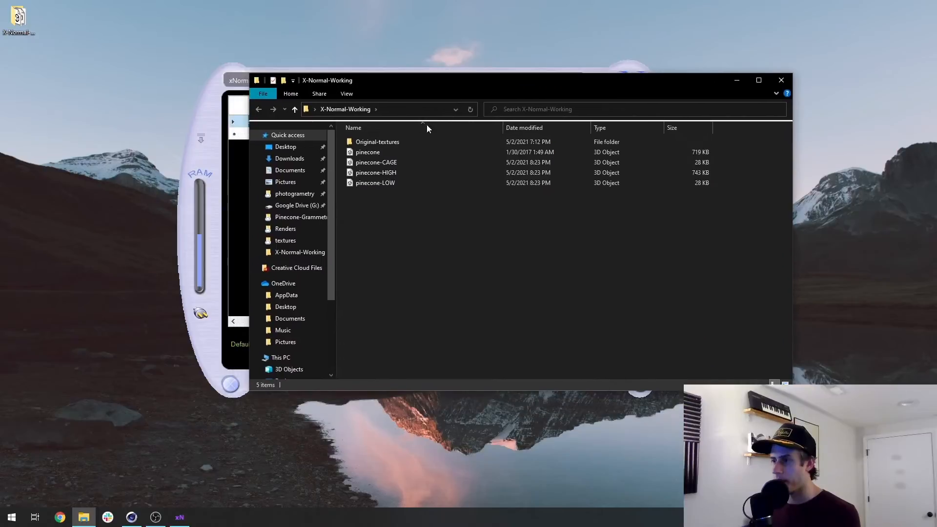
left_click(382, 141)
double_click(382, 142)
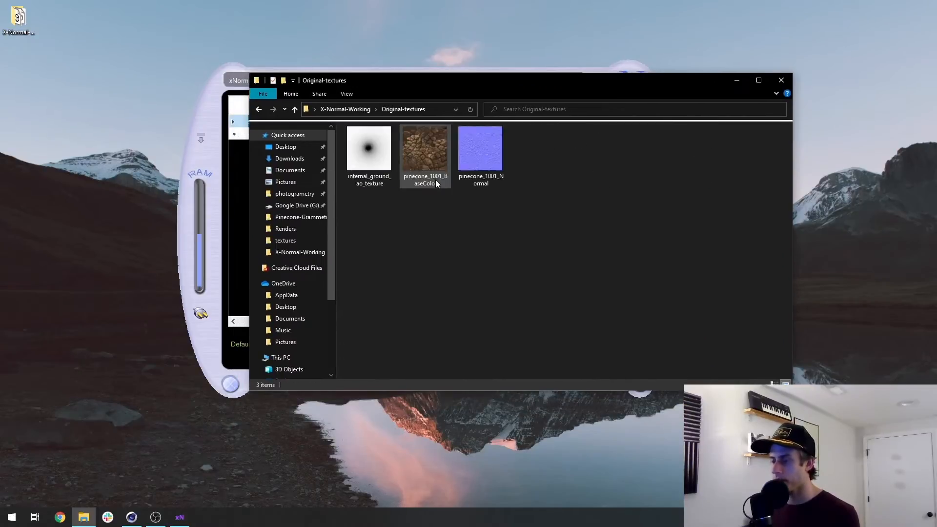
left_click(426, 171)
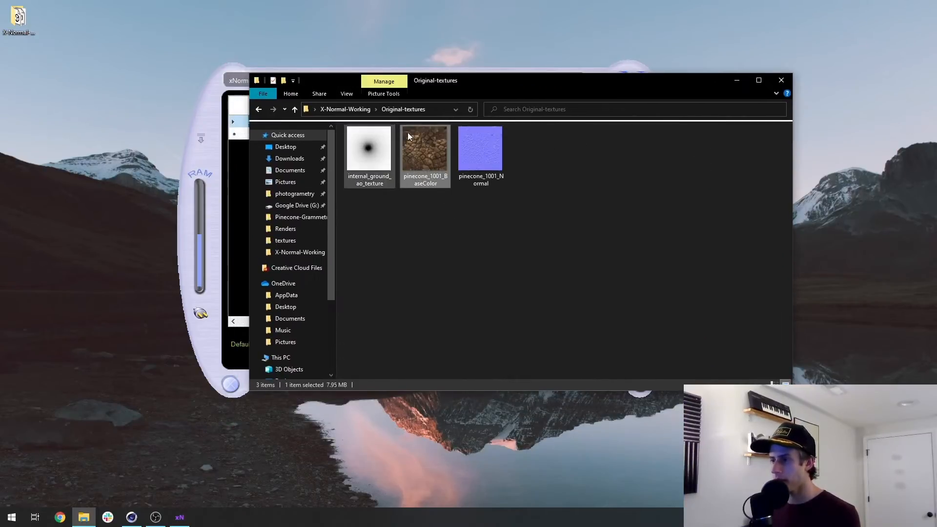
right_click(431, 154)
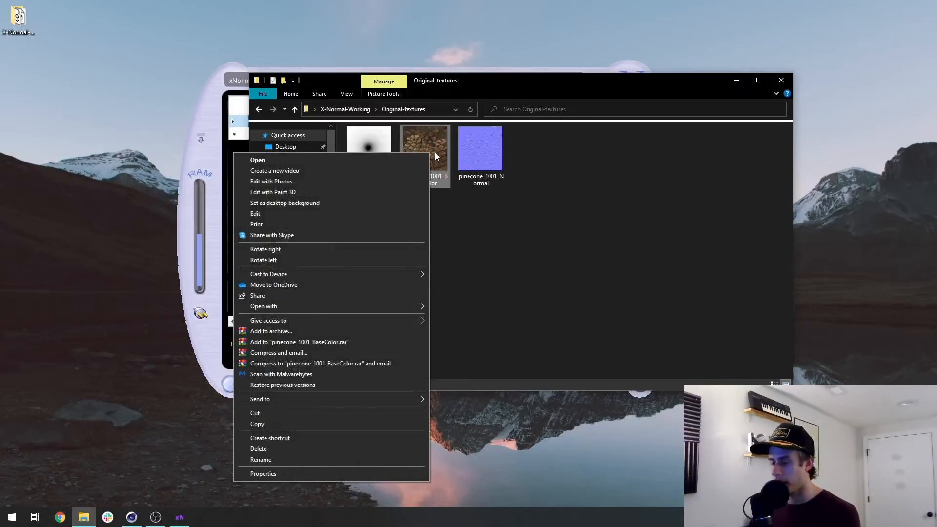
left_click(298, 476)
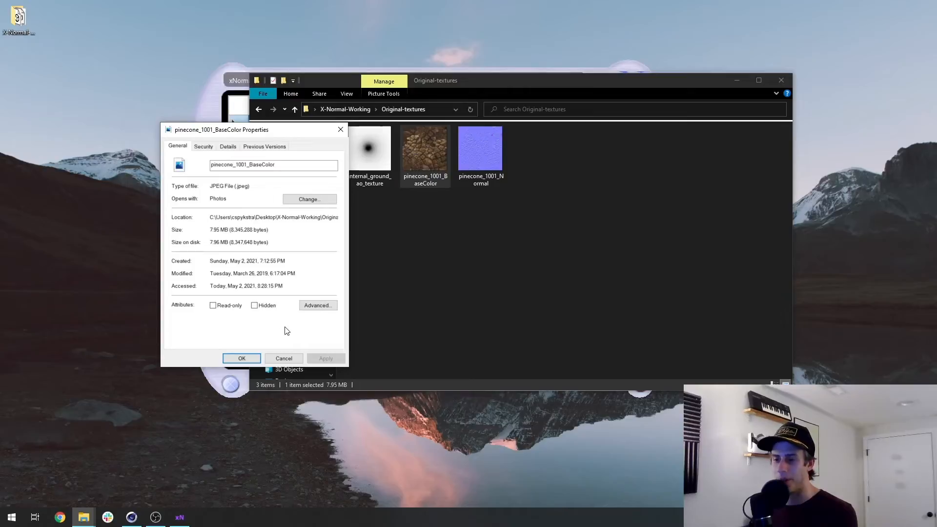
left_click(476, 295)
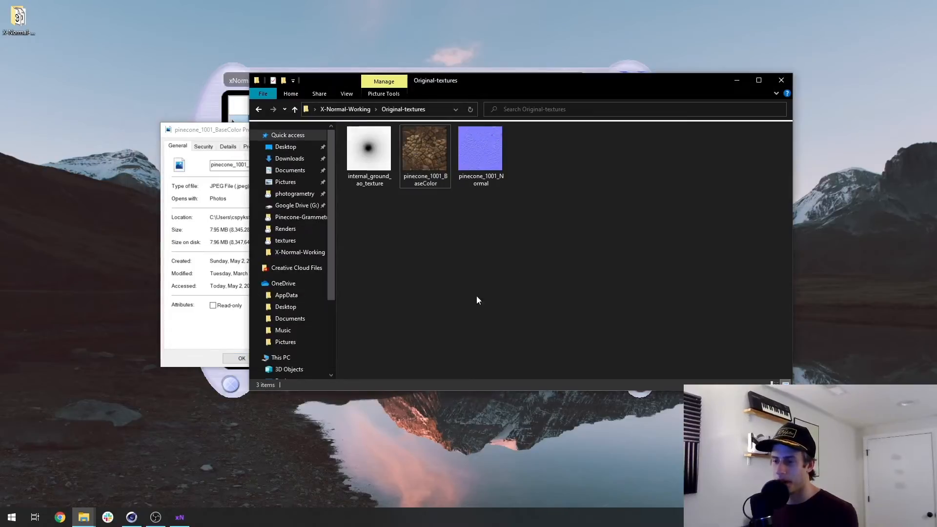
left_click(211, 360)
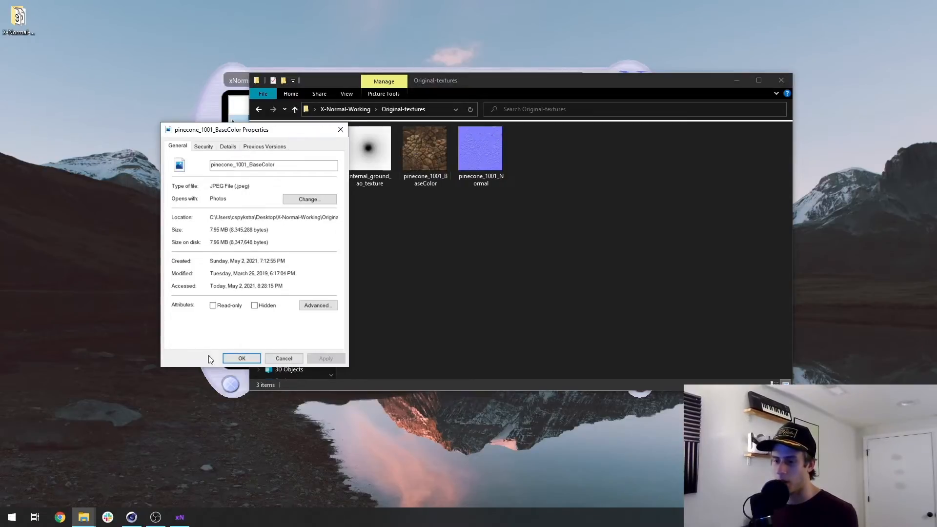
left_click(283, 360)
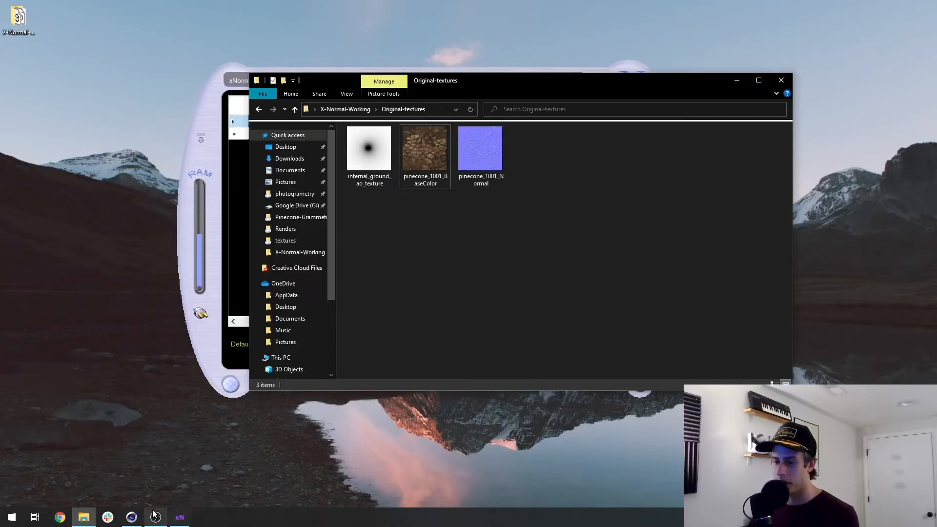
left_click(180, 518)
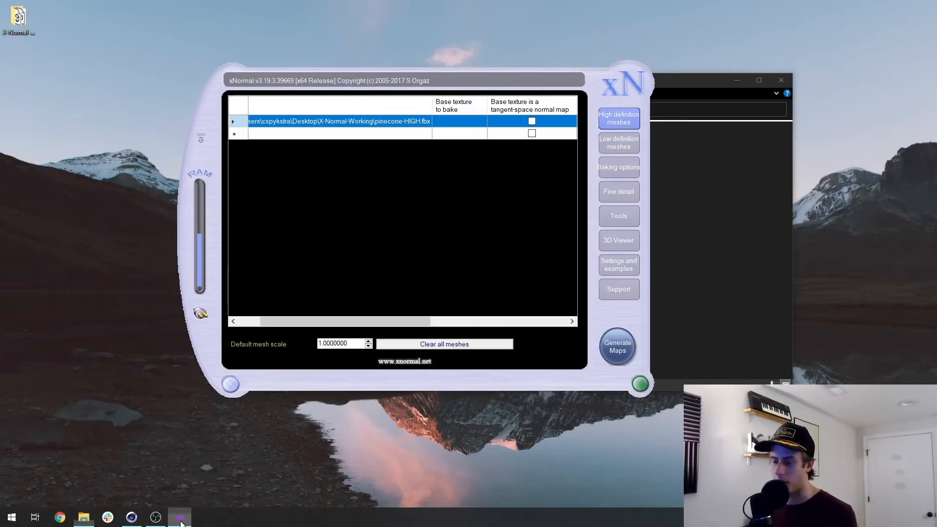
Assign pinecone_1001_BaseColor from the Pinecone-Grammetry folder as the base texture to bake for the pinecone-HIGH mesh.
right_click(452, 122)
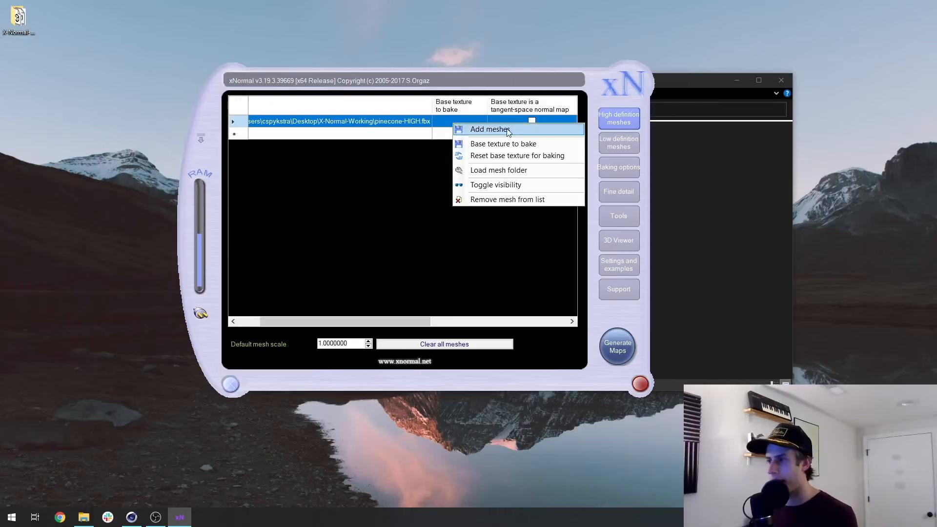
left_click(528, 145)
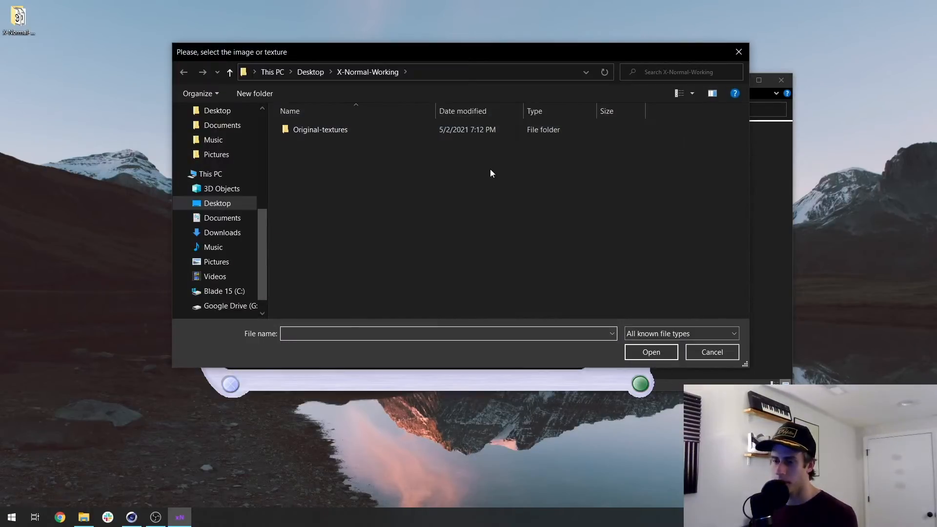
scroll(230, 210, "up", 5)
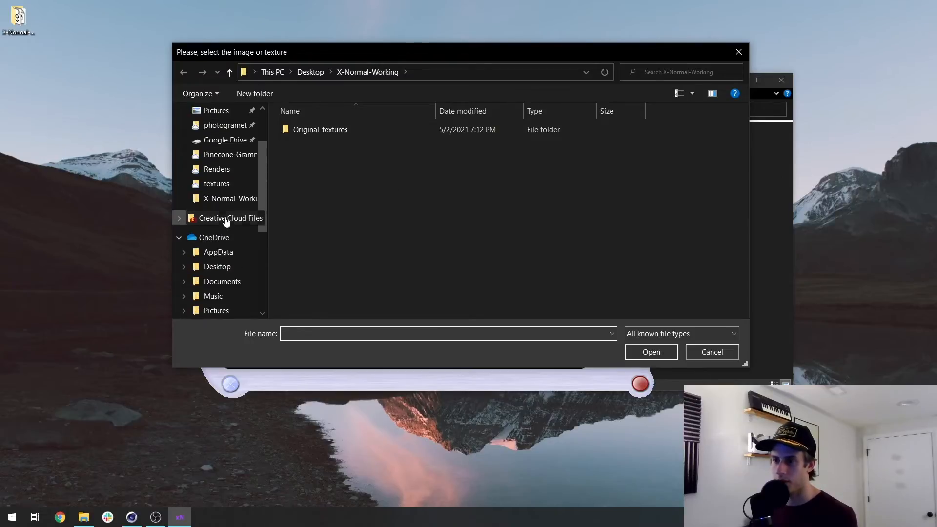
left_click(225, 169)
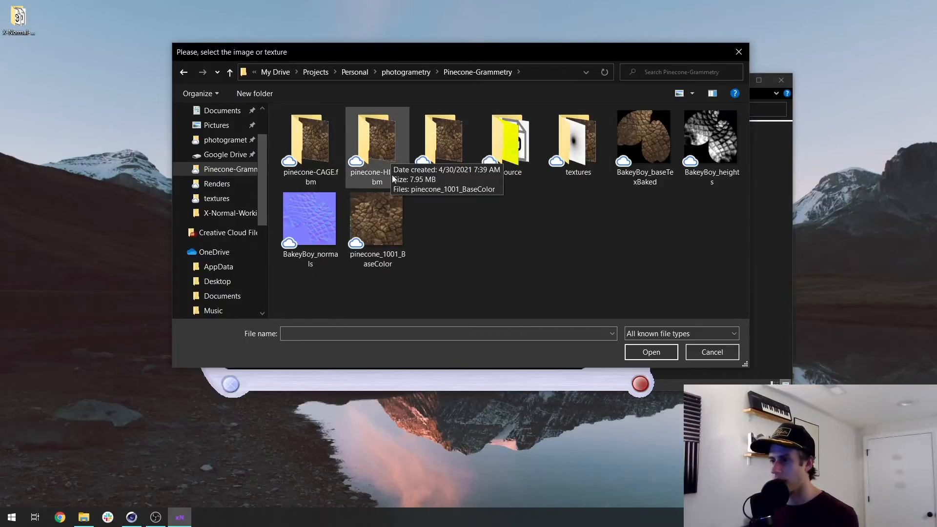
left_click(379, 227)
double_click(380, 228)
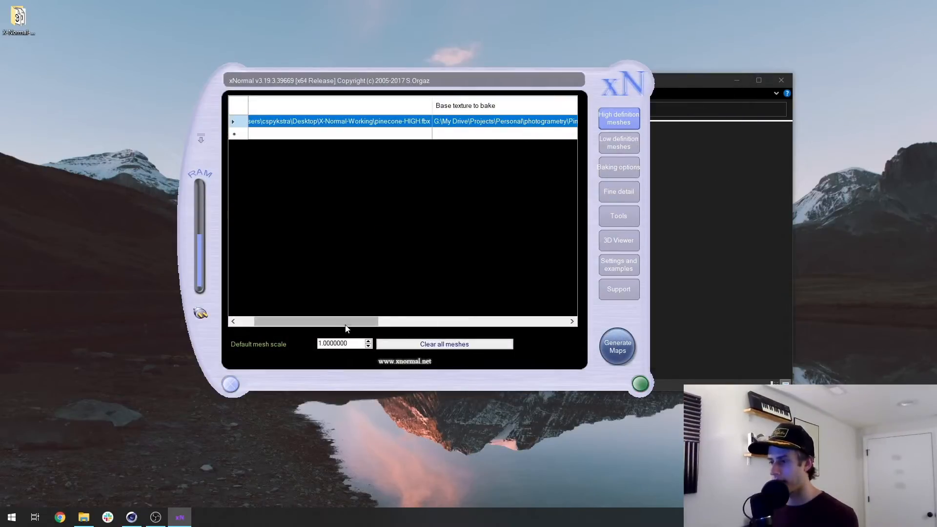
Review the remaining settings of the high definition mesh, and the ray distance and cage settings of the low definition mesh.
left_click_drag(349, 325, 555, 316)
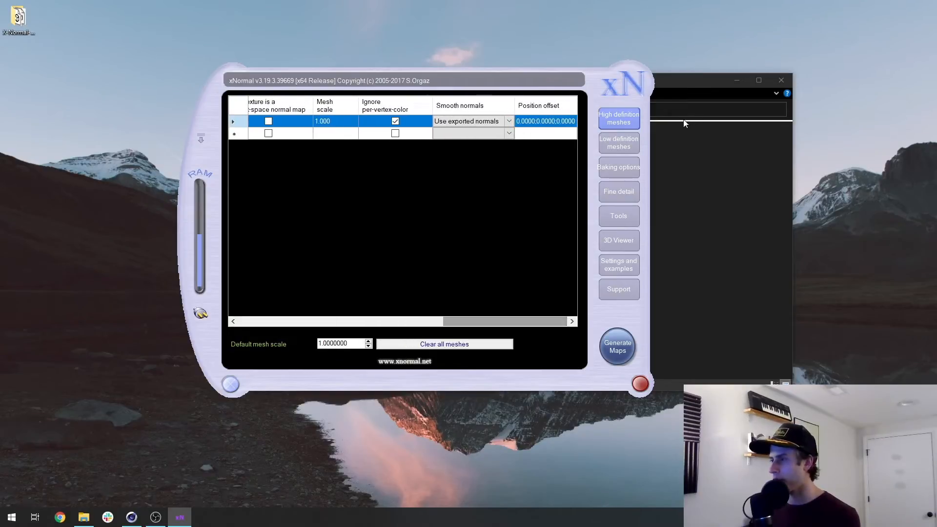
left_click(624, 146)
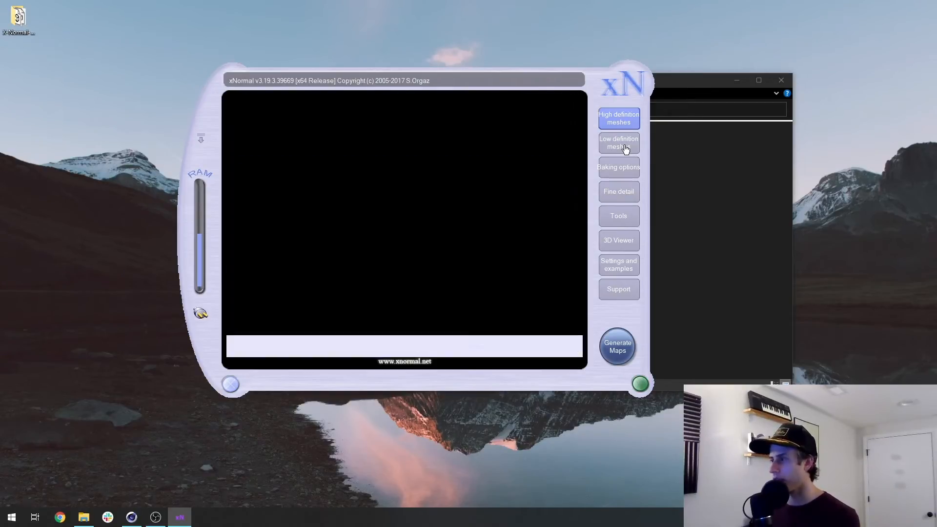
left_click_drag(342, 321, 316, 317)
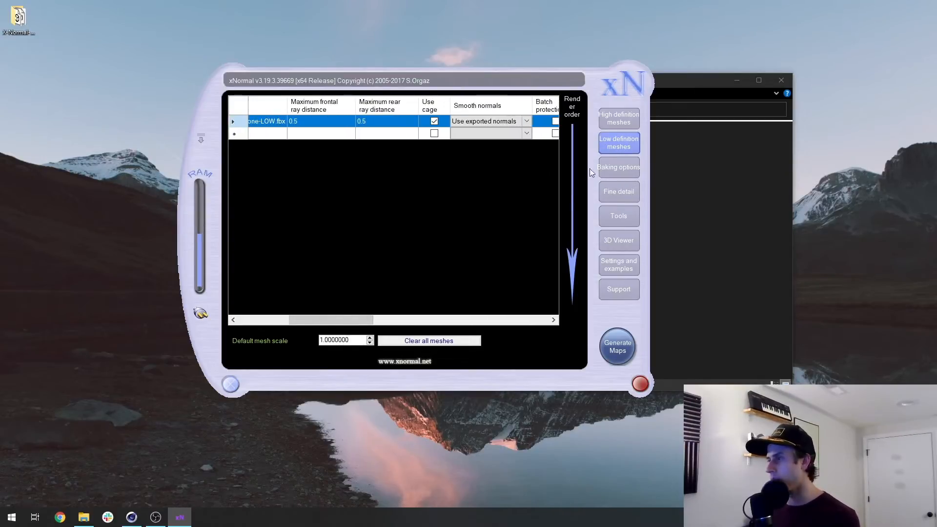
Inspect the normal map's baking options, switching Tangent space off and back on.
left_click(625, 168)
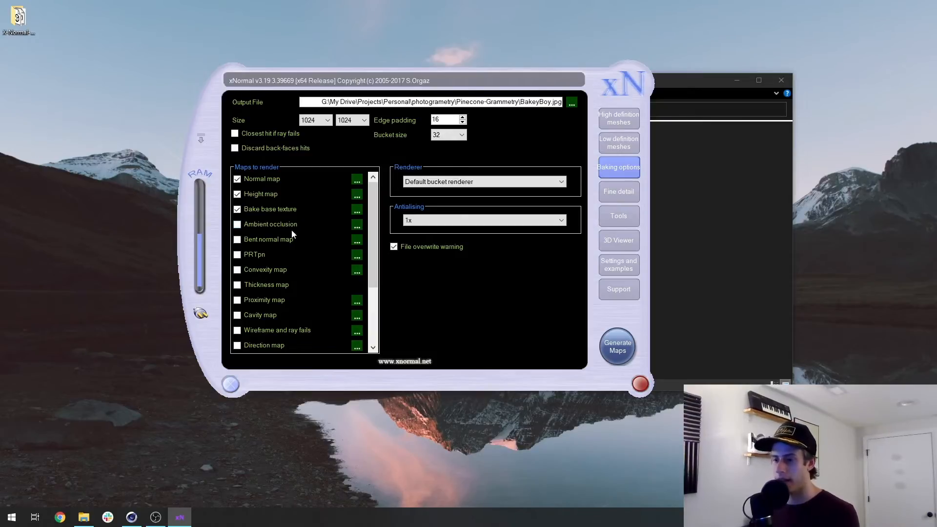
left_click(358, 182)
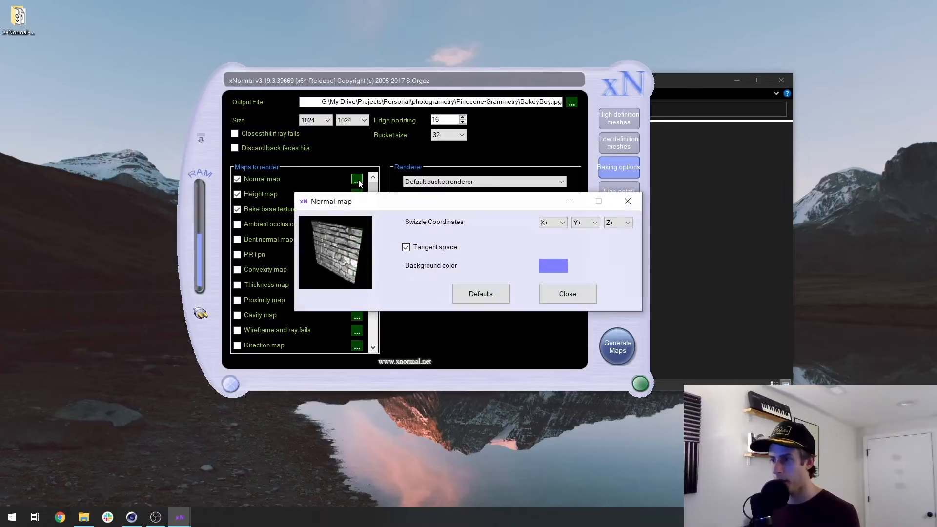
left_click(627, 201)
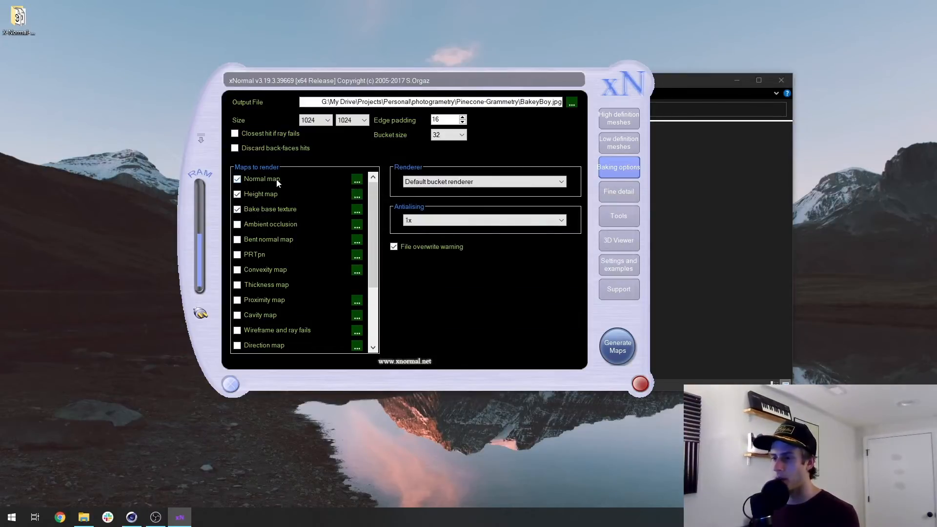
left_click(357, 181)
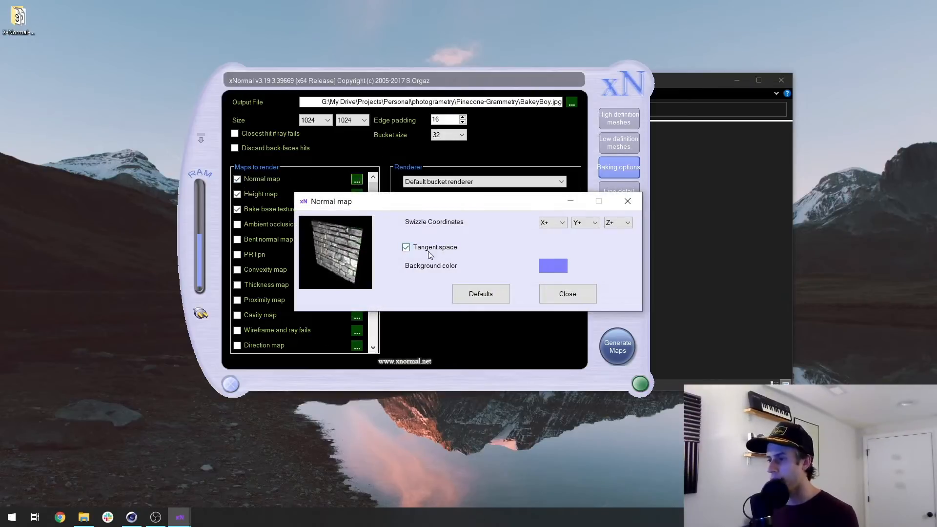
left_click(409, 250)
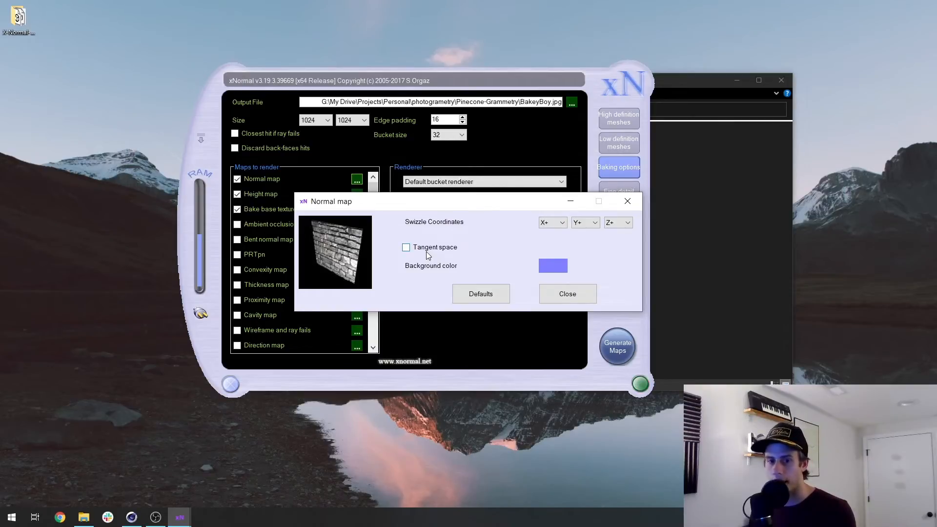
left_click(406, 249)
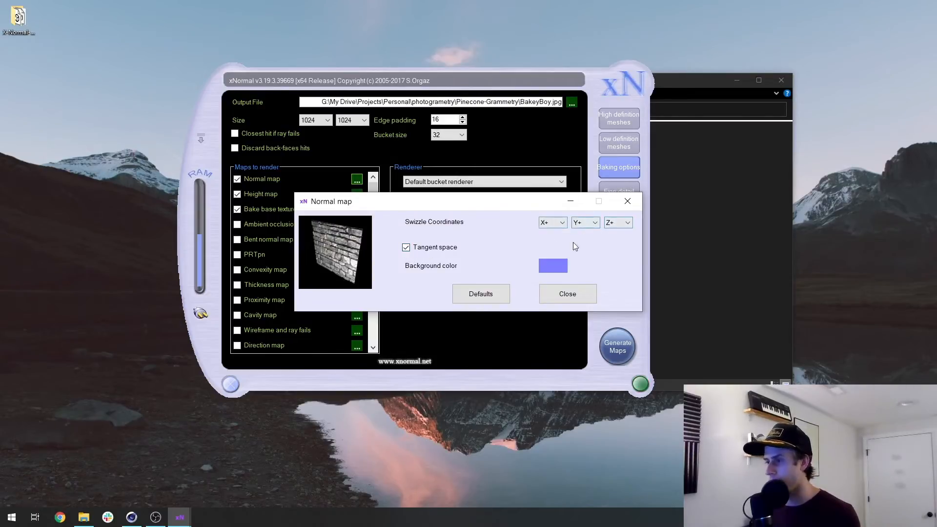
left_click(567, 294)
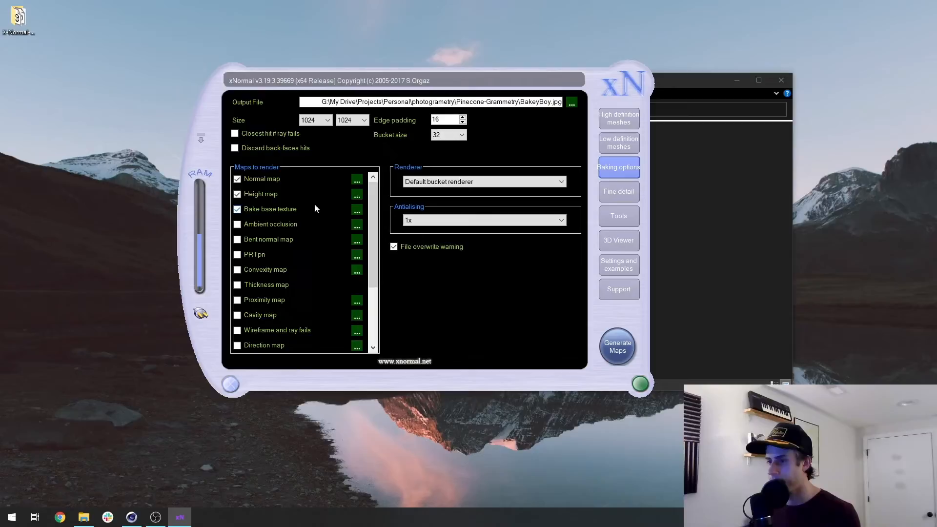
Set the height map's normalization to Interactive in its baking options.
left_click(356, 196)
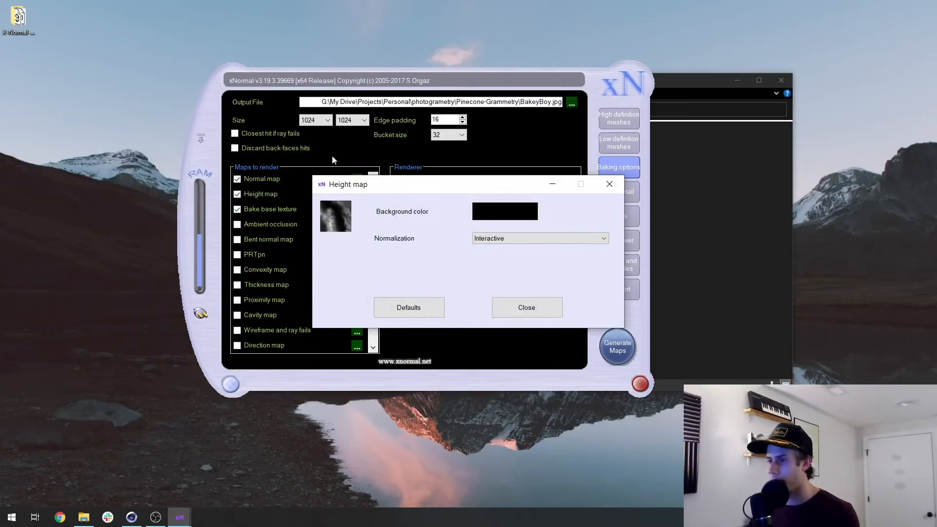
left_click(557, 237)
left_click(499, 249)
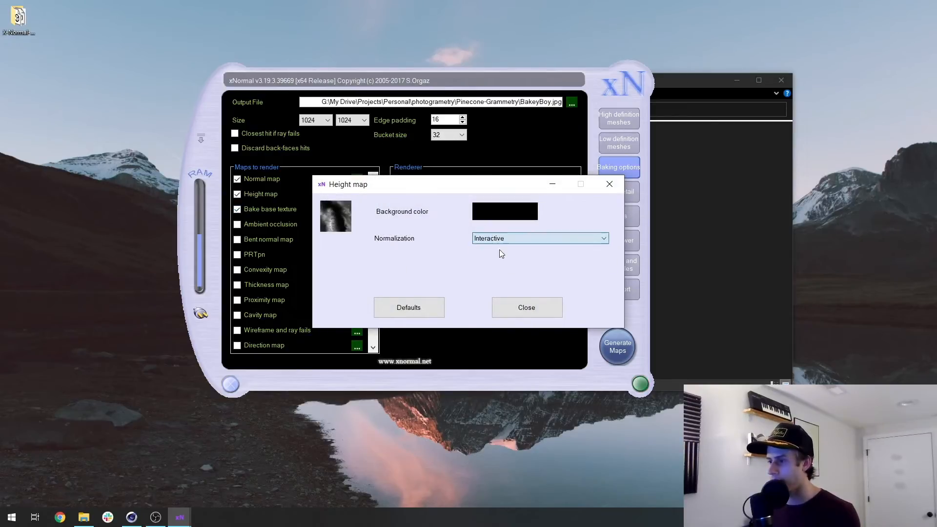
left_click(506, 238)
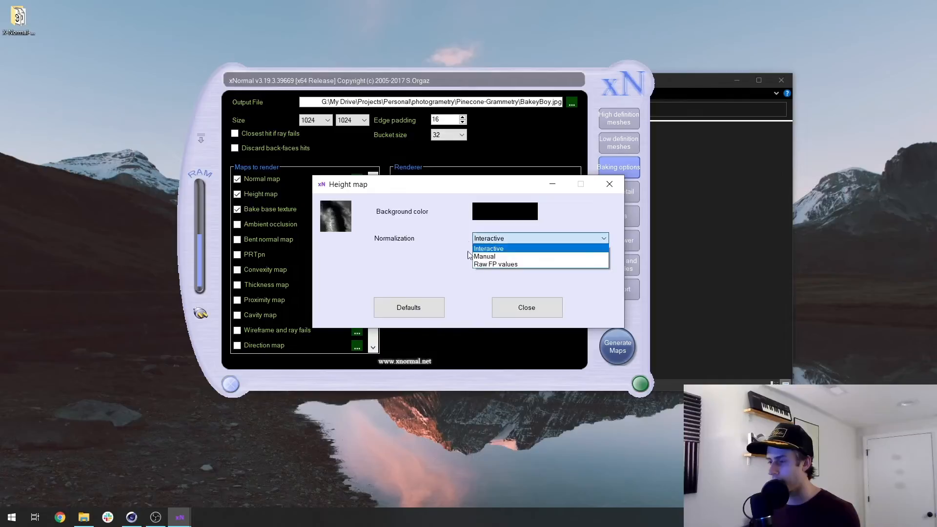
left_click(496, 250)
left_click(529, 311)
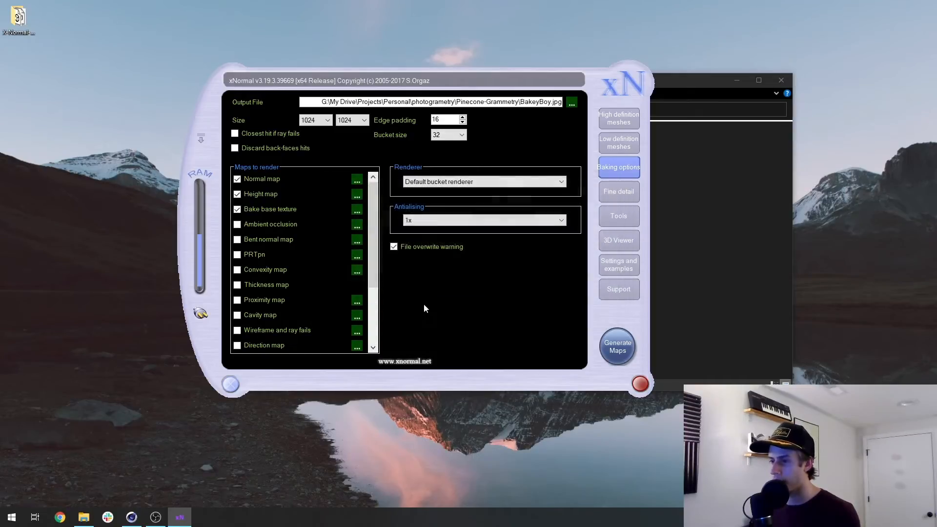
Review the color and ObjectID options for baking the base texture.
left_click(357, 210)
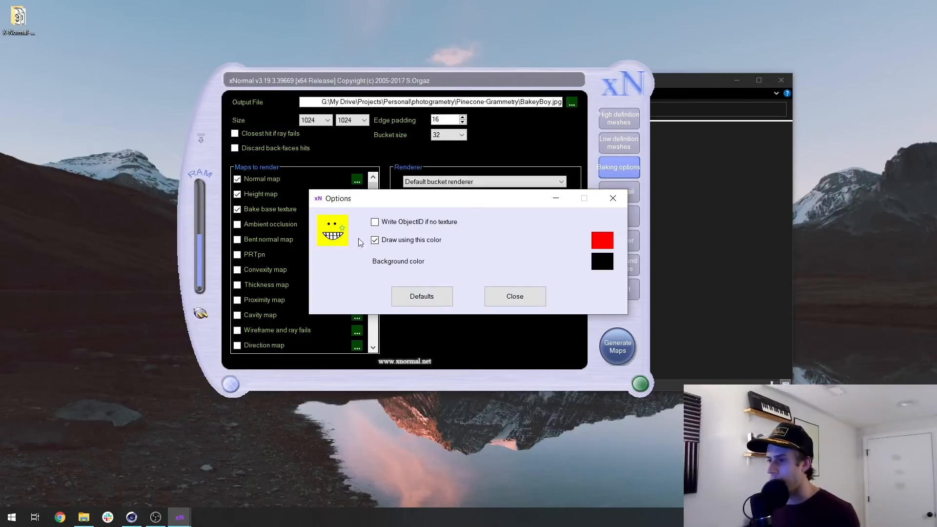
left_click_drag(362, 195, 388, 160)
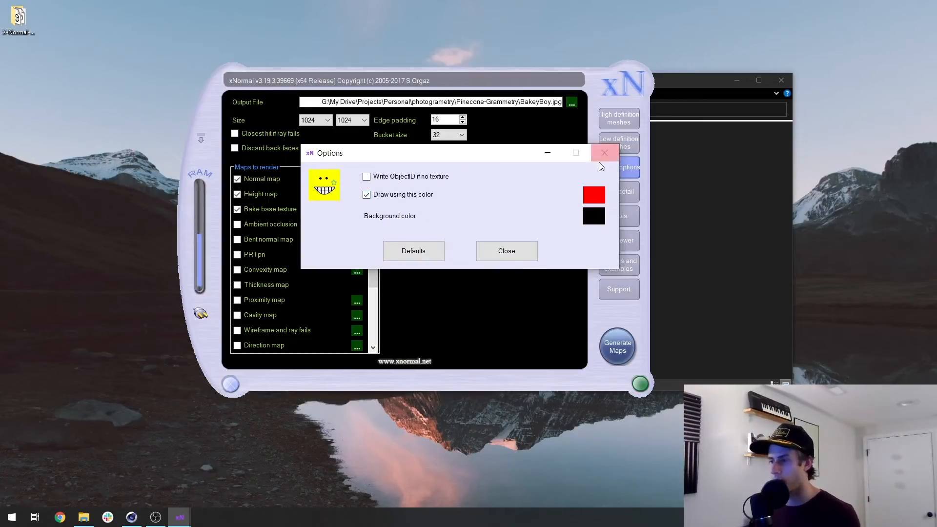
left_click(494, 252)
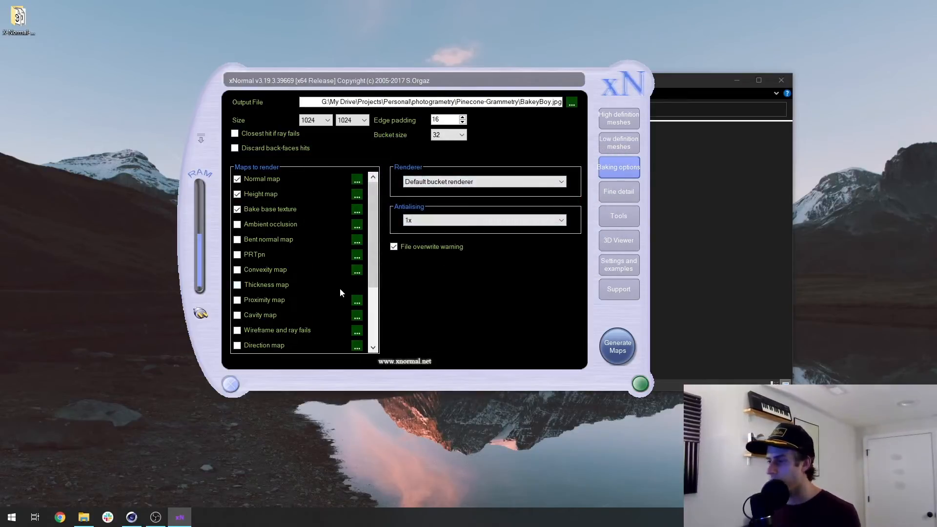
Look through the 3D viewer, fine detail and available tools, examining the height map to normal map converter.
left_click(620, 240)
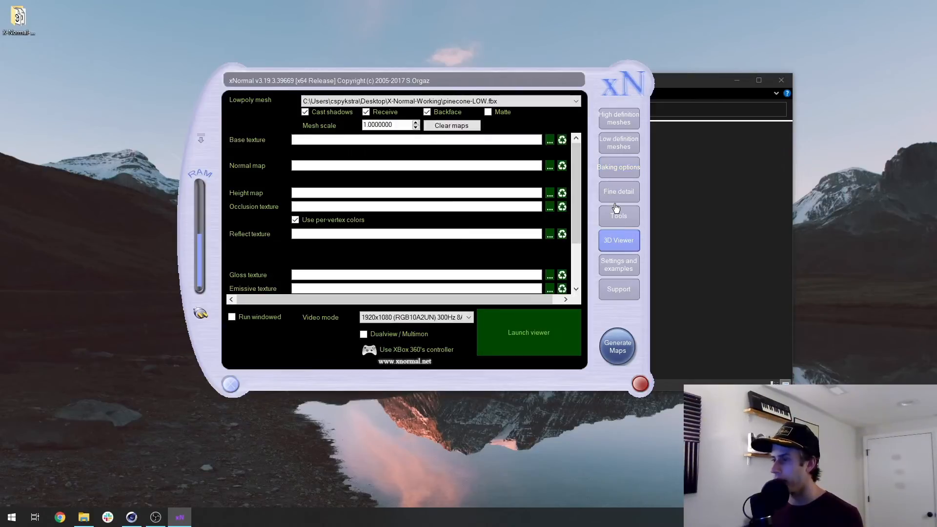
left_click(615, 197)
left_click(616, 215)
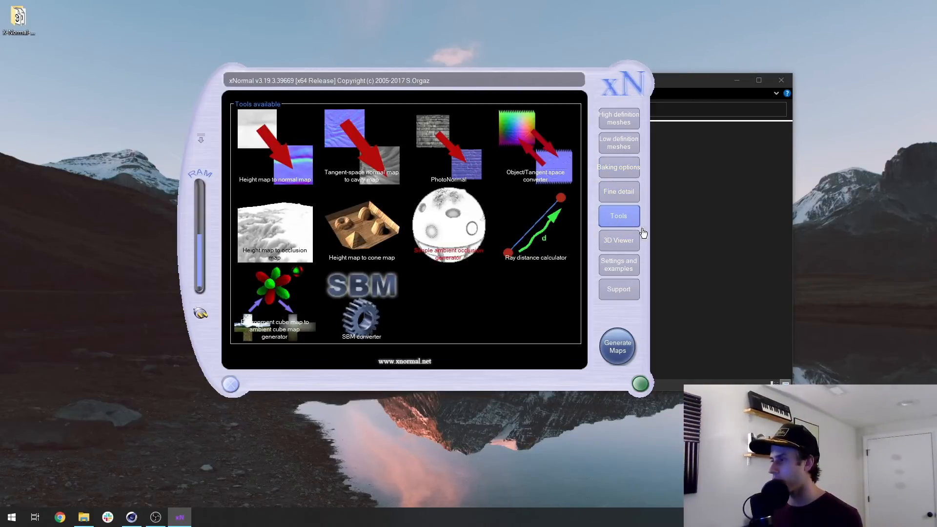
left_click(290, 183)
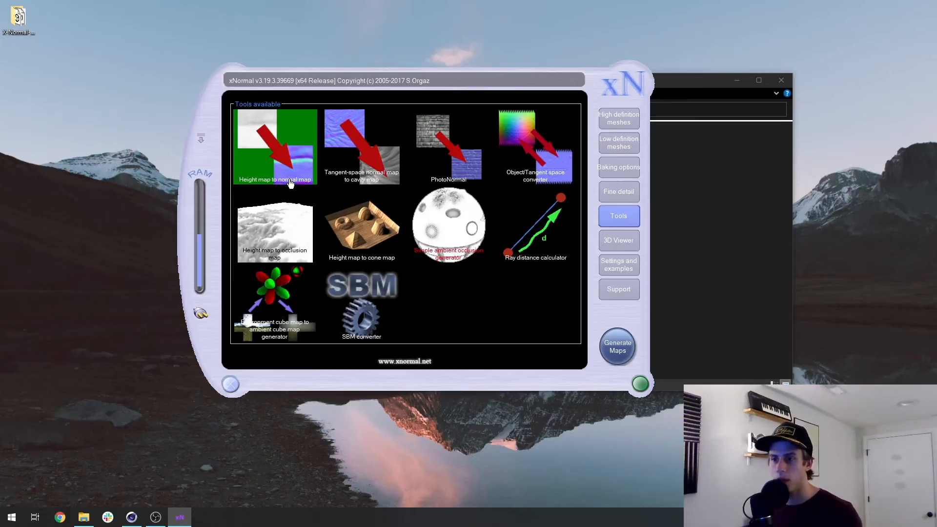
left_click(290, 184)
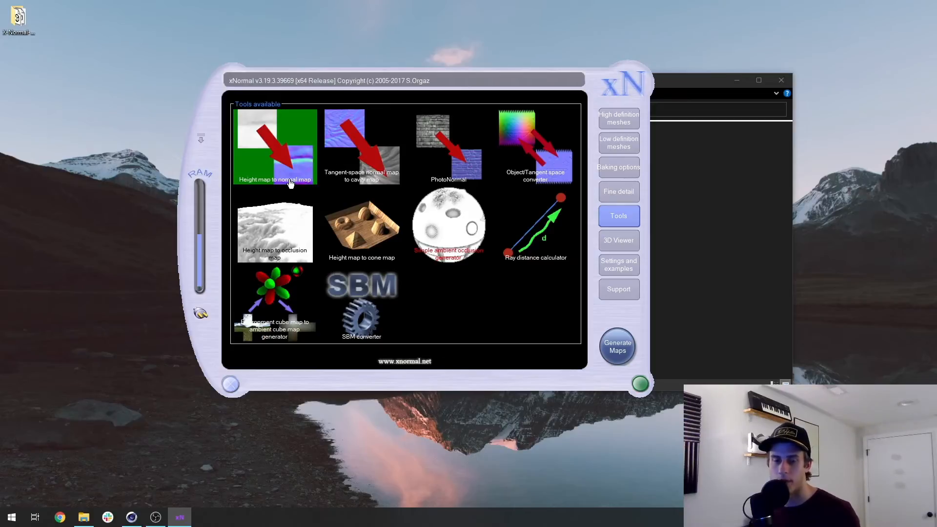
left_click(290, 184)
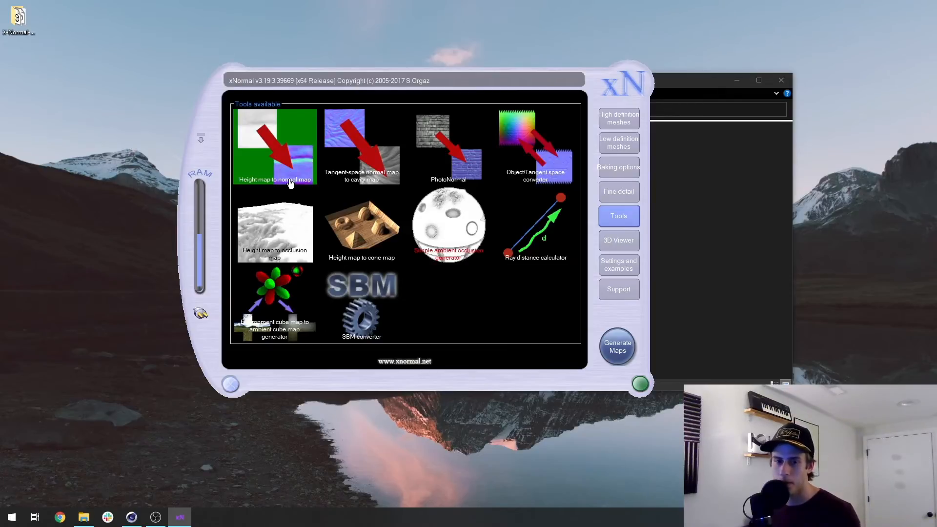
left_click(290, 184)
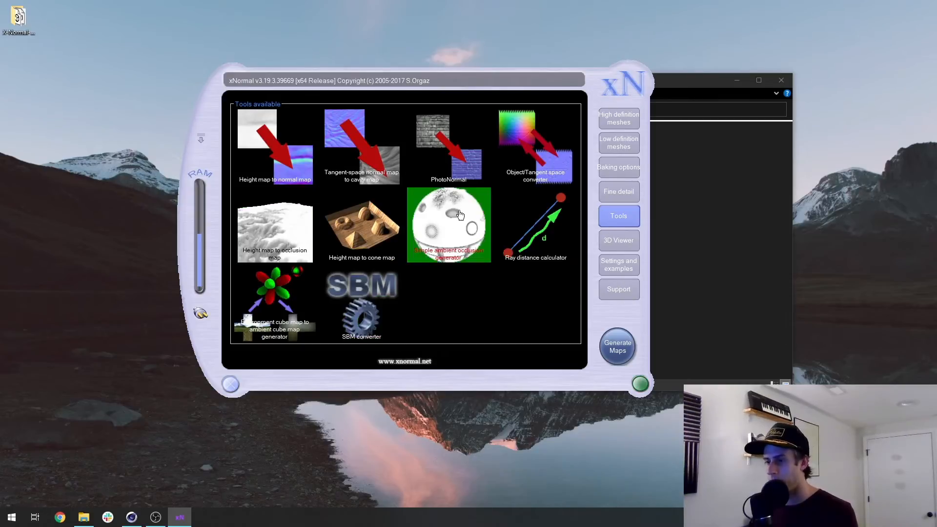
Set the baking output file to a JPG named NewPinecone- in the X-Normal-Working folder on the desktop.
left_click(620, 169)
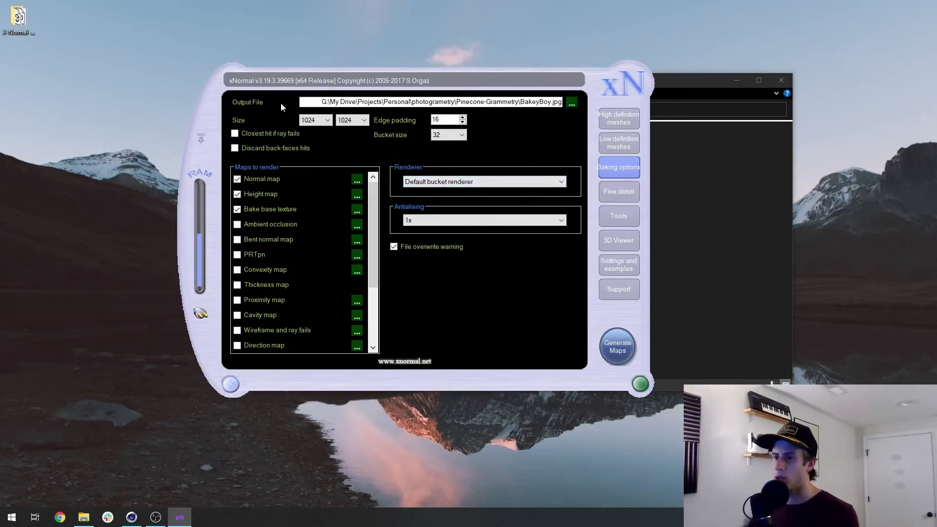
left_click(571, 102)
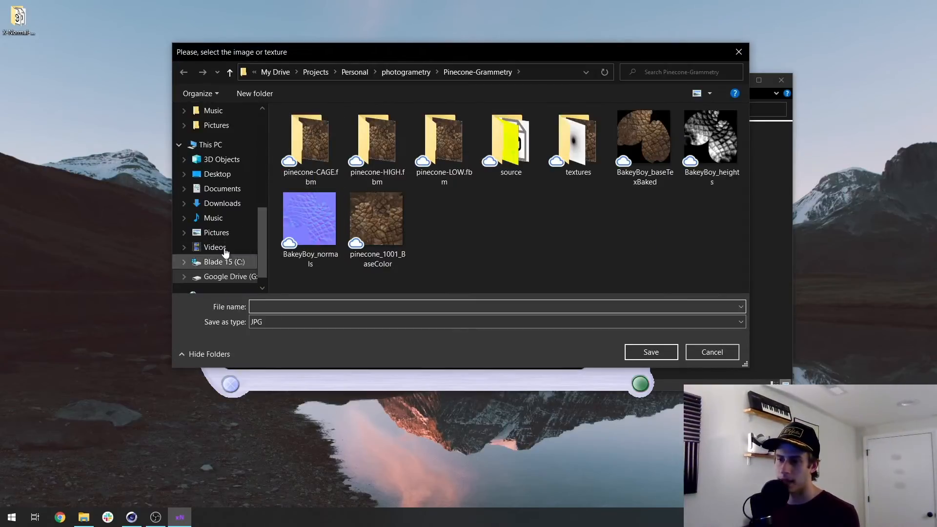
left_click(218, 175)
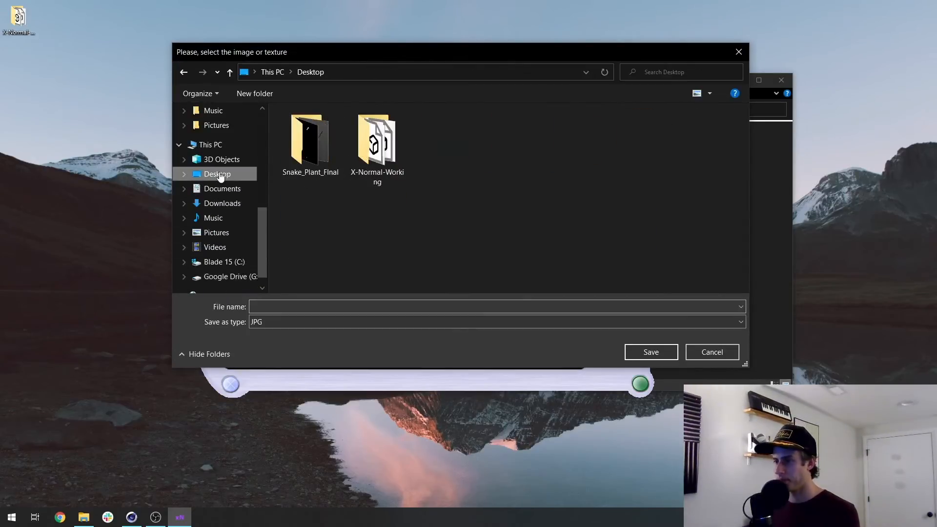
double_click(381, 128)
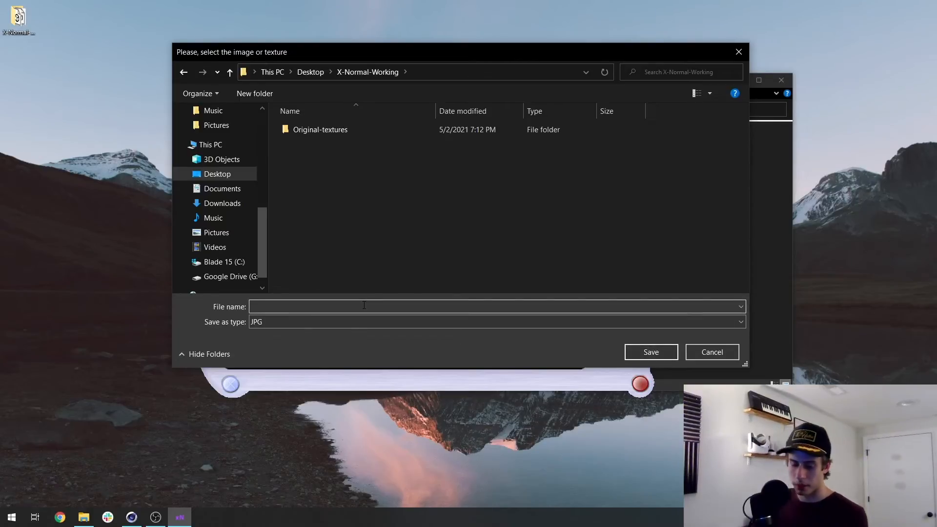
type("NewP")
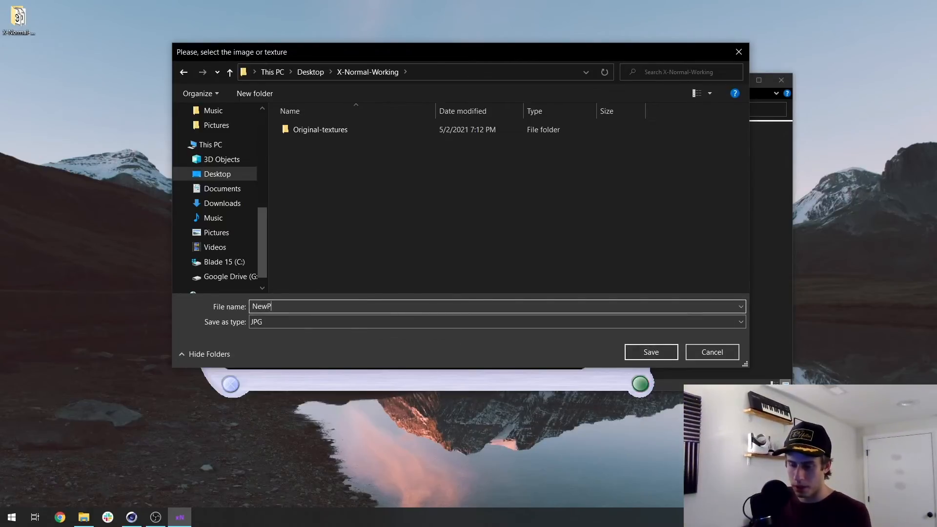
type("inecone")
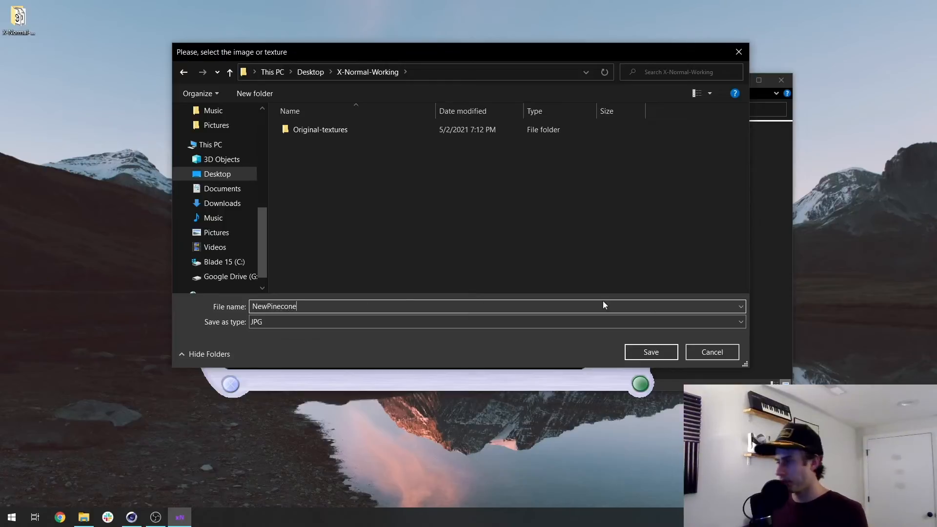
type("-")
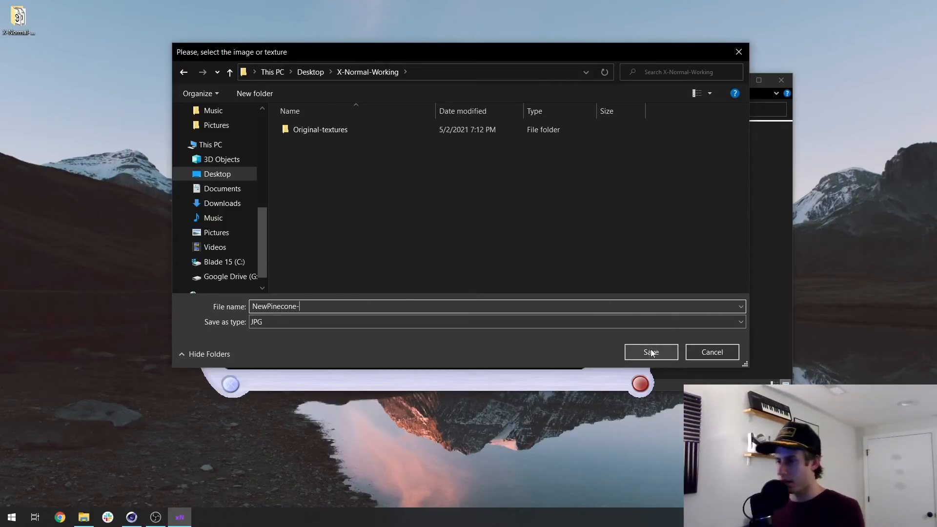
left_click(651, 352)
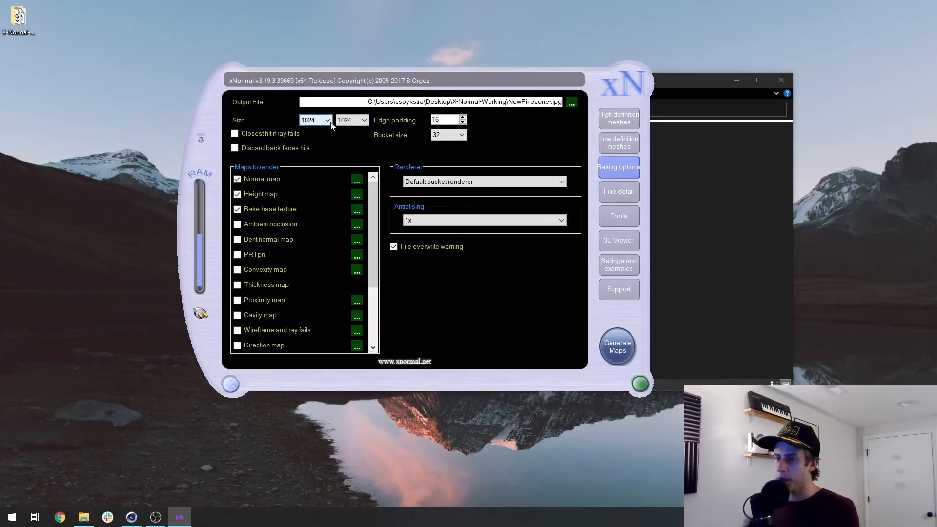
Set the baked map size to 4096 by 4096 and keep the antialiasing at 1x.
left_click(329, 122)
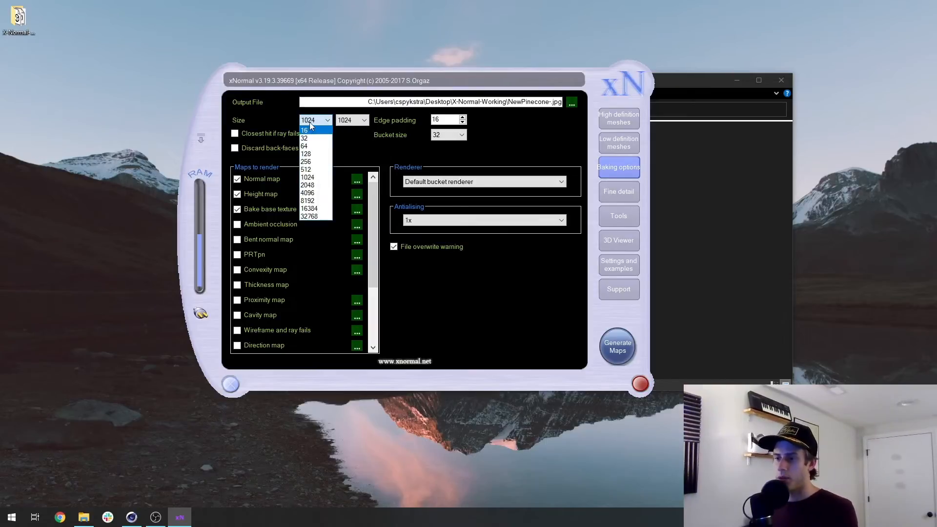
left_click(312, 194)
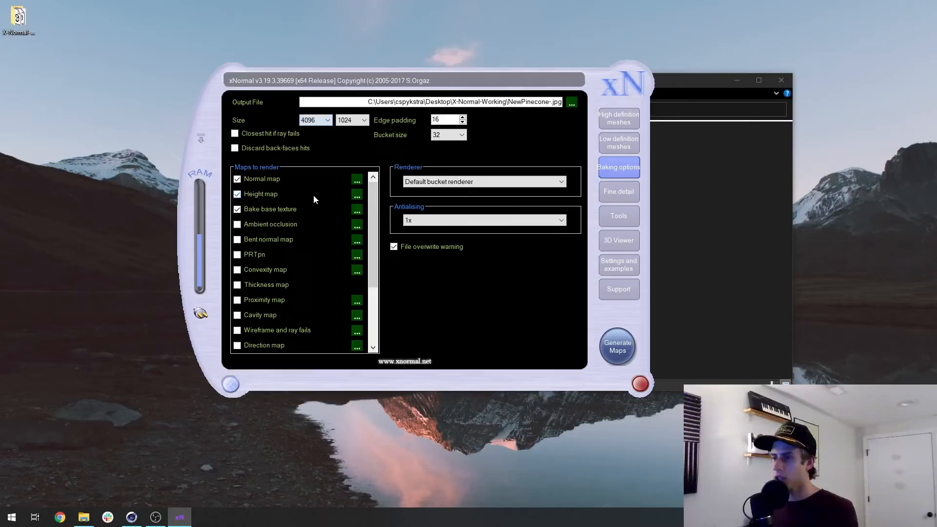
left_click(363, 122)
left_click(351, 194)
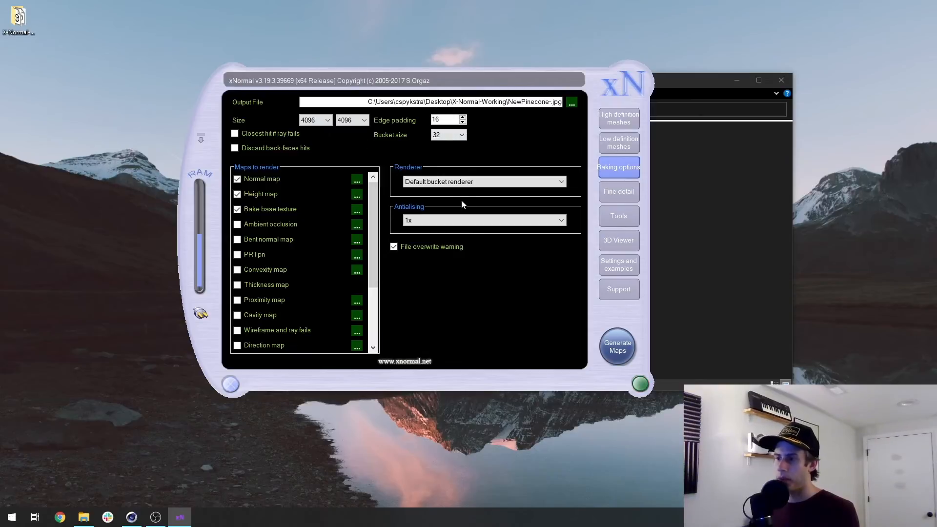
left_click(445, 222)
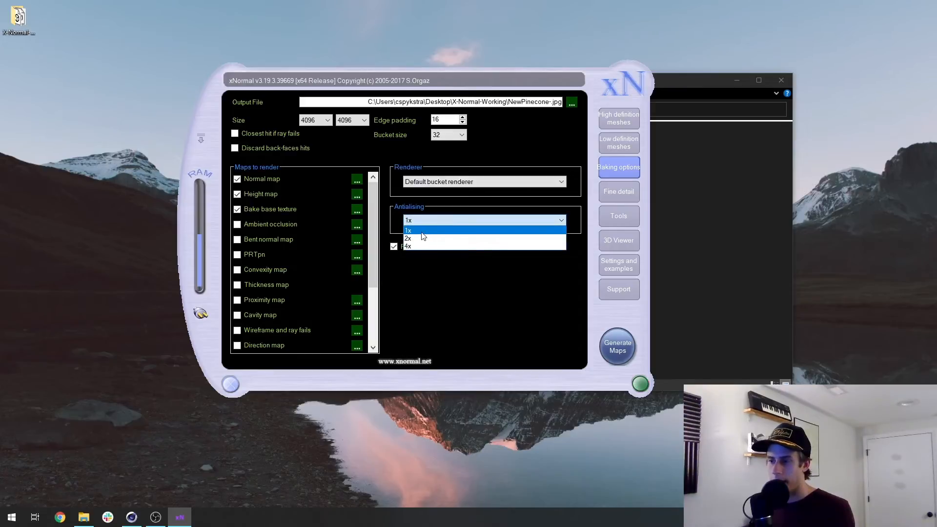
left_click(429, 231)
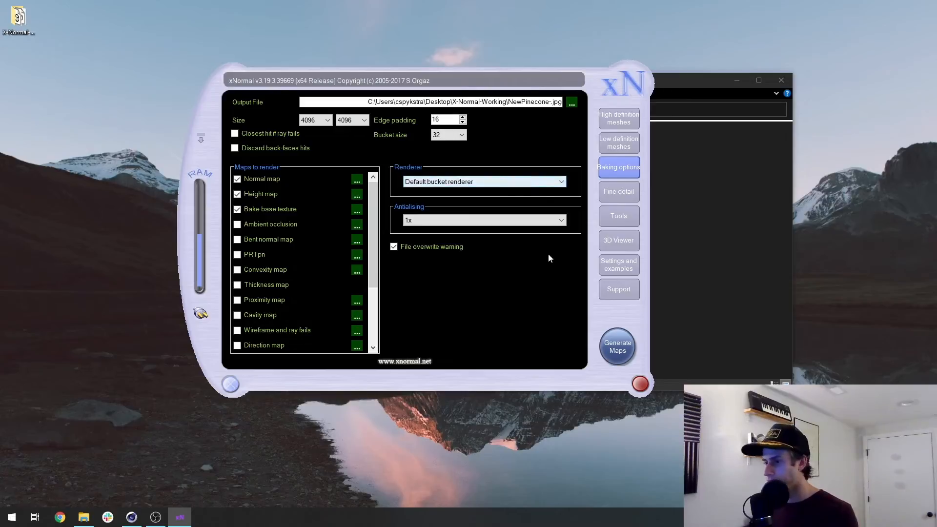
Generate the maps, adjusting the height map's minimum and maximum points in the interactive tonemapper, and close the finished preview.
left_click(615, 355)
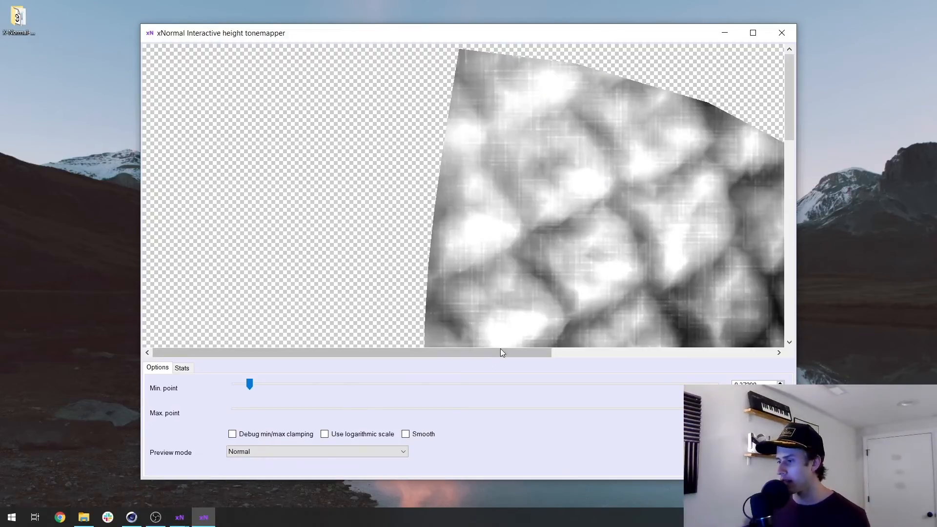
left_click_drag(501, 352, 616, 352)
scroll(605, 288, "down", 3)
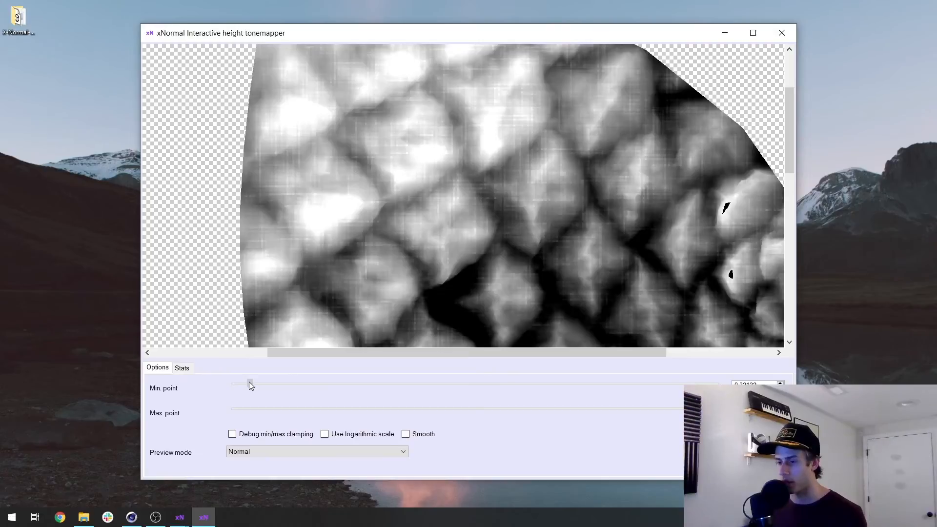
left_click_drag(250, 384, 287, 386)
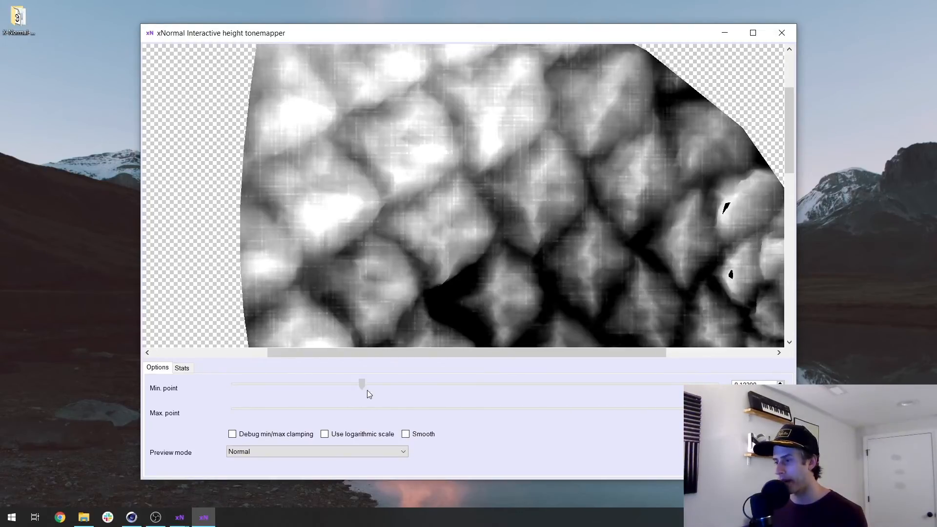
left_click_drag(364, 389, 360, 389)
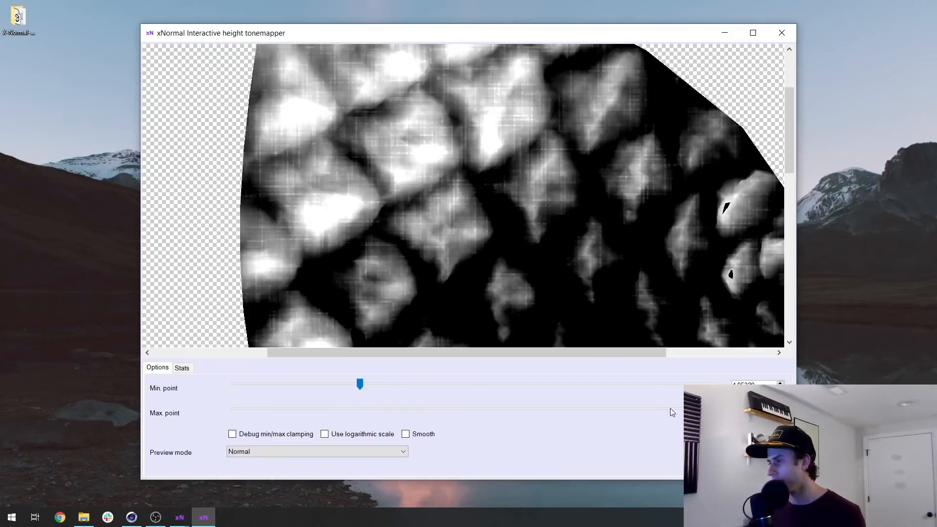
left_click_drag(592, 410, 630, 408)
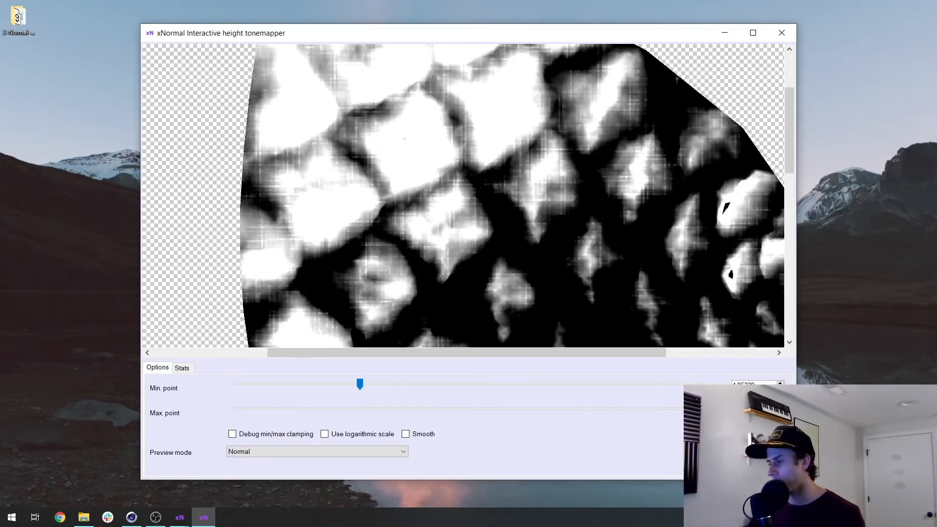
left_click_drag(688, 408, 663, 410)
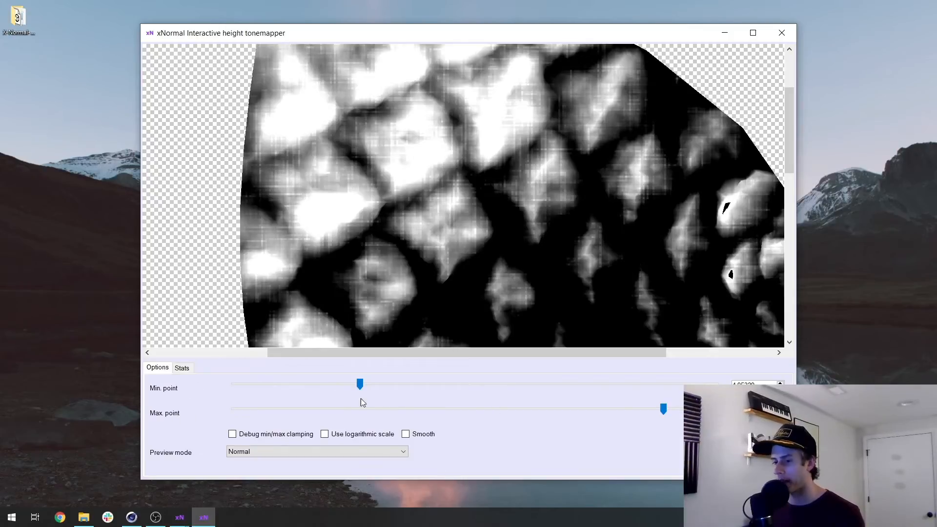
left_click_drag(360, 384, 330, 383)
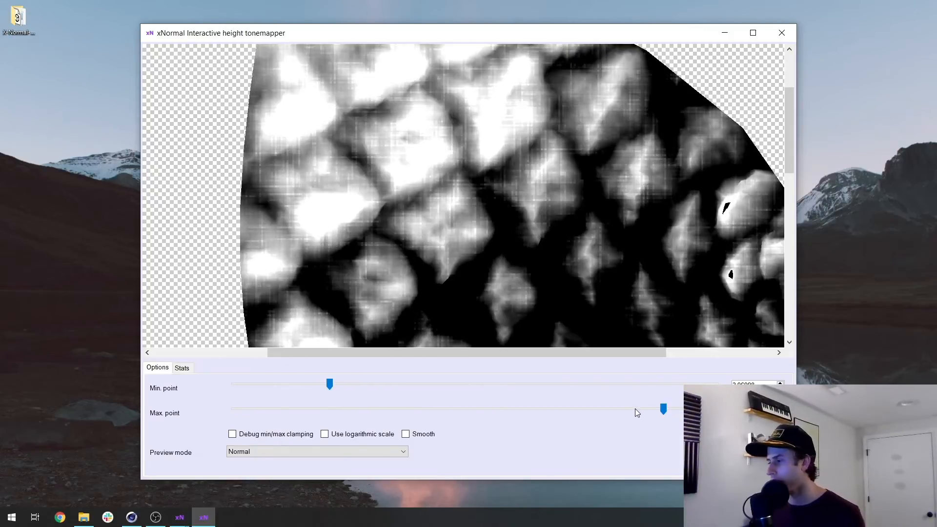
left_click_drag(664, 409, 691, 409)
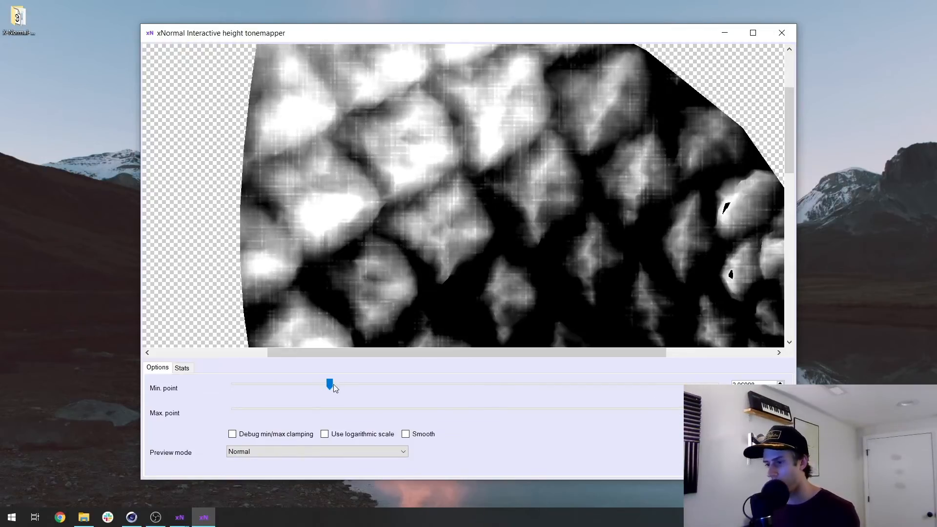
left_click_drag(309, 384, 283, 387)
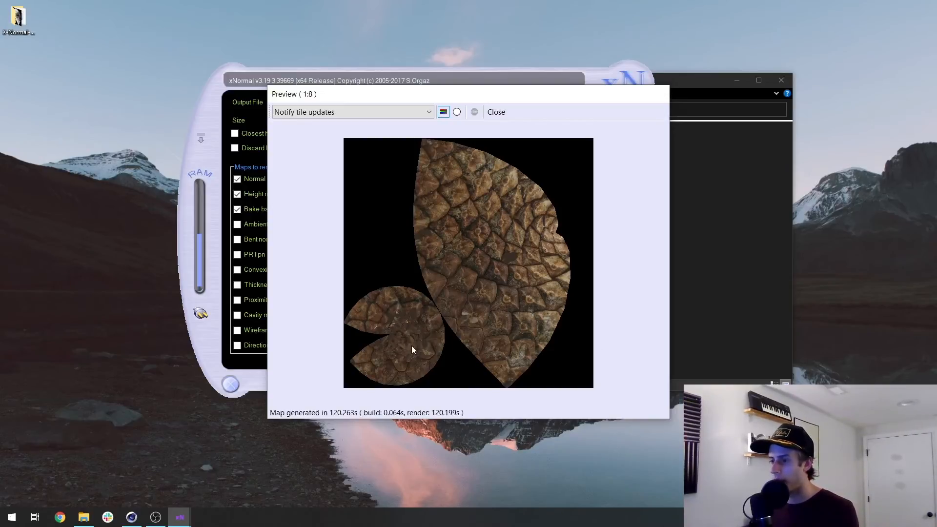
left_click(497, 113)
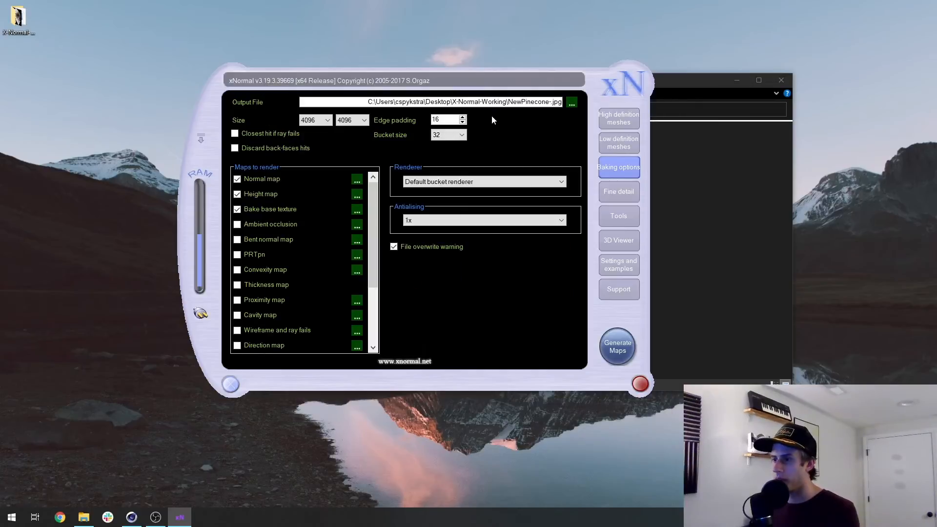
Switch to Cinema 4D and hide Pinecone-CAGE and Pinecone-HIGH in the viewport, leaving only Pinecone-LOW displayed.
left_click(136, 517)
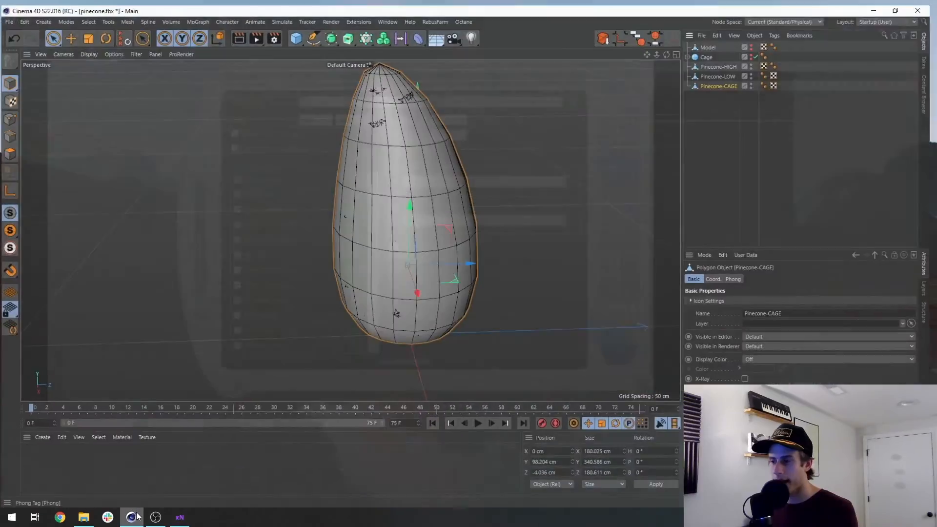
left_click(737, 199)
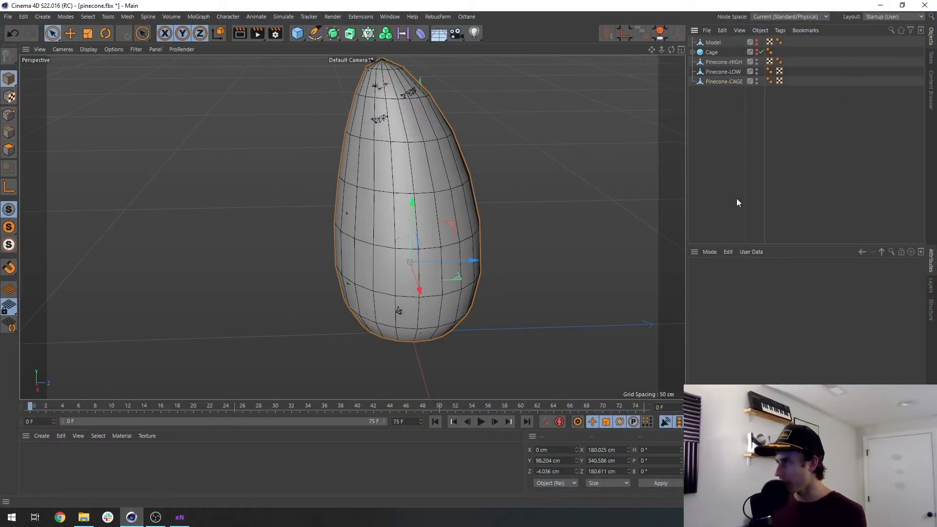
left_click(726, 71)
left_click(757, 79)
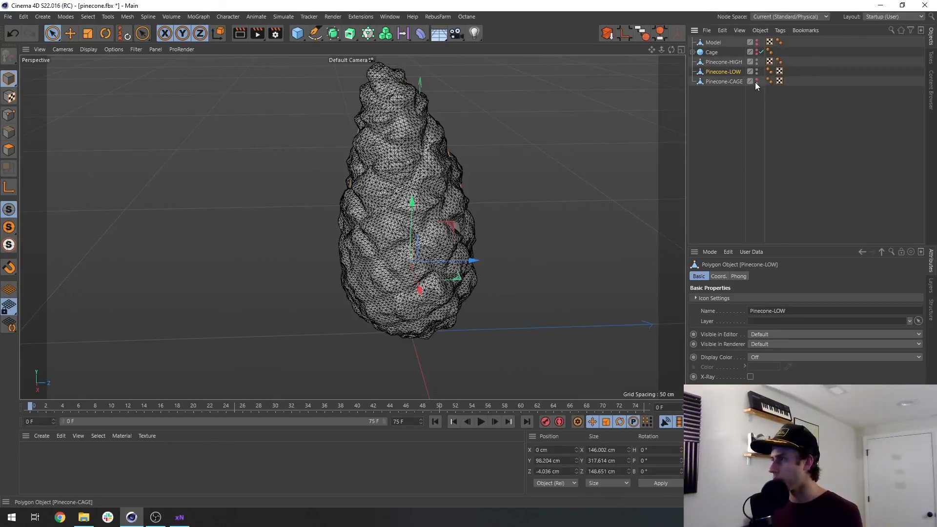
left_click(756, 61)
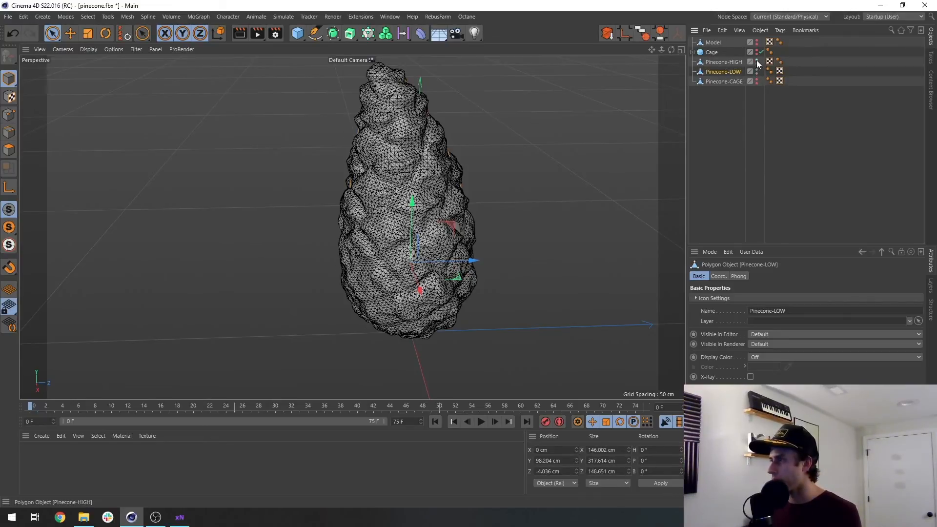
left_click(669, 142)
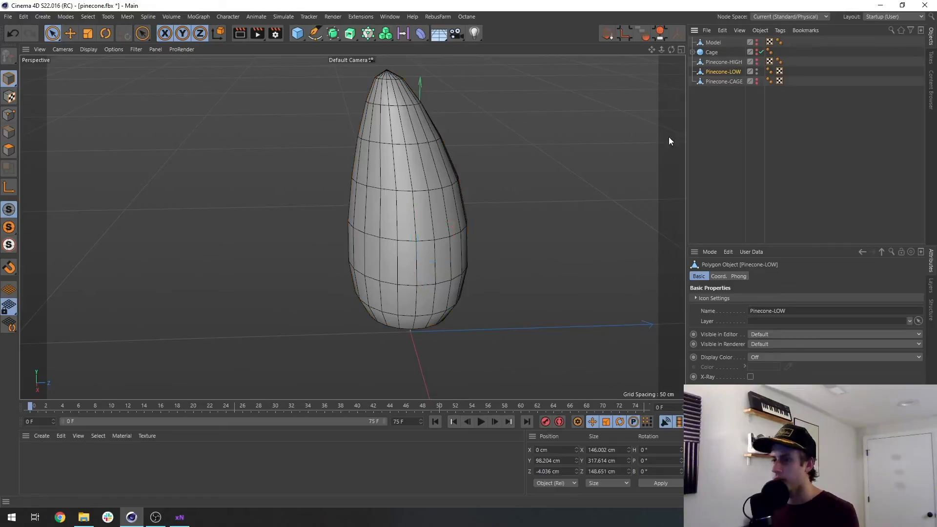
Create a new default material, apply it to Pinecone-LOW and show its color settings.
left_click(42, 436)
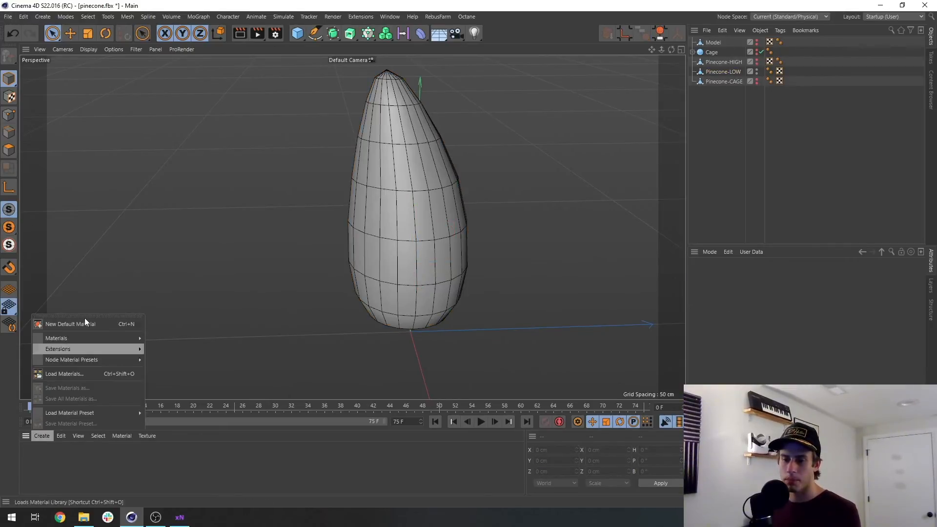
left_click(55, 323)
left_click_drag(303, 325, 417, 244)
left_click(37, 449)
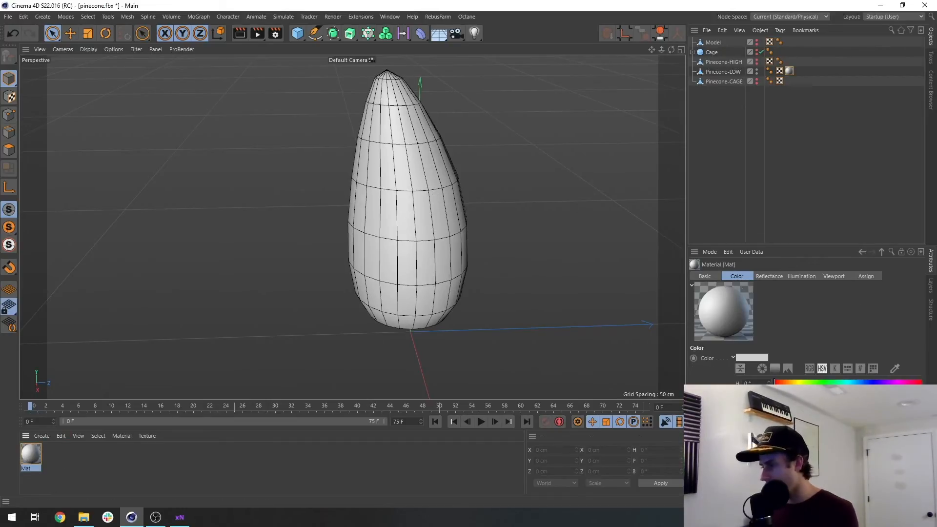
Load NewPinecone-_baseTexBaked from the desktop's X-Normal-Working folder as the material's color texture.
left_click(733, 358)
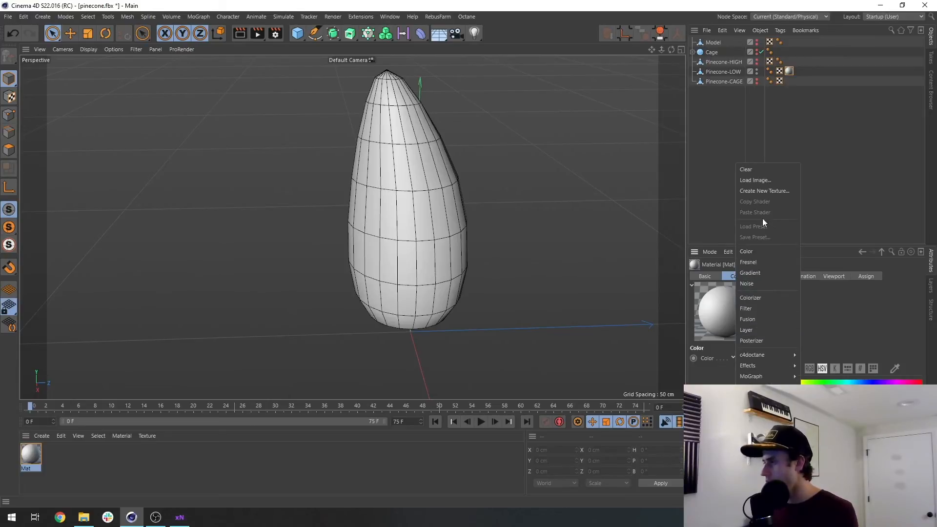
left_click(761, 180)
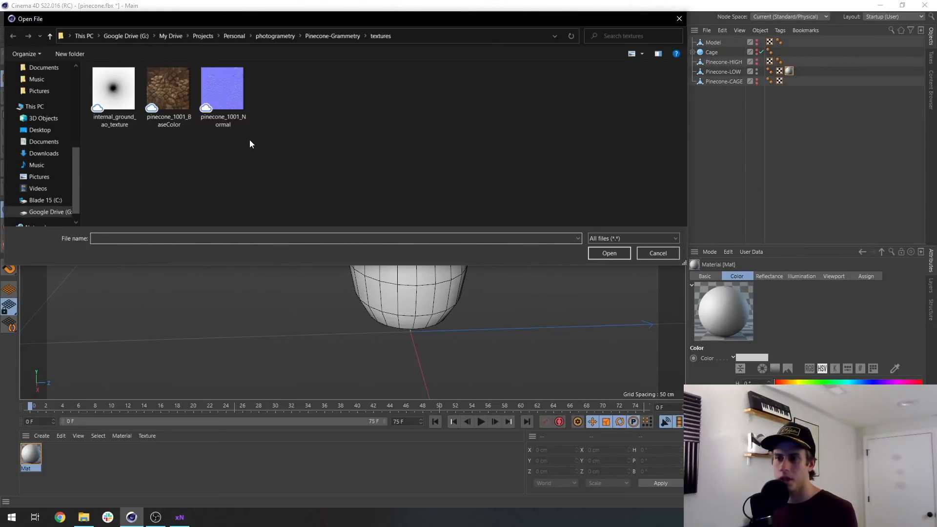
scroll(29, 180, "down", 1)
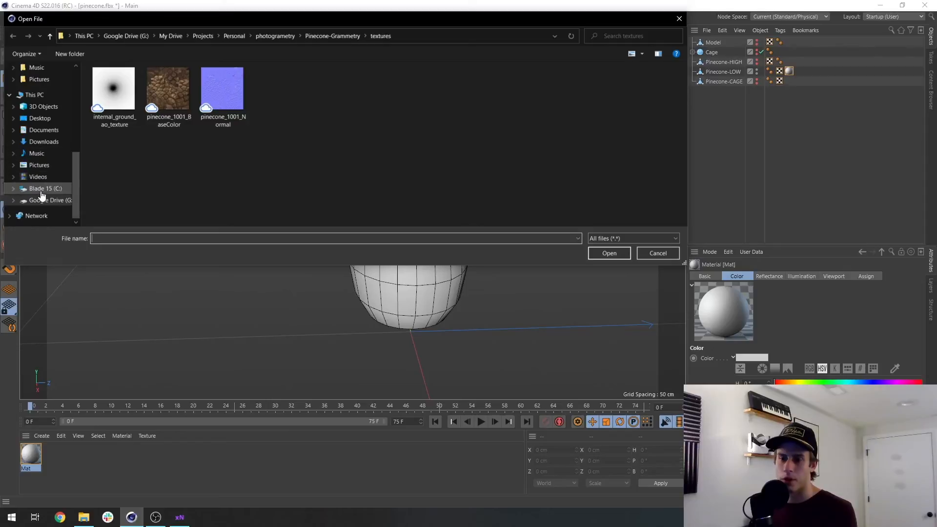
left_click(41, 118)
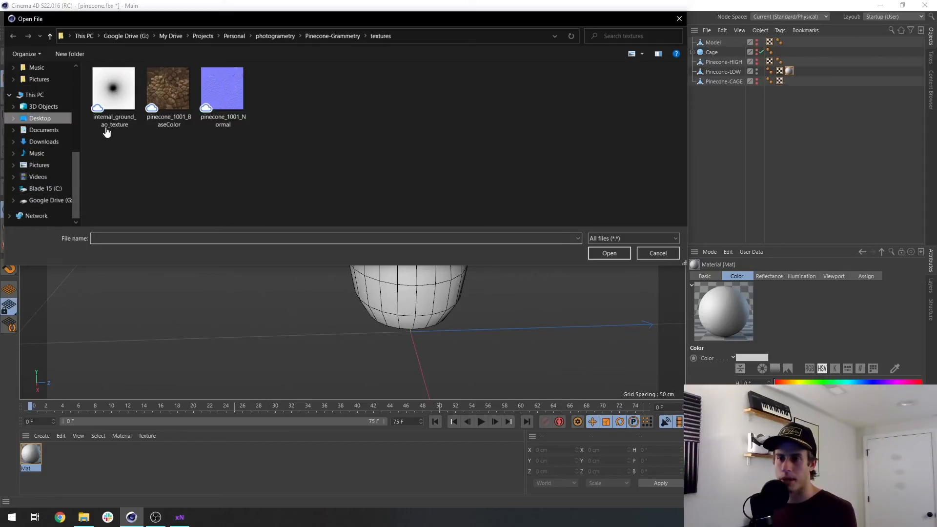
double_click(176, 88)
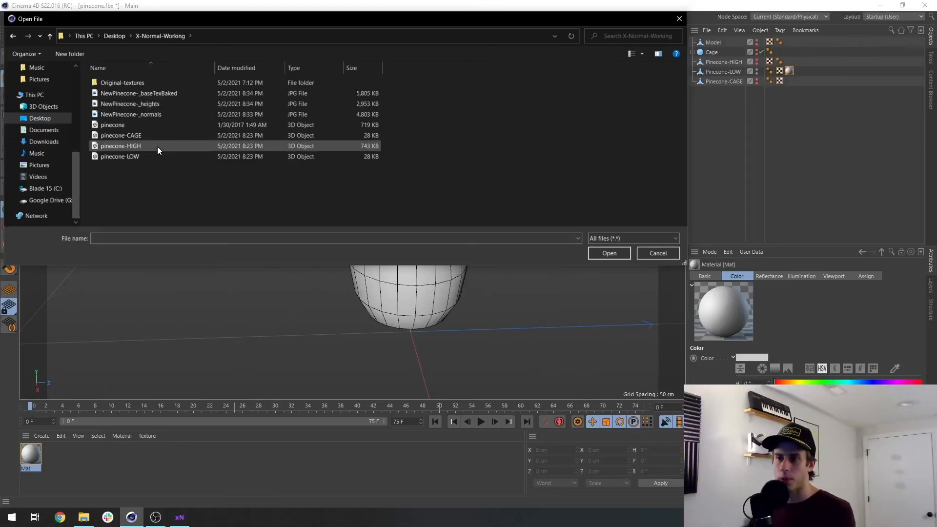
left_click(173, 93)
left_click(612, 253)
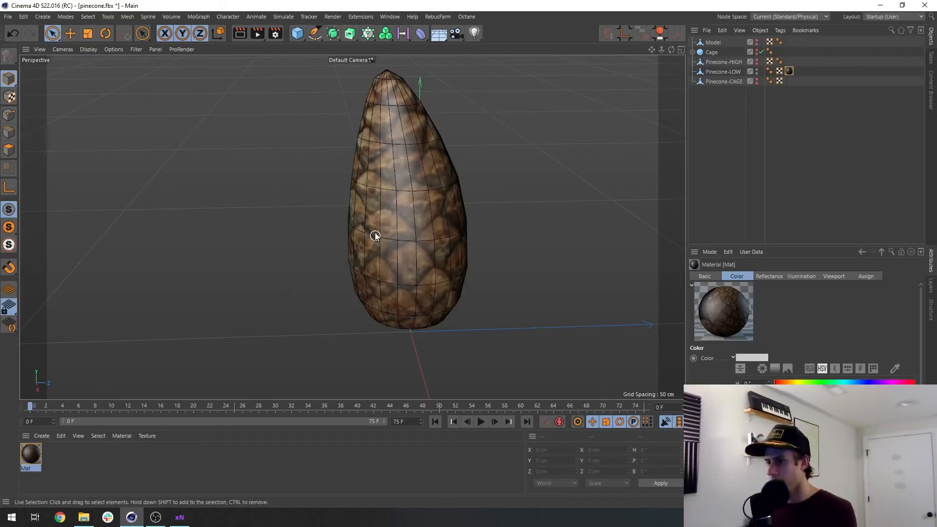
Turn off reflectance on the Pinecone-LOW material and inspect the textured model from several angles.
left_click_drag(372, 237, 261, 276, "alt")
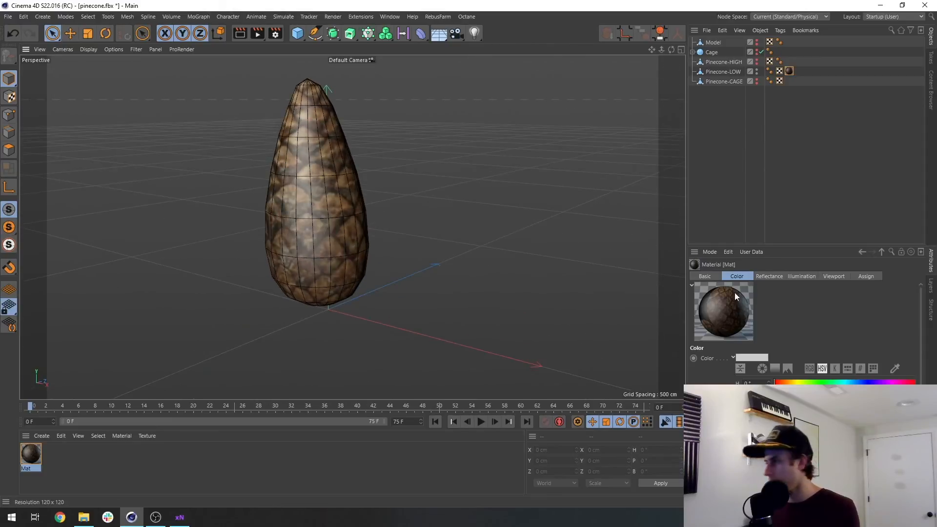
left_click(704, 277)
left_click(733, 402)
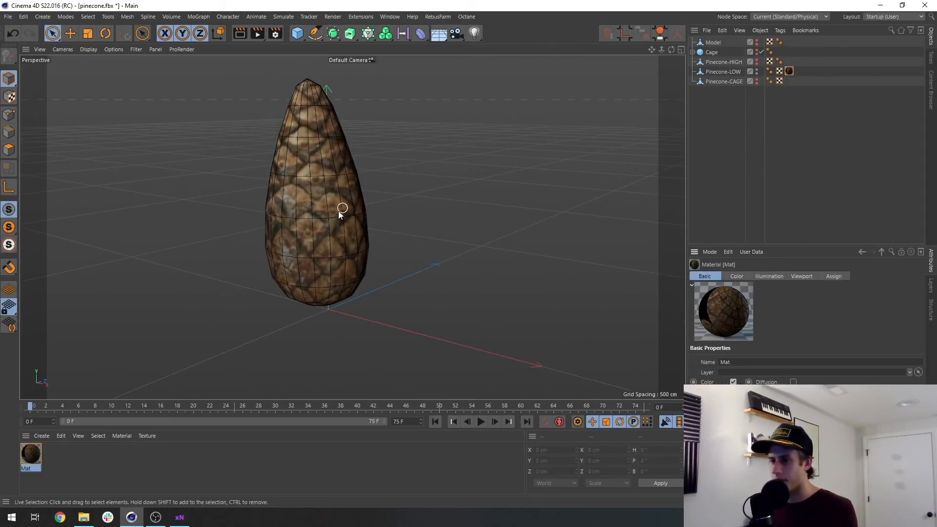
left_click_drag(338, 216, 339, 236, "alt")
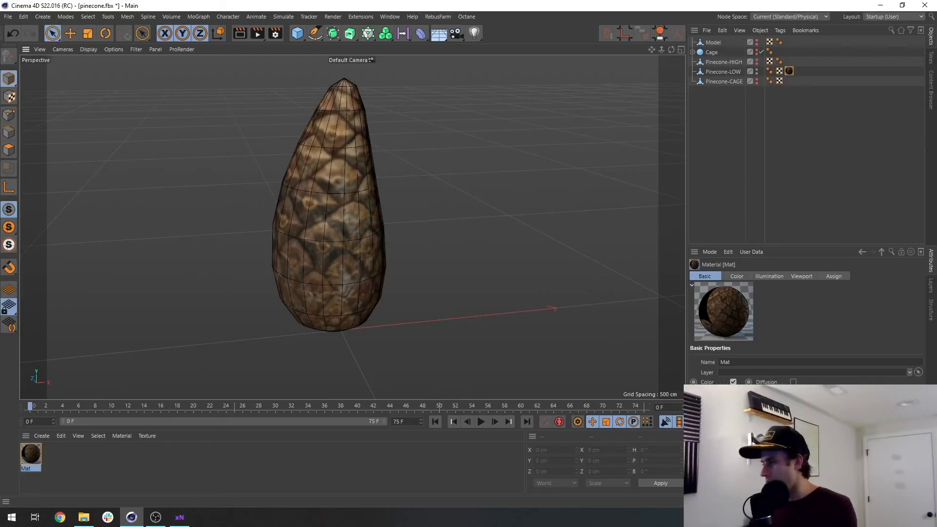
Enable the normal channel on the Pinecone-LOW material and load NewPinecone-_normals as its texture.
left_click(733, 423)
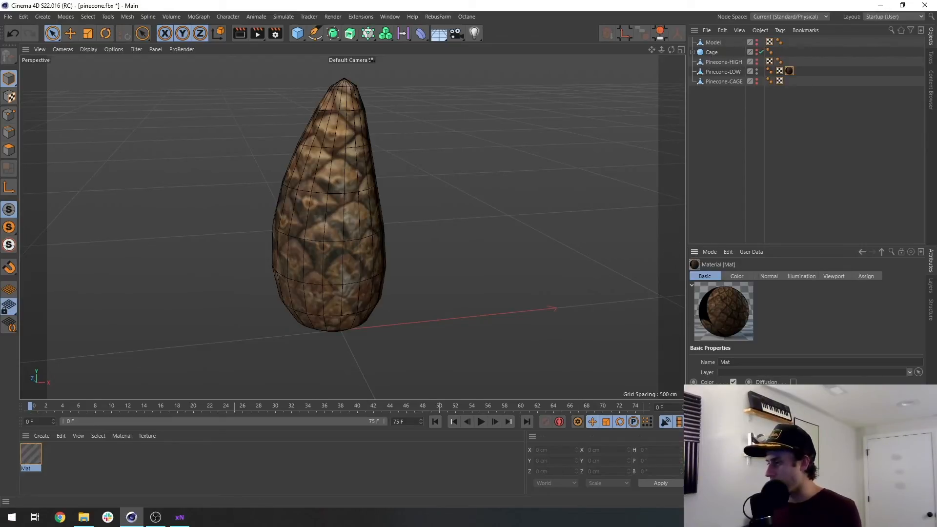
left_click(772, 275)
left_click(750, 419)
left_click(767, 157)
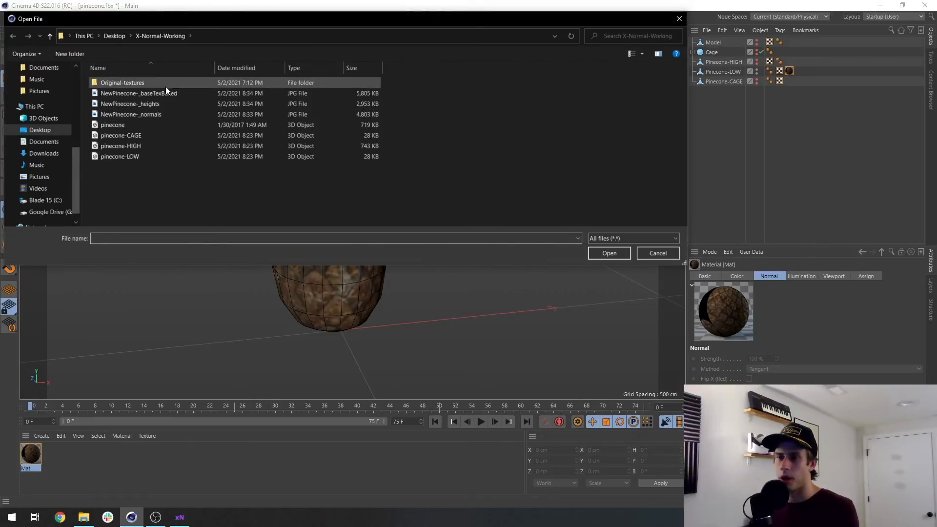
left_click(148, 116)
left_click(608, 253)
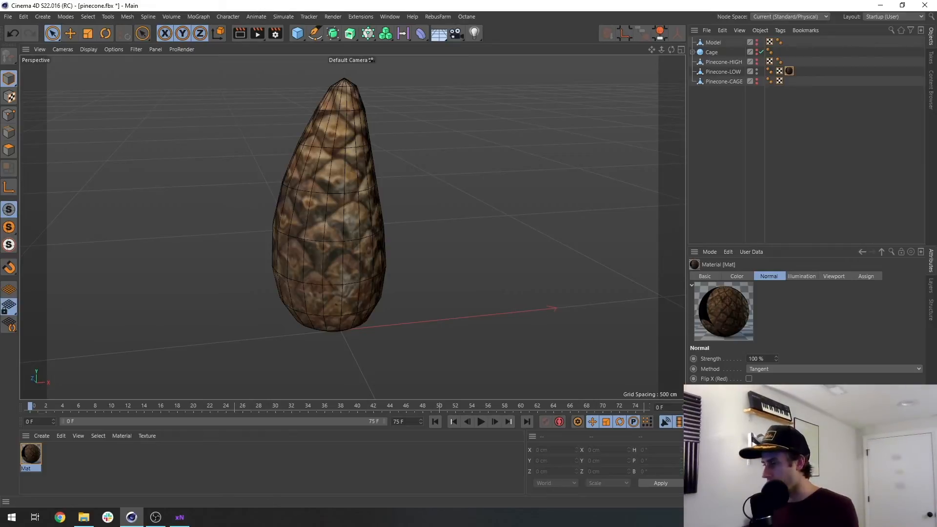
Enable the displacement channel on the Pinecone-LOW material, load NewPinecone-_heights as its texture and leave the strength at 100%.
left_click(705, 275)
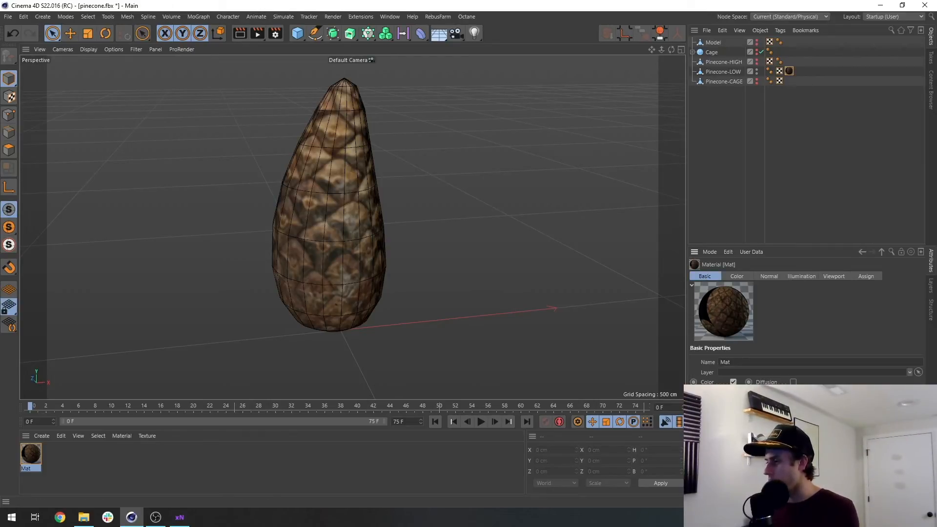
left_click(793, 430)
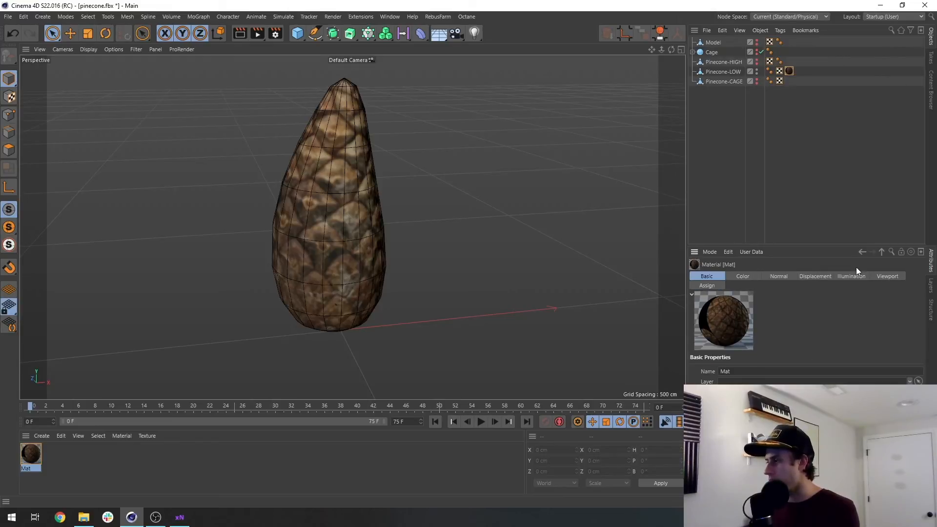
left_click(813, 278)
left_click(727, 400)
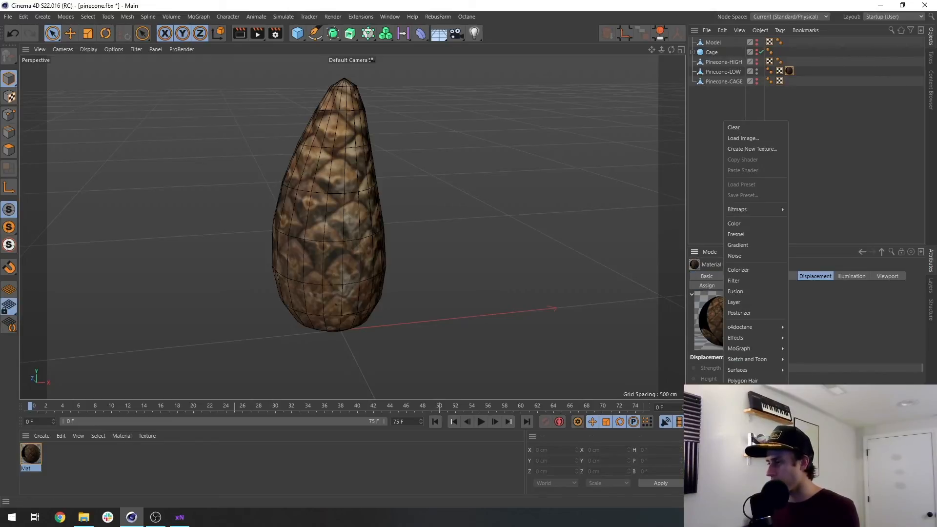
left_click(763, 141)
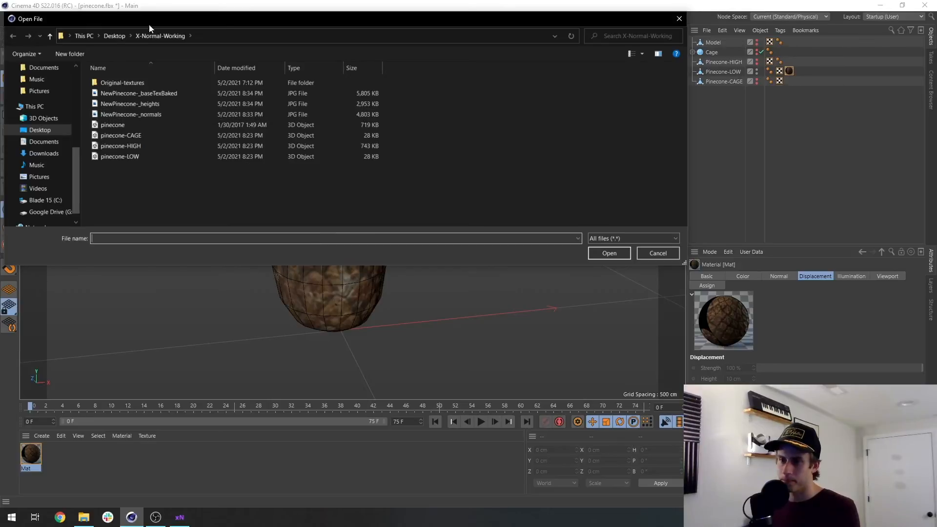
double_click(158, 104)
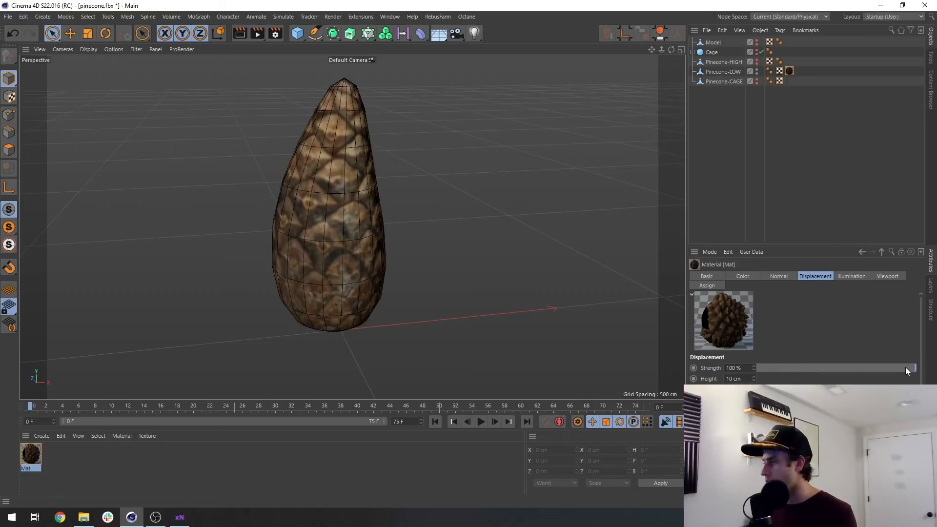
mouse_move(906, 367)
left_mouse_down()
mouse_move(843, 367)
mouse_move(918, 369)
left_mouse_up()
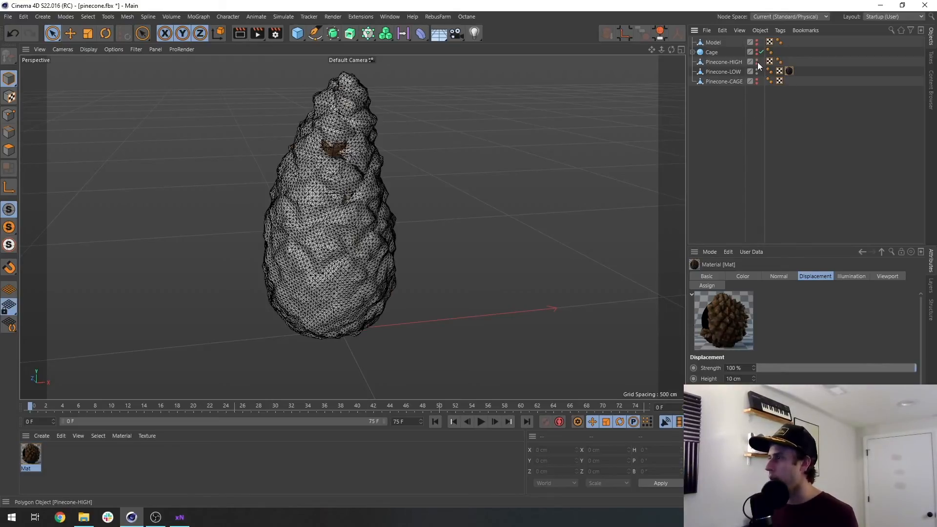
Move Pinecone-HIGH about 210 cm in the negative X direction so it stands beside Pinecone-LOW, and deselect it.
left_click(723, 61)
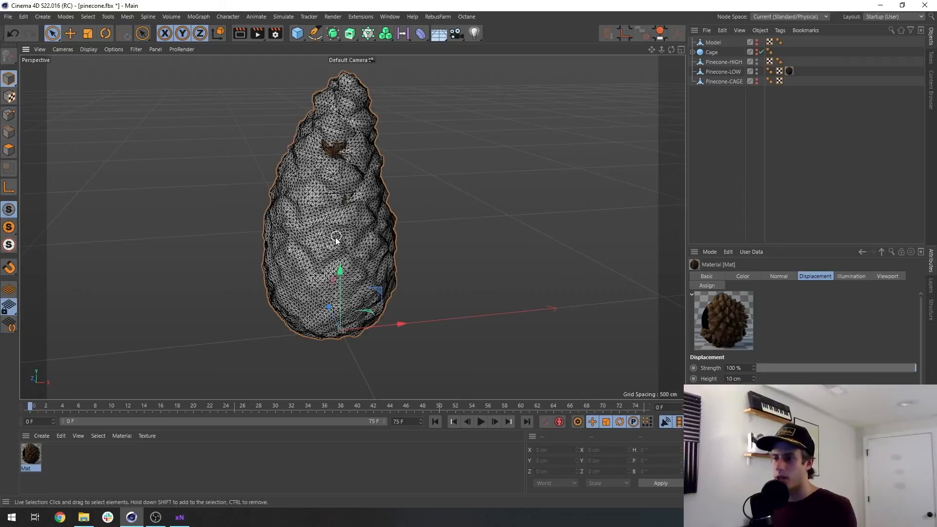
key("e")
left_click_drag(404, 324, 246, 340)
left_click(737, 154)
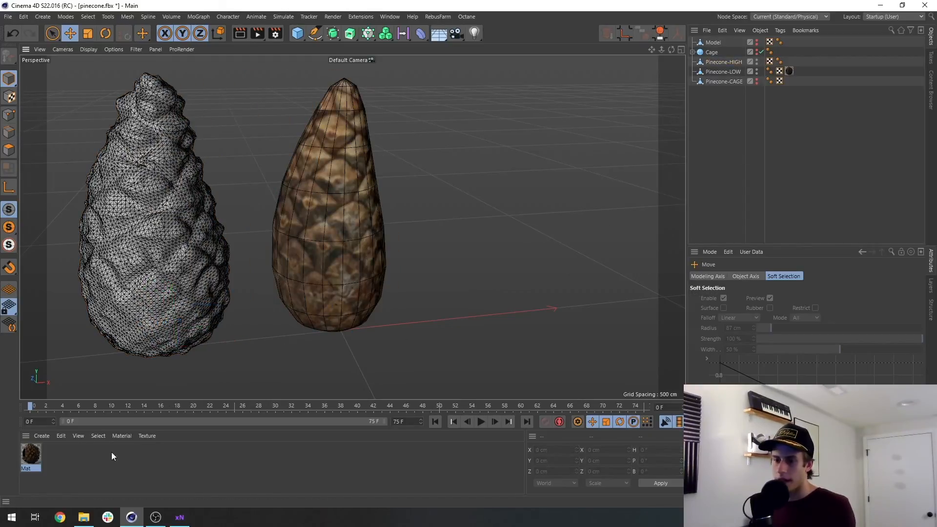
Create another default material and apply it to Pinecone-HIGH.
left_click(41, 436)
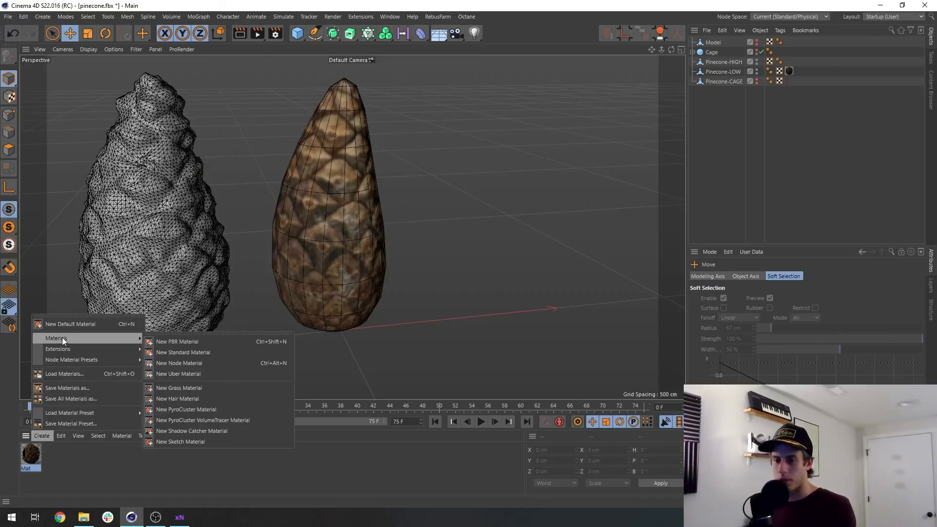
left_click(86, 326)
left_click_drag(30, 454, 149, 278)
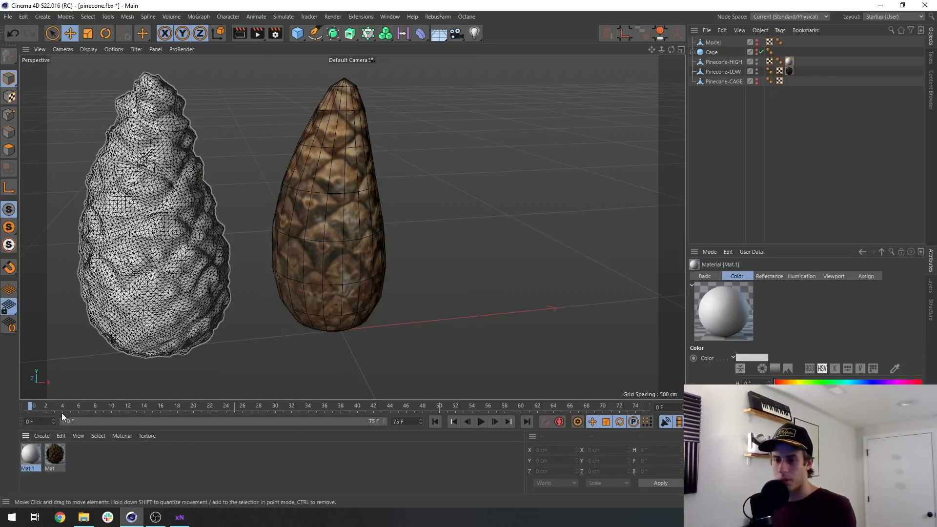
Load pinecone_1001_BaseColor from the Original-textures folder as the color texture of the Pinecone-HIGH material.
left_click(30, 454)
left_click(733, 426)
left_click(755, 151)
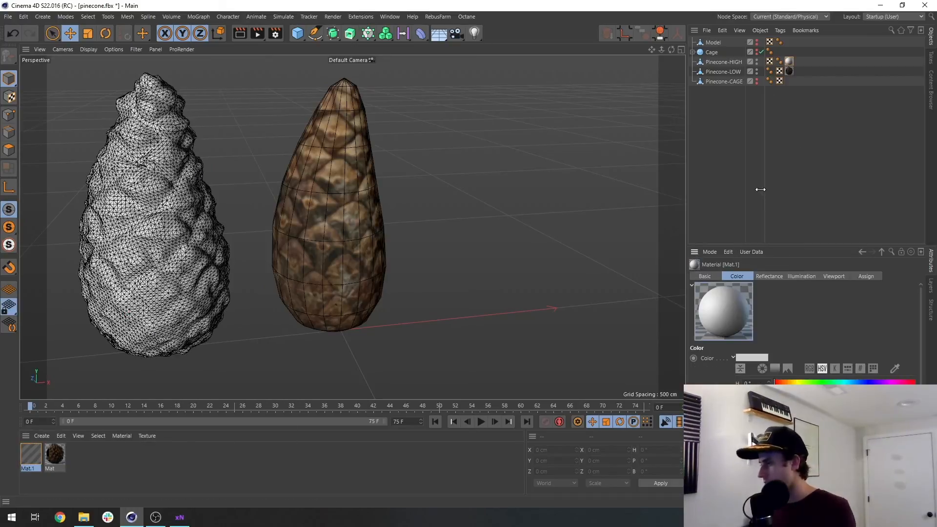
left_click(733, 427)
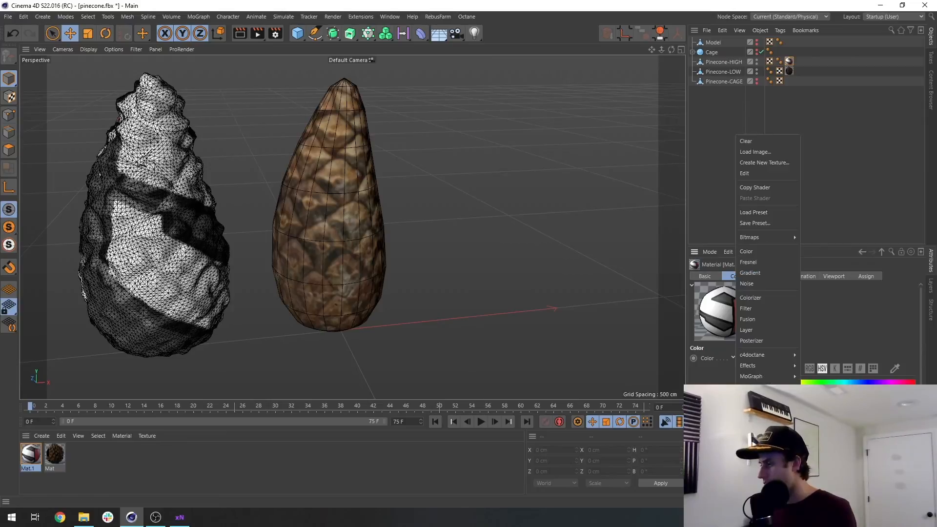
left_click(763, 151)
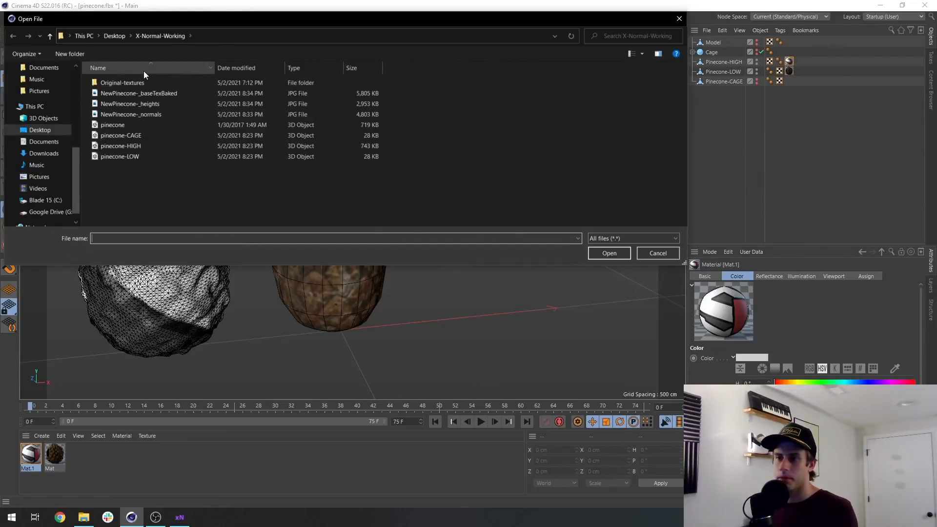
double_click(122, 83)
double_click(169, 87)
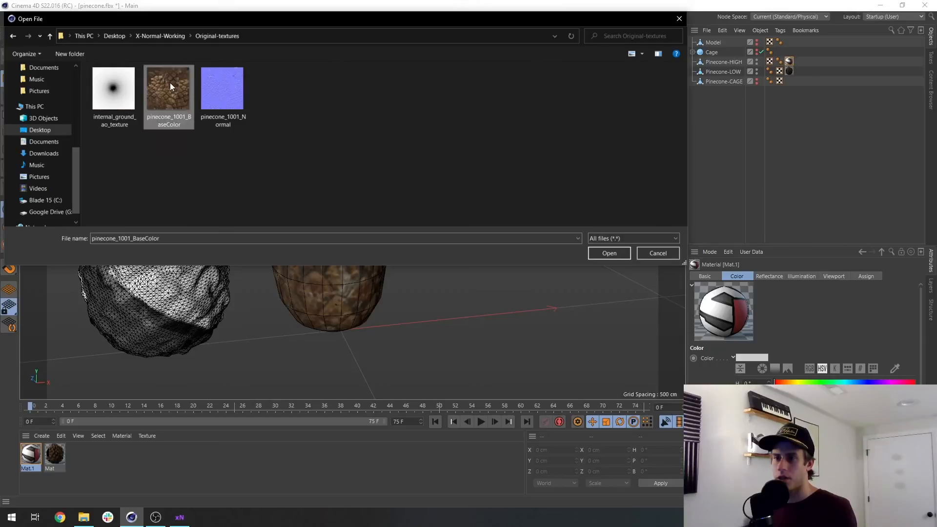
left_click(542, 302)
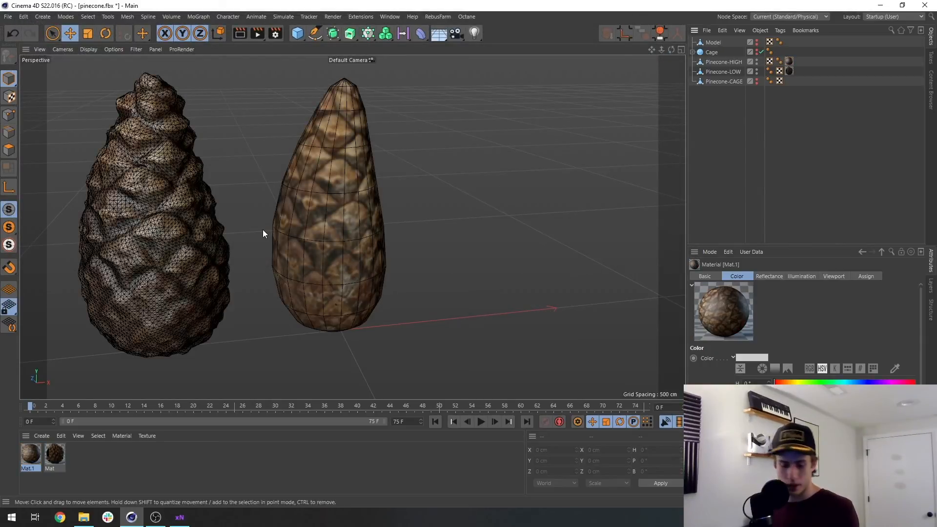
Display both pinecones with Gouraud shading without mesh lines and turn off reflectance on the Pinecone-HIGH material.
key("n")
key("a")
scroll(344, 209, "down", 2)
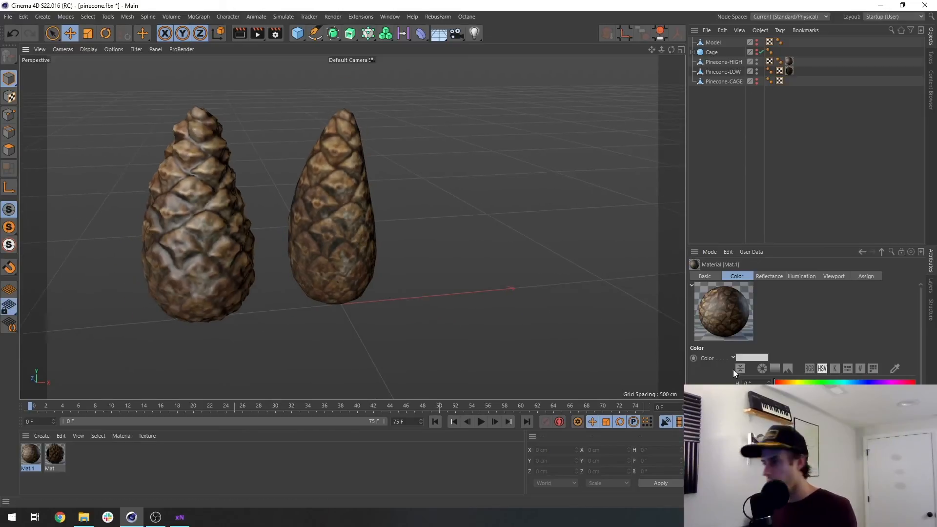
left_click(702, 276)
left_click(733, 402)
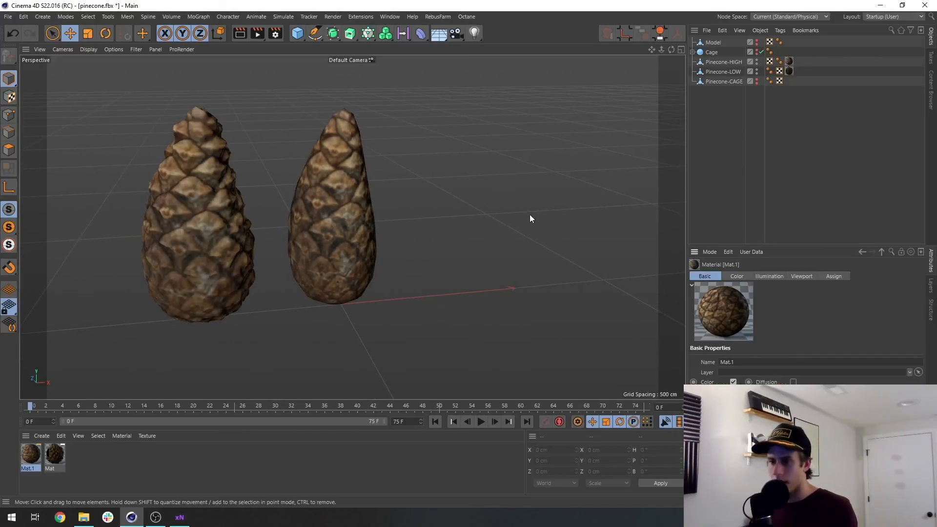
left_click_drag(347, 208, 345, 236, "alt")
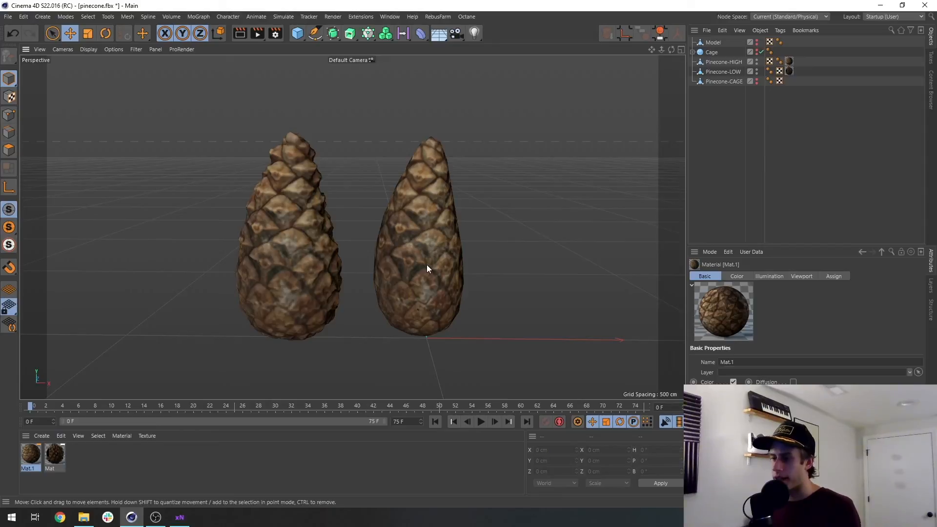
Compare the two pinecones' mesh density with lines displayed, return to plain shading, and select Pinecone-LOW followed by Pinecone-HIGH.
key("n")
key("b")
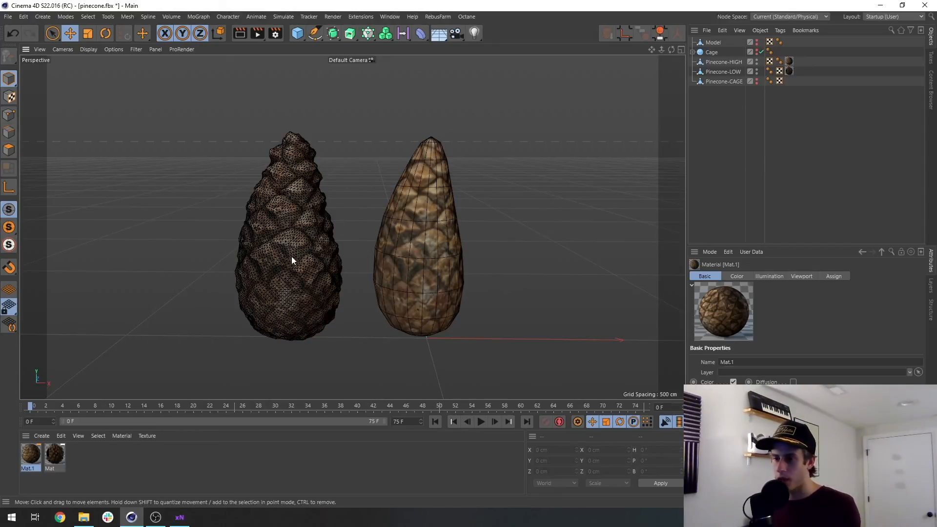
scroll(295, 280, "up", 5)
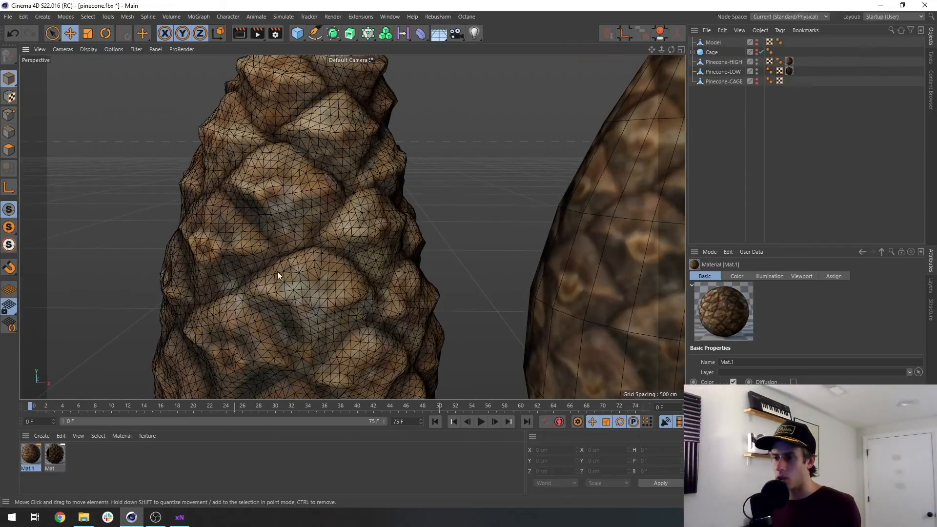
scroll(295, 266, "down", 6)
mouse_move(464, 270)
middle_mouse_down("alt")
mouse_move(420, 198)
mouse_move(408, 213)
mouse_move(408, 254)
middle_mouse_up("alt")
scroll(417, 202, "down", 1)
key("n")
key("a")
scroll(401, 223, "down", 1)
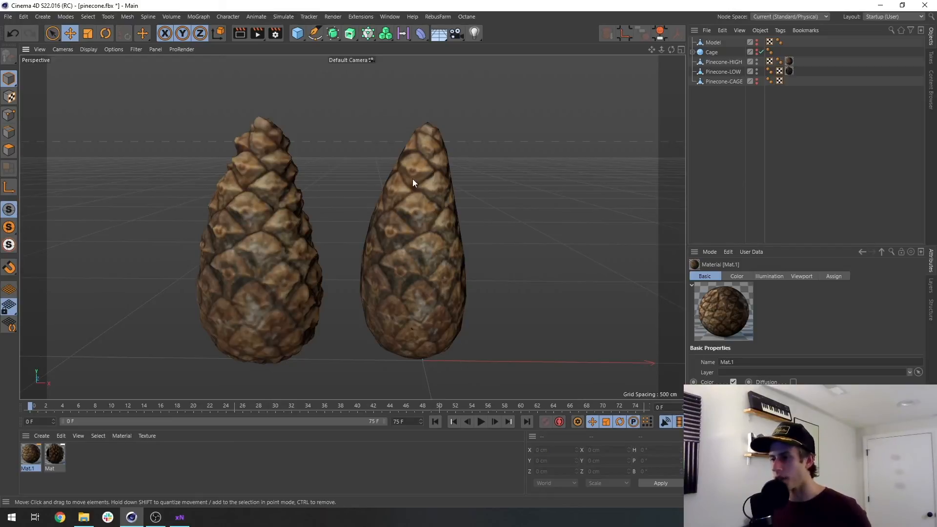
left_click(396, 190)
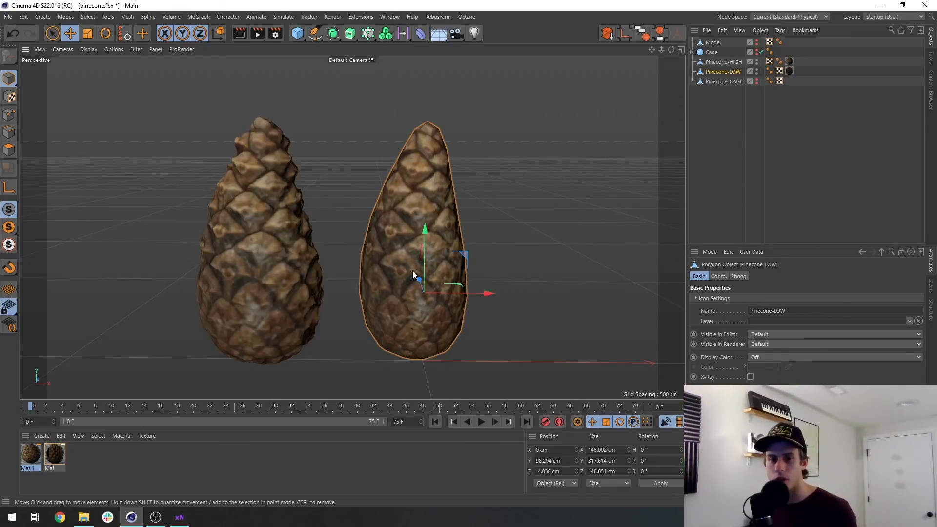
left_click(268, 245)
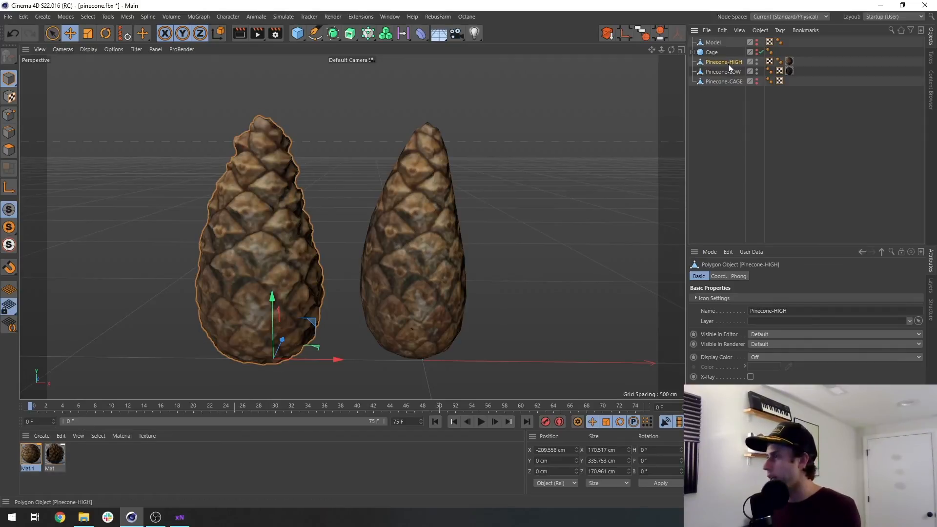
Switch the workspace to the BP - UV Edit layout to display the UV map of Pinecone-HIGH.
left_click(899, 17)
left_click(774, 147)
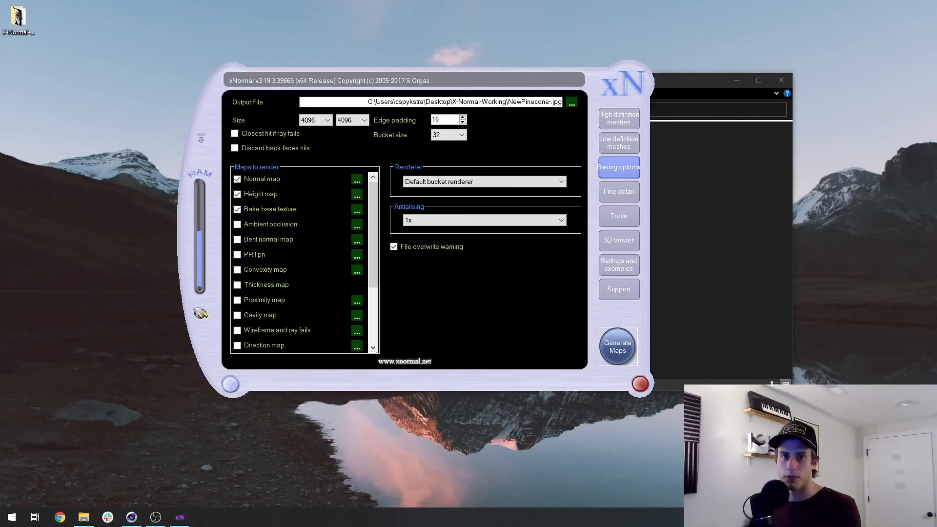
left_click_drag(0, 254, 488, 1)
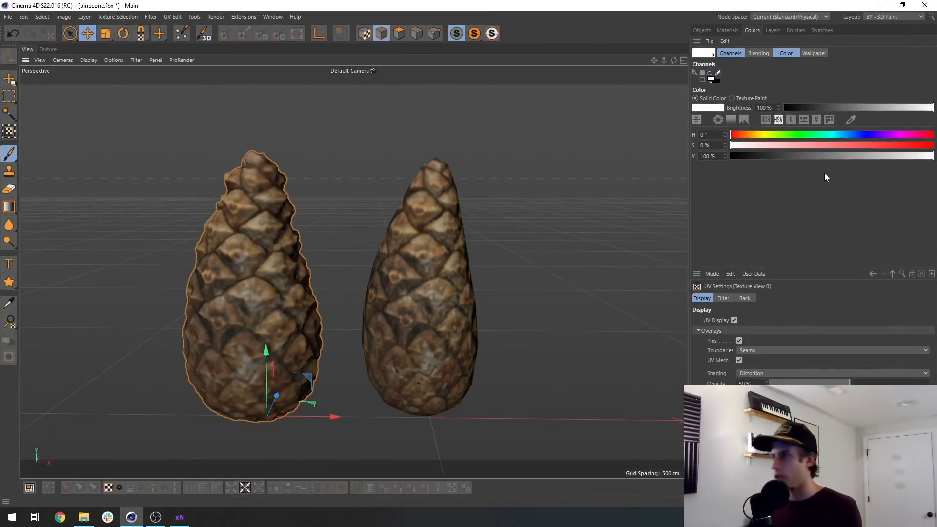
left_click(896, 16)
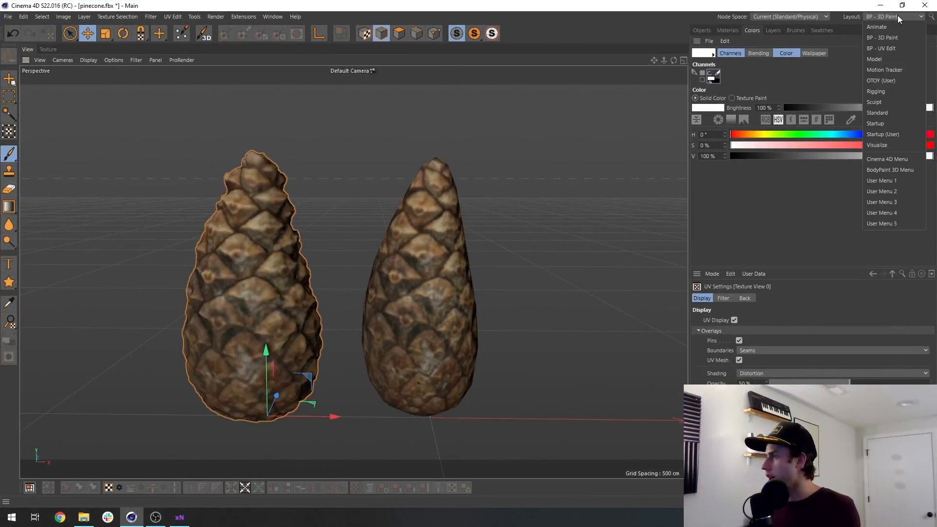
left_click(897, 48)
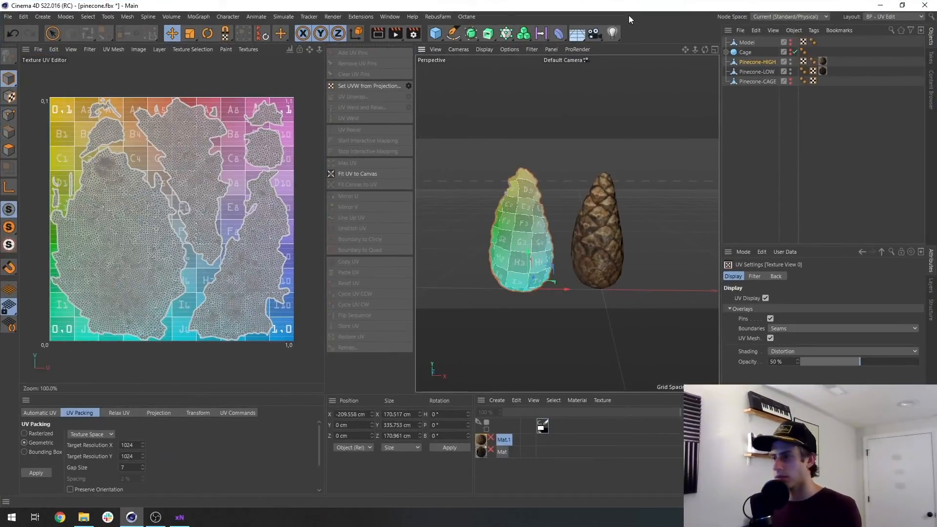
Deselect the pinecones and examine the high-poly model's UV islands closely in the Texture UV Editor.
left_click(827, 178)
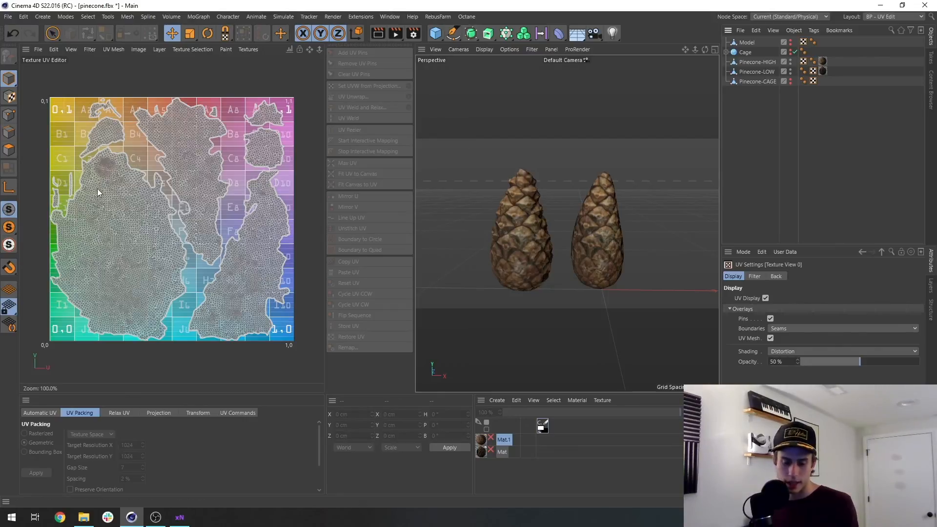
scroll(69, 192, "up", 6)
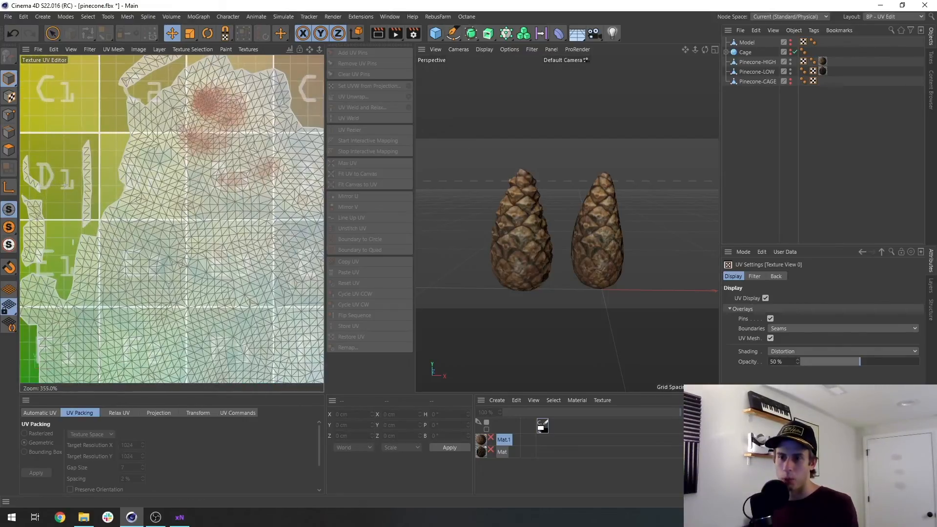
key("9")
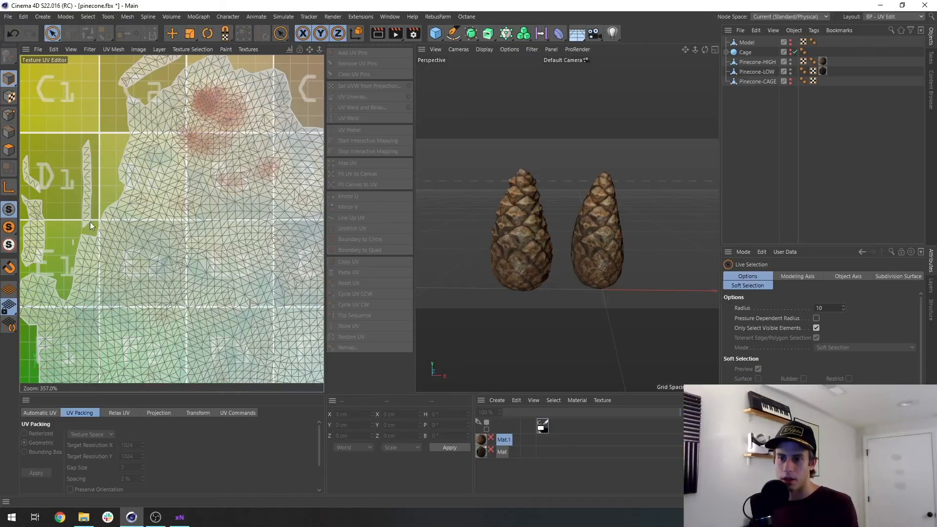
scroll(112, 165, "down", 10)
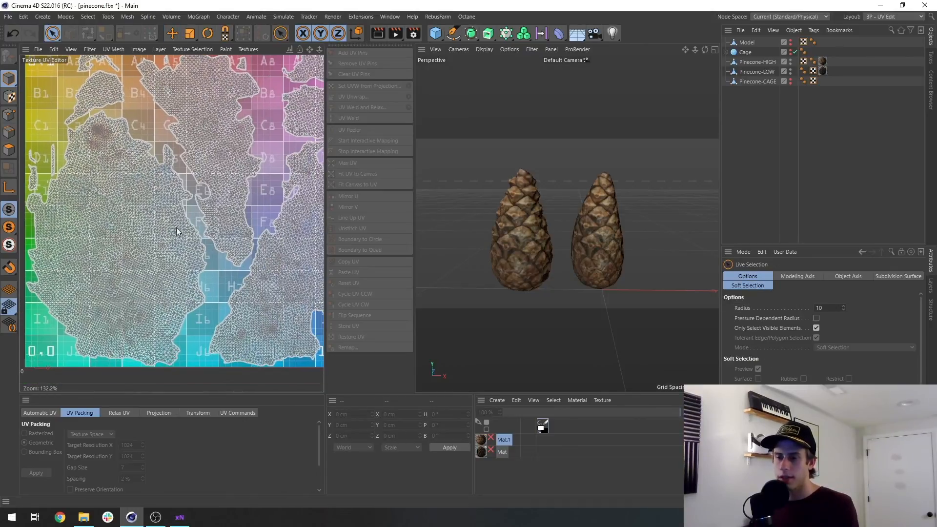
scroll(120, 181, "up", 8)
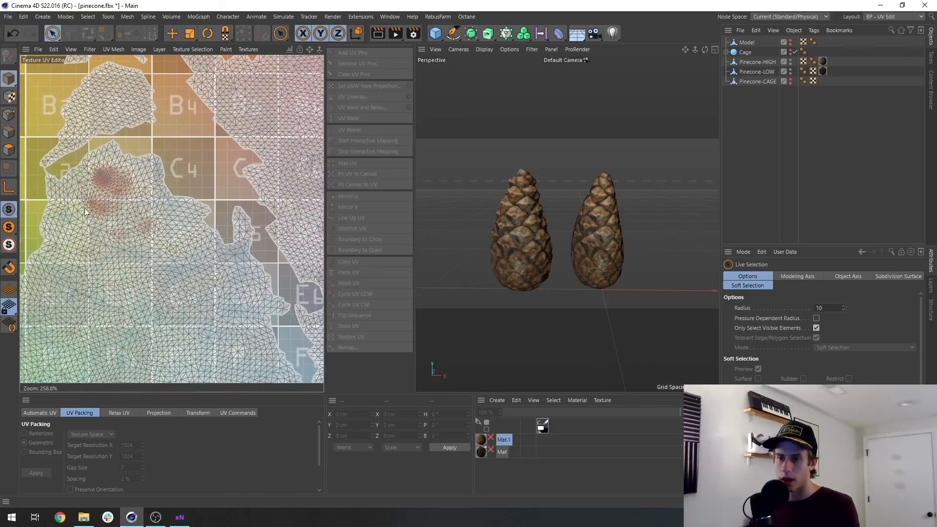
scroll(206, 223, "down", 5)
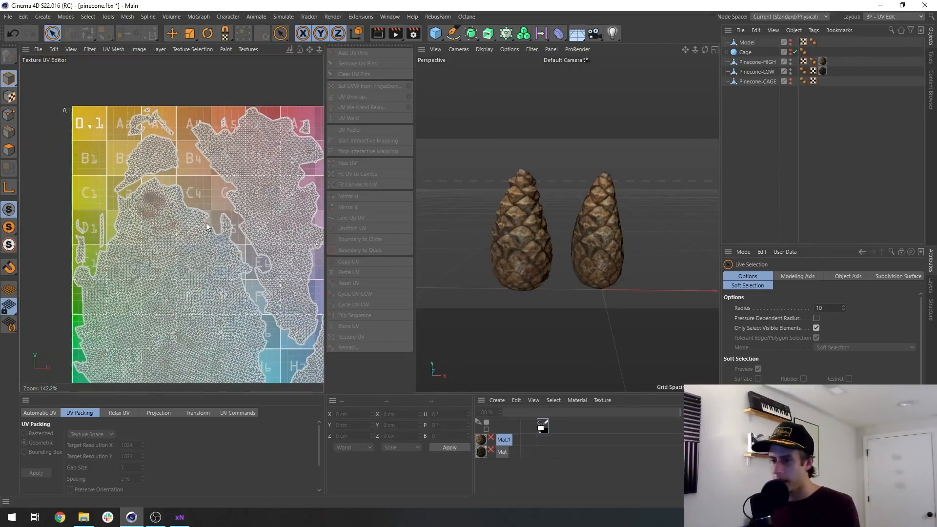
middle_click_drag(206, 223, 190, 222, "alt")
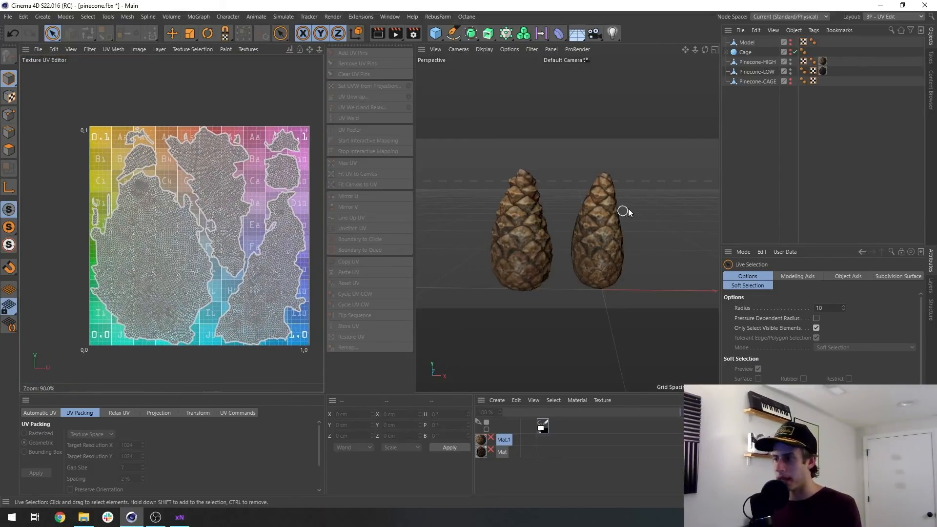
Switch to the OTOY (User) layout and examine the New-Pinecone material's image texture and displacement nodes in the Octane Node Editor.
left_click(920, 17)
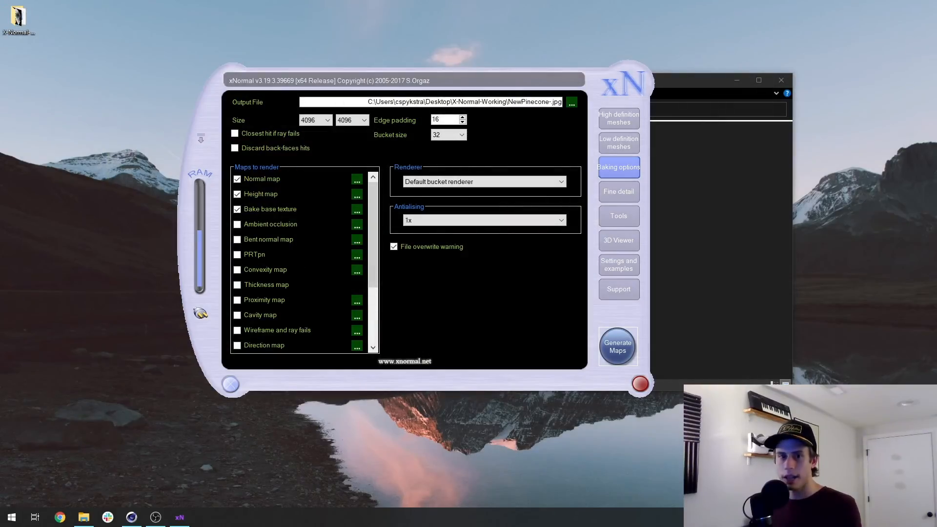
left_click_drag(0, 292, 538, 2)
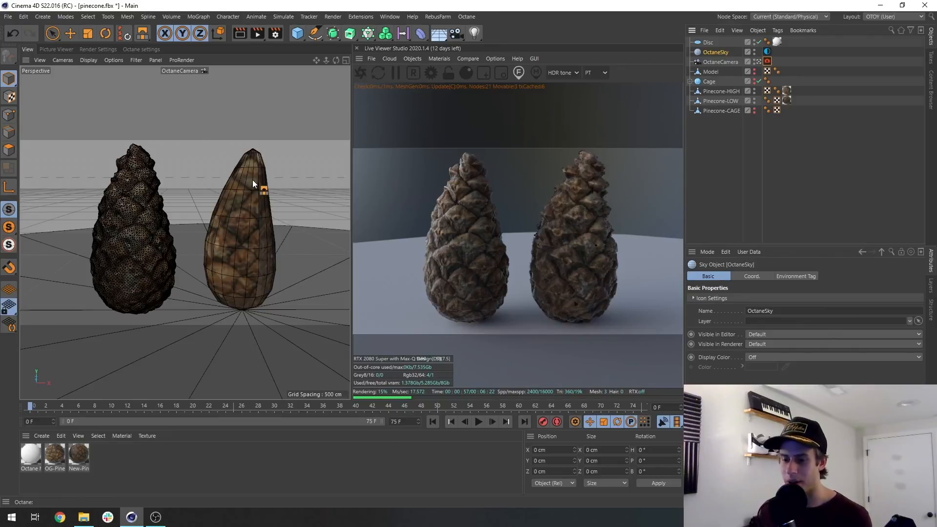
left_click(76, 454)
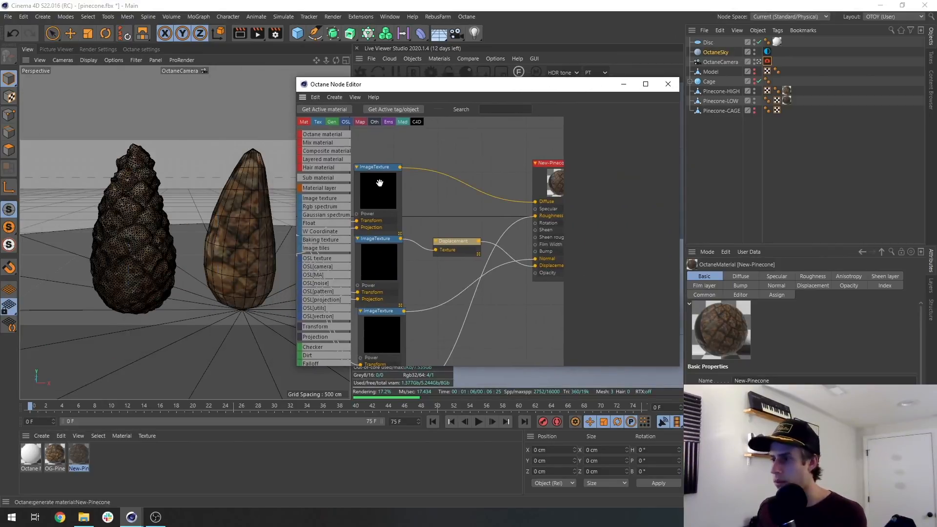
middle_click_drag(438, 192, 470, 167)
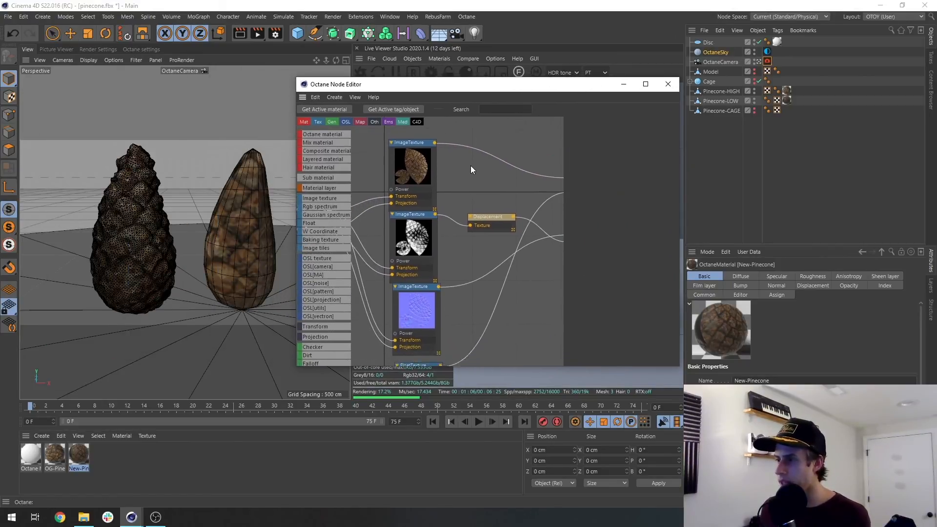
left_click(499, 224)
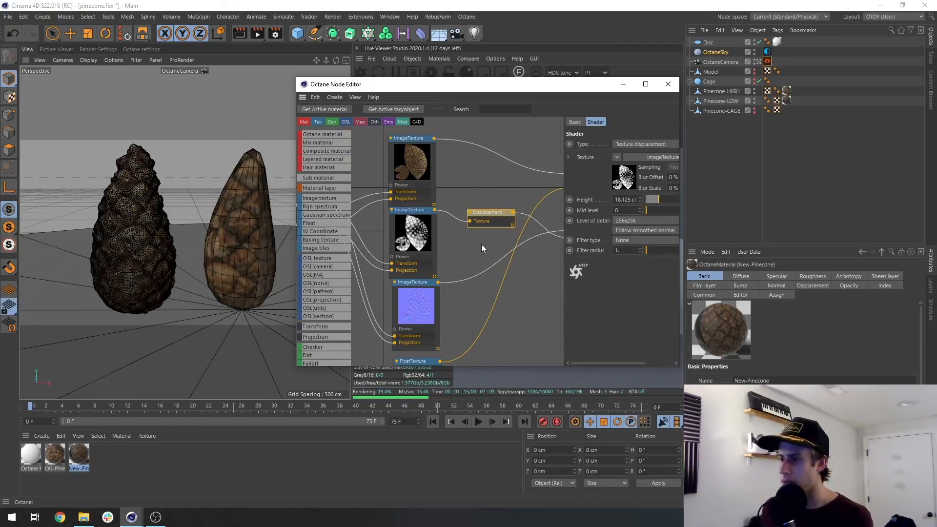
middle_click_drag(534, 268, 533, 246)
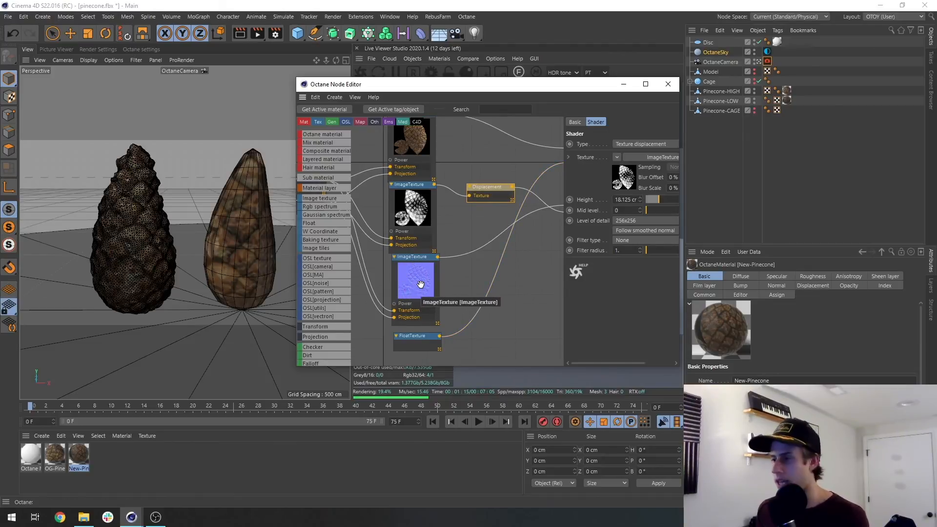
scroll(469, 227, "down", 5)
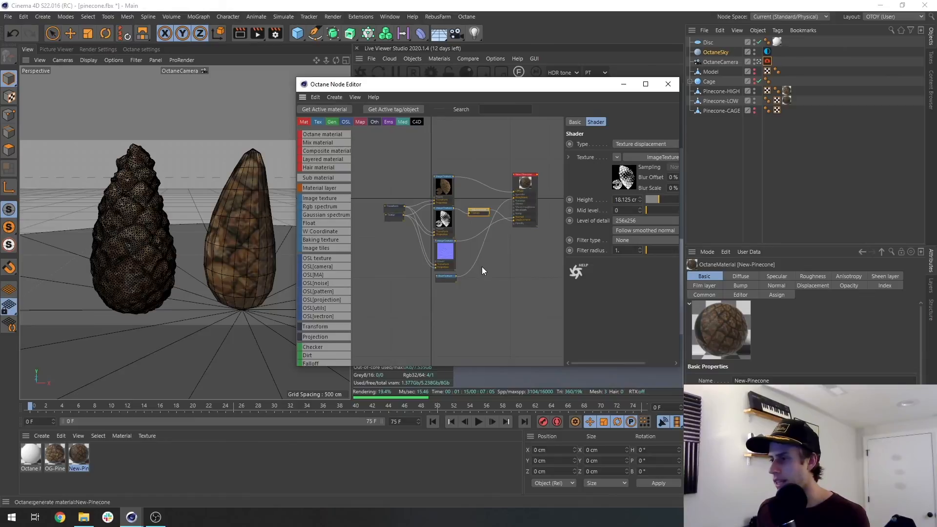
left_click(667, 85)
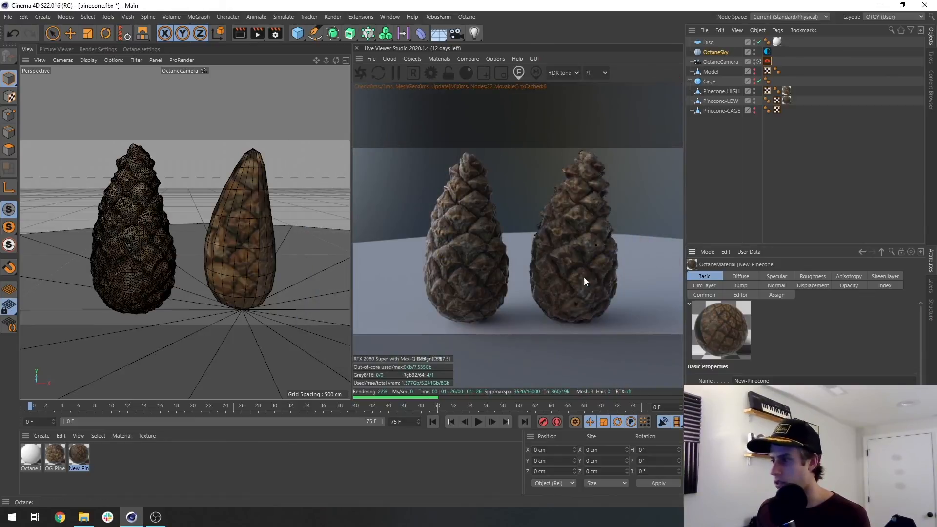